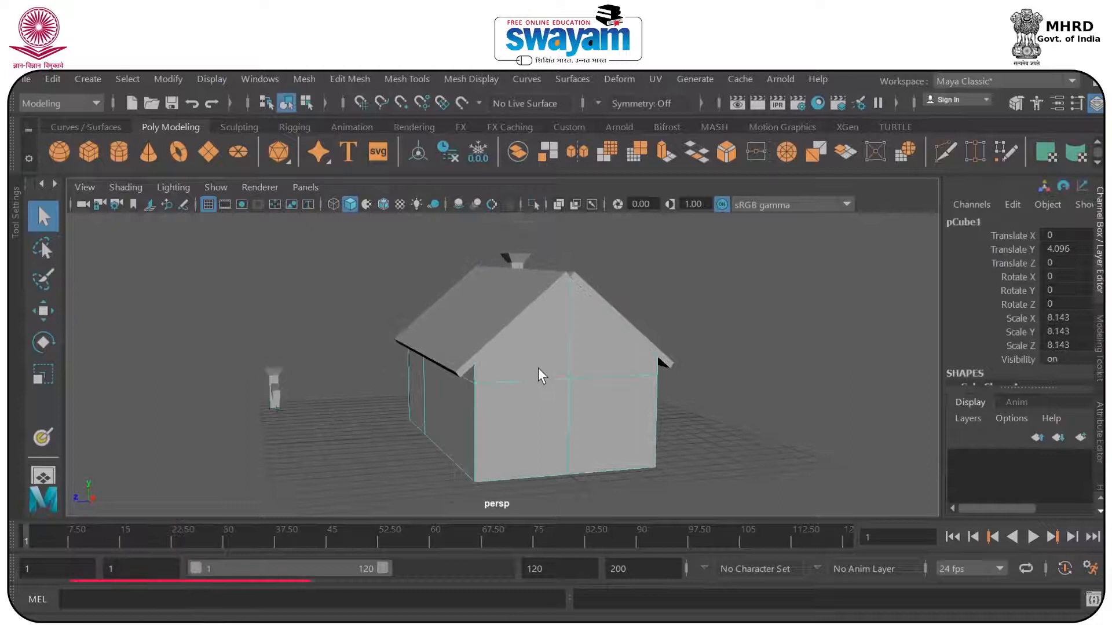
- Open the UV Editor for the house body
click(655, 79)
mouse_move(695, 79)
key(Escape)
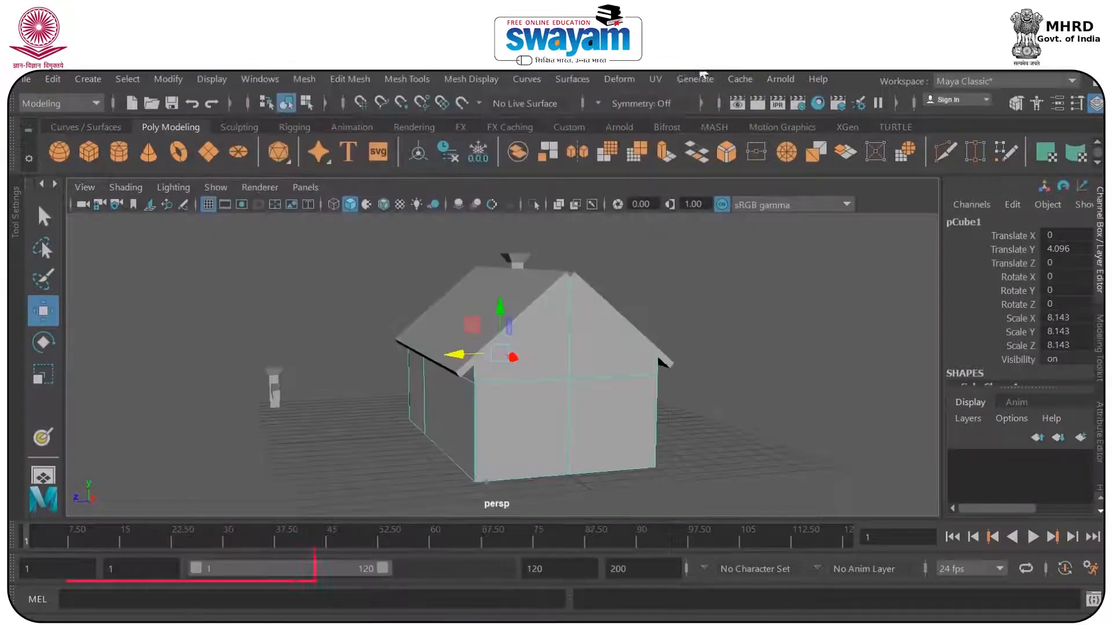
click(656, 79)
click(698, 110)
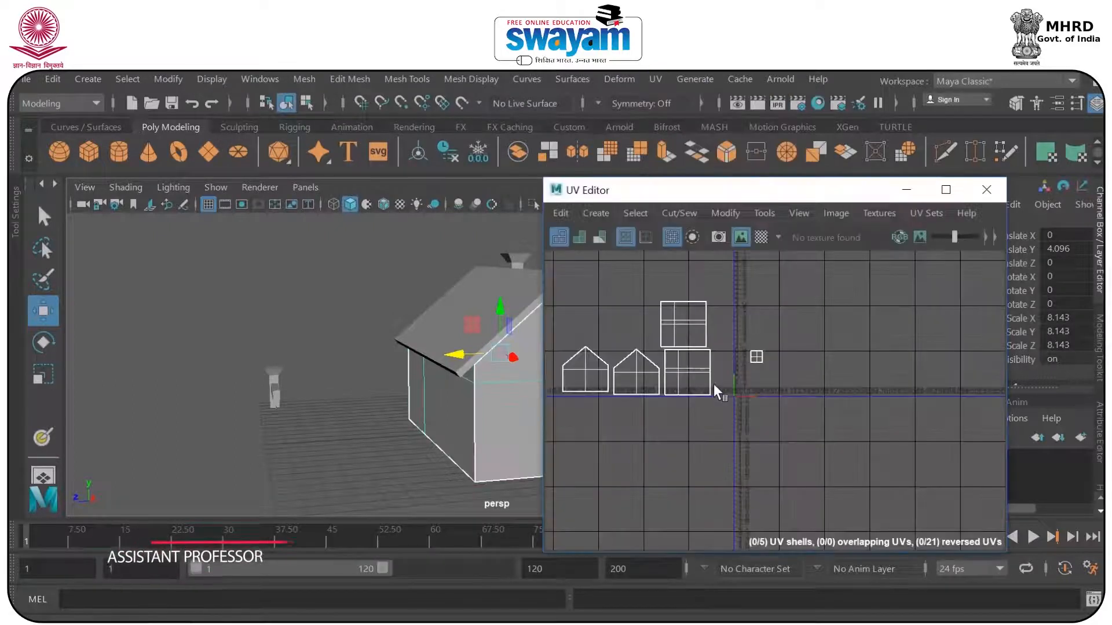
- Scale down the UVs of the four large wall shells together and move them into the 0–1 UV tile
drag(717, 280, 547, 433)
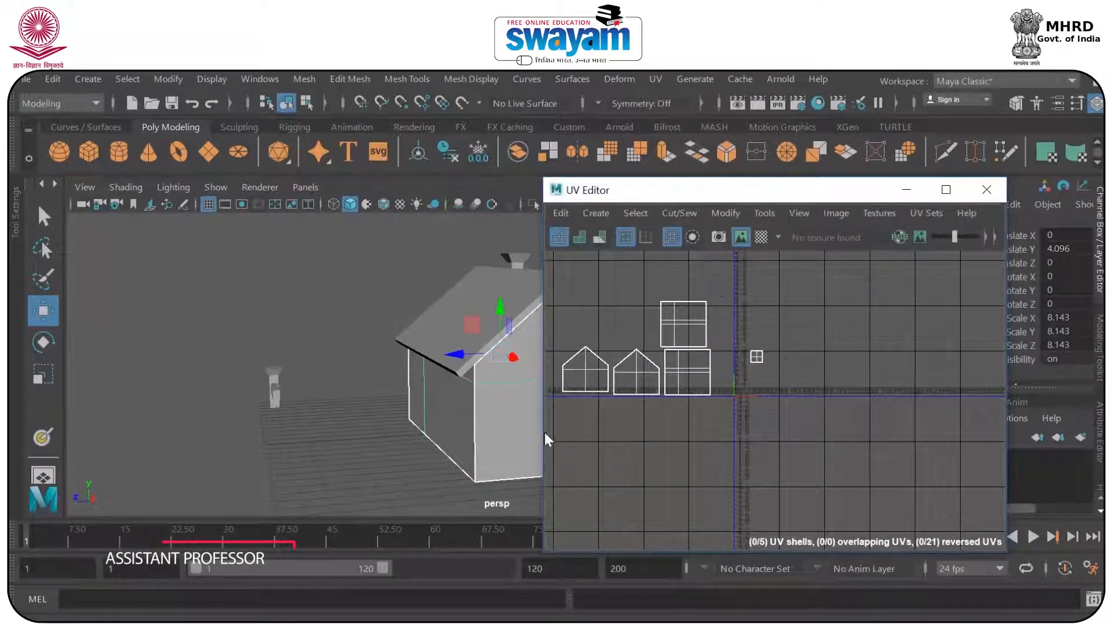
right_click(630, 376)
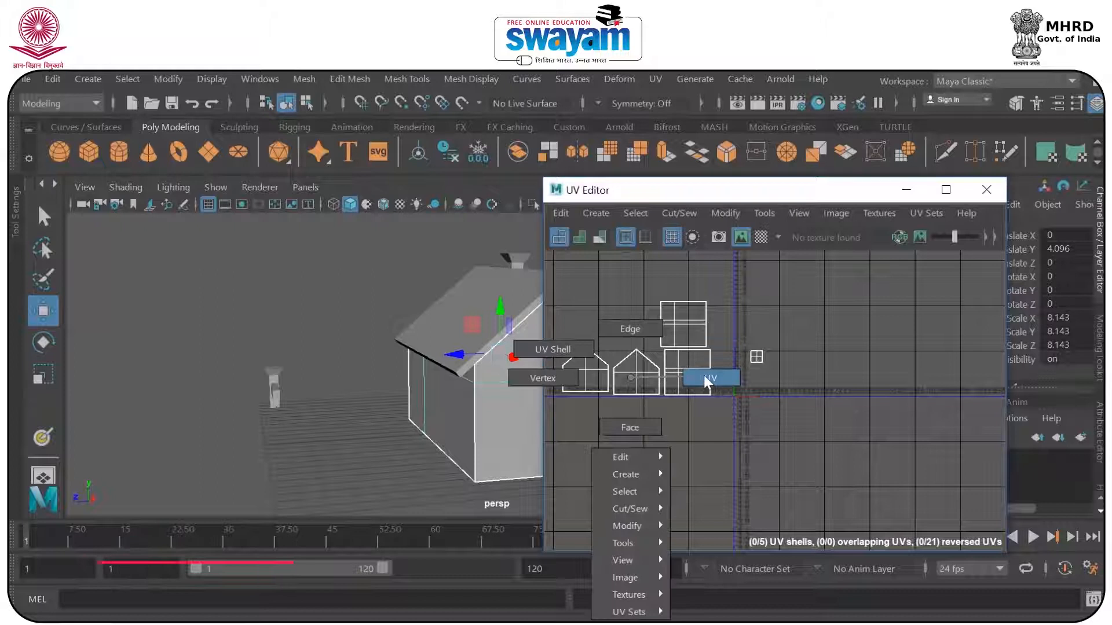
click(704, 376)
drag(710, 276, 548, 418)
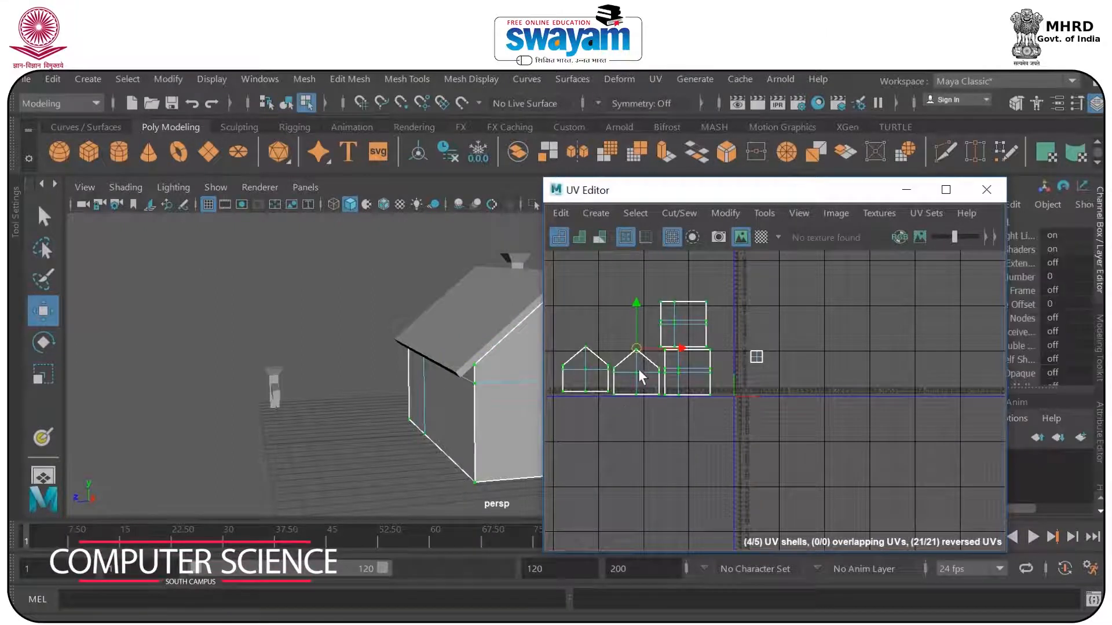
key(r)
drag(637, 346, 759, 374)
key(w)
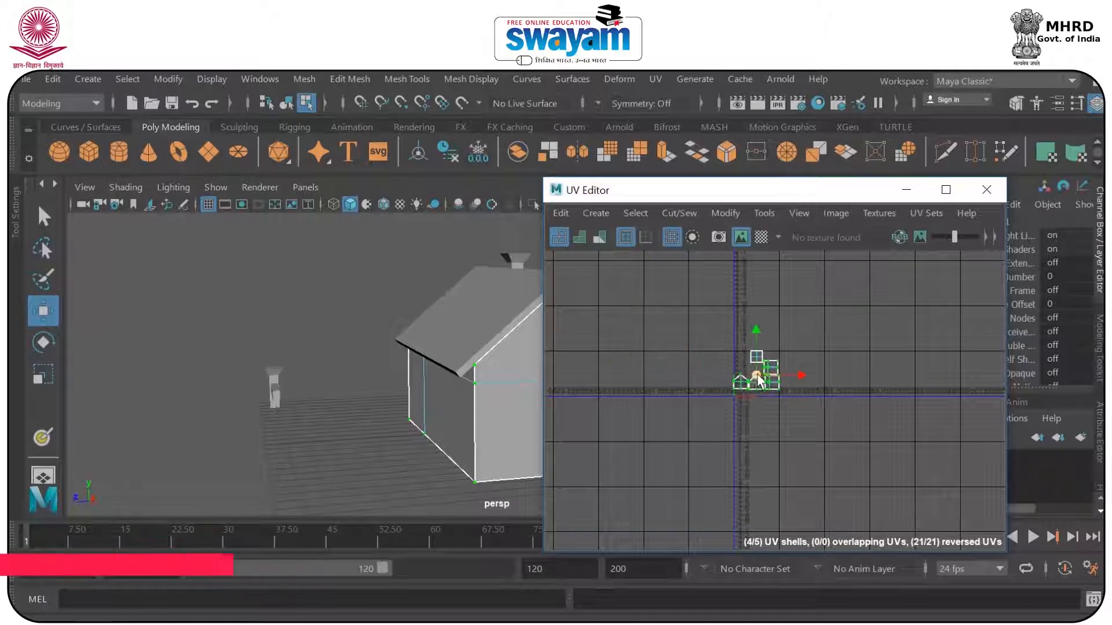
- Arrange the small square shell and the two rectangular wall shells in a row along the top of the 0–1 tile
scroll(759, 374, up, 5)
scroll(811, 417, down, 4)
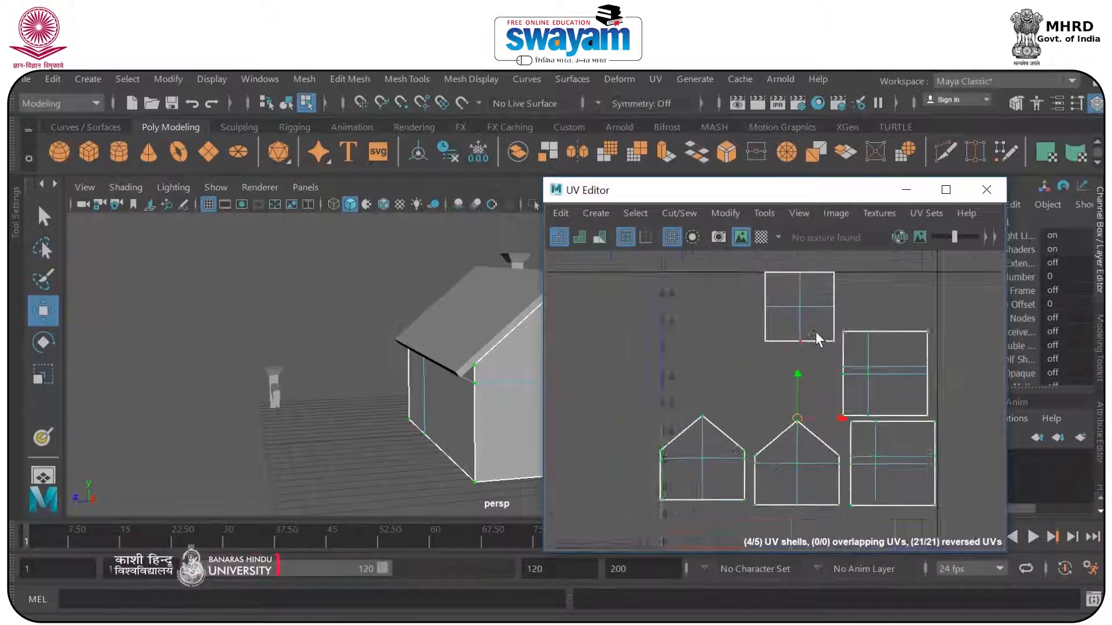
drag(749, 264, 836, 348)
drag(809, 310, 708, 314)
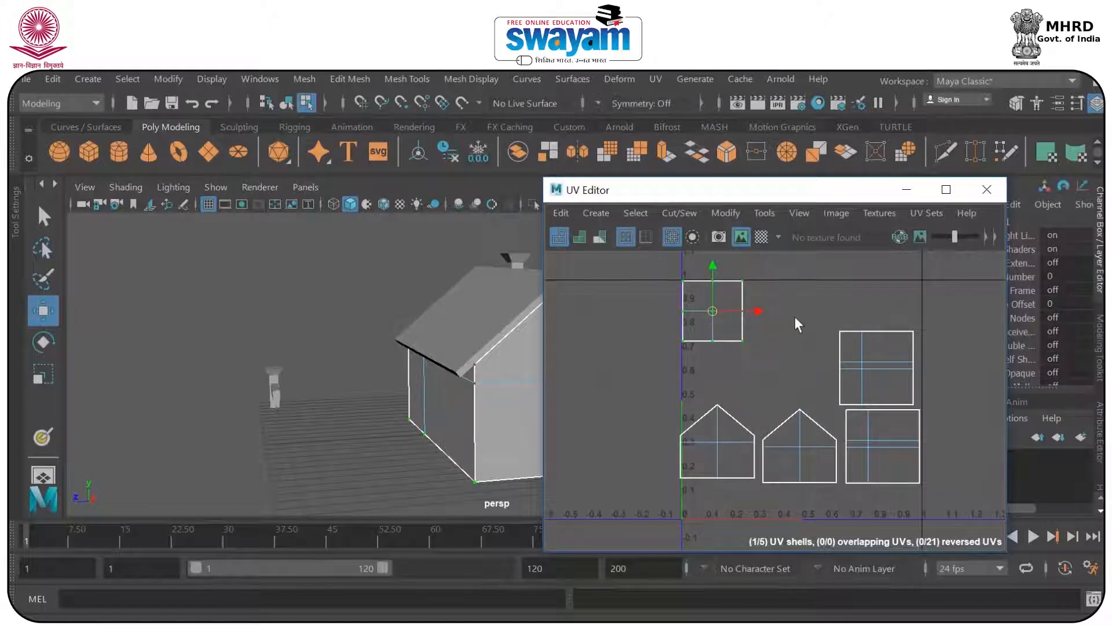
drag(419, 398, 798, 387)
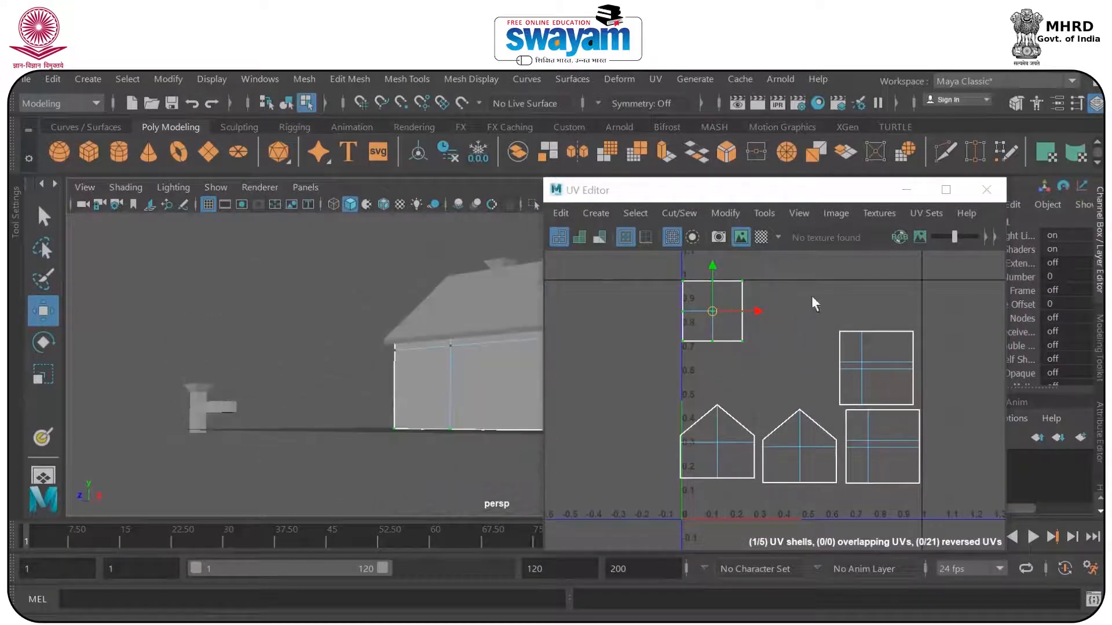
click(879, 364)
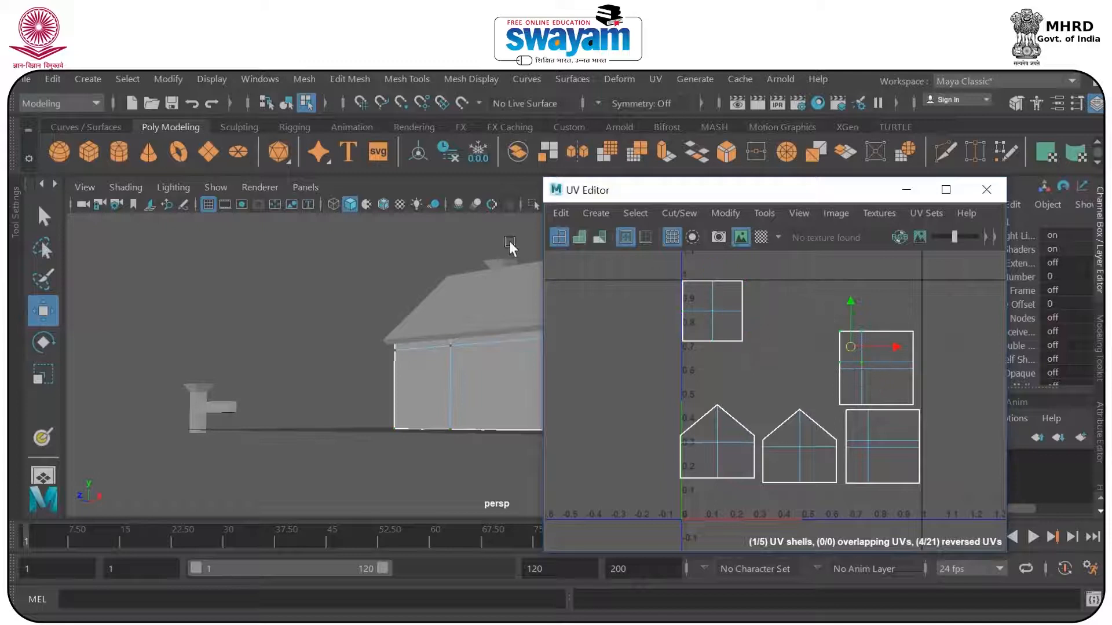
mouse_move(912, 340)
mouse_down()
mouse_move(873, 328)
mouse_move(856, 302)
mouse_move(790, 367)
mouse_move(739, 387)
mouse_up()
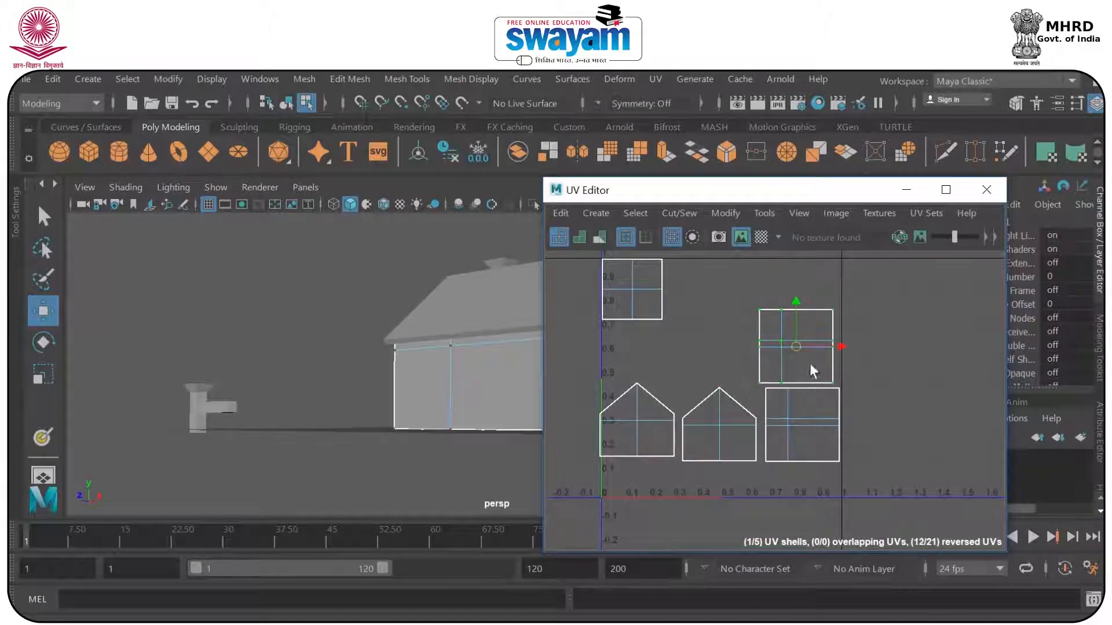
drag(794, 347, 707, 300)
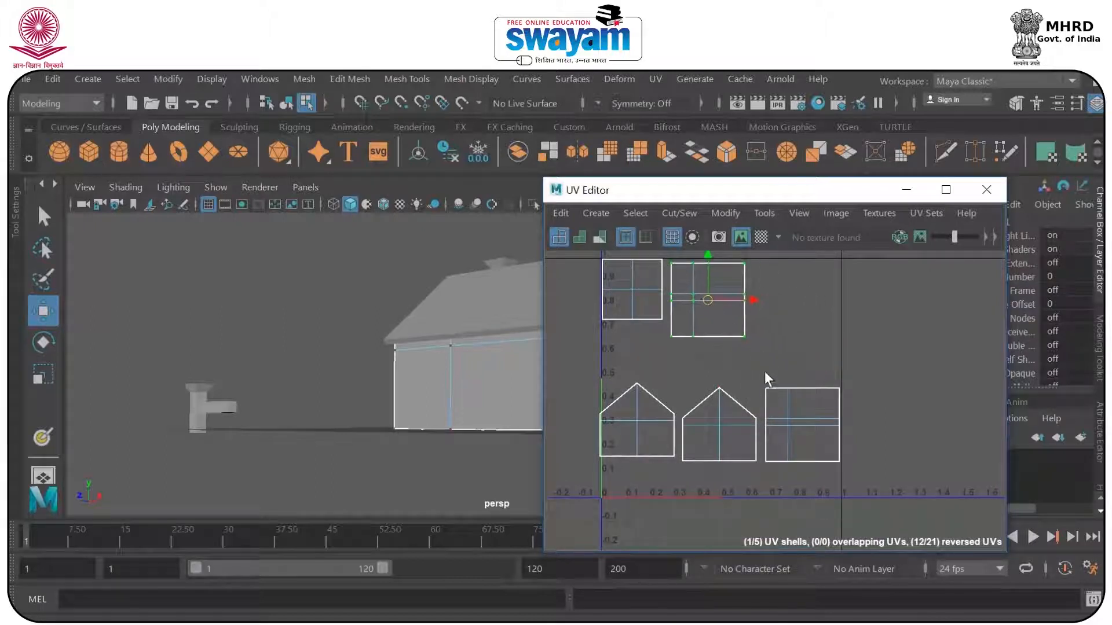
drag(770, 395, 857, 513)
drag(812, 436, 791, 304)
- Move the two gable shells to the tile's lower corners and the small square shell above the left gable shell
drag(785, 371, 676, 489)
drag(717, 428, 803, 456)
drag(689, 358, 592, 463)
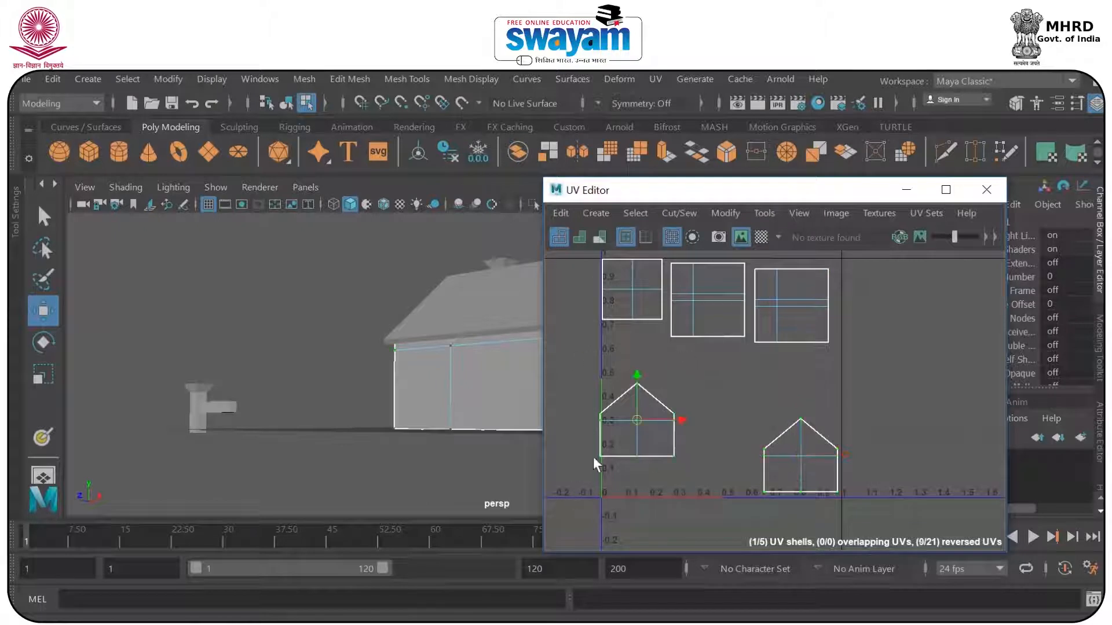
drag(632, 417, 646, 453)
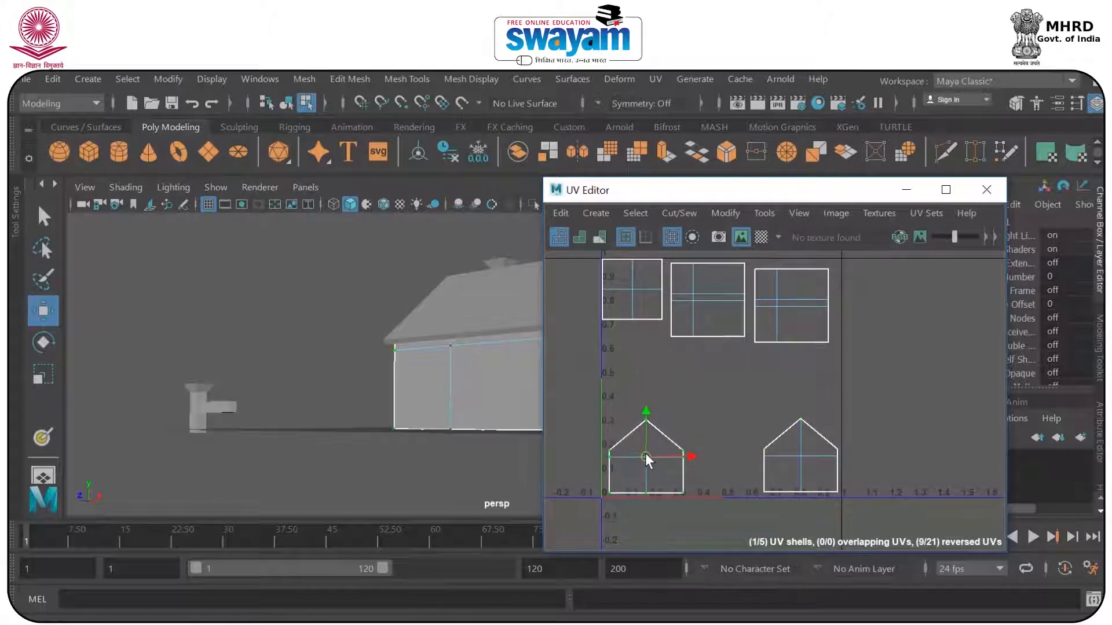
drag(356, 377, 530, 381)
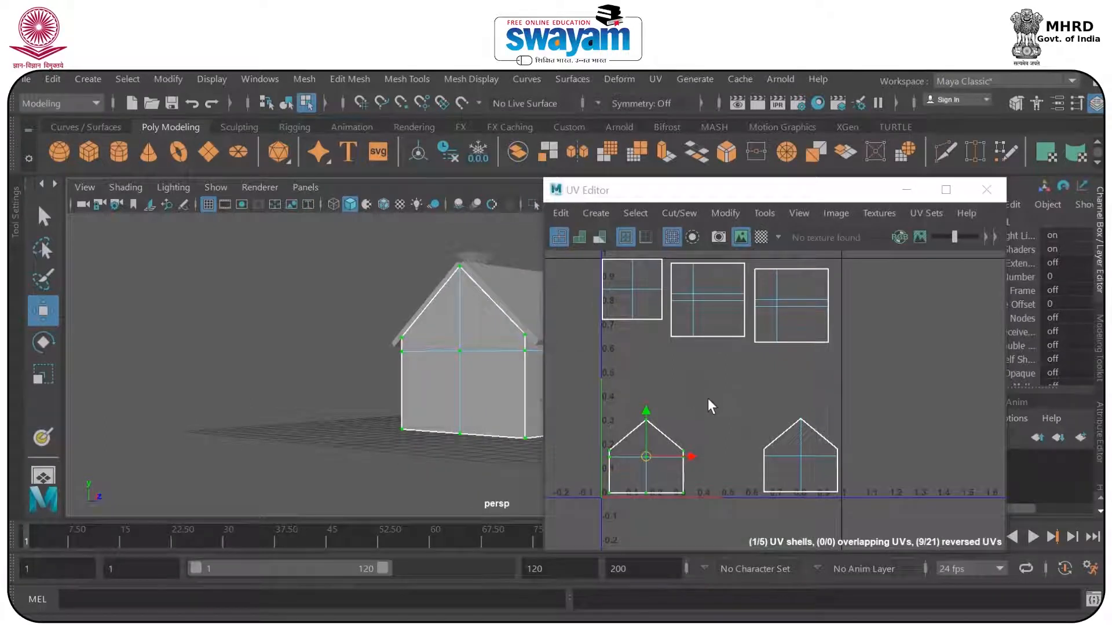
drag(605, 258, 647, 376)
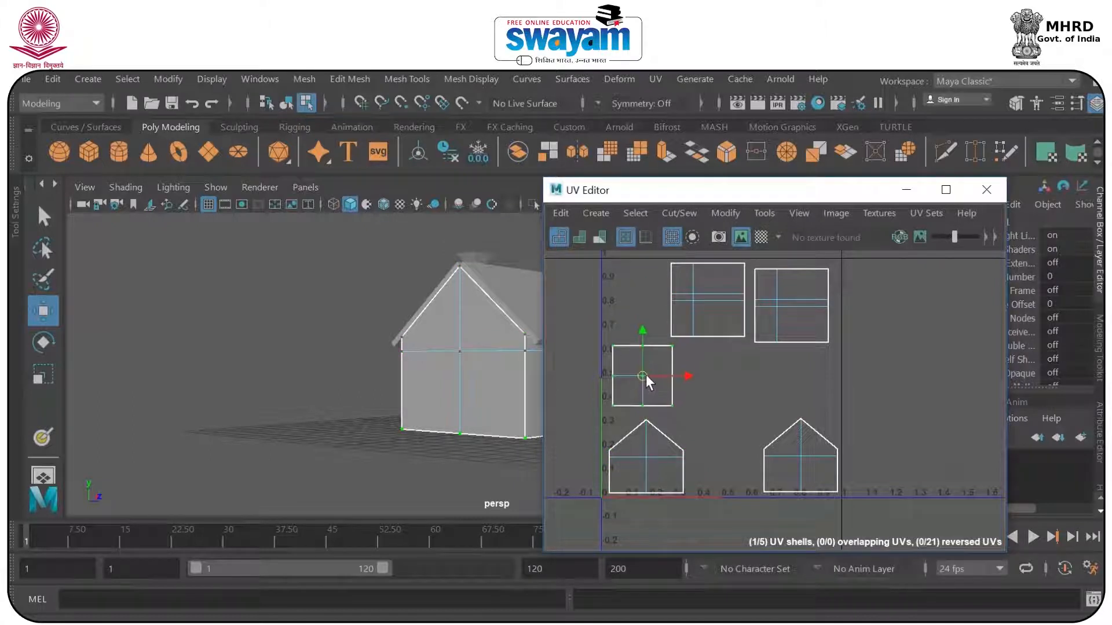
- Save the scene on the Desktop as dummy hut_002.mb, continuing past the student version notice
key(ctrl+shift+s)
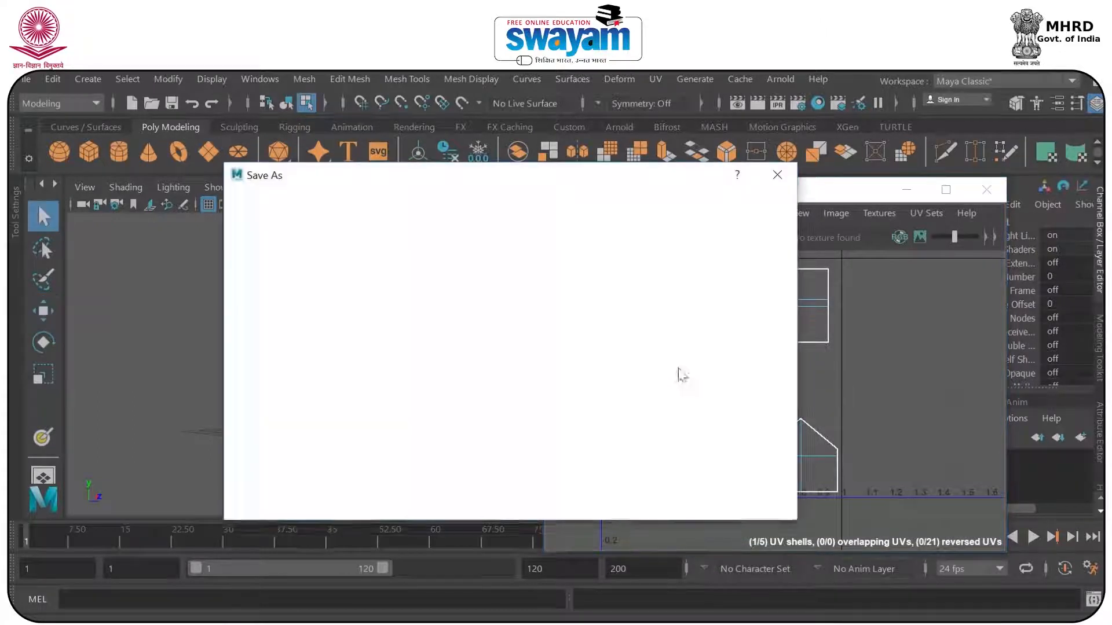
click(256, 254)
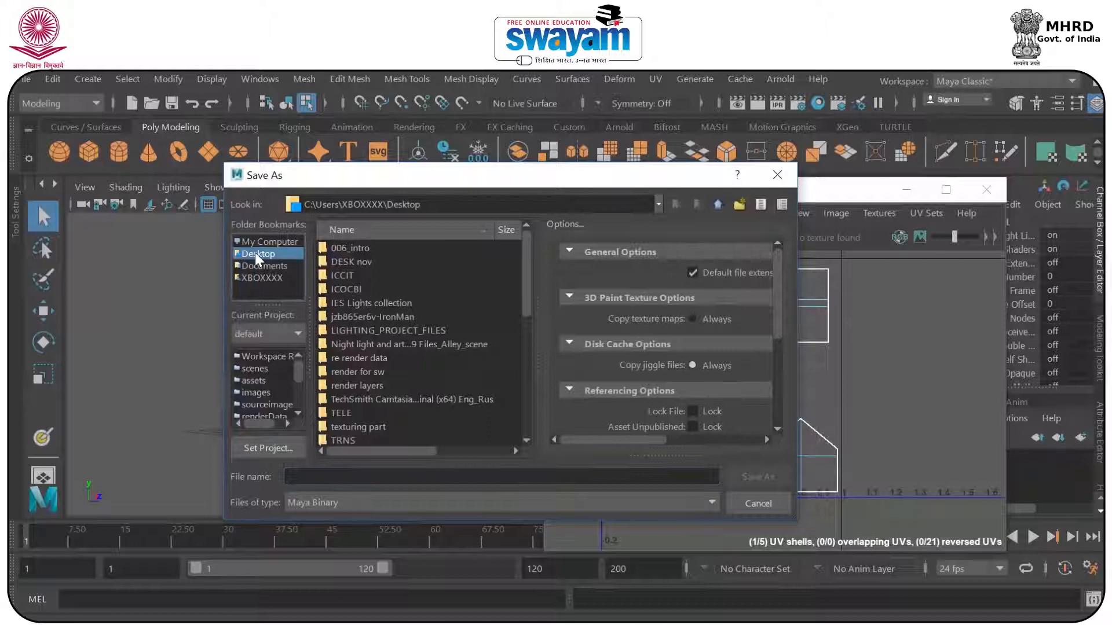
scroll(427, 347, down, 5)
click(757, 476)
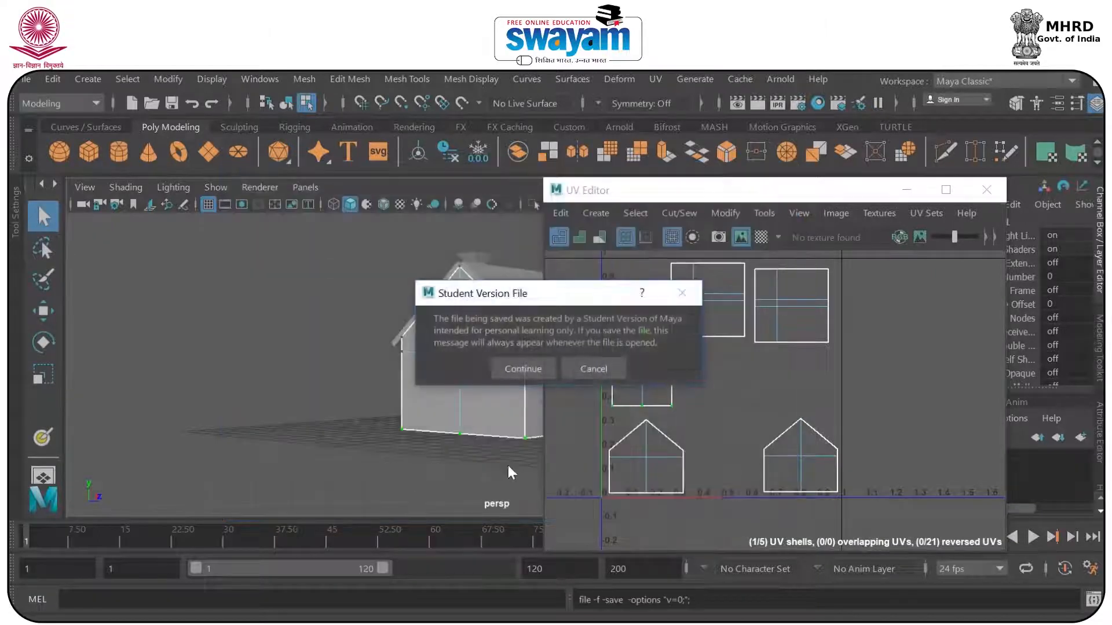
click(545, 382)
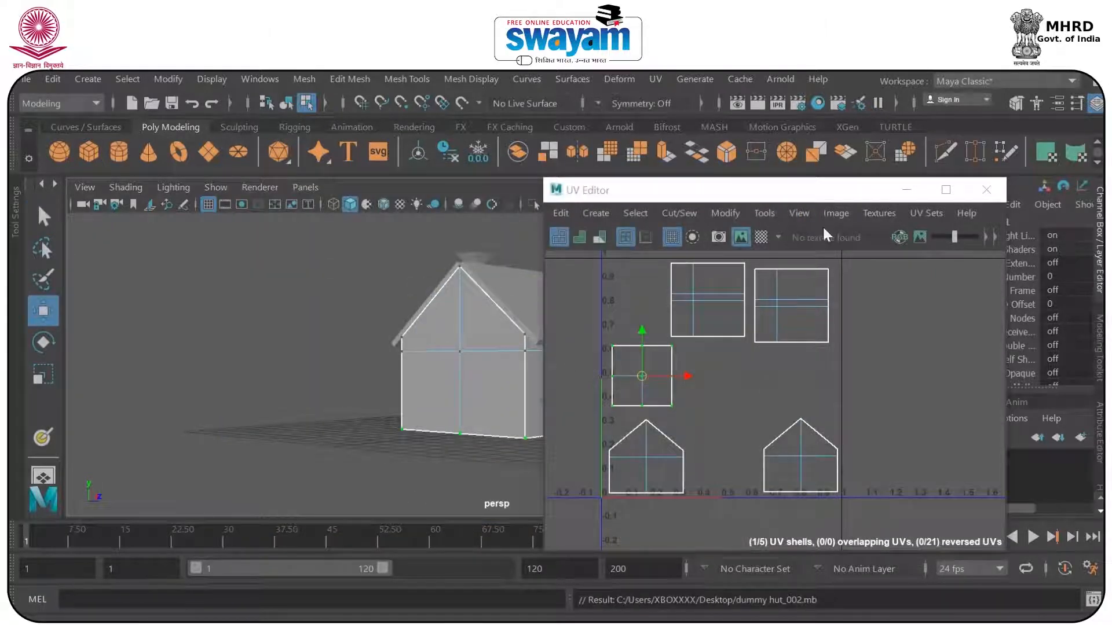
- Maximize the UV Editor, select the UVs of all five shells and open the UV Snapshot options
click(947, 191)
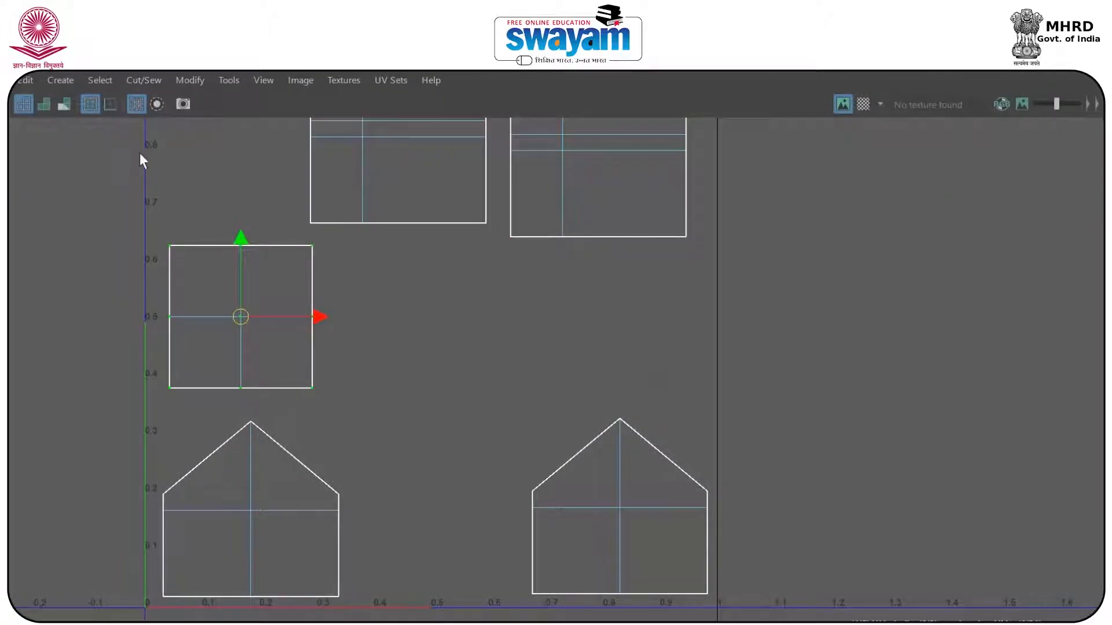
click(305, 81)
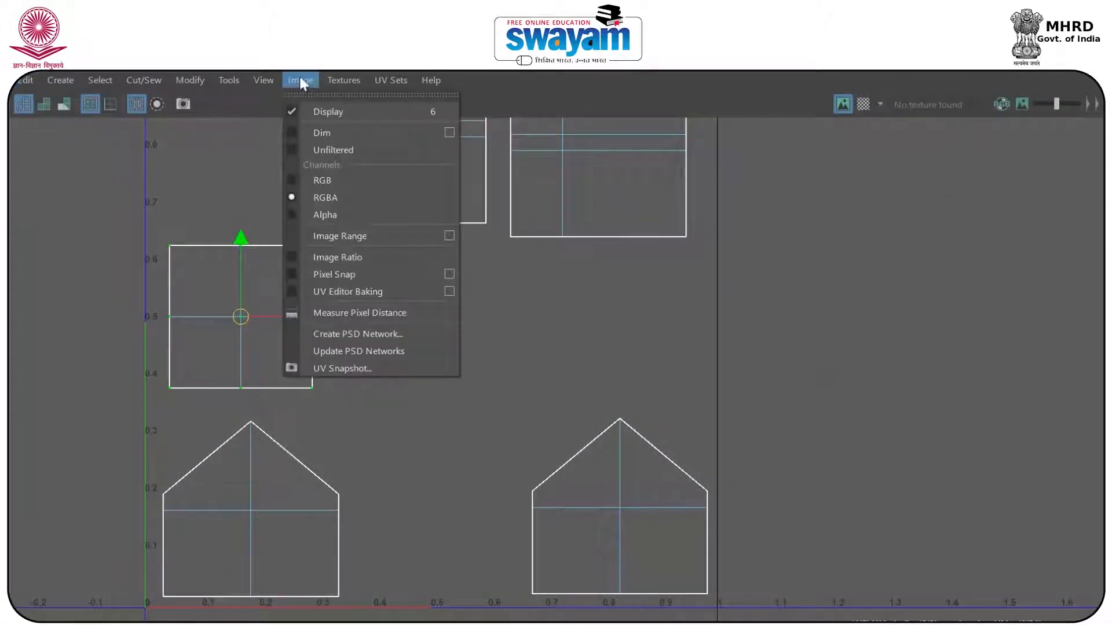
right_click(543, 290)
scroll(608, 289, down, 3)
scroll(608, 288, down, 2)
drag(713, 124, 309, 509)
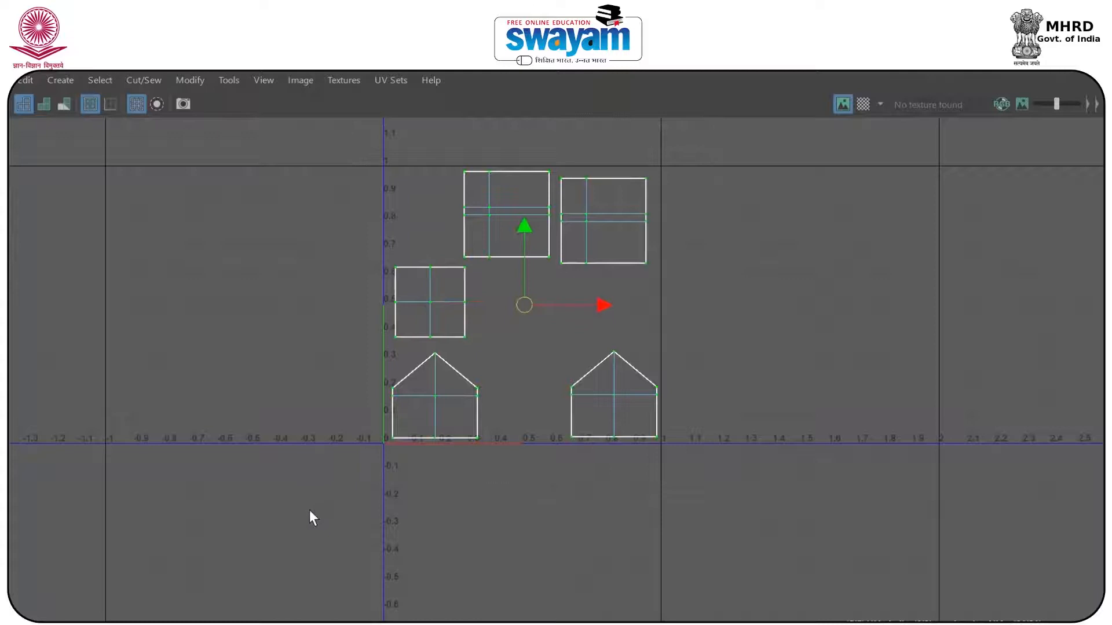
click(306, 79)
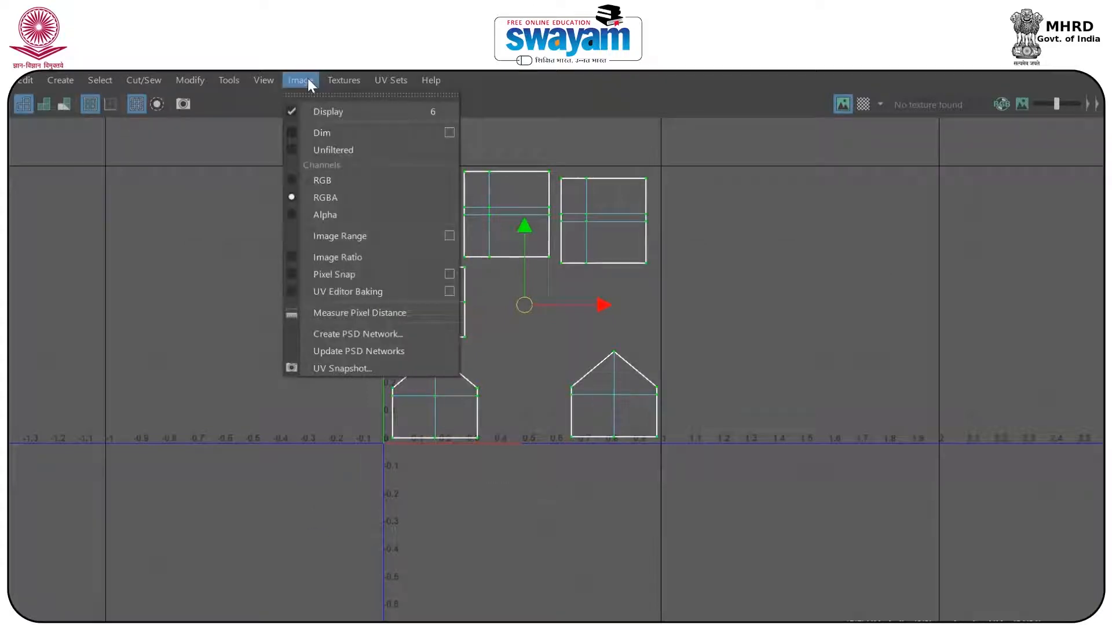
click(354, 369)
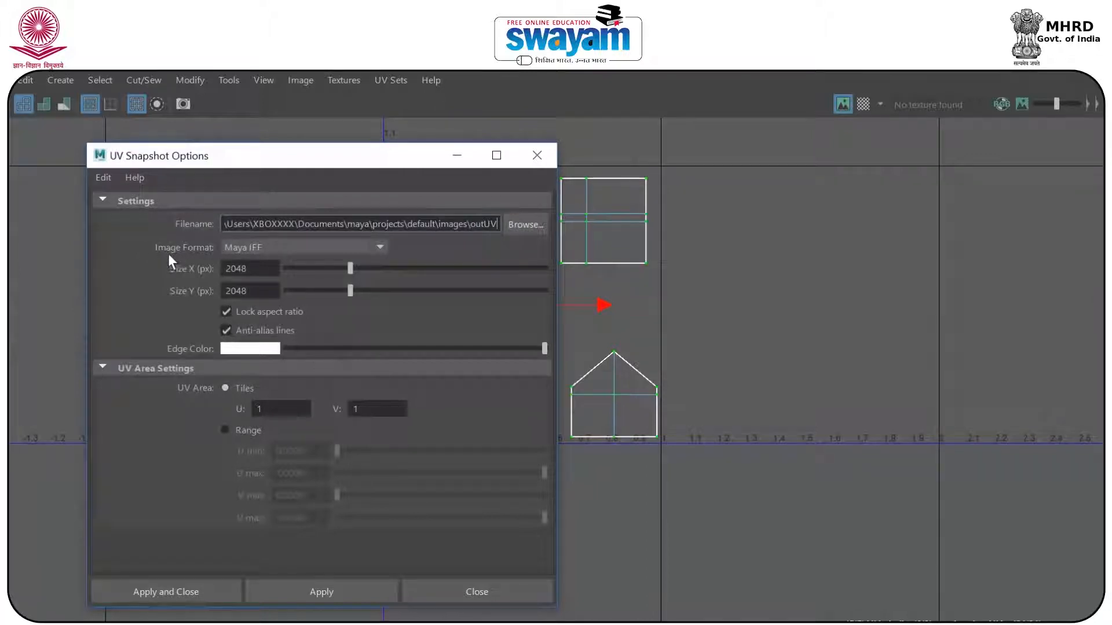
- Export the UV snapshot to the Desktop as a PNG named uv_dummy_hut_001 with an image size larger than 2048 px
click(253, 252)
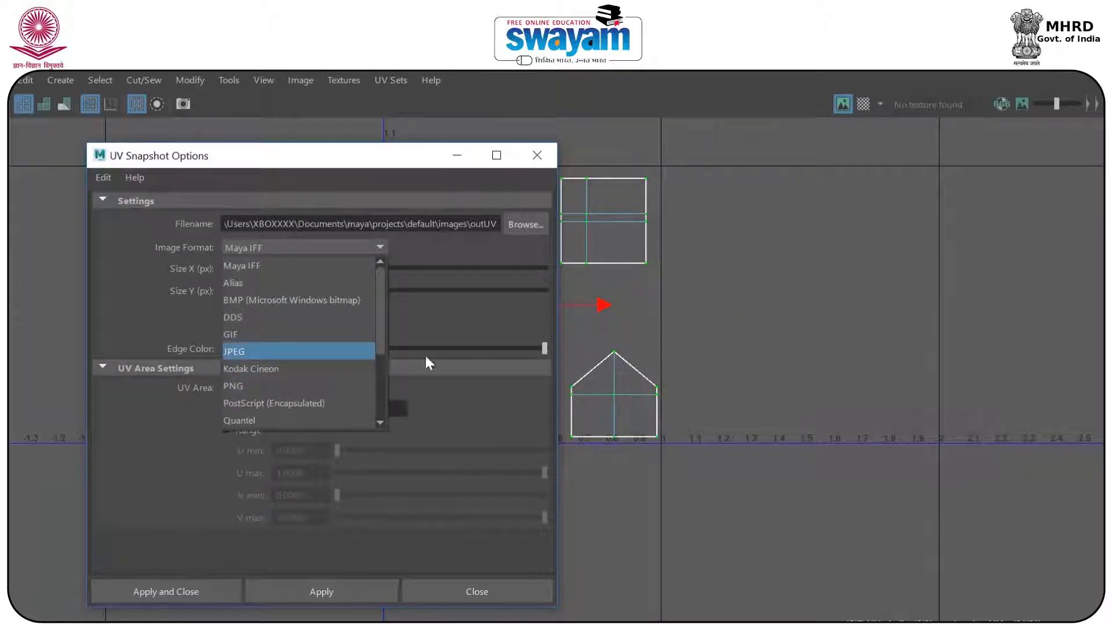
click(243, 386)
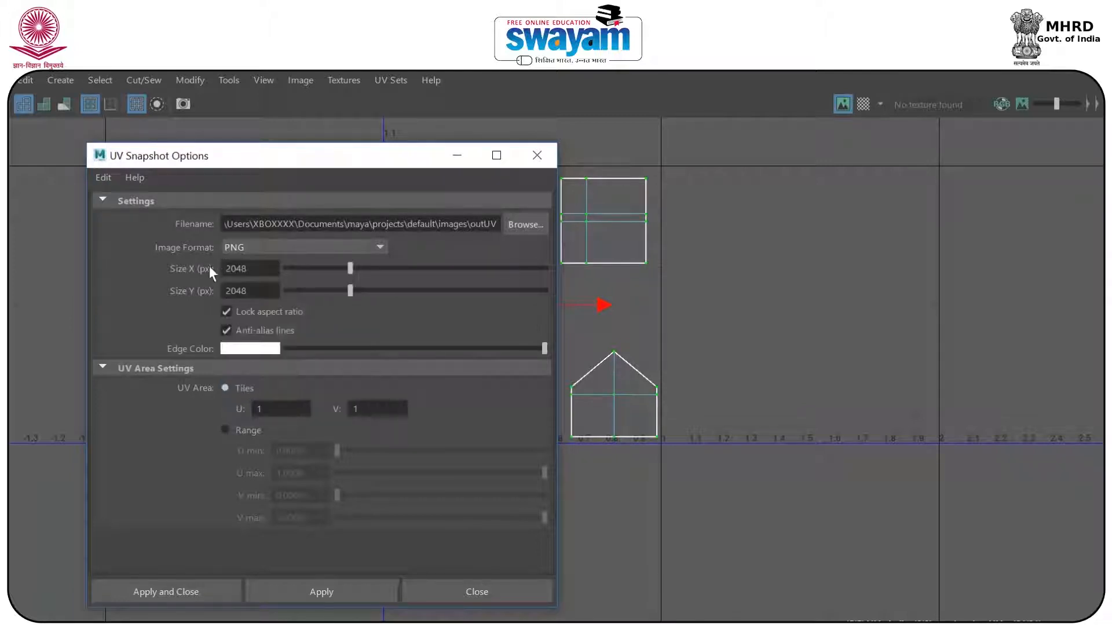
drag(351, 268, 372, 267)
click(172, 584)
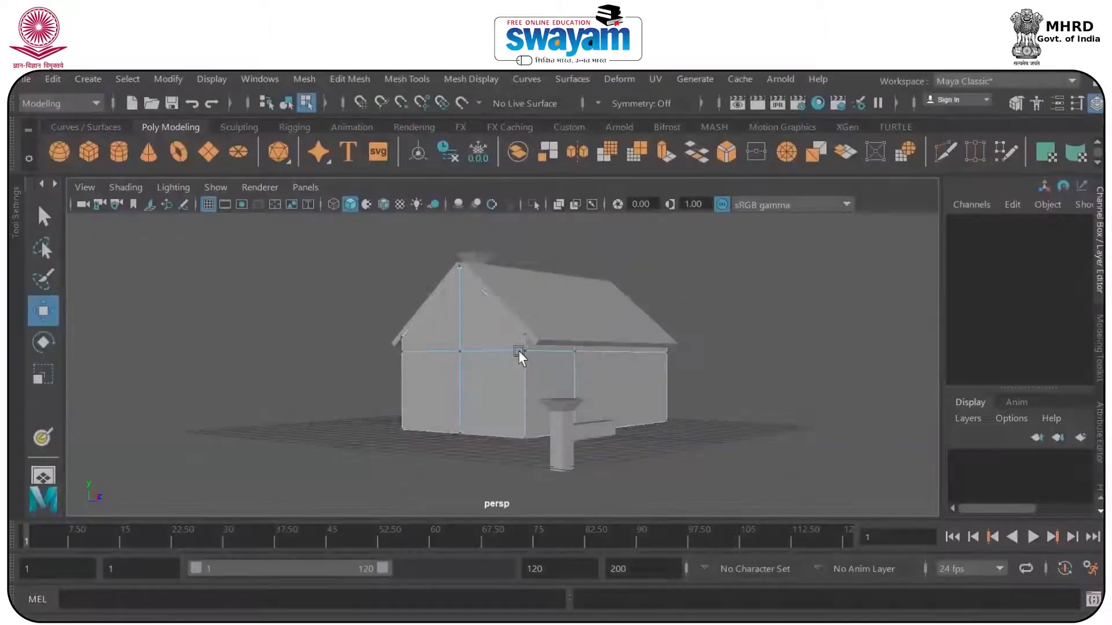
- Return the house body to object mode and launch Adobe Photoshop CS6 (64 Bit)
right_click(499, 352)
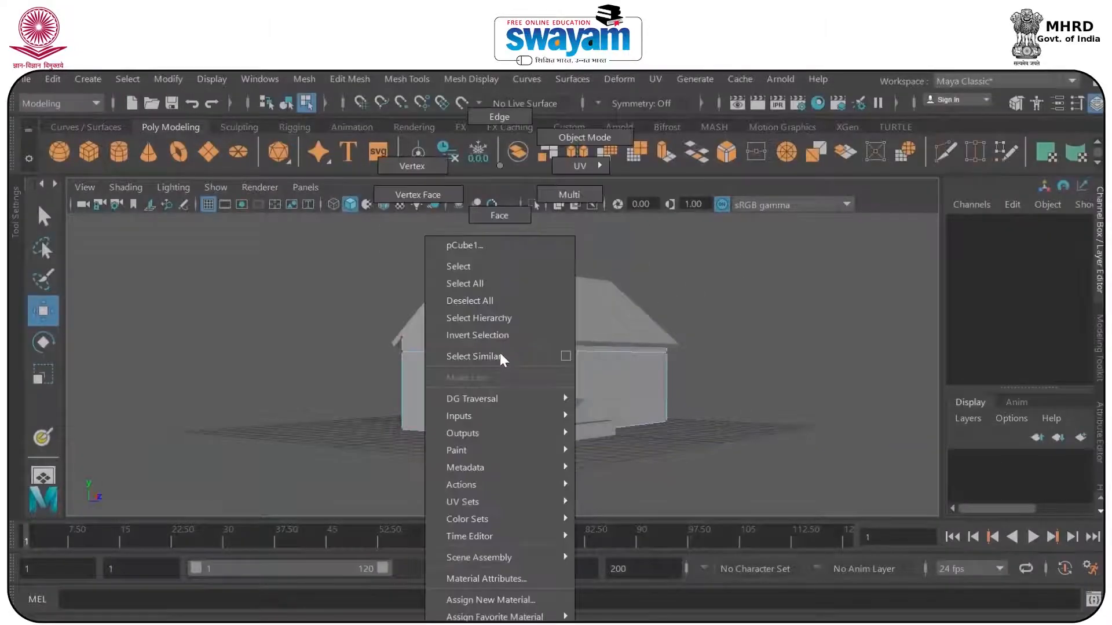
click(579, 139)
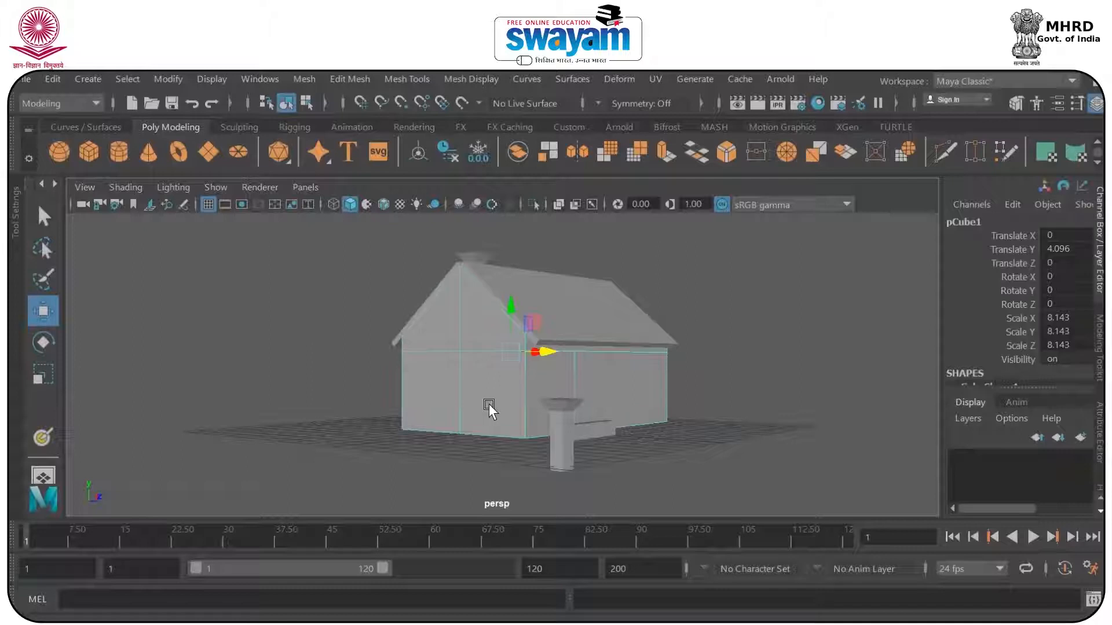
key(super+c)
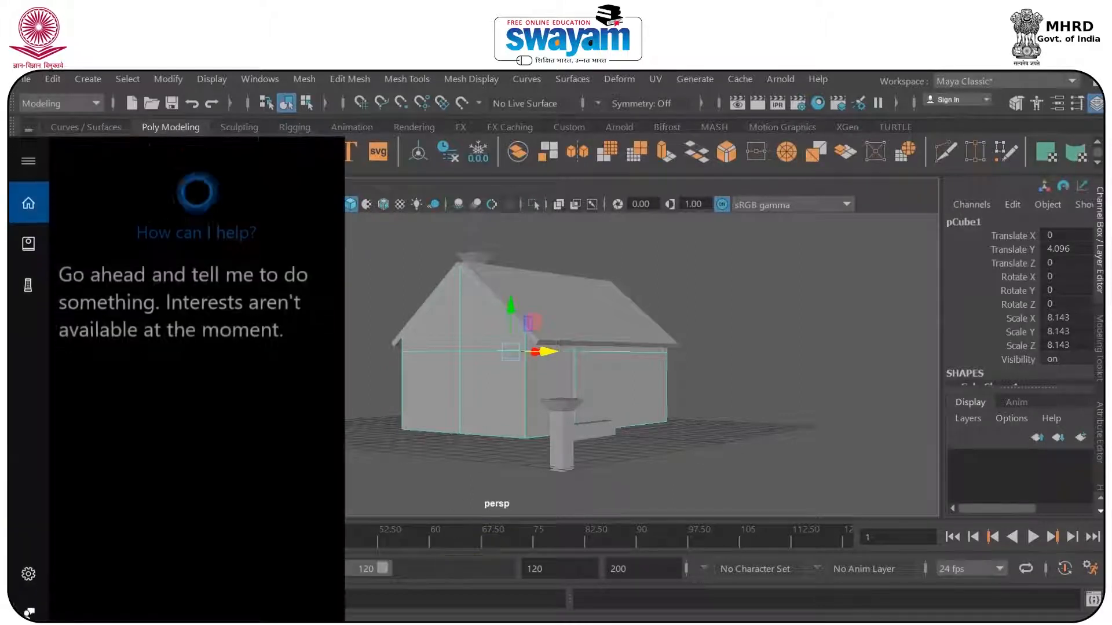
text(pho)
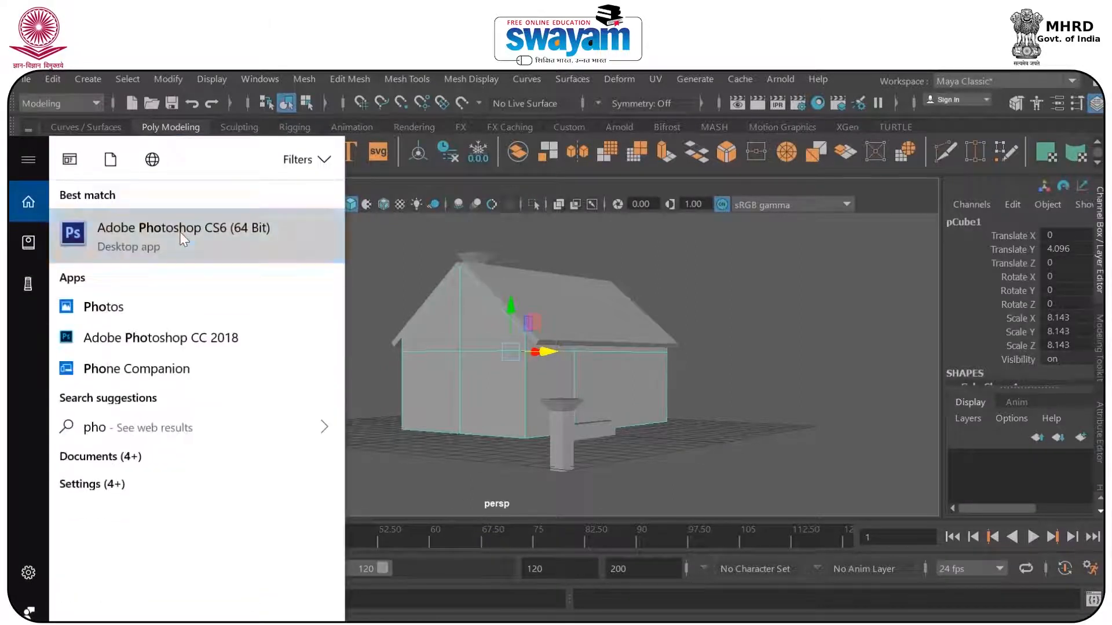
click(180, 232)
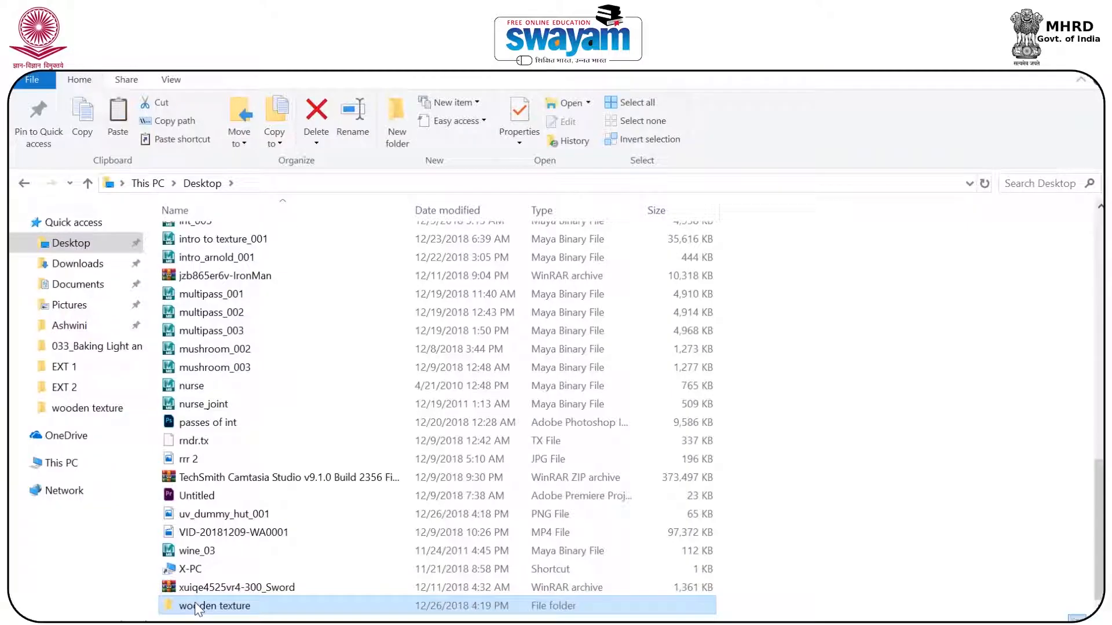
- Open the wooden texture folder from the Desktop in File Explorer
double_click(212, 527)
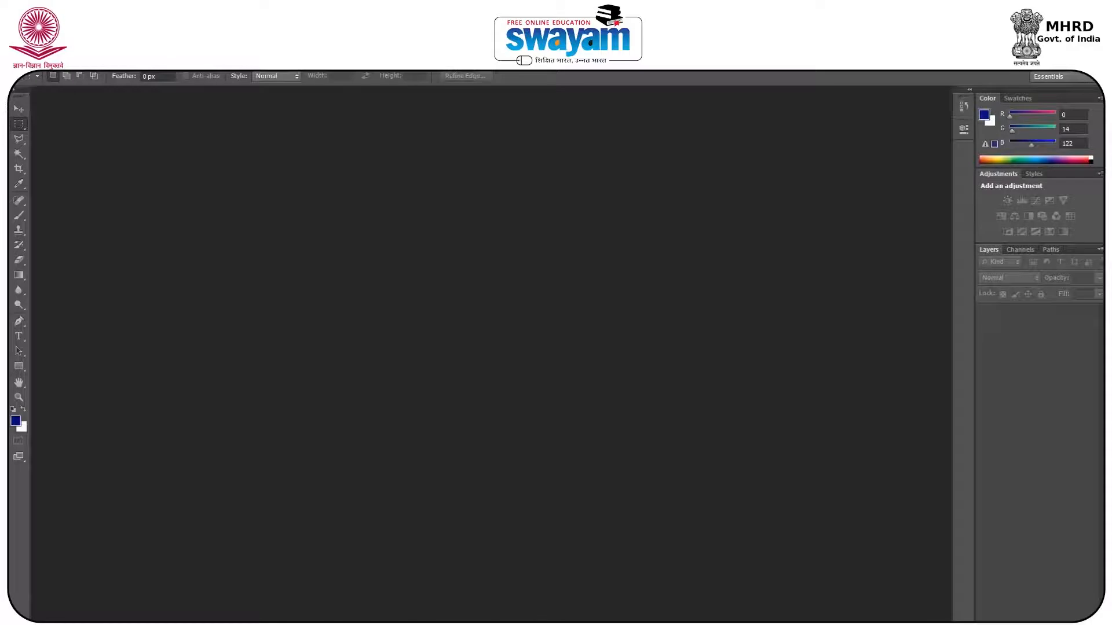
click(489, 605)
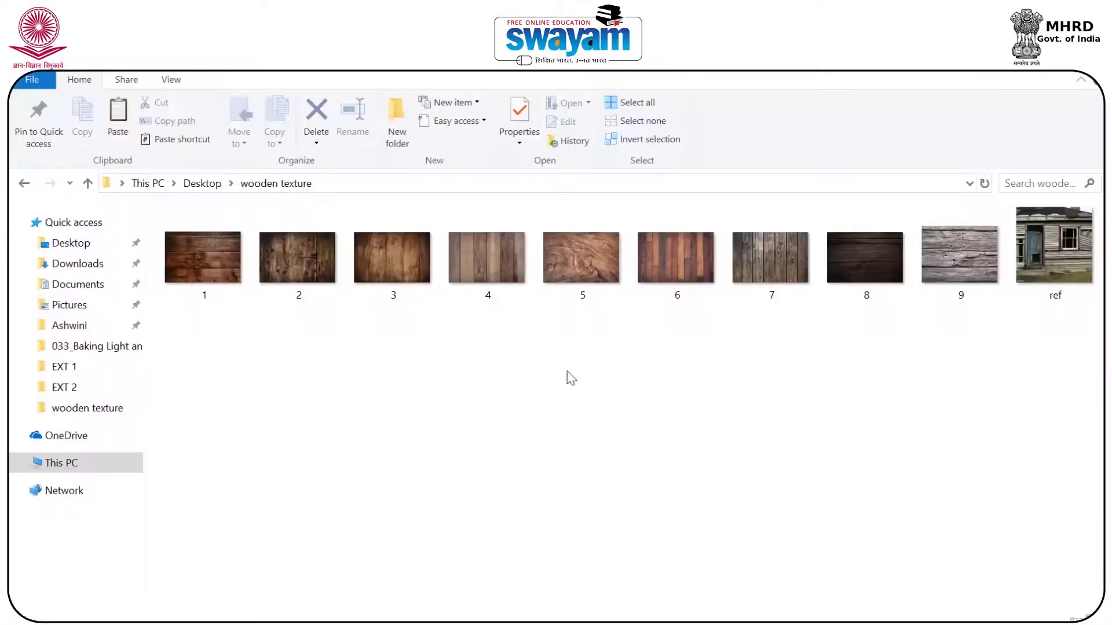
- Examine the ref photo of the old wooden house and the available wooden texture images in the folder
double_click(1054, 256)
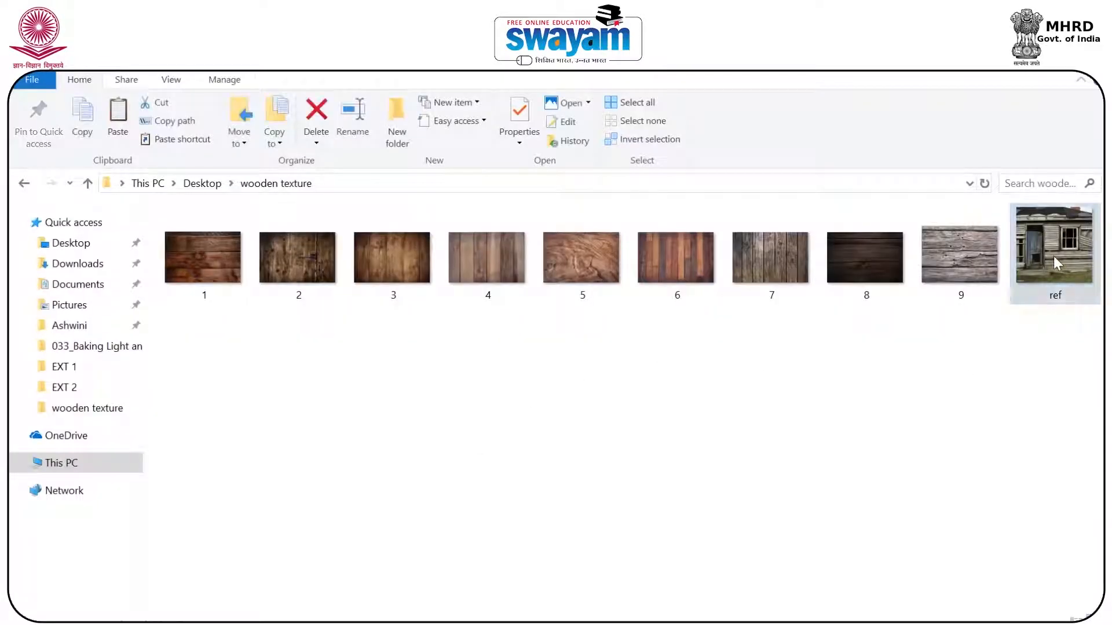
click(1078, 68)
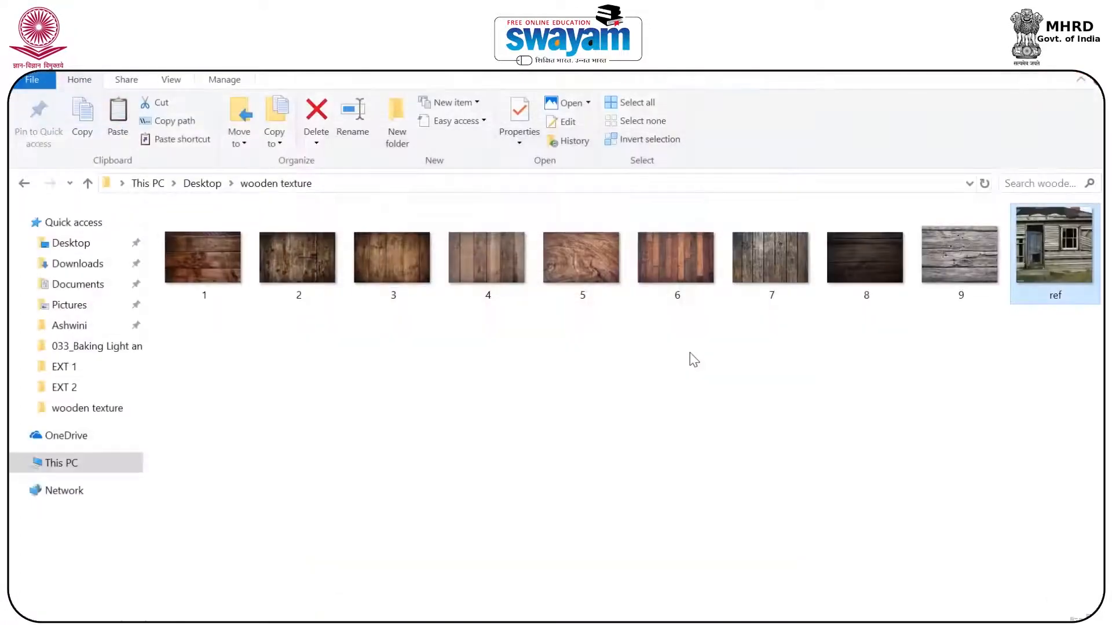
drag(462, 336, 203, 247)
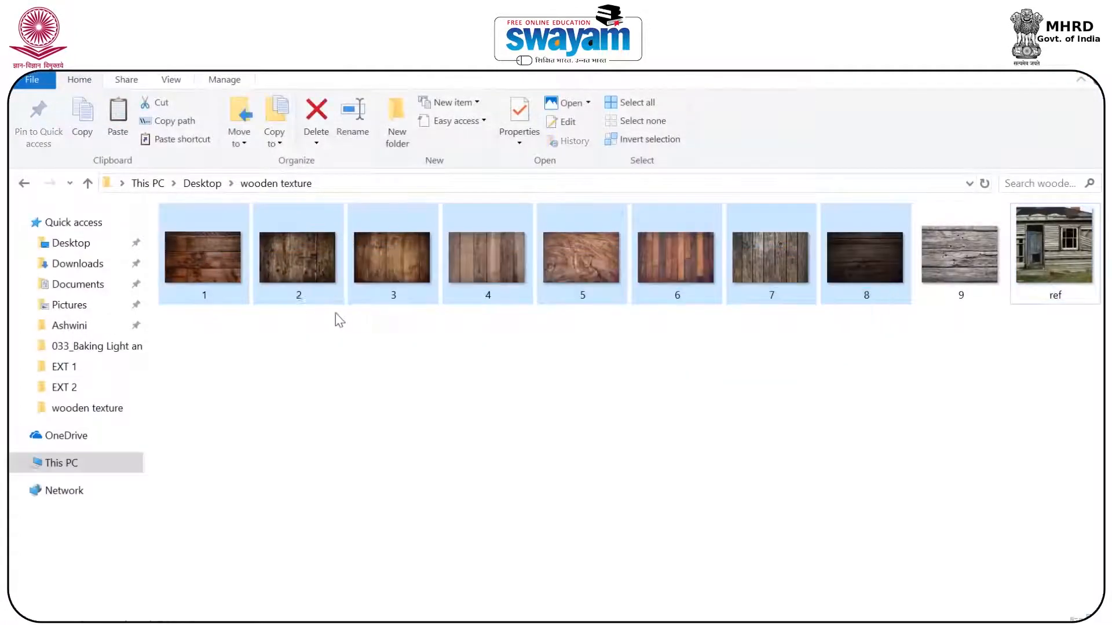
click(616, 508)
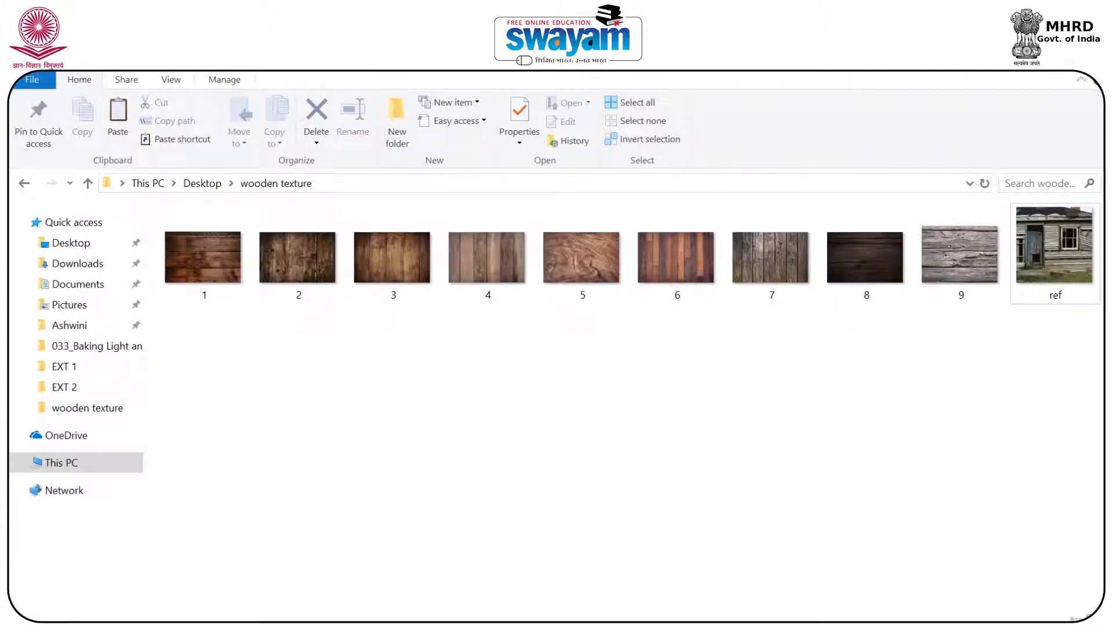
mouse_move(711, 624)
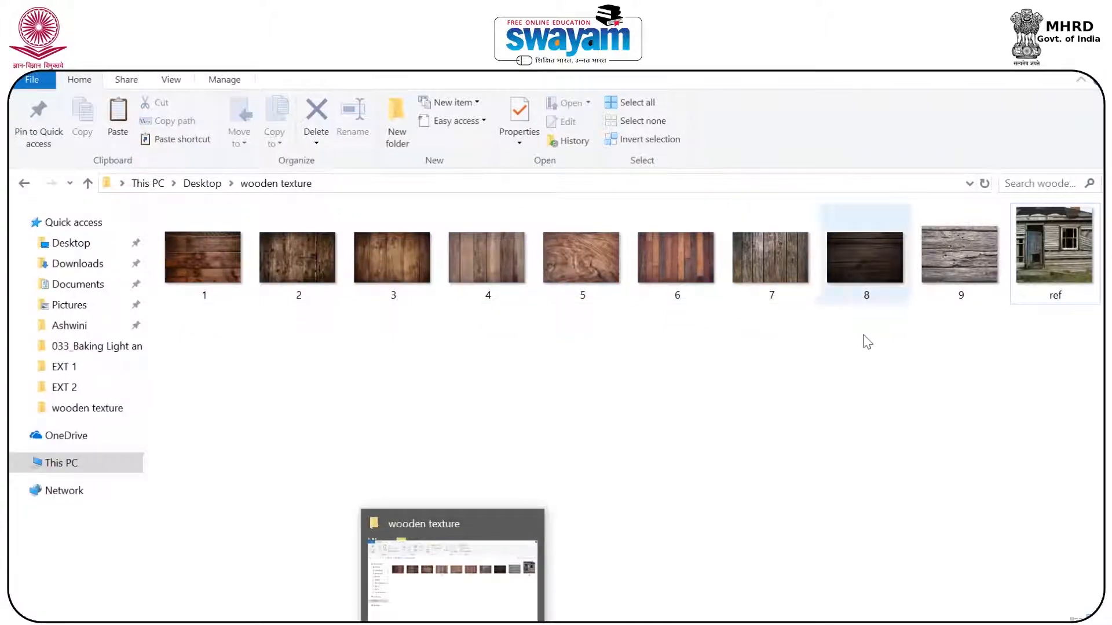
- Switch to Photoshop, add a new layer filled with black and place it below the UV snapshot layer
key(alt+Tab)
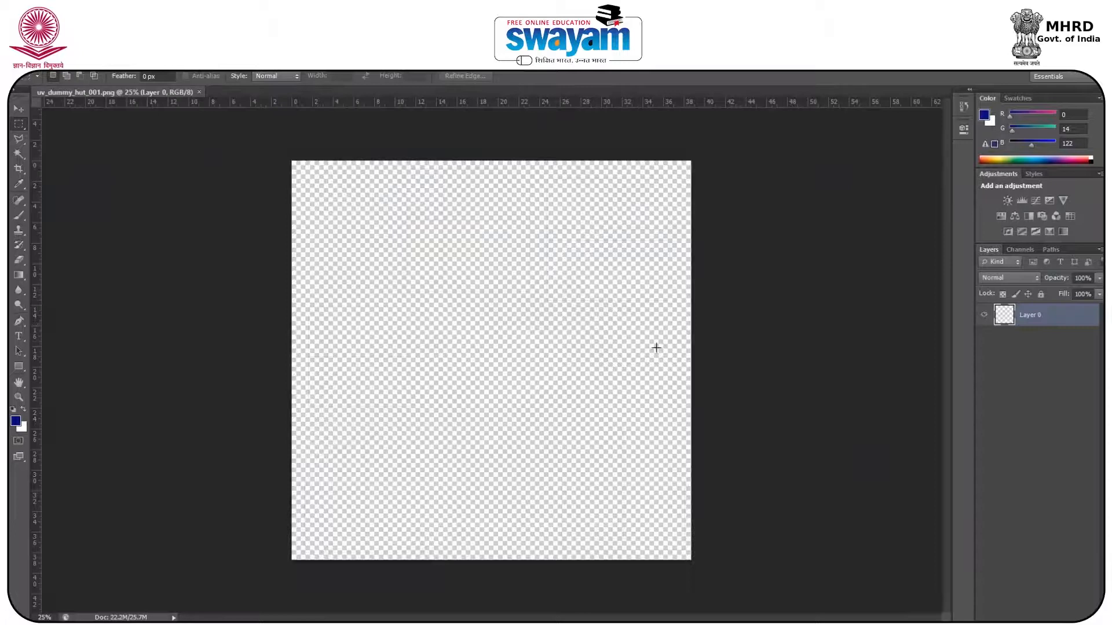
key(ctrl+shift+alt+n)
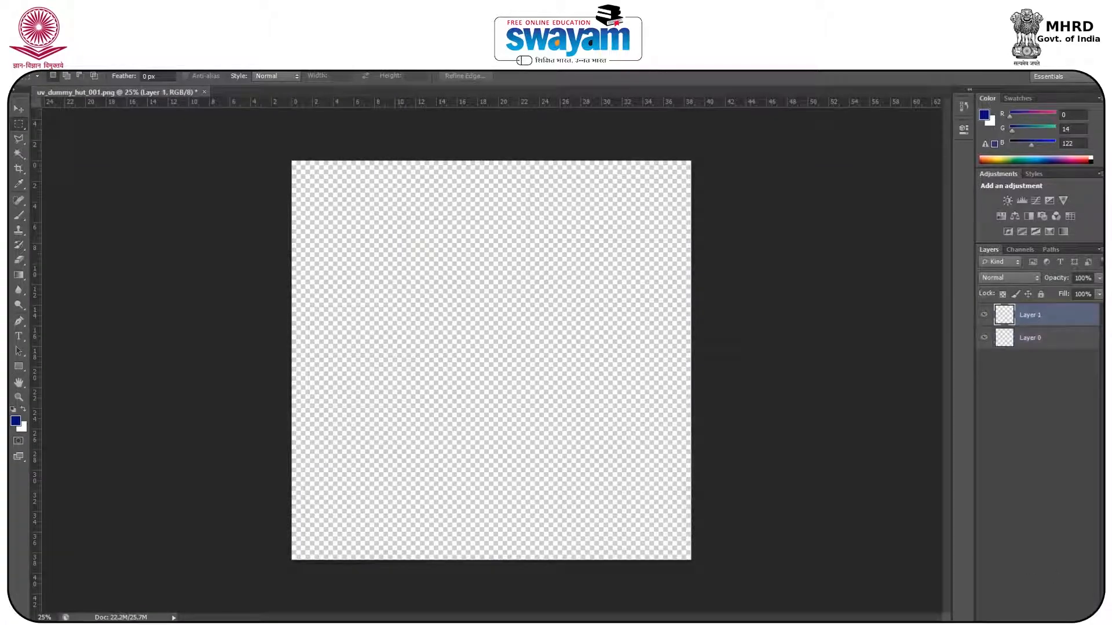
click(13, 410)
key(alt+BackSpace)
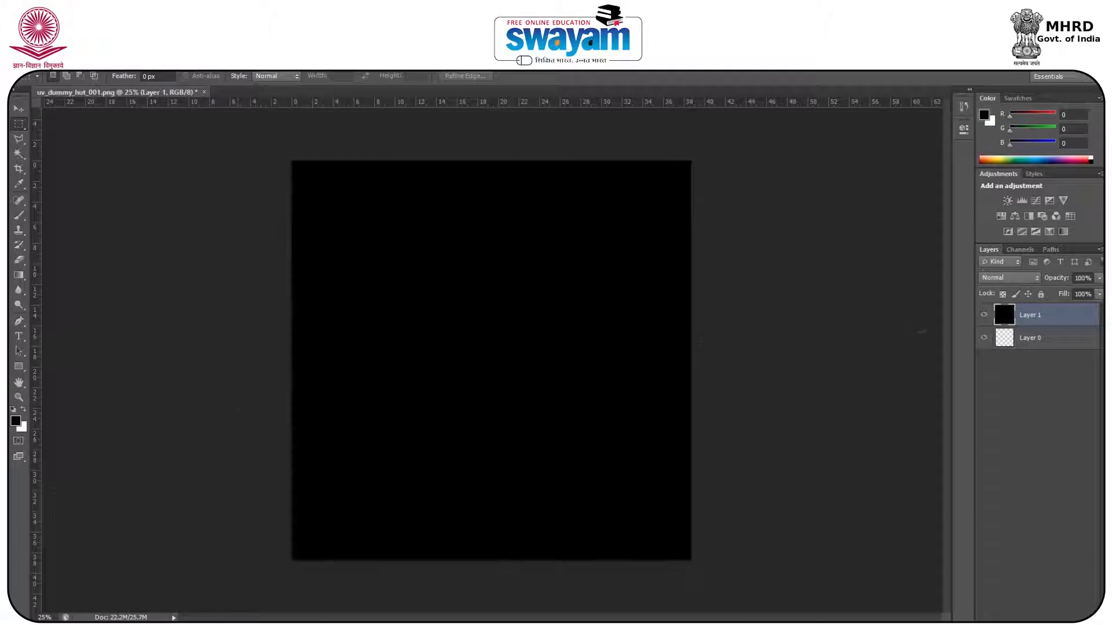
drag(1030, 318, 1024, 364)
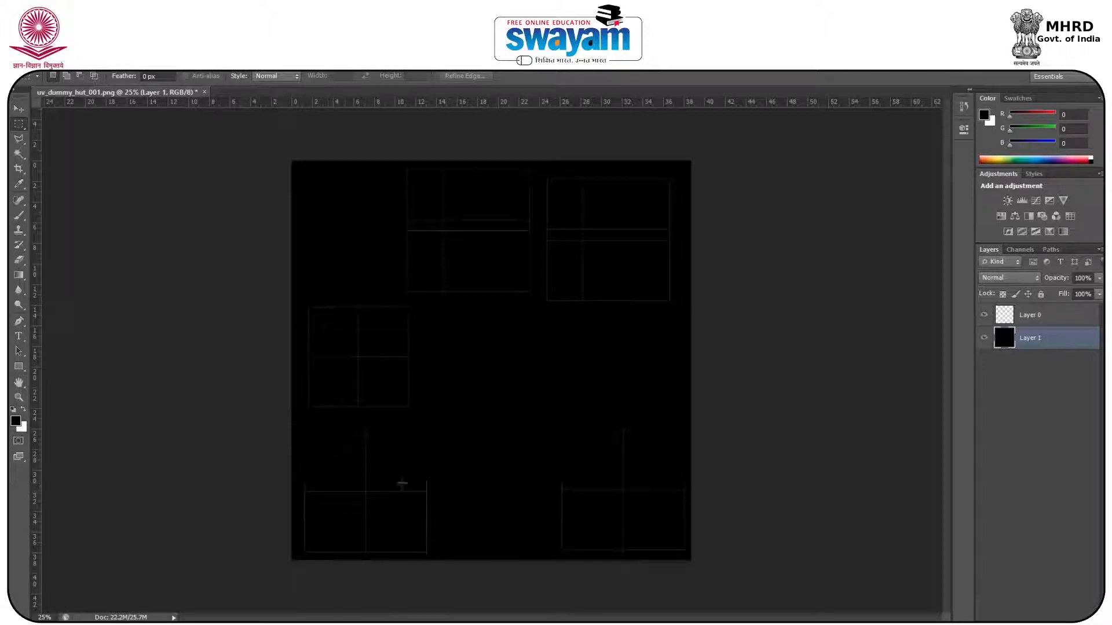
- Add an empty layer between the UV snapshot layer and the black background layer, with the left house-shaped shell in view
scroll(333, 487, up, 5)
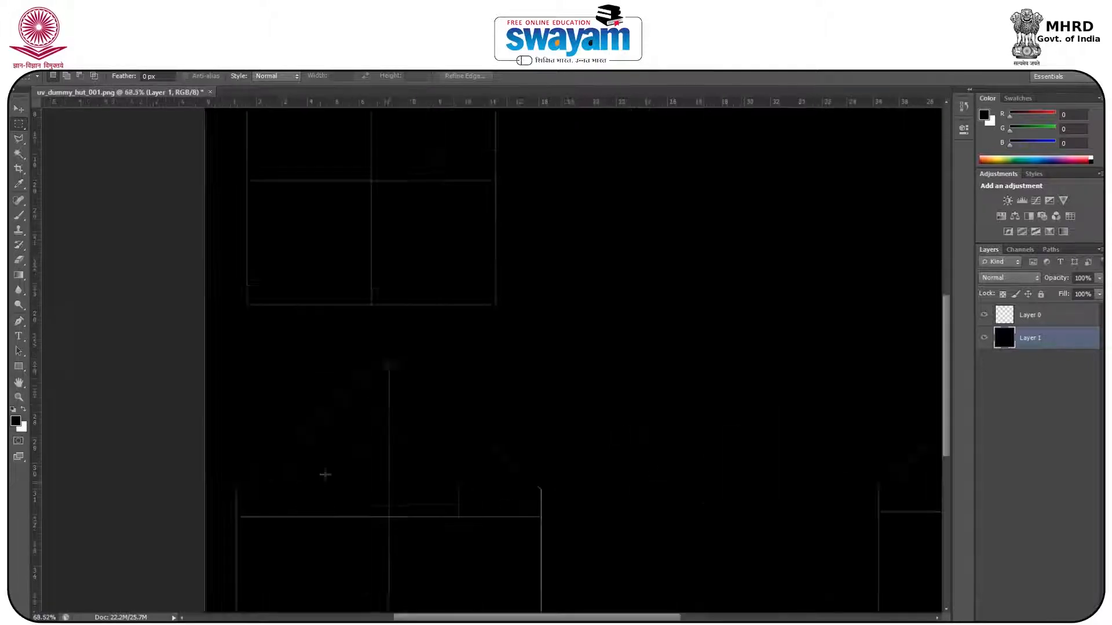
scroll(361, 421, up, 4)
scroll(361, 421, down, 3)
drag(417, 446, 443, 273)
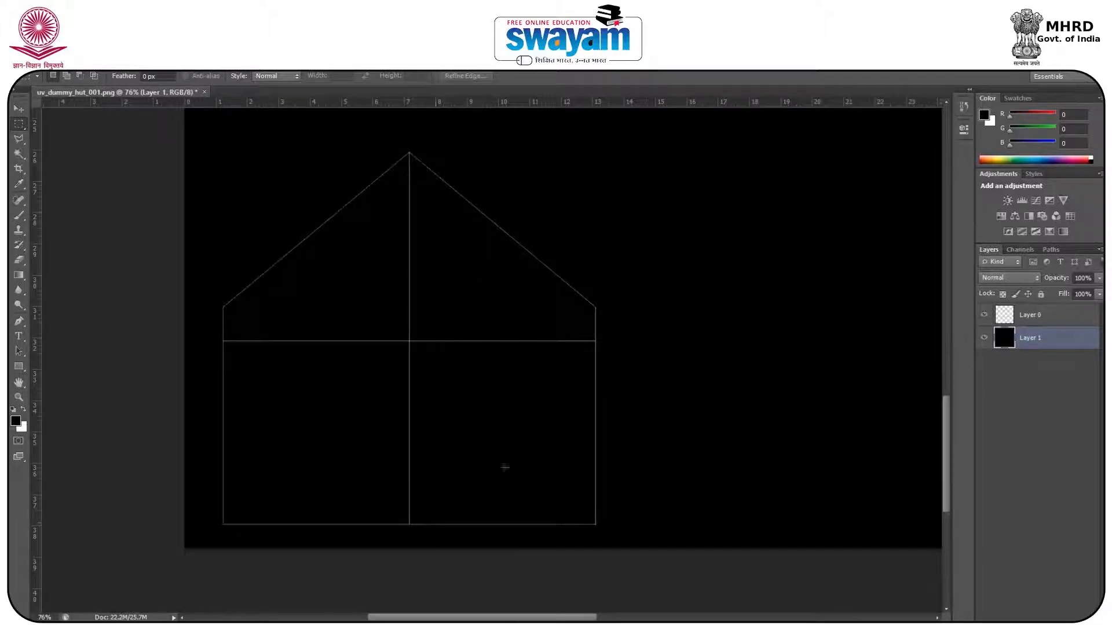
key(ctrl+shift+alt+n)
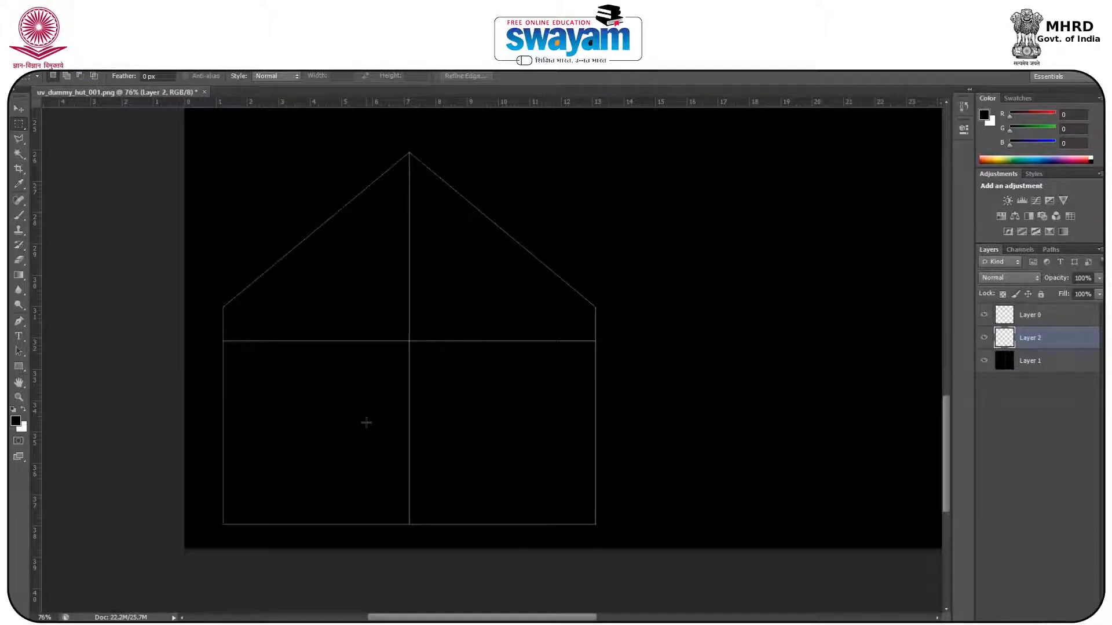
- Switch to Maya and narrow the UV Editor window so the hut model is visible beside the UV shells
click(665, 600)
click(648, 79)
click(703, 107)
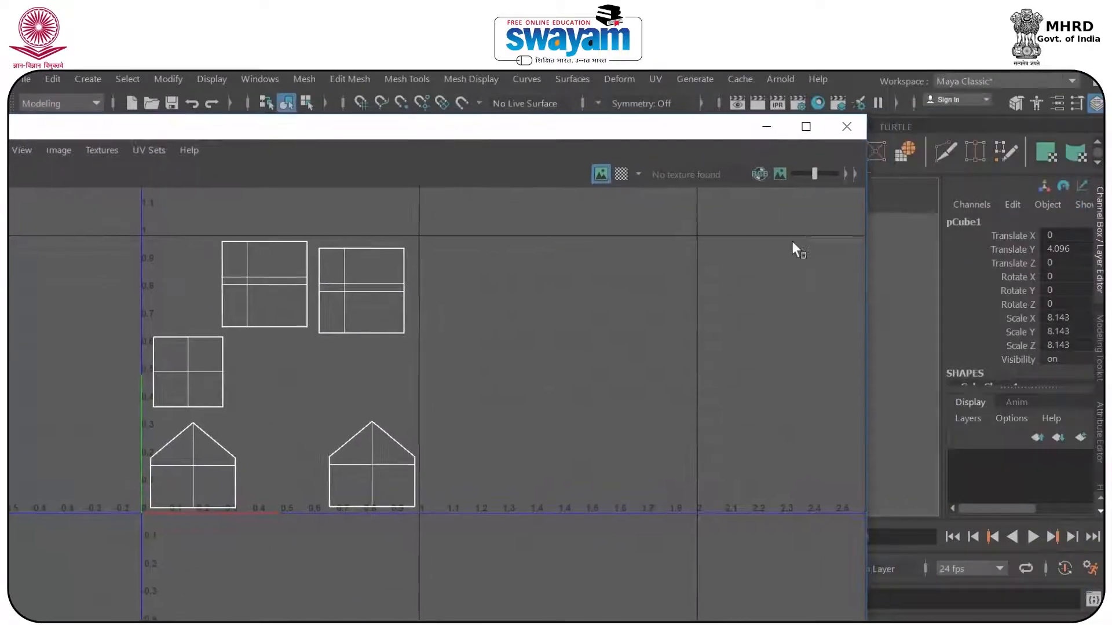
drag(867, 259, 370, 268)
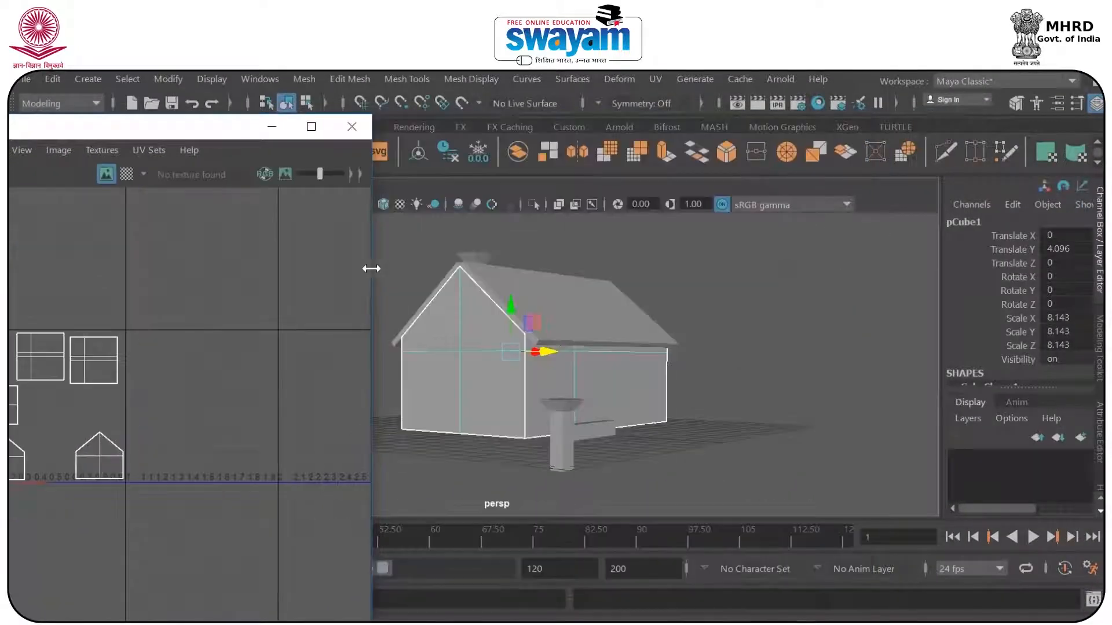
drag(189, 129, 479, 176)
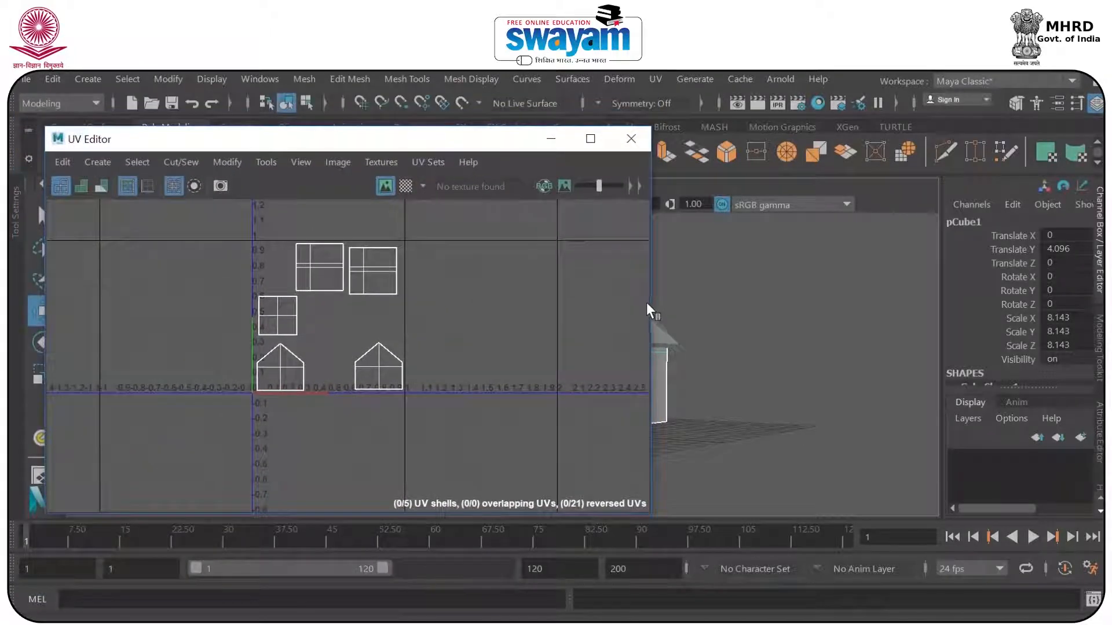
drag(650, 300, 267, 312)
- Examine the UV shells next to the hut model to match each shell to its wall
scroll(125, 334, up, 5)
drag(220, 346, 136, 328)
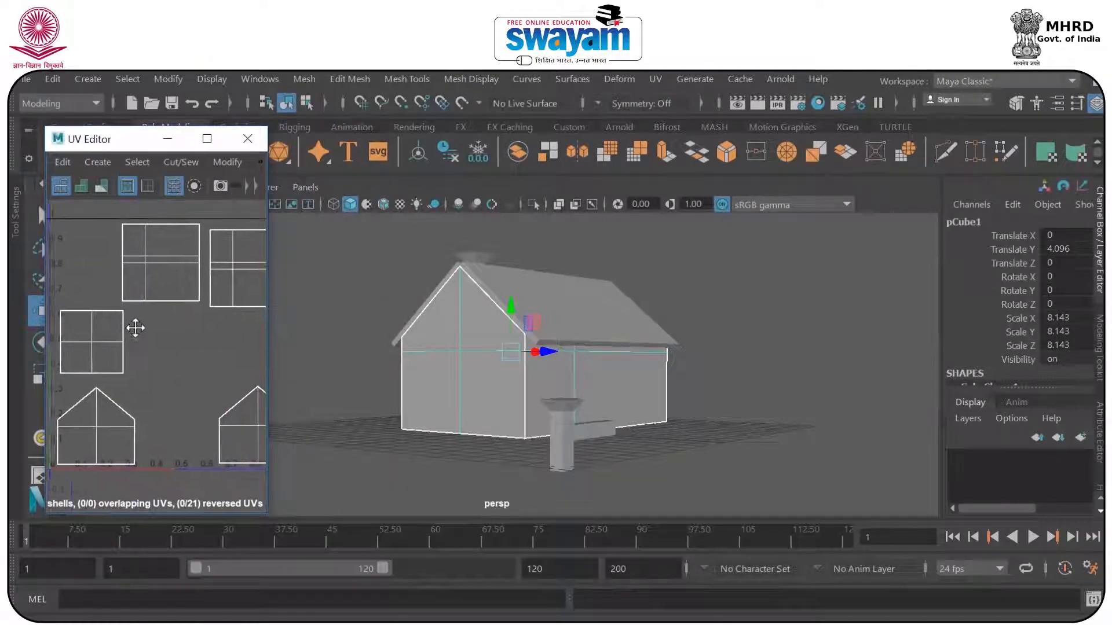
drag(268, 328, 345, 334)
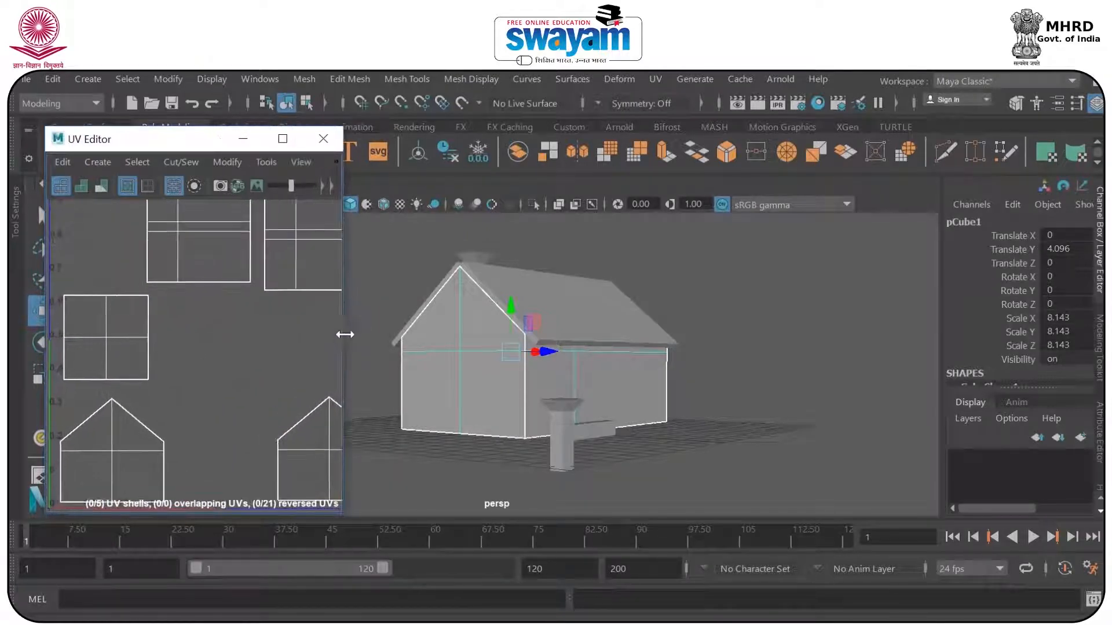
scroll(256, 328, down, 2)
drag(256, 328, 241, 347)
drag(544, 325, 616, 338)
right_click(616, 338)
click(637, 335)
click(638, 336)
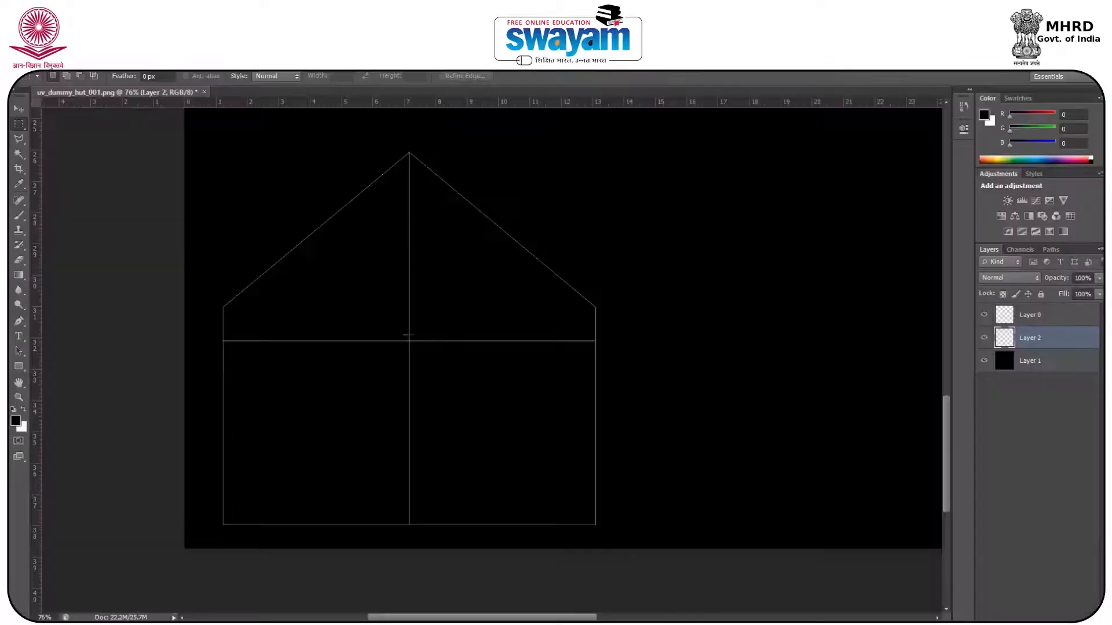
- Place texture image 4 from the wooden texture folder into the Photoshop document, scaled to about 34% over the right house-shaped shell
scroll(408, 336, down, 8)
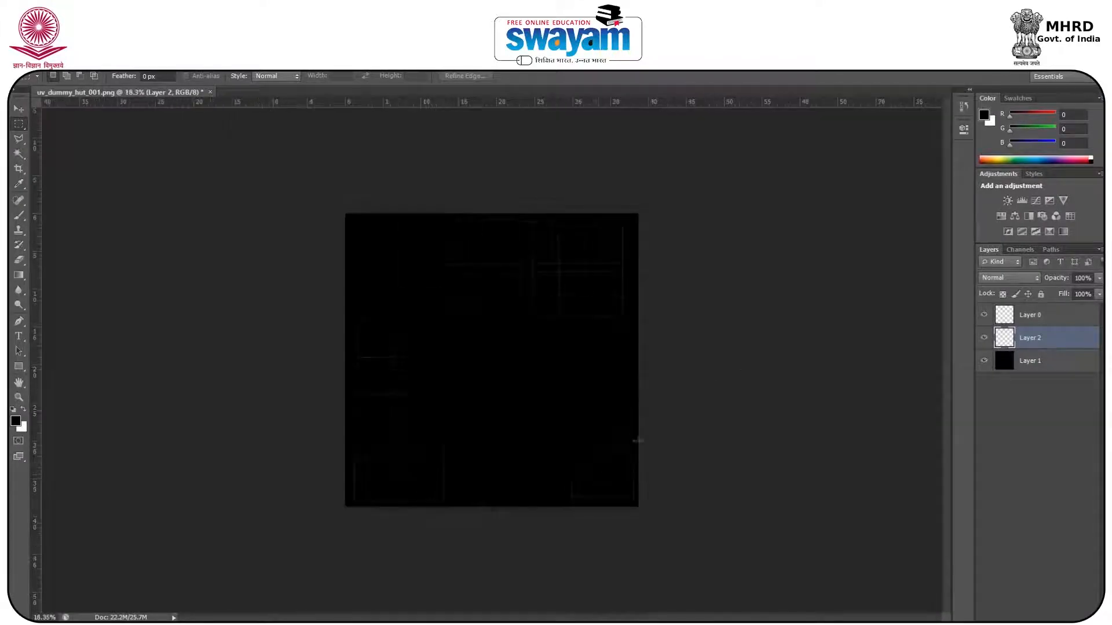
scroll(657, 411, up, 6)
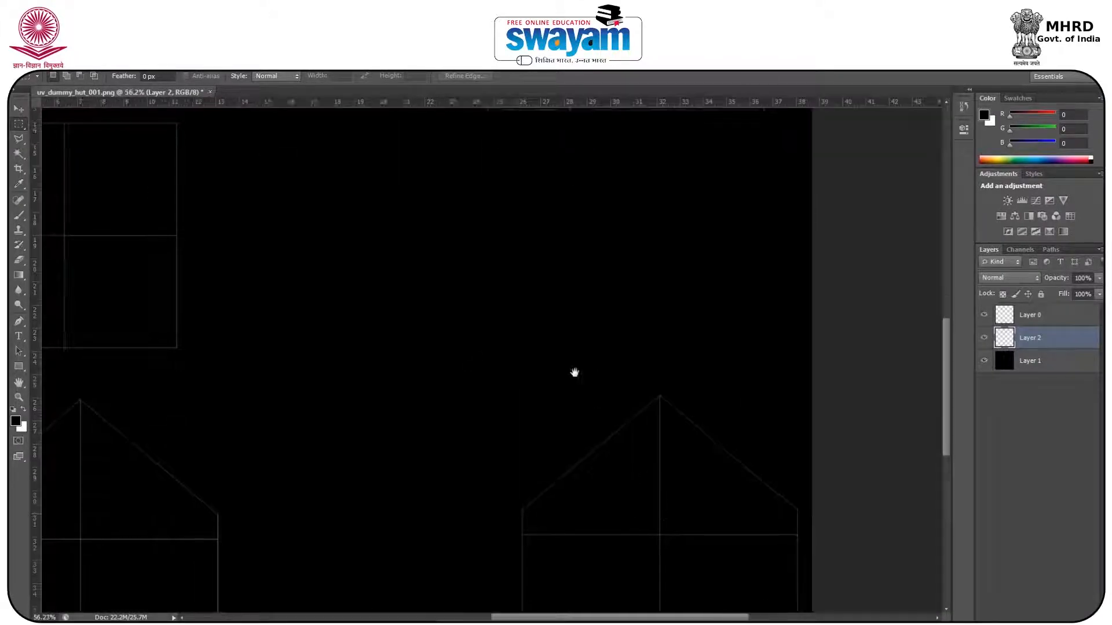
drag(591, 396, 502, 261)
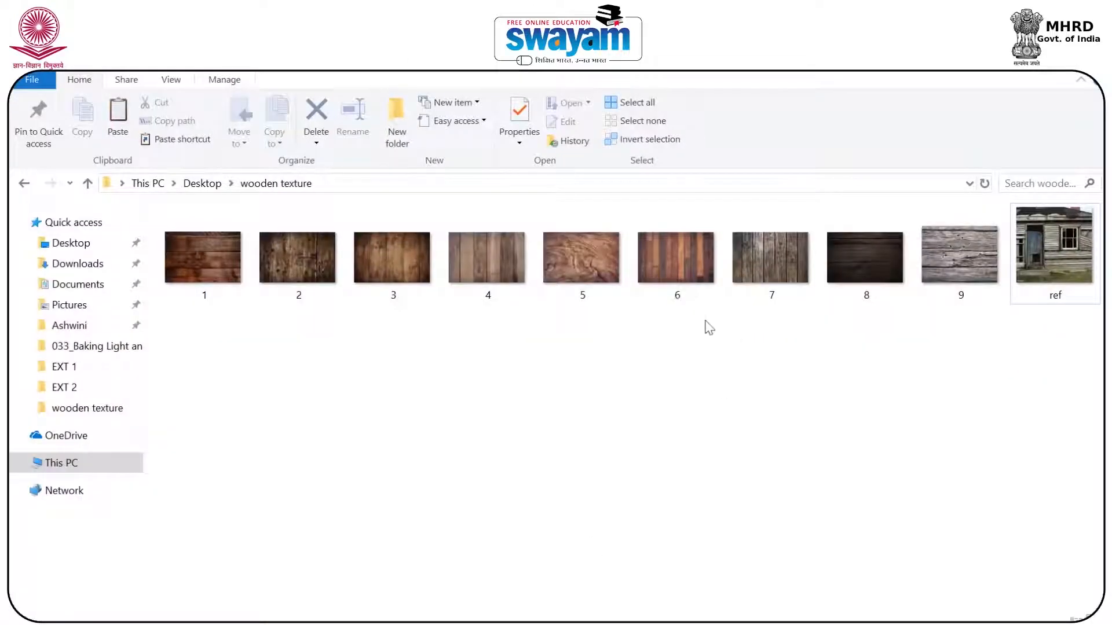
click(496, 258)
drag(477, 248, 568, 421)
drag(797, 163, 398, 423)
drag(369, 484, 617, 397)
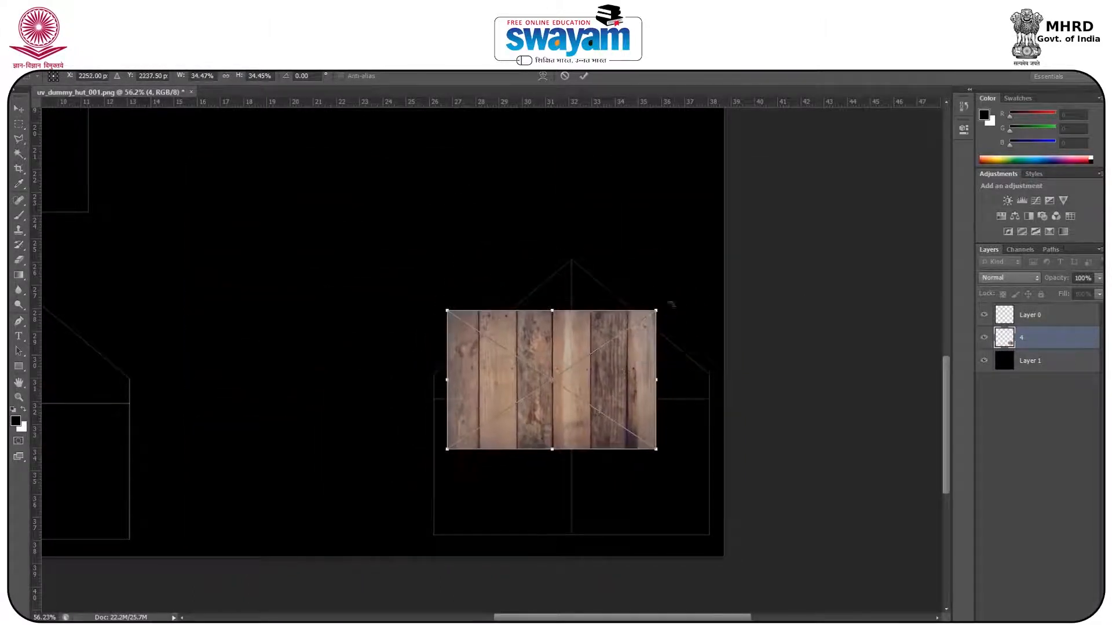
- Scale the placed wood texture down to about 17% and set its rotation to -90 degrees
drag(660, 311, 582, 420)
drag(560, 361, 410, 277)
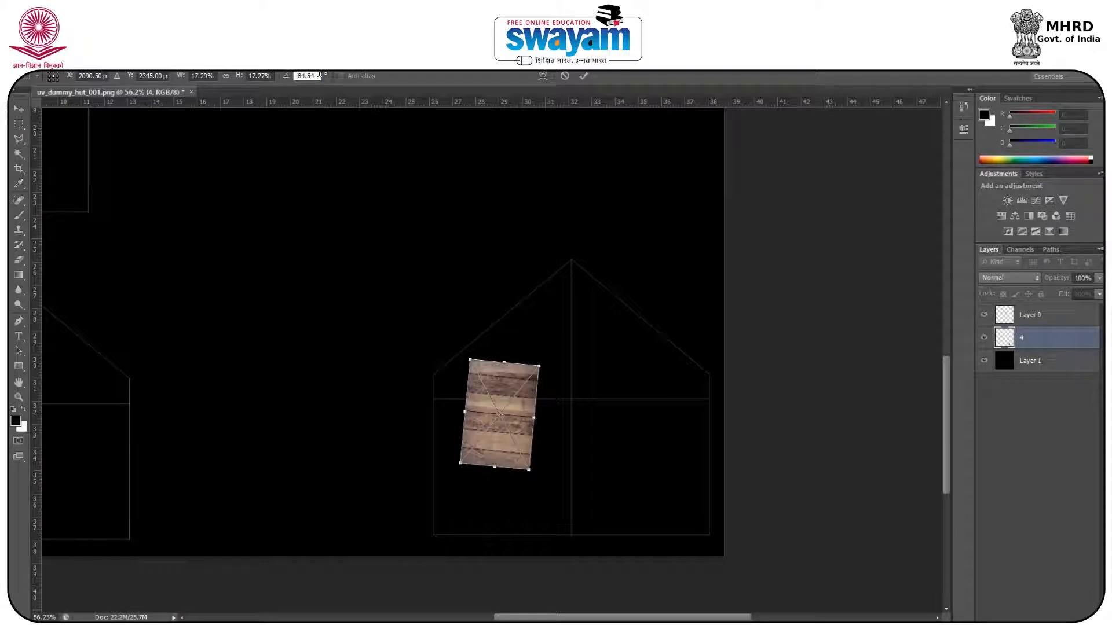
text(-90)
key(Return)
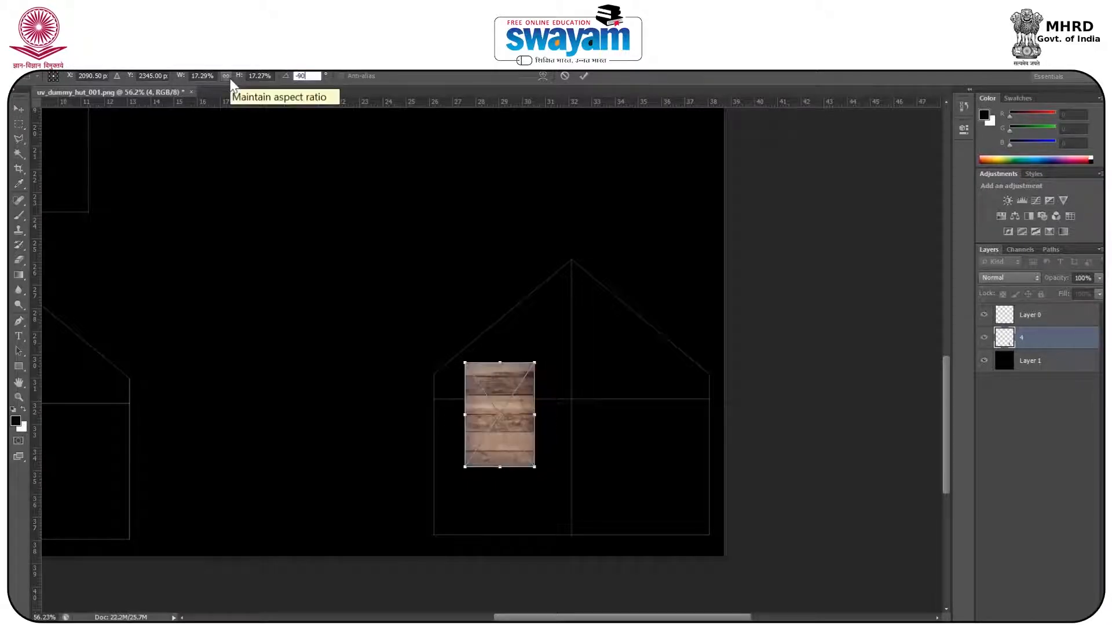
- Align the wood texture with the left wall edge of the house-shaped shell, just below the roof slope, and commit the placement
drag(491, 387, 459, 395)
scroll(444, 441, up, 3)
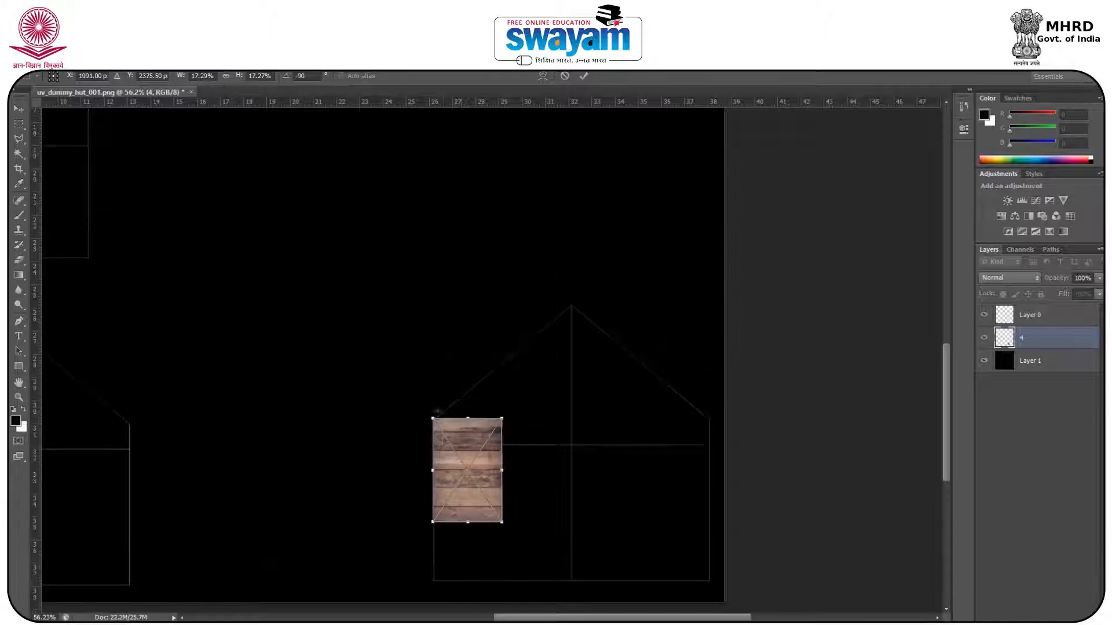
scroll(454, 459, up, 2)
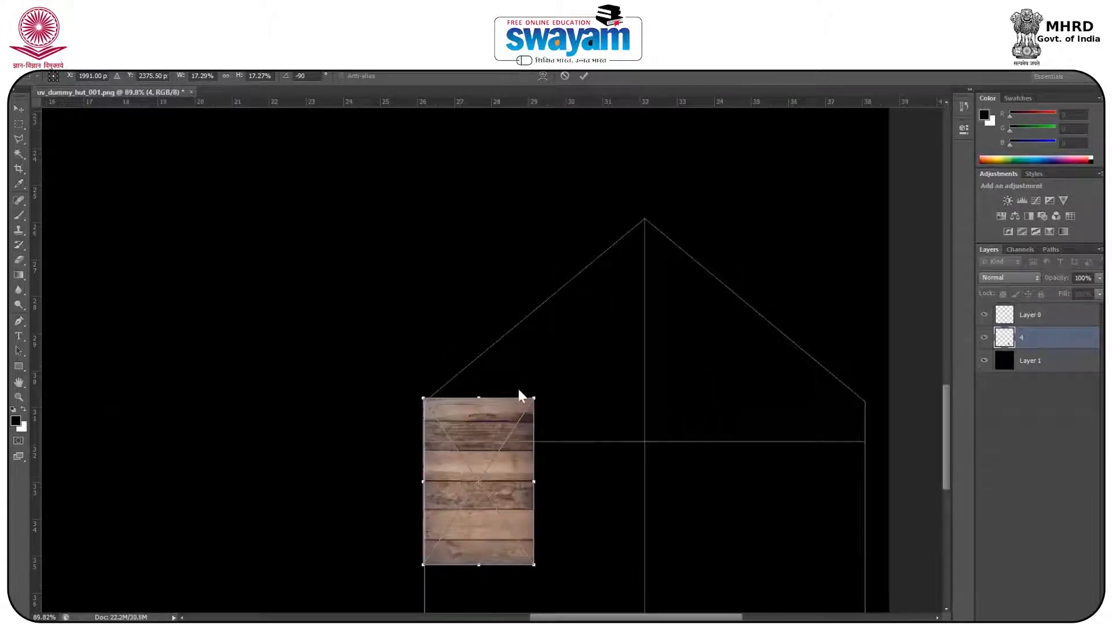
drag(540, 388, 538, 371)
key(Return)
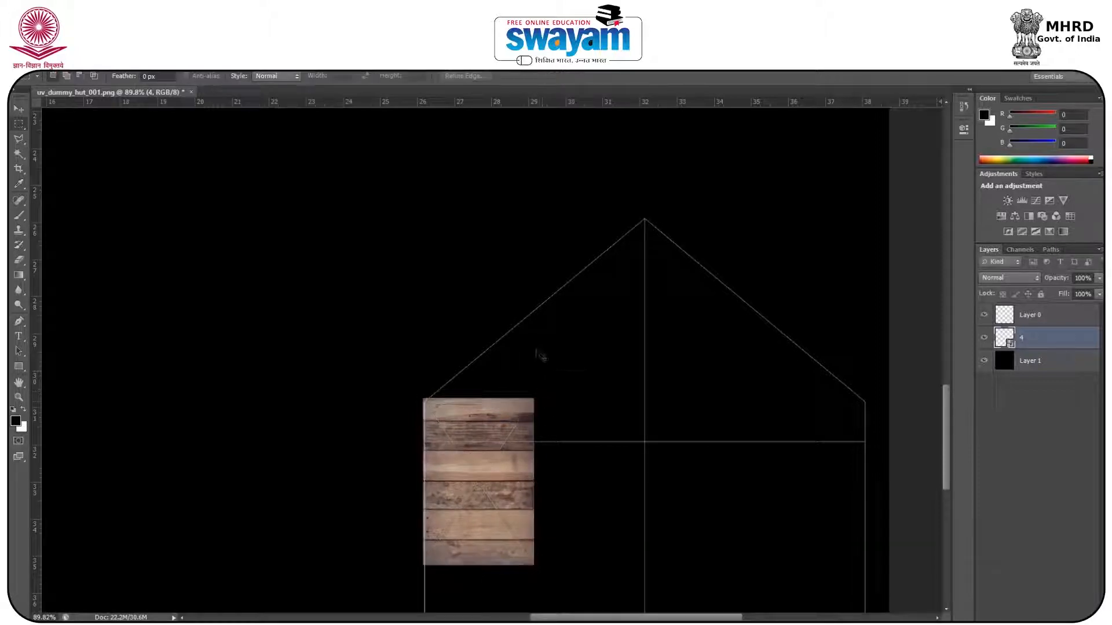
- Stretch the wood texture horizontally and duplicate it to the right so the planks continue across the shell
key(ctrl+t)
drag(534, 482, 616, 472)
key(Return)
key(v)
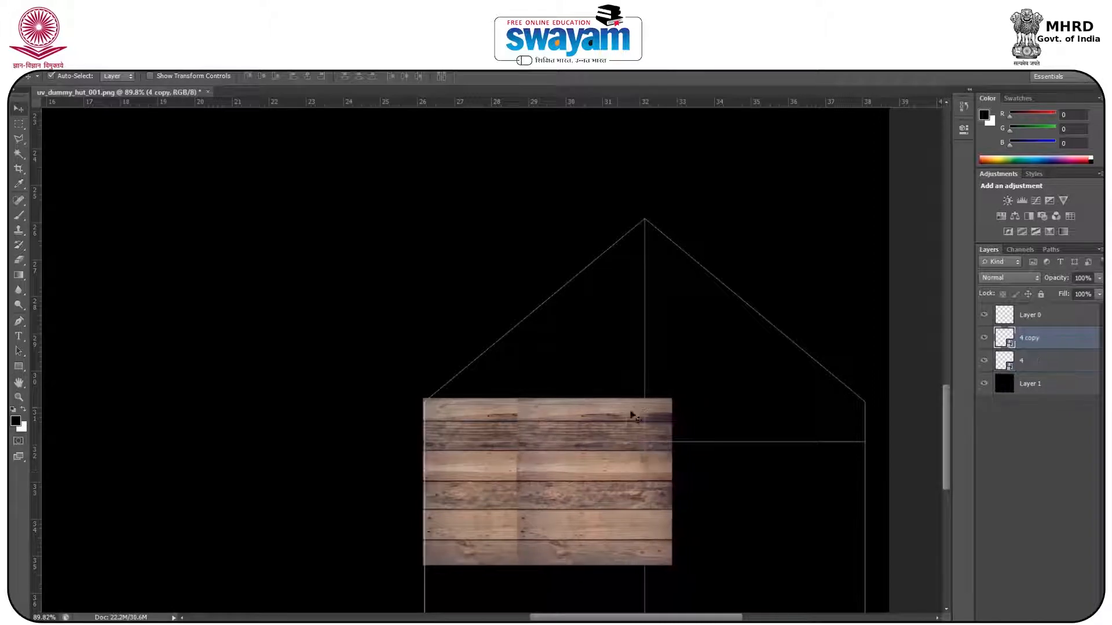
- Rasterize layers 4 and 4 copy and make 4 copy the active layer
shift+click(1047, 360)
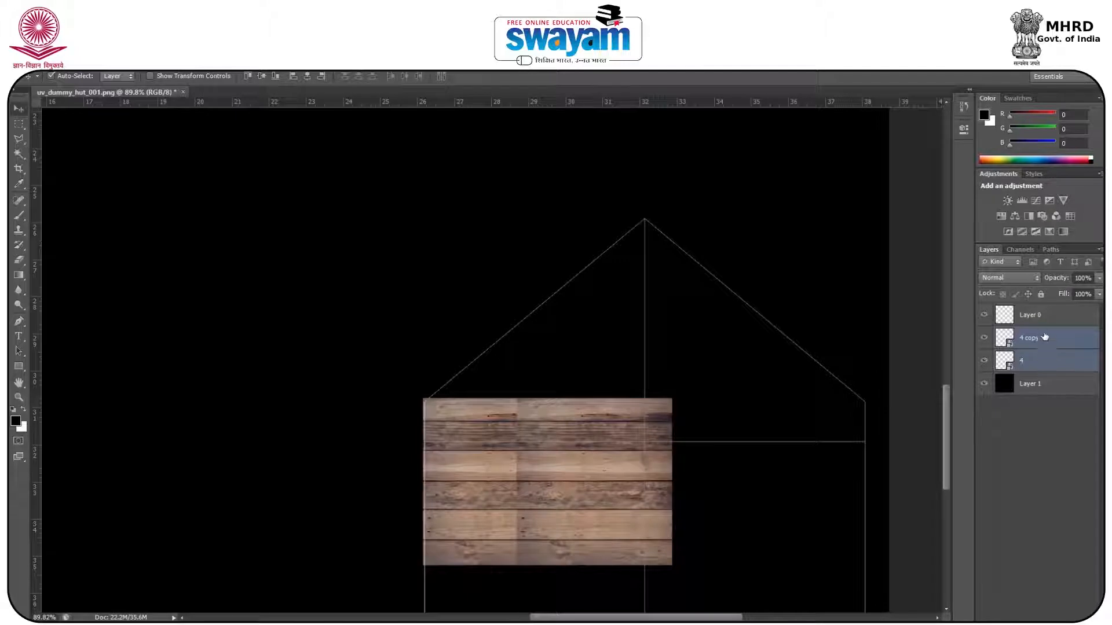
right_click(1047, 362)
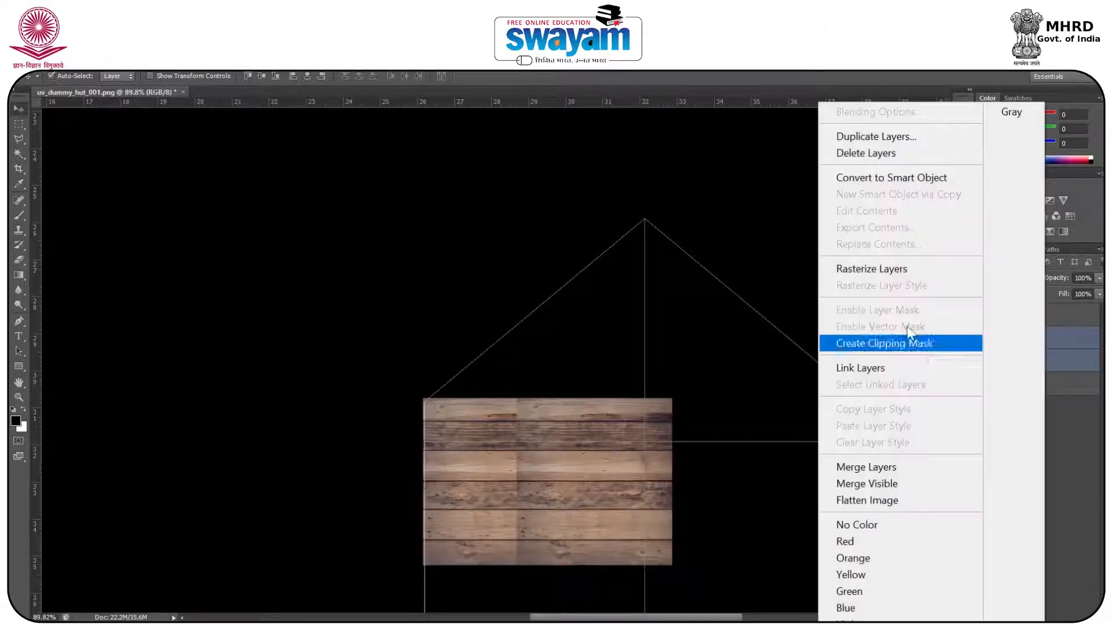
click(869, 270)
click(1042, 340)
click(983, 339)
click(984, 339)
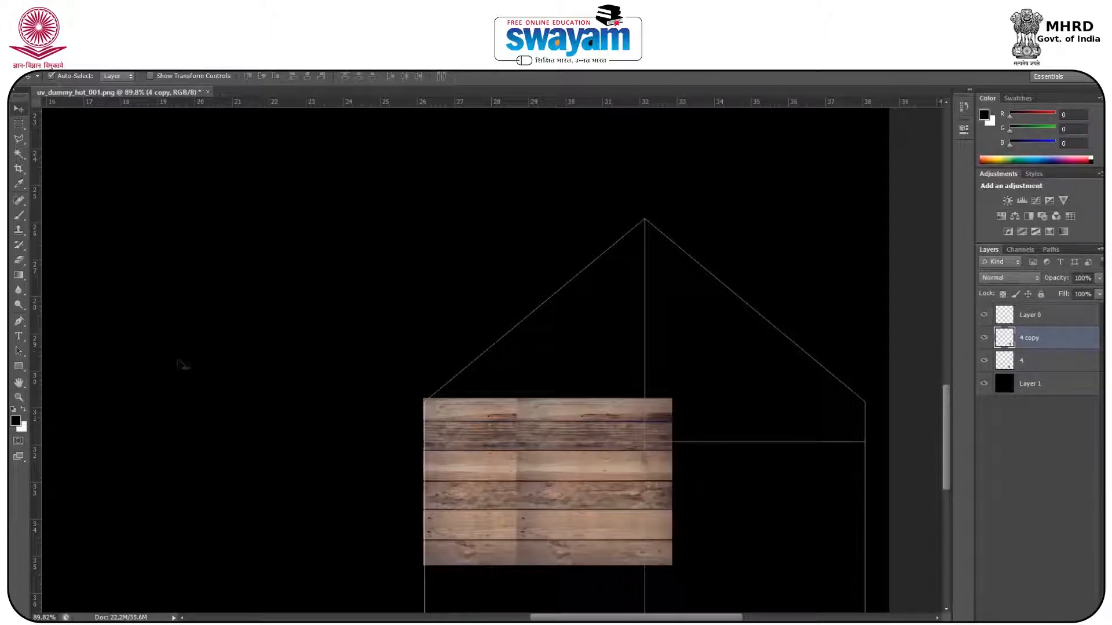
- Erase the left edge of the 4 copy layer with a 40 px soft round Eraser to blend the plank seam
click(21, 265)
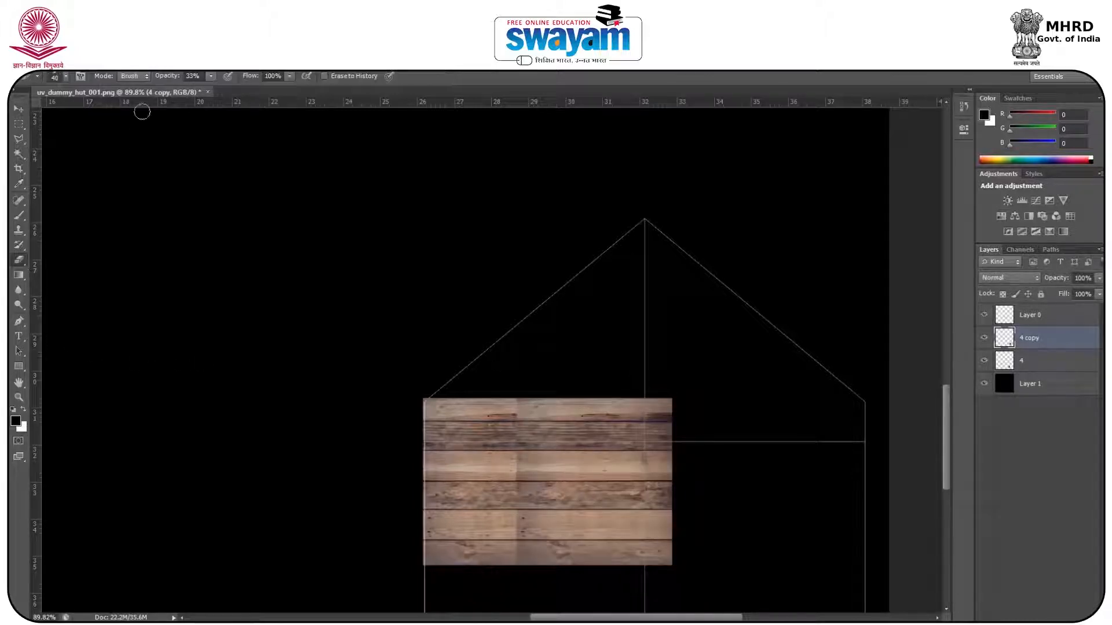
click(66, 76)
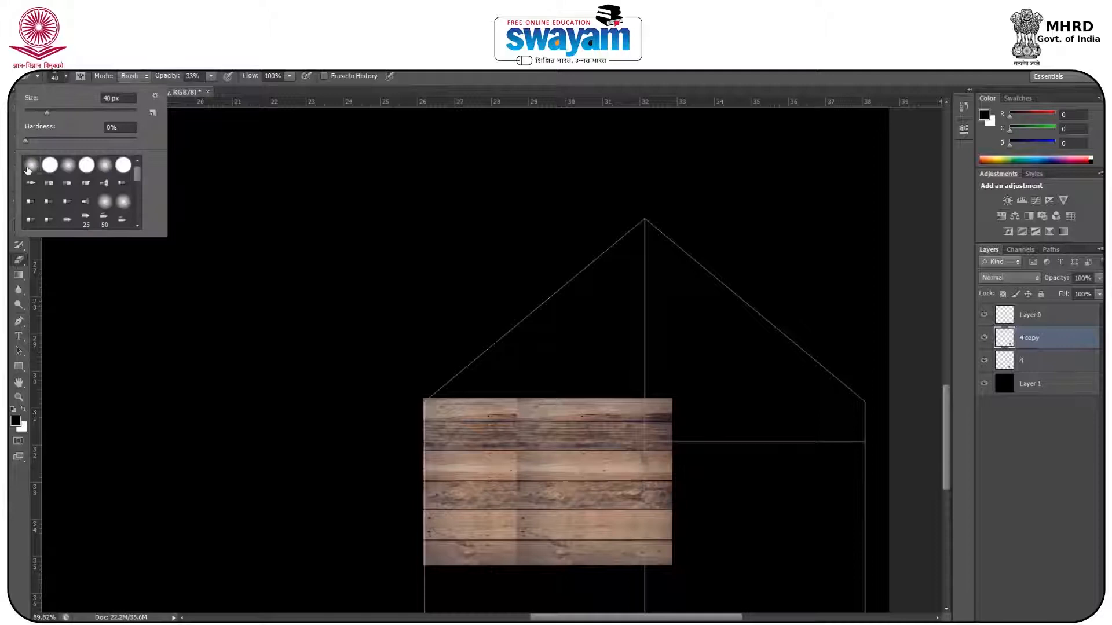
double_click(28, 168)
scroll(538, 435, up, 5)
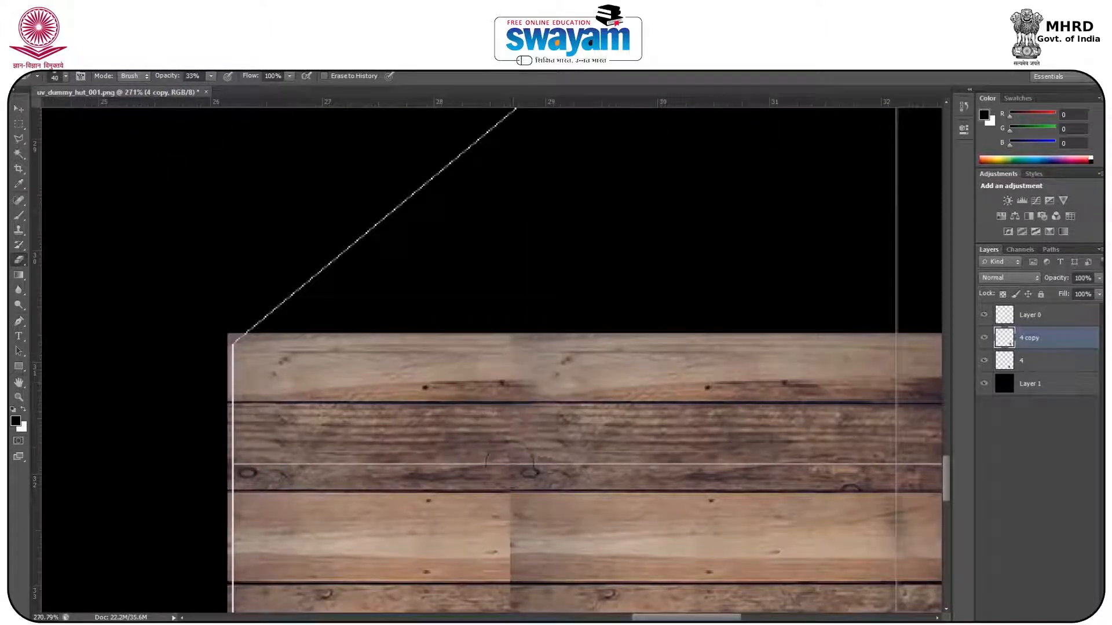
mouse_move(529, 565)
mouse_down()
mouse_move(496, 323)
mouse_move(472, 340)
mouse_move(489, 534)
mouse_move(478, 599)
mouse_up()
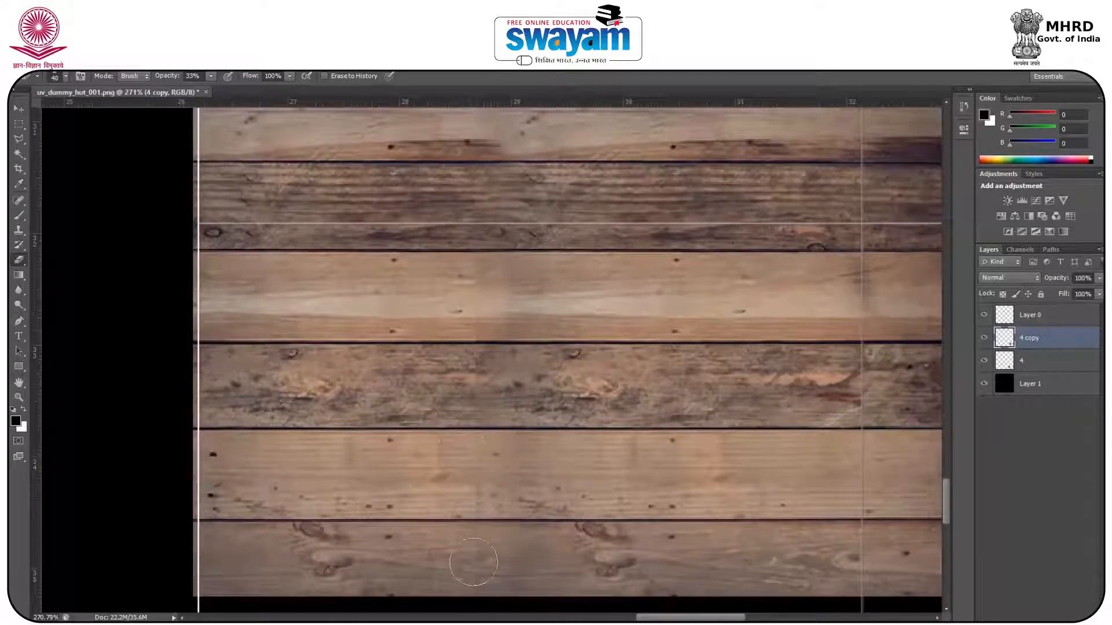
- Merge the 4 and 4 copy plank layers into a single layer
scroll(501, 358, down, 3)
scroll(504, 360, down, 5)
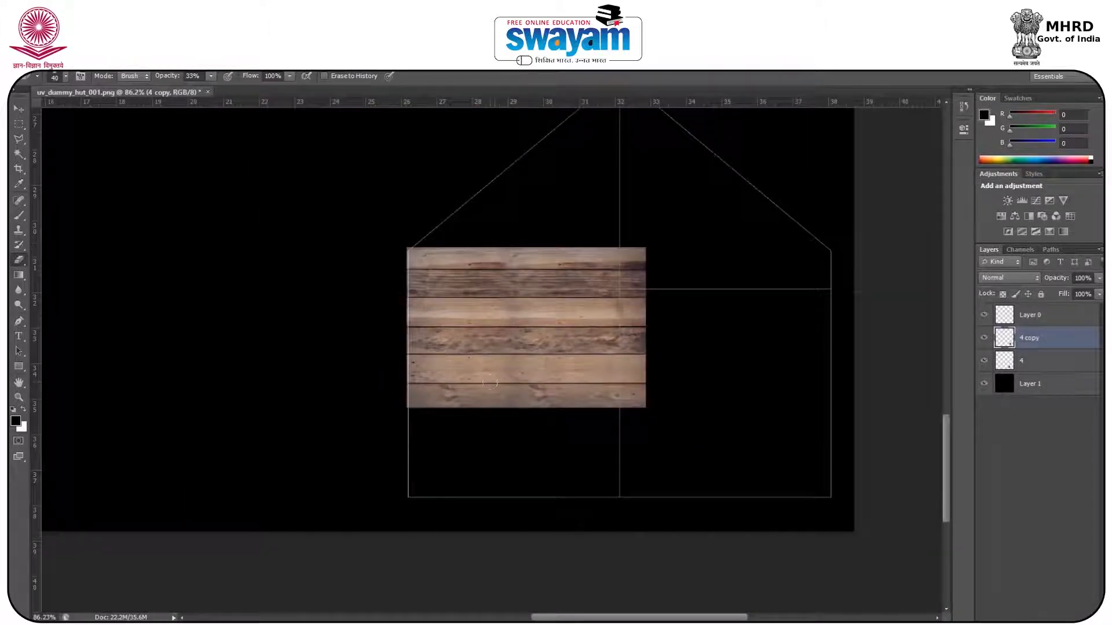
shift+click(1039, 370)
right_click(1039, 371)
click(875, 464)
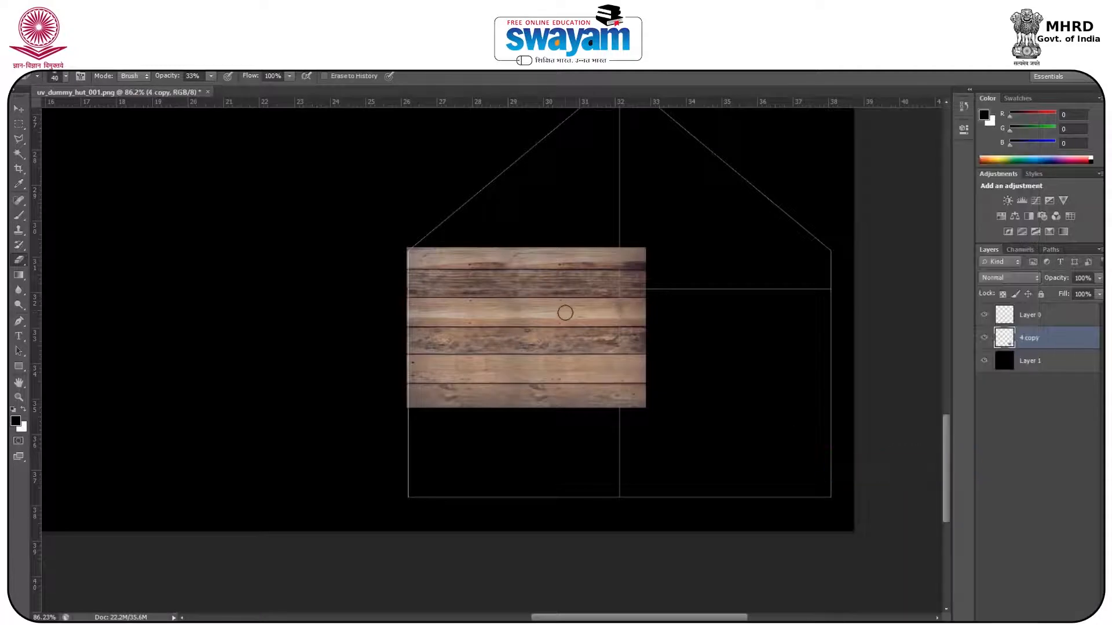
- Duplicate the merged plank strip to the right and nudge the copy left until it ends at the shell's right wall edge
key(v)
mouse_move(537, 328)
mouse_down()
mouse_move(652, 347)
mouse_move(772, 334)
mouse_move(731, 330)
mouse_up()
key(Left)
key(Left)
key(Left)
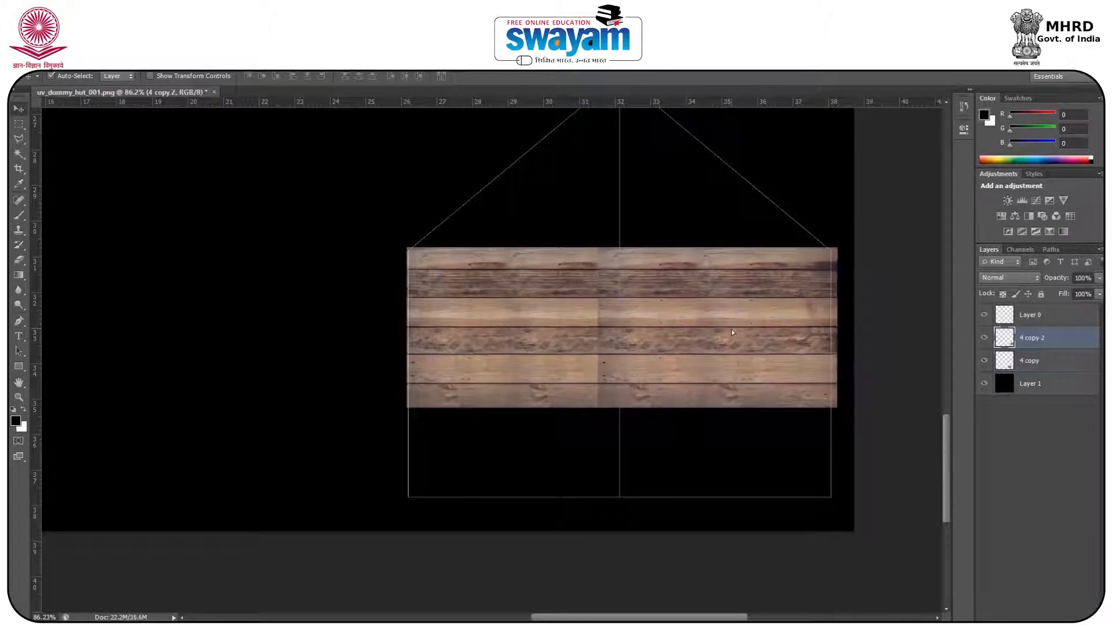
key(Left)
key(Left)
key(Left)
- Erase the left edge of the 4 copy 2 layer with the soft Eraser at 33% opacity to blend the middle seam
click(18, 261)
scroll(591, 261, up, 1)
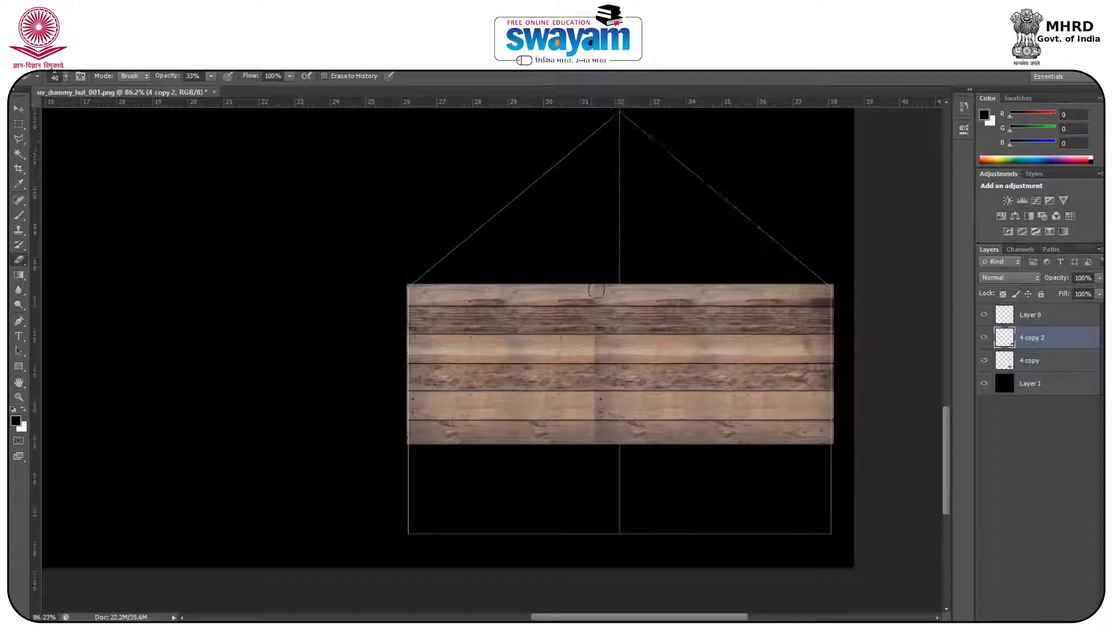
scroll(596, 278, up, 2)
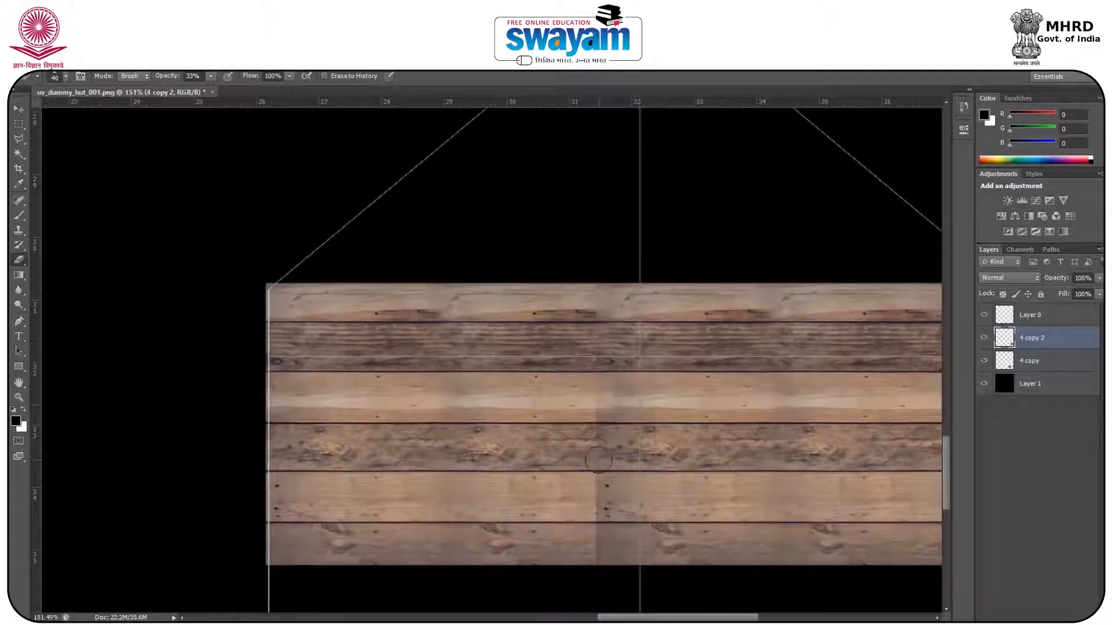
drag(598, 511, 597, 552)
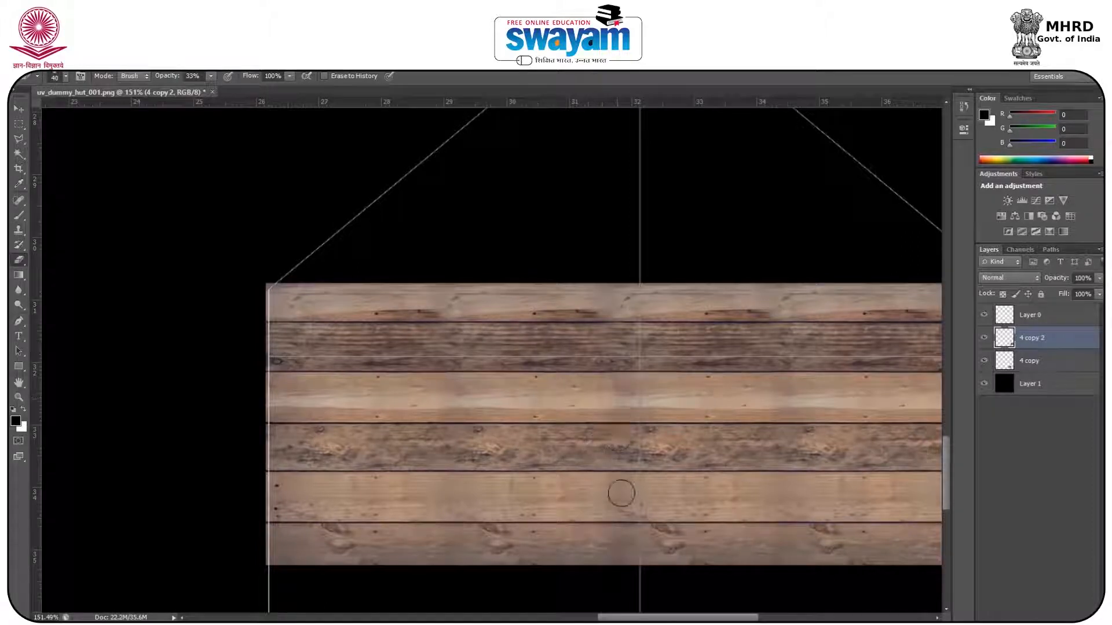
- Merge the 4 copy 2 and 4 copy layers into one full-width plank strip
scroll(586, 406, down, 4)
scroll(586, 407, down, 1)
key(v)
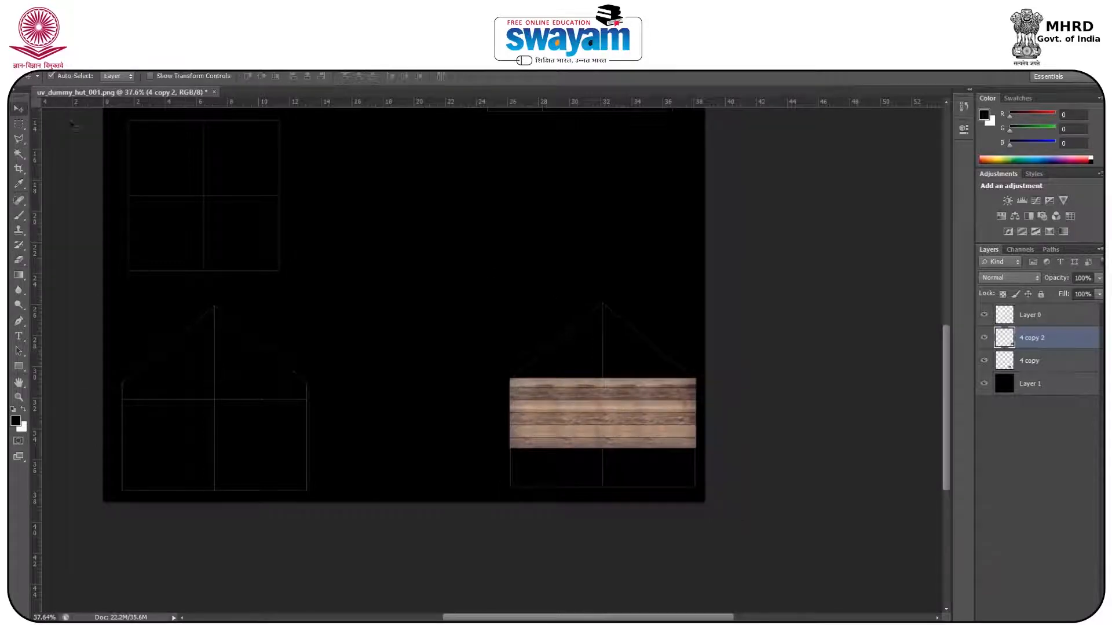
shift+click(1086, 356)
right_click(1086, 355)
click(938, 462)
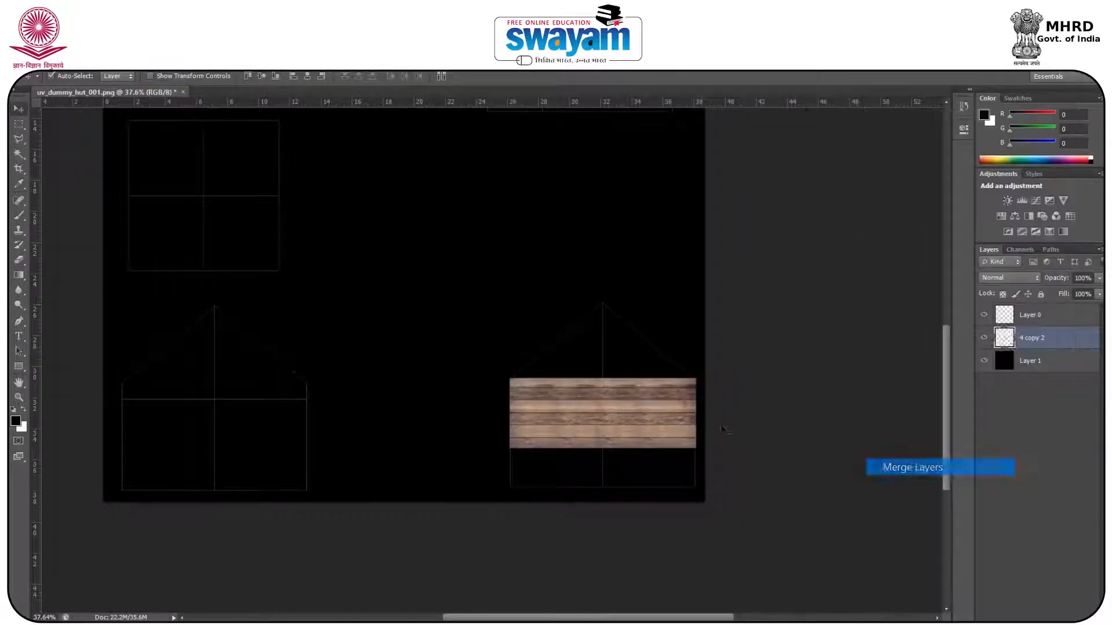
- Duplicate the full-width plank strip downward to cover the lower part of the shell and align it with the strip above
drag(606, 419, 596, 487)
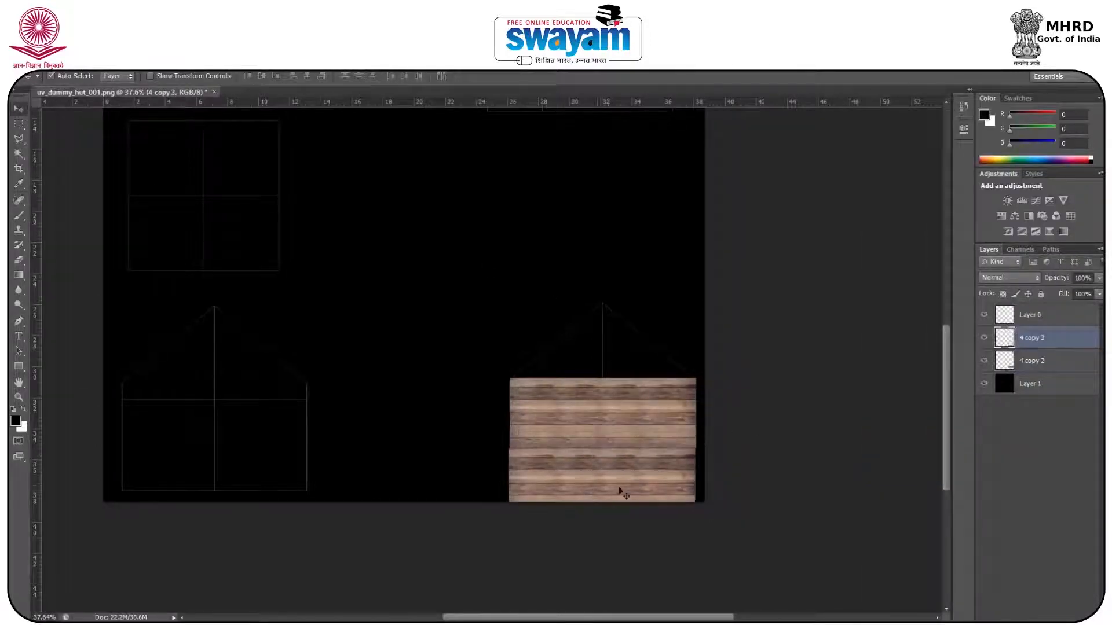
scroll(637, 489, up, 2)
scroll(640, 490, up, 2)
drag(595, 436, 599, 434)
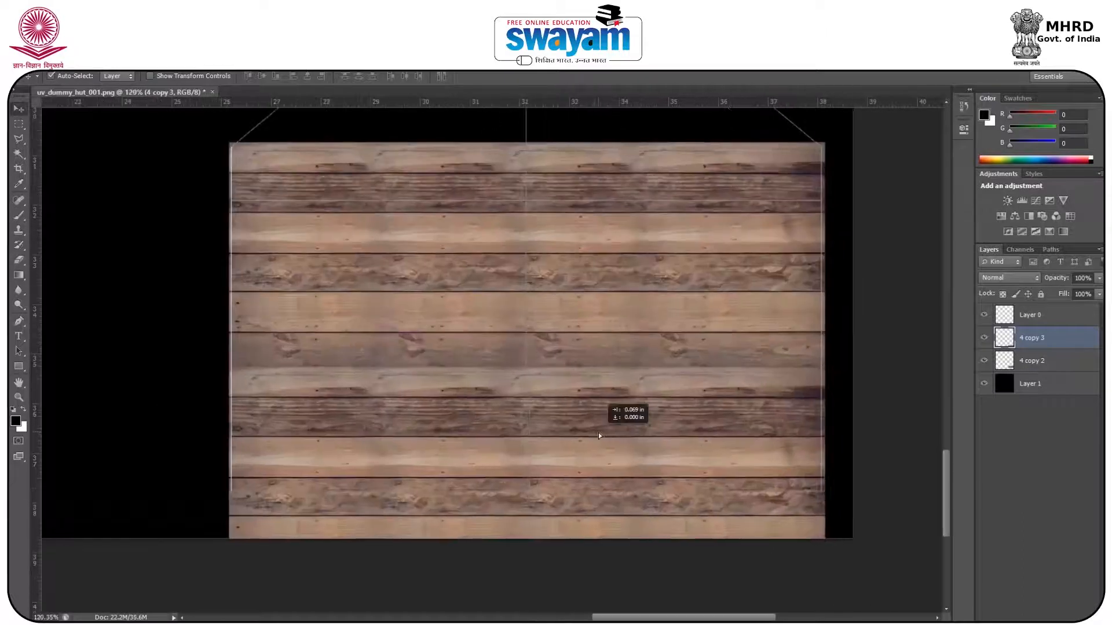
scroll(604, 426, down, 2)
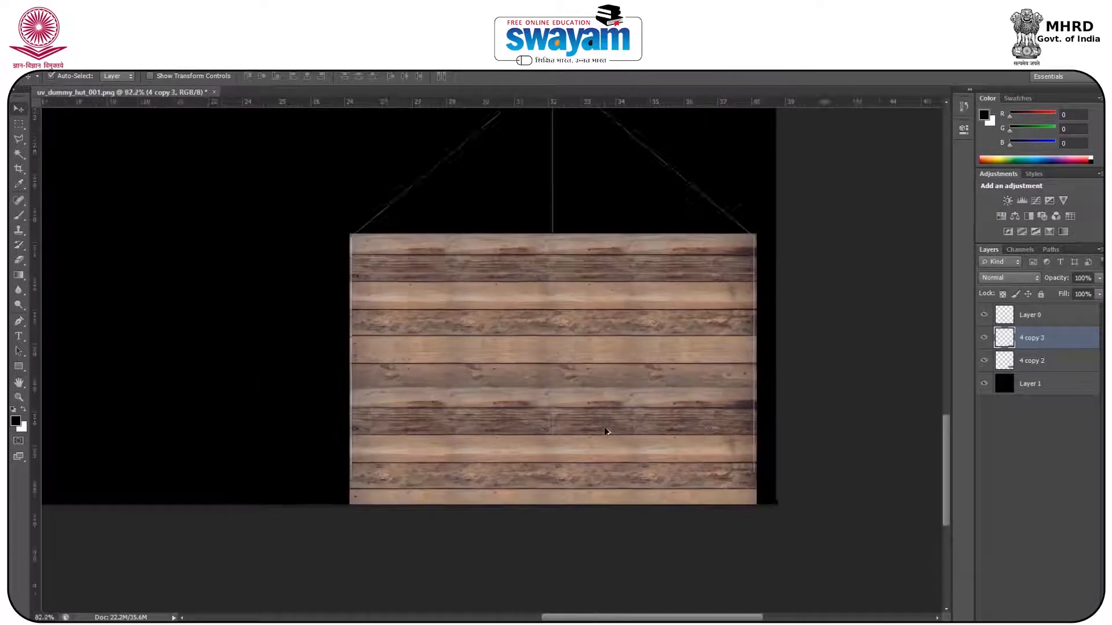
- Stack two more copies of the plank strip upward to cover the gable of the house-shaped shell
drag(579, 442, 561, 220)
key(ctrl+j)
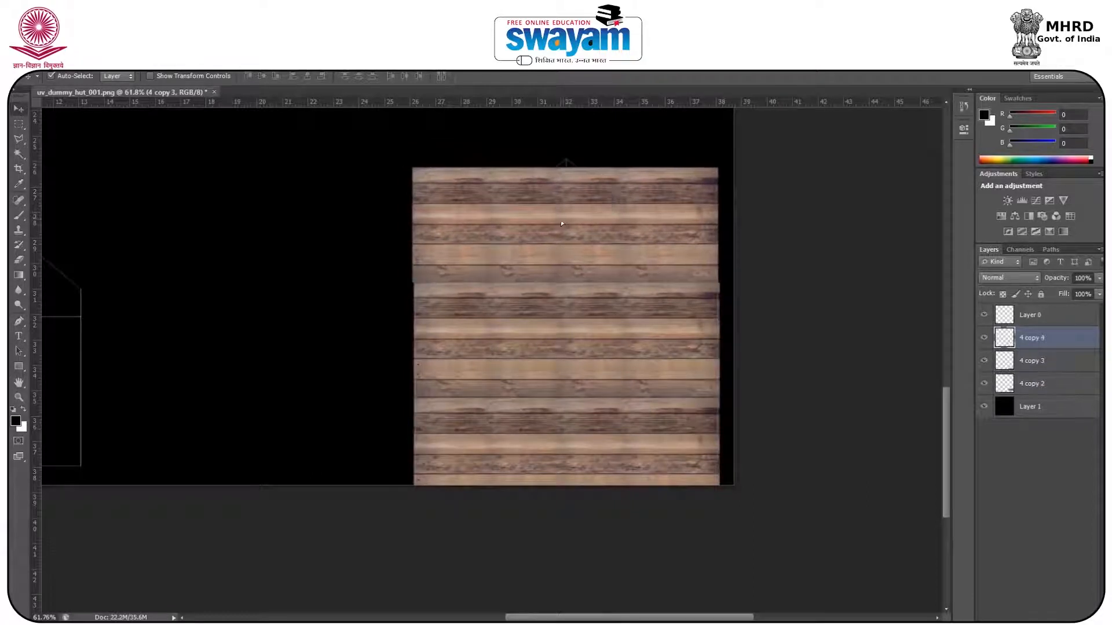
drag(562, 179, 555, 151)
key(ctrl+j)
scroll(622, 243, down, 3)
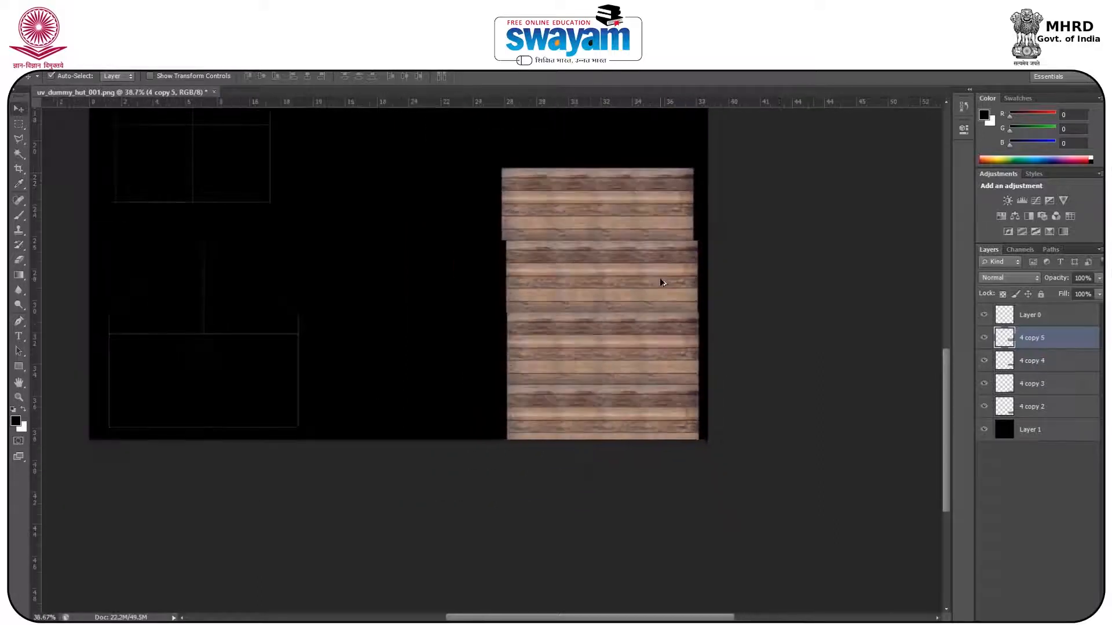
- Nudge the topmost plank strip right until its edges line up with the strips below
key(Right)
key(Right)
key(Right)
key(Right)
key(Right)
key(Right)
key(Right)
key(Right)
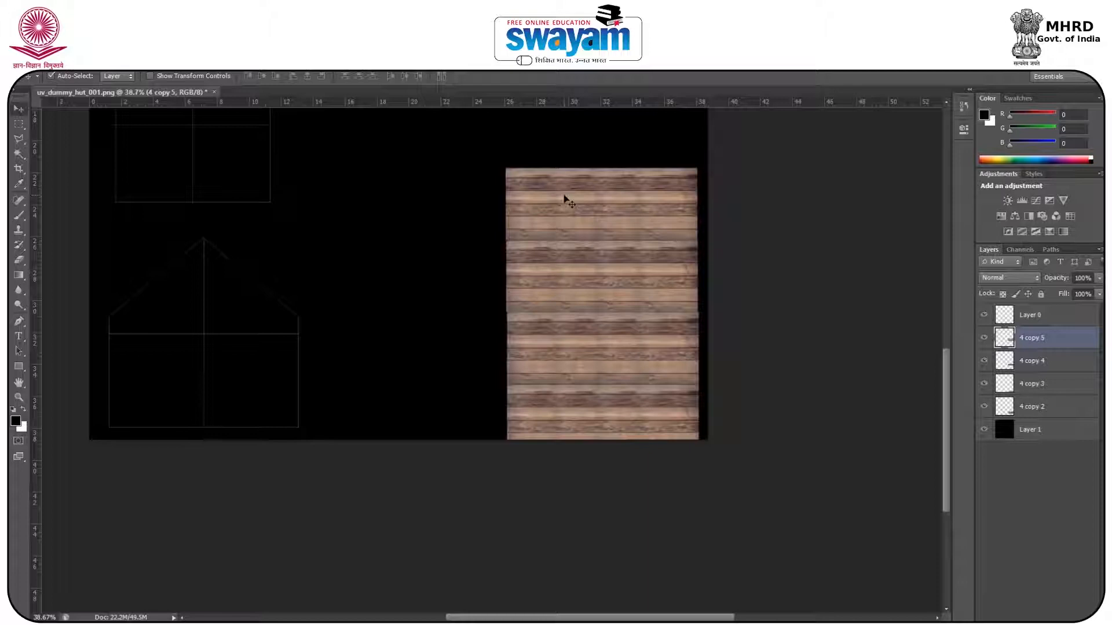
- Merge the four stacked plank layers and duplicate the merged block over the left house-shaped shell, aligned with its walls
scroll(387, 334, down, 2)
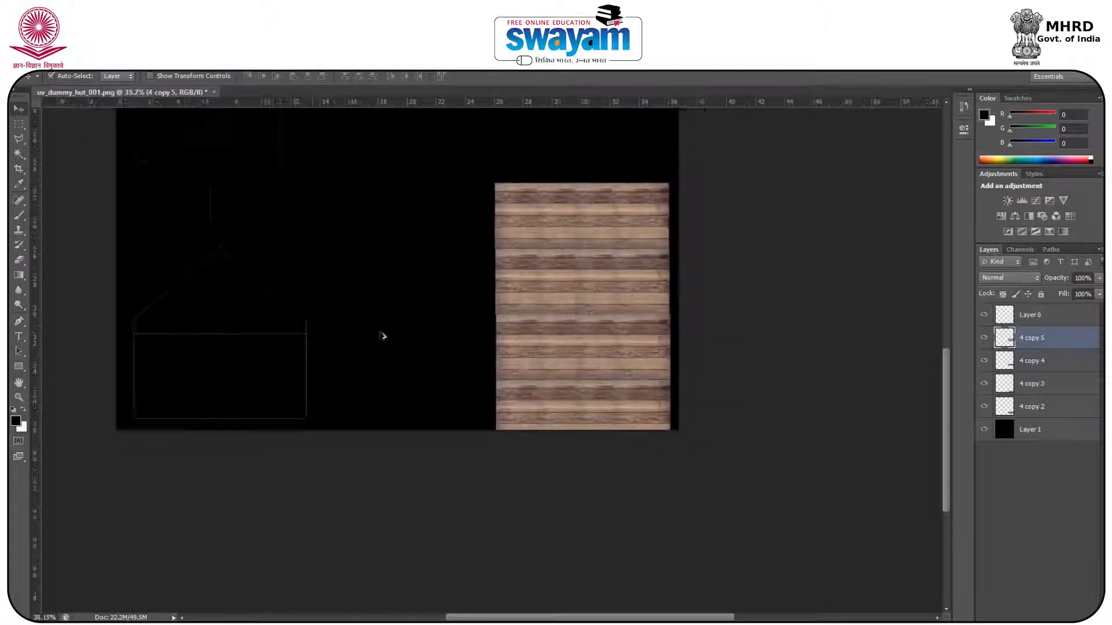
shift+click(1037, 384)
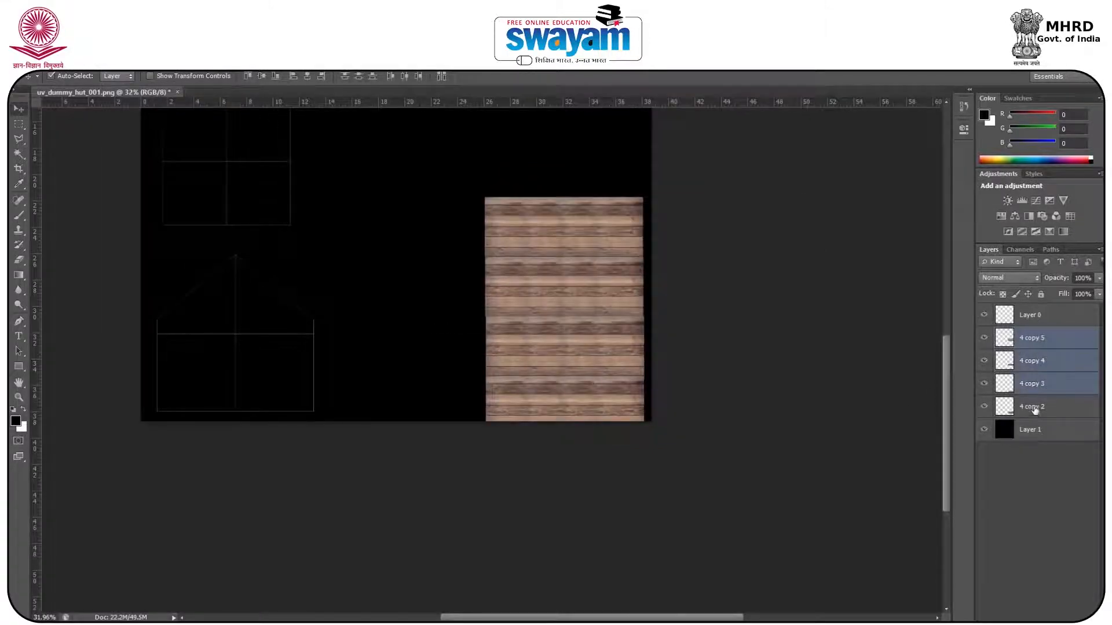
shift+click(1035, 407)
right_click(1035, 407)
click(868, 463)
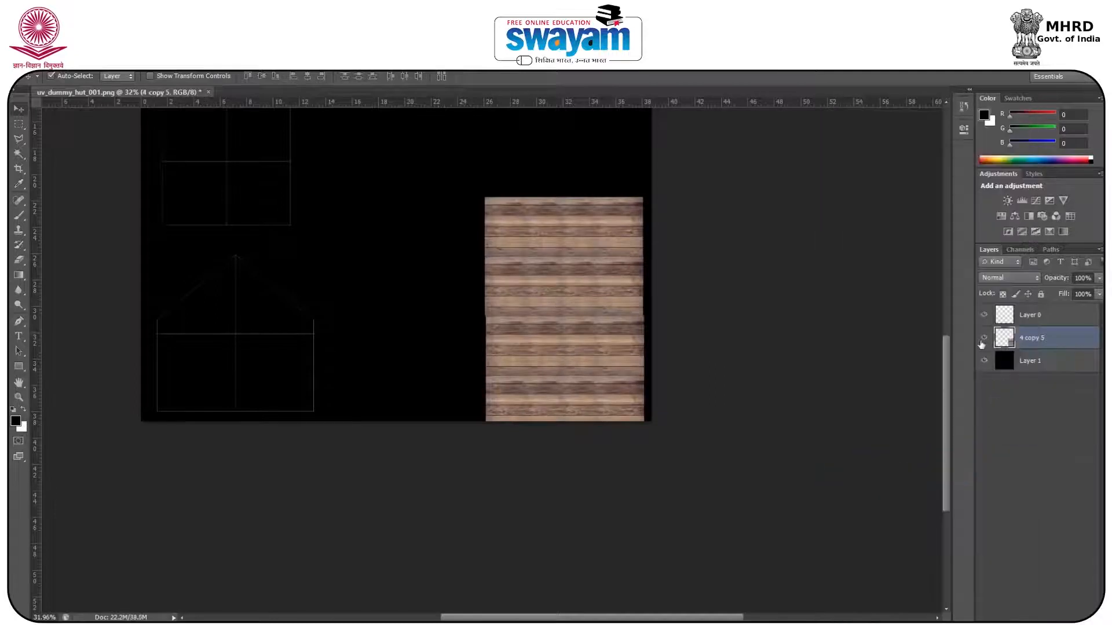
alt+drag(578, 310, 231, 321)
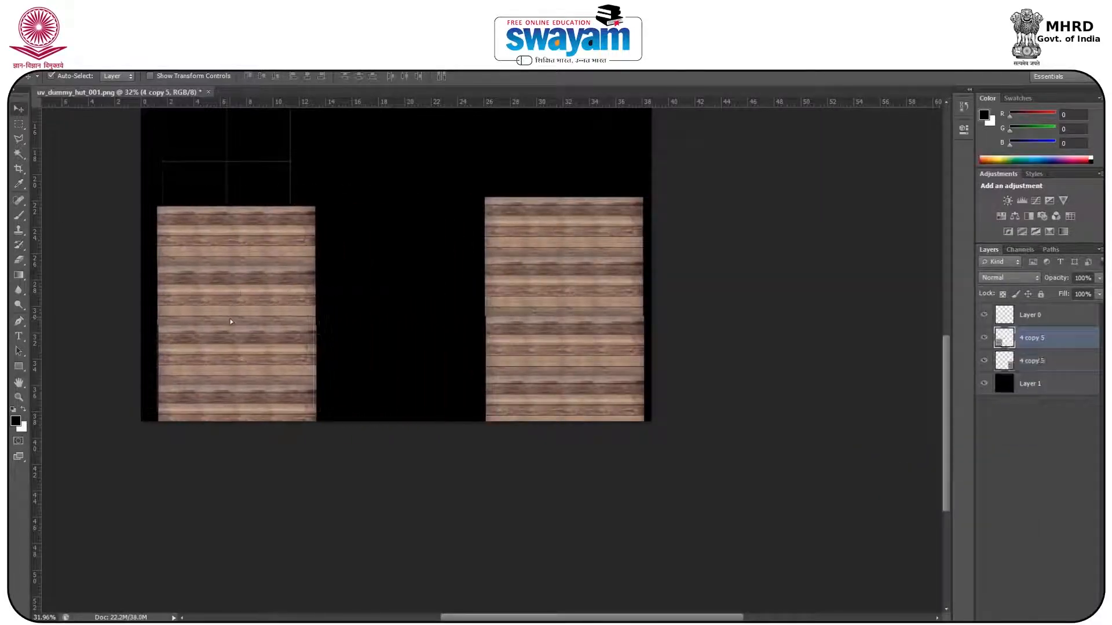
key(shift+Left)
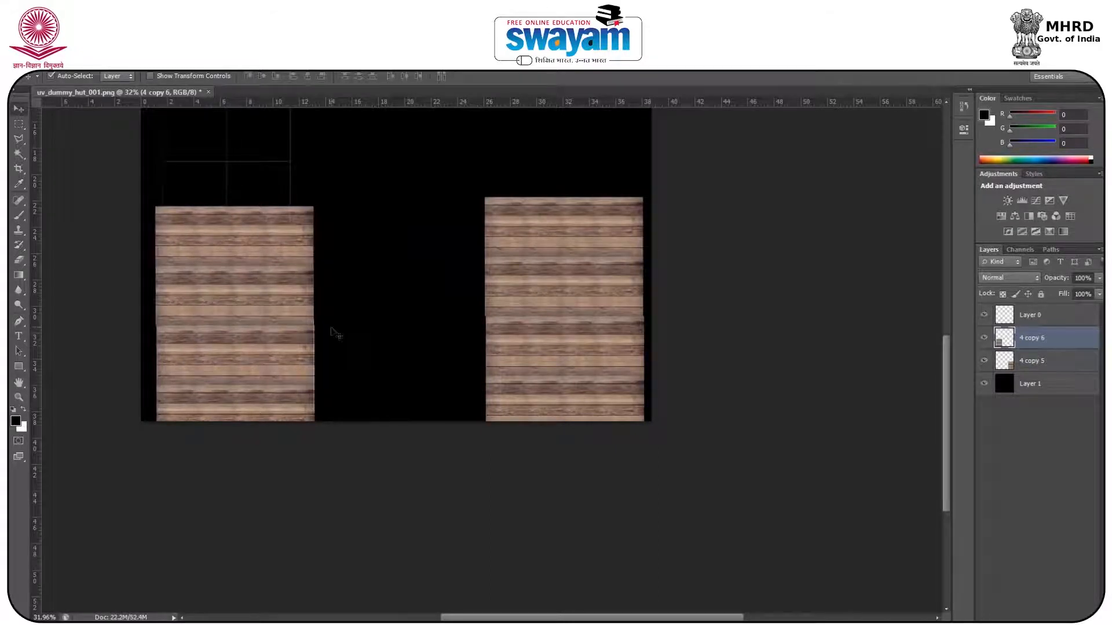
- Cut away the excess planks above the left shell's roof peak with a Polygonal Lasso selection, and deselect
scroll(304, 264, up, 6)
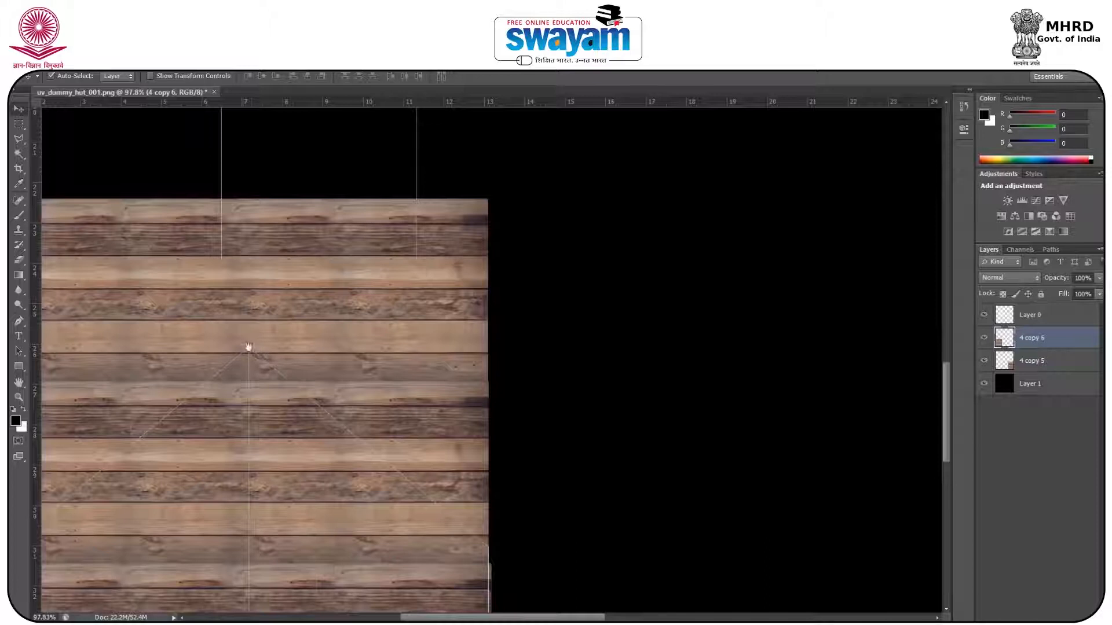
drag(249, 346, 366, 348)
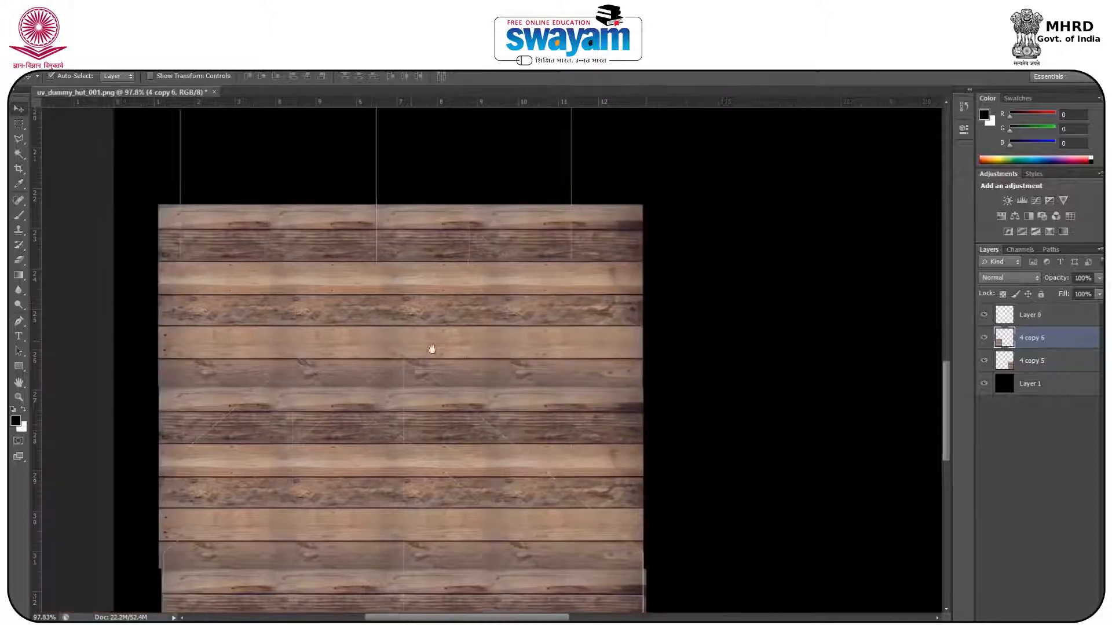
key(l)
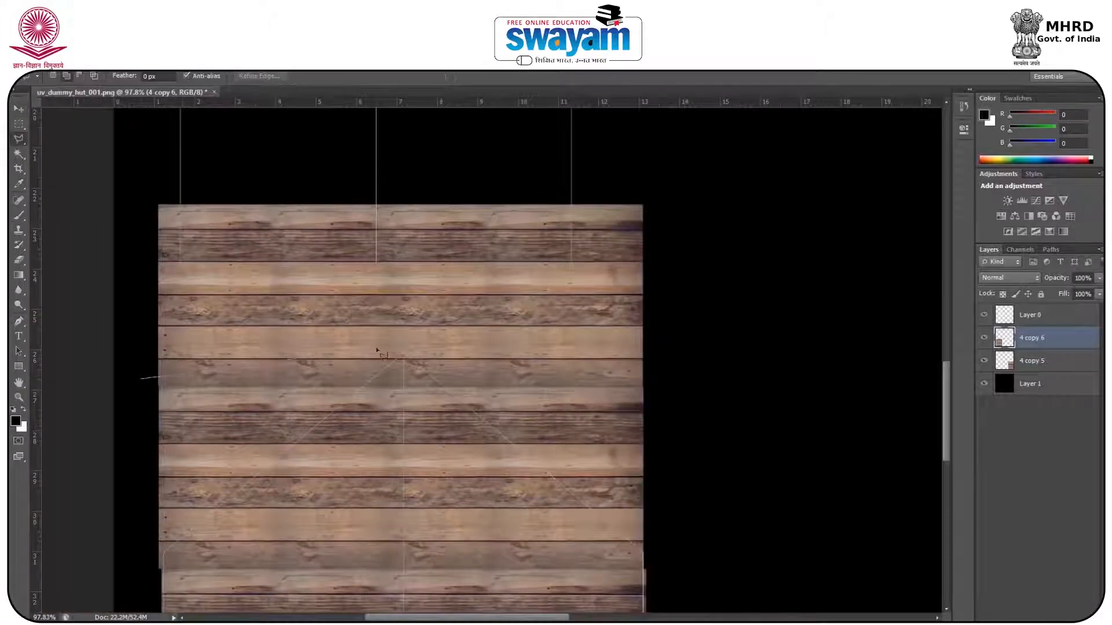
click(704, 474)
click(695, 205)
click(416, 152)
double_click(110, 186)
key(Delete)
key(ctrl+d)
scroll(747, 362, down, 8)
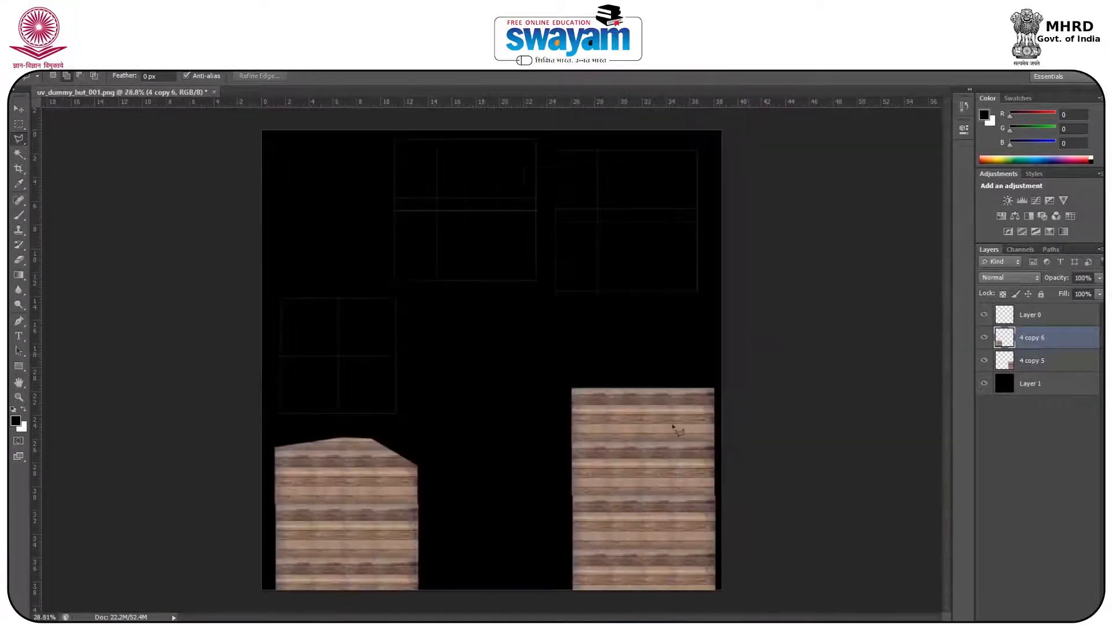
- Place image 2 from the wooden texture folder over the lower right shell, narrow it to about 95.7% width, and commit it
scroll(671, 432, up, 2)
scroll(672, 432, up, 2)
scroll(670, 544, up, 2)
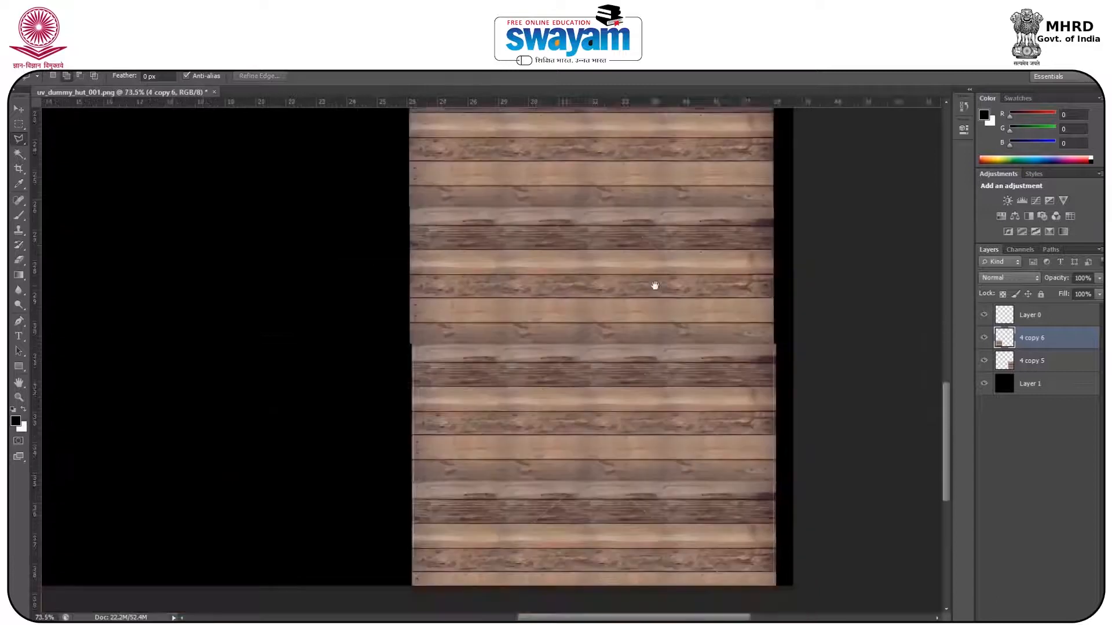
scroll(605, 420, up, 1)
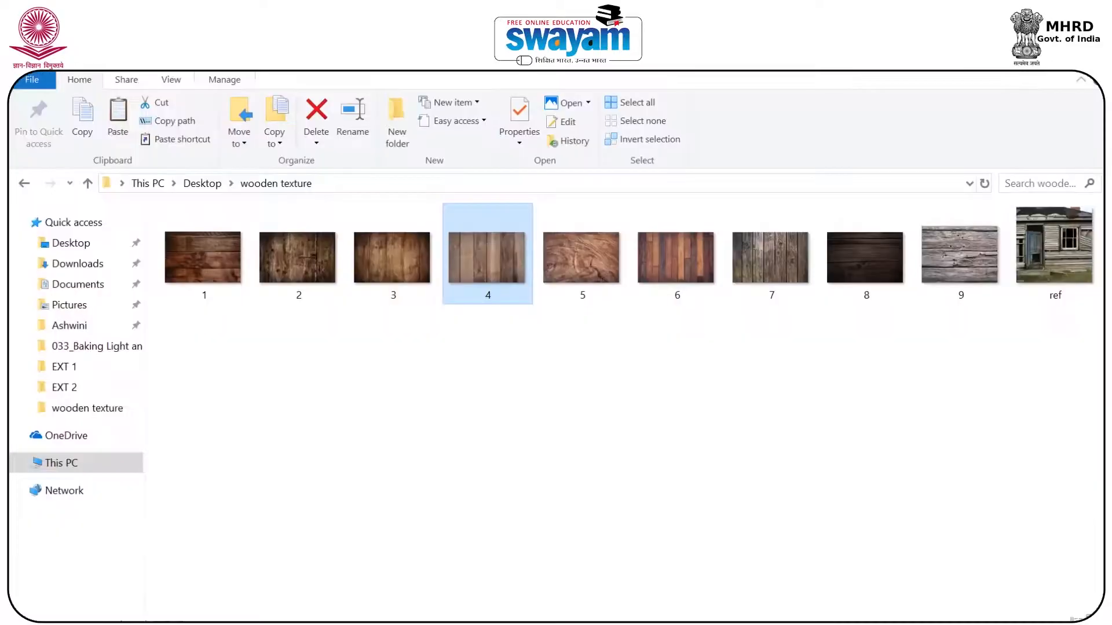
drag(307, 267, 617, 493)
drag(513, 380, 595, 433)
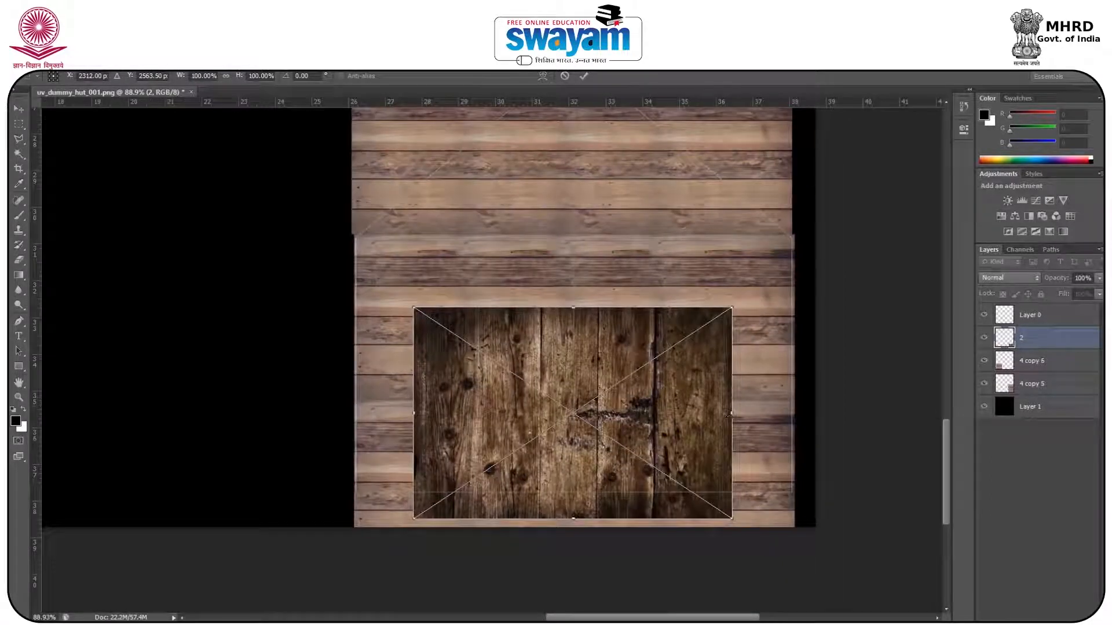
drag(732, 414, 718, 413)
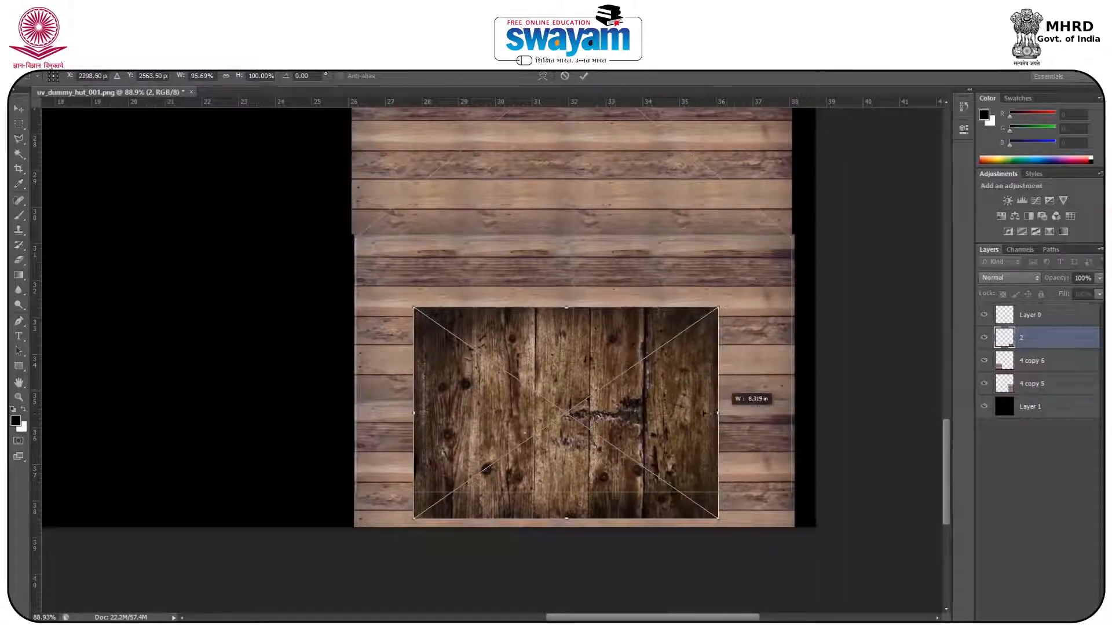
drag(565, 307, 566, 306)
key(Return)
- Select the middle planks of the dark wood with a rectangular marquee about 3.18 by 6.14 in, and rasterize layer 2
click(18, 138)
click(18, 124)
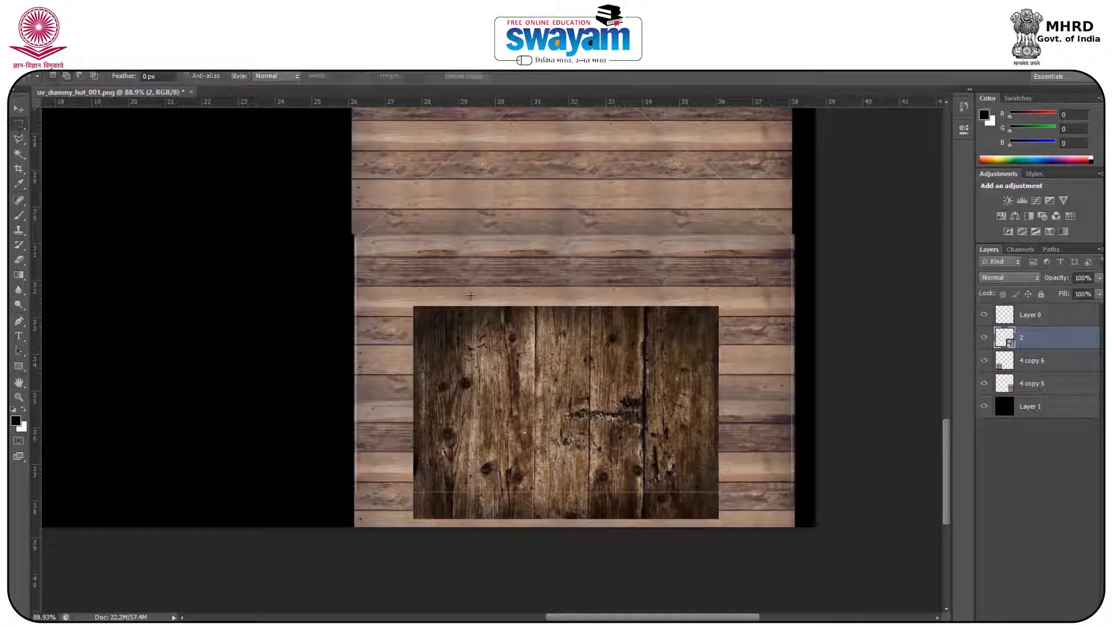
drag(622, 471, 646, 525)
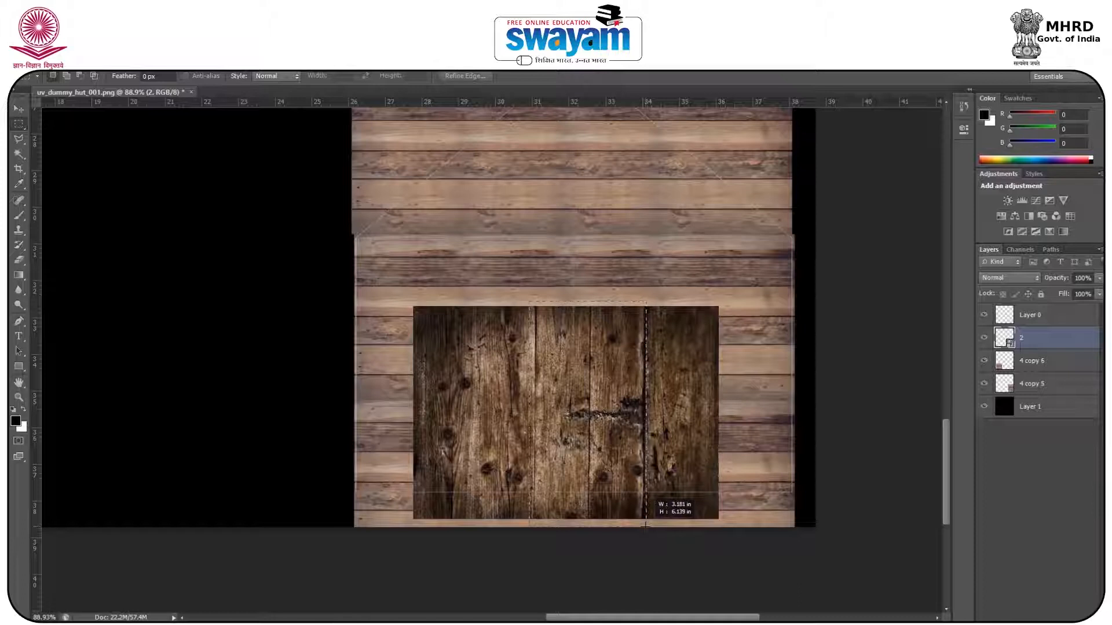
right_click(1048, 345)
click(891, 265)
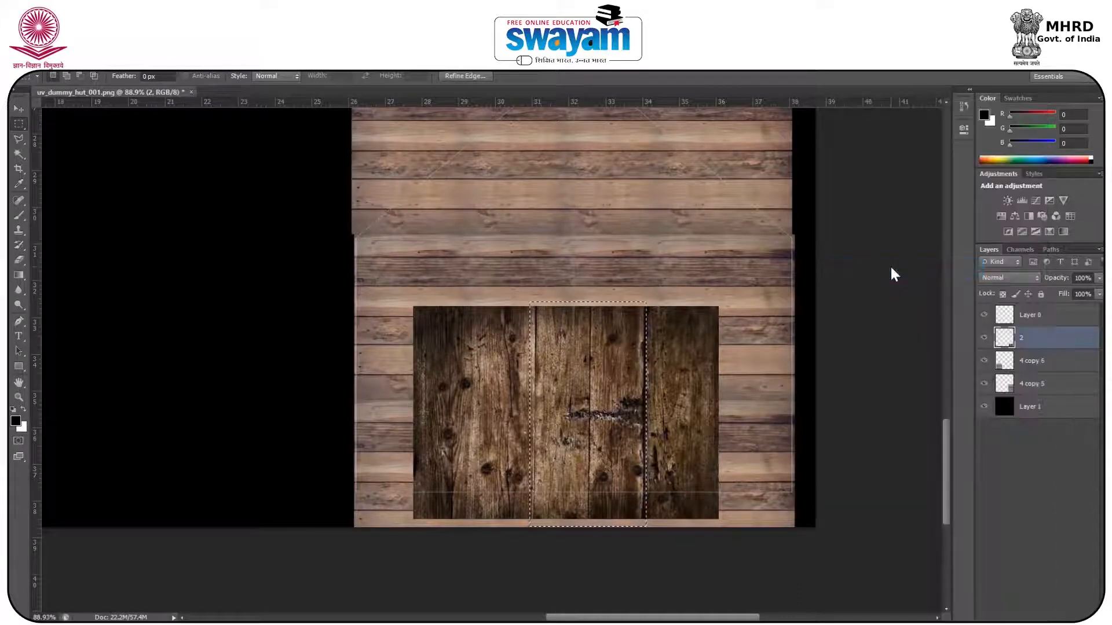
- Delete the dark wood outside the marquee by inverting the selection, keeping only the door-shaped middle planks, and deselect
key(Delete)
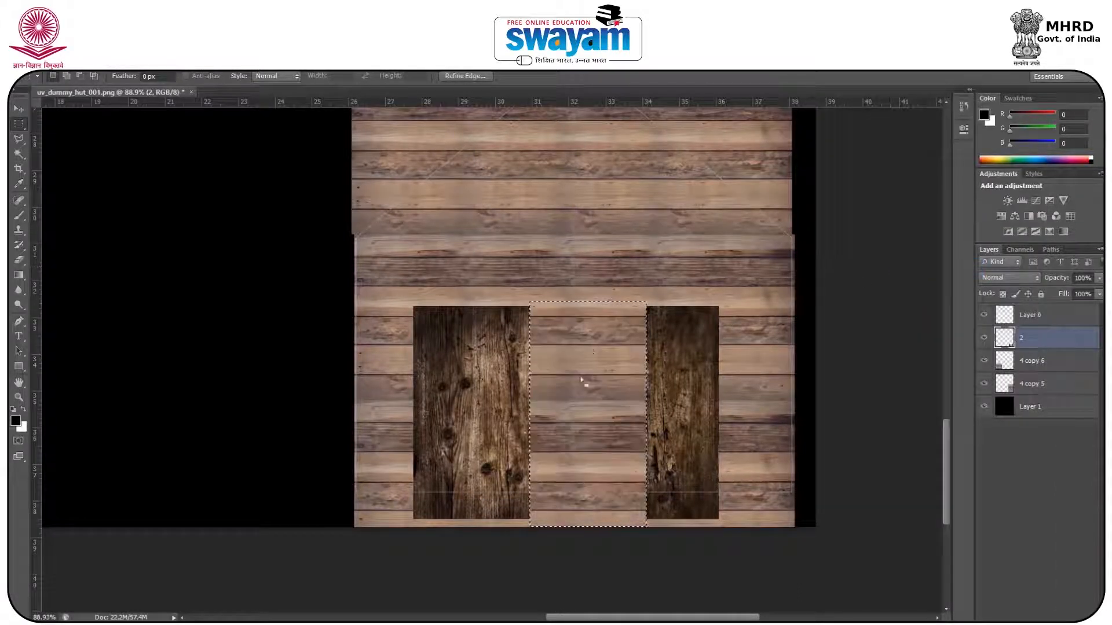
key(ctrl+z)
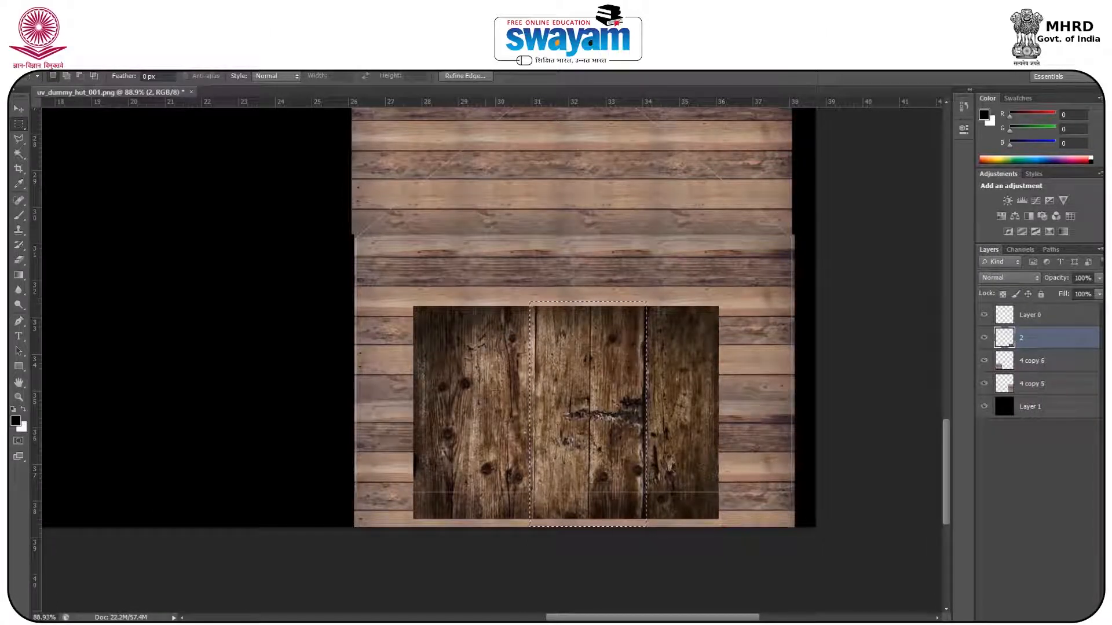
key(ctrl+shift+i)
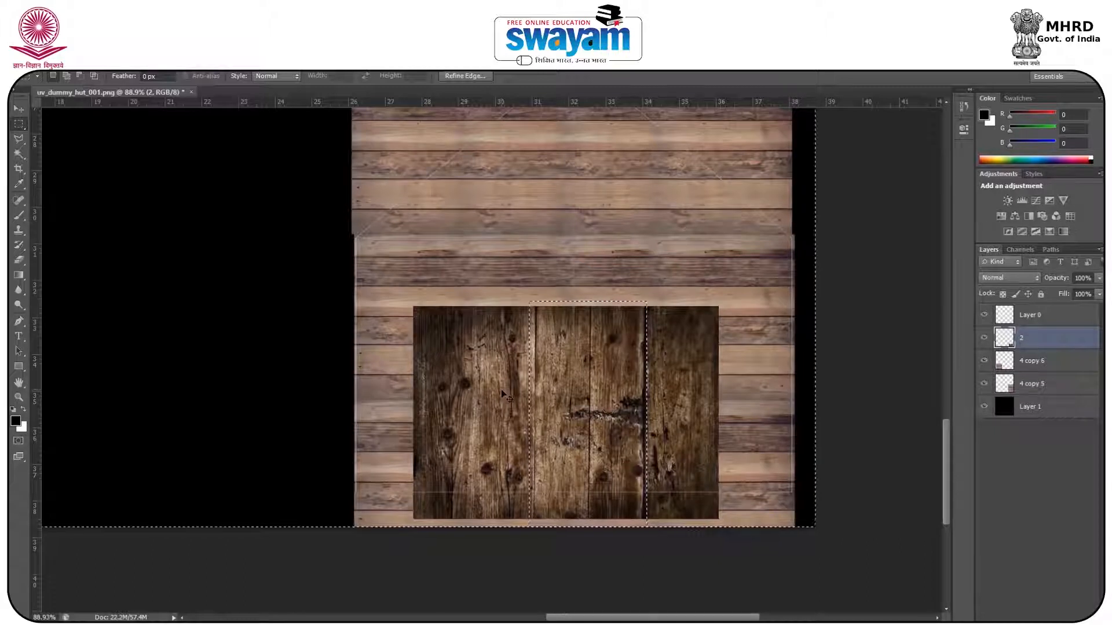
key(Delete)
key(ctrl+d)
- Hide the 4 copy 6 and 4 copy 5 layers and move the door planks between the right shell's horizontal line and base
click(18, 108)
drag(598, 418, 625, 355)
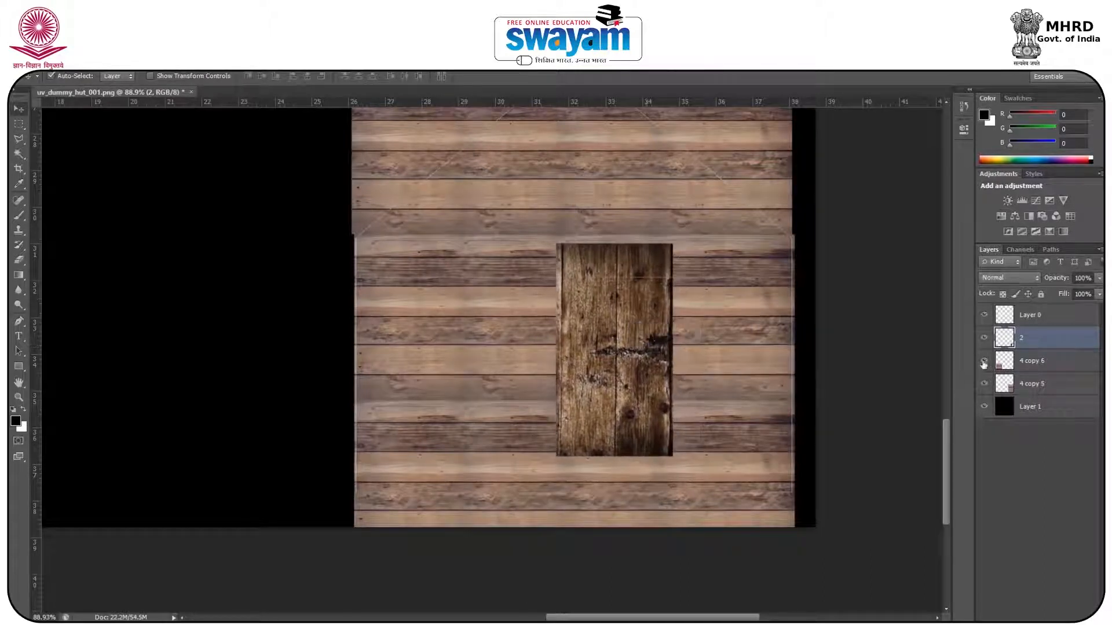
drag(984, 363, 987, 393)
drag(607, 392, 578, 424)
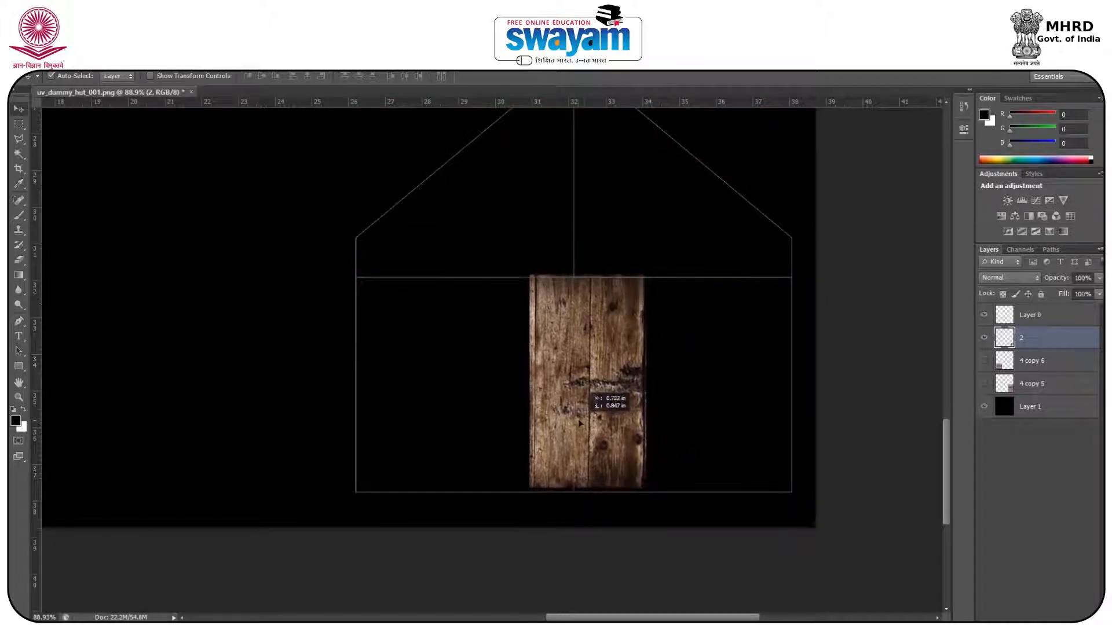
- Scale the door planks to about 66%, centre them near the right shell's base, and show the 4 copy 6 and 4 copy 5 layers
key(ctrl+t)
drag(646, 279, 624, 311)
mouse_move(585, 353)
mouse_down()
mouse_move(455, 345)
mouse_move(572, 355)
mouse_up()
drag(612, 318, 584, 365)
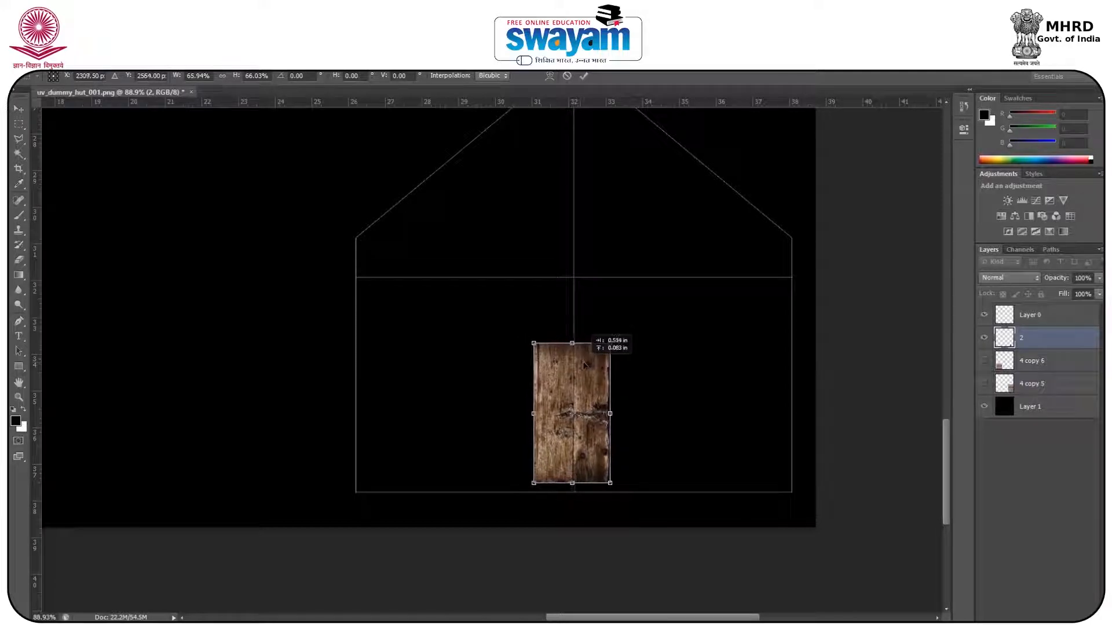
key(Return)
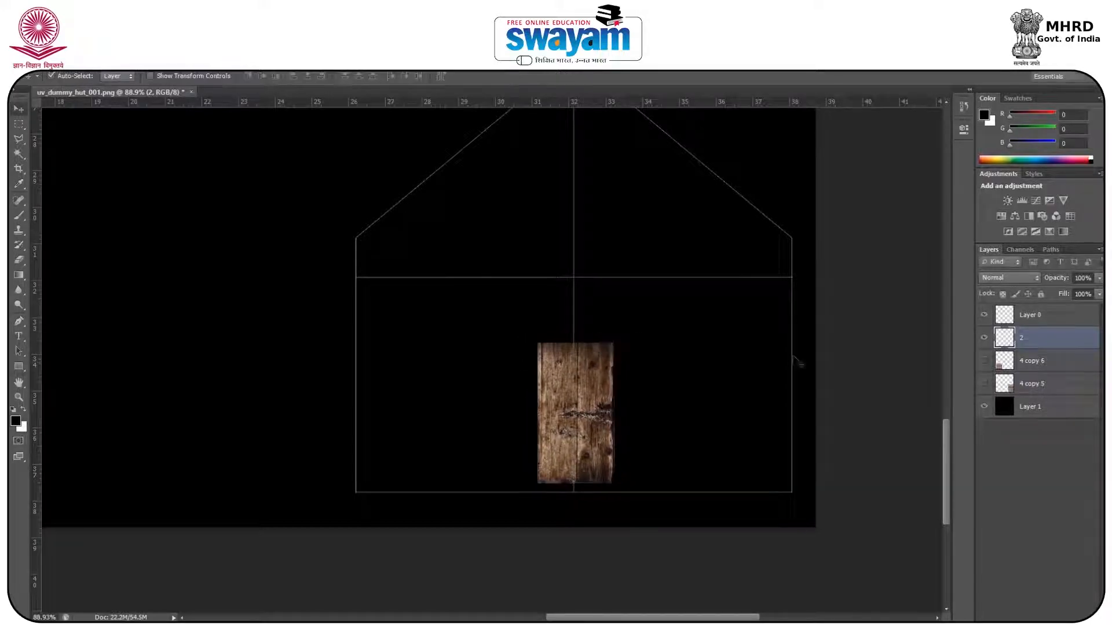
drag(982, 364, 983, 409)
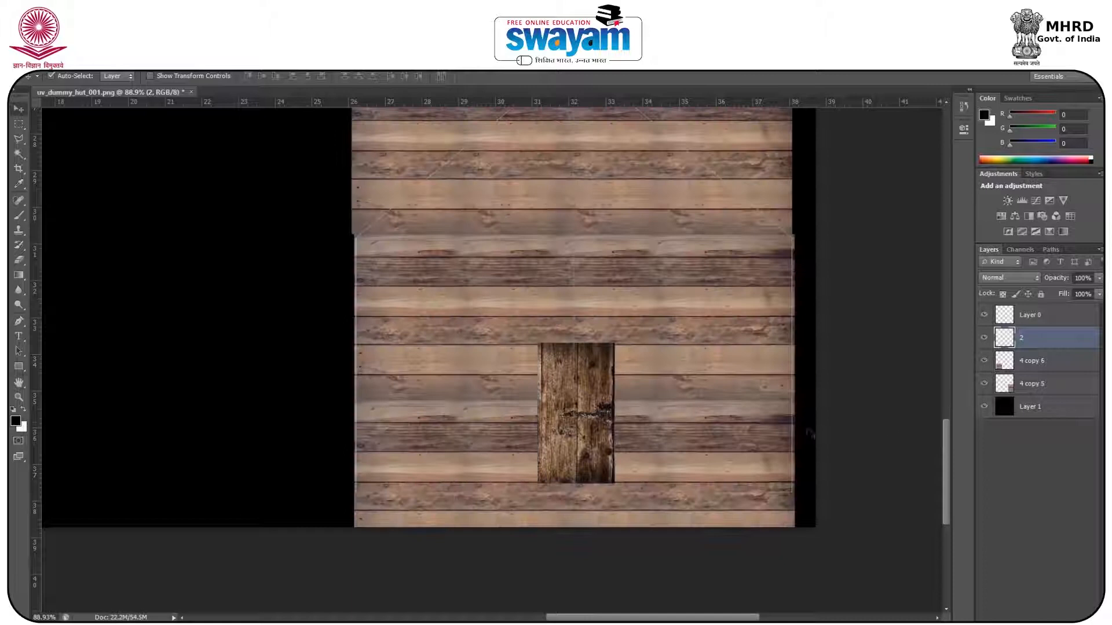
key(alt+Tab)
- Choose the Brush tool with a textured 36 px splatter preset
click(19, 215)
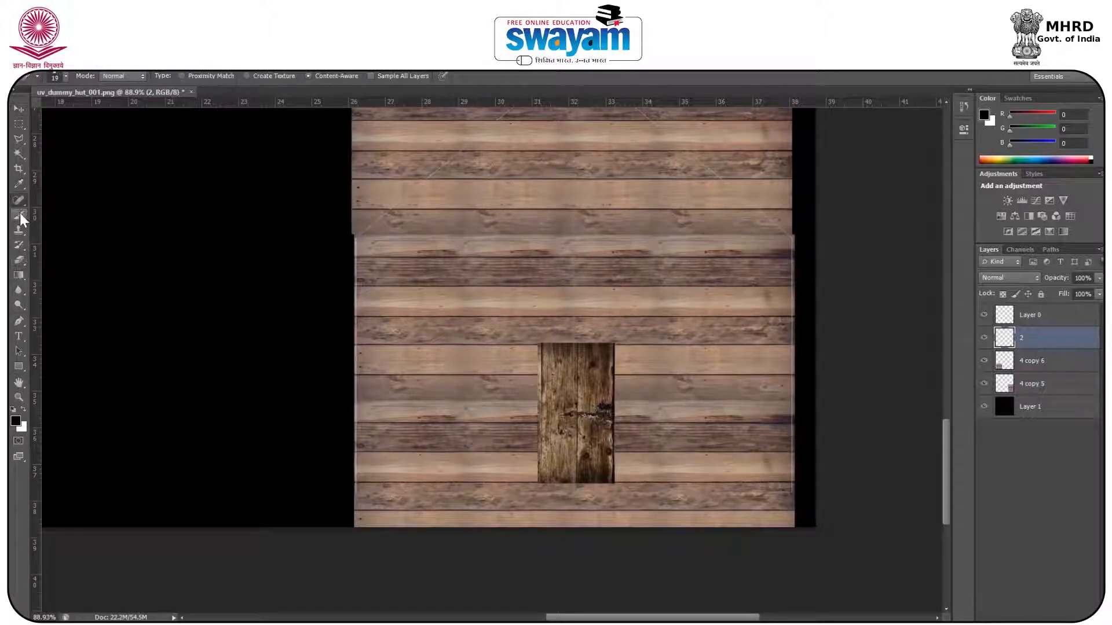
click(94, 213)
click(62, 77)
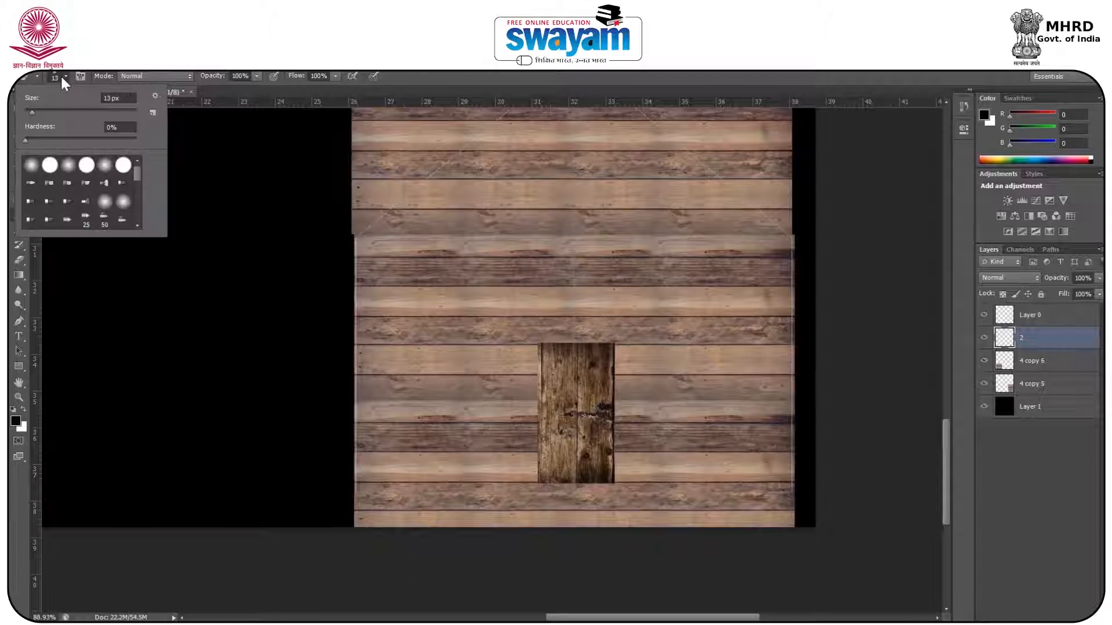
drag(139, 176, 141, 215)
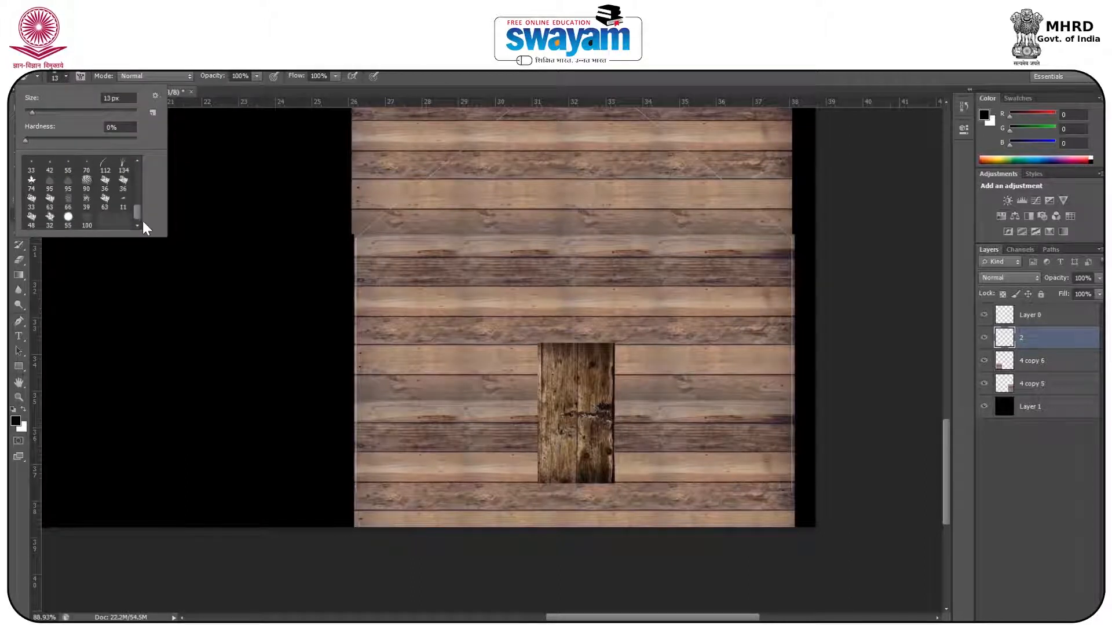
double_click(105, 181)
- Create a new A4 International Paper document at 300 pixels/inch and paint test strokes with the textured brush
key(alt+f)
key(n)
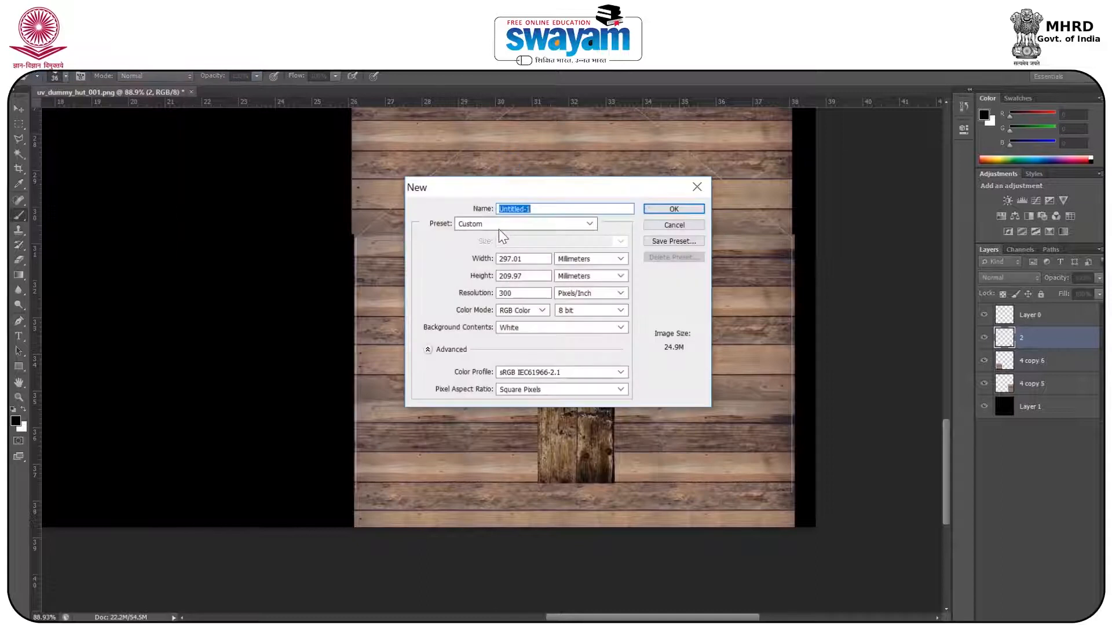
click(501, 227)
click(497, 281)
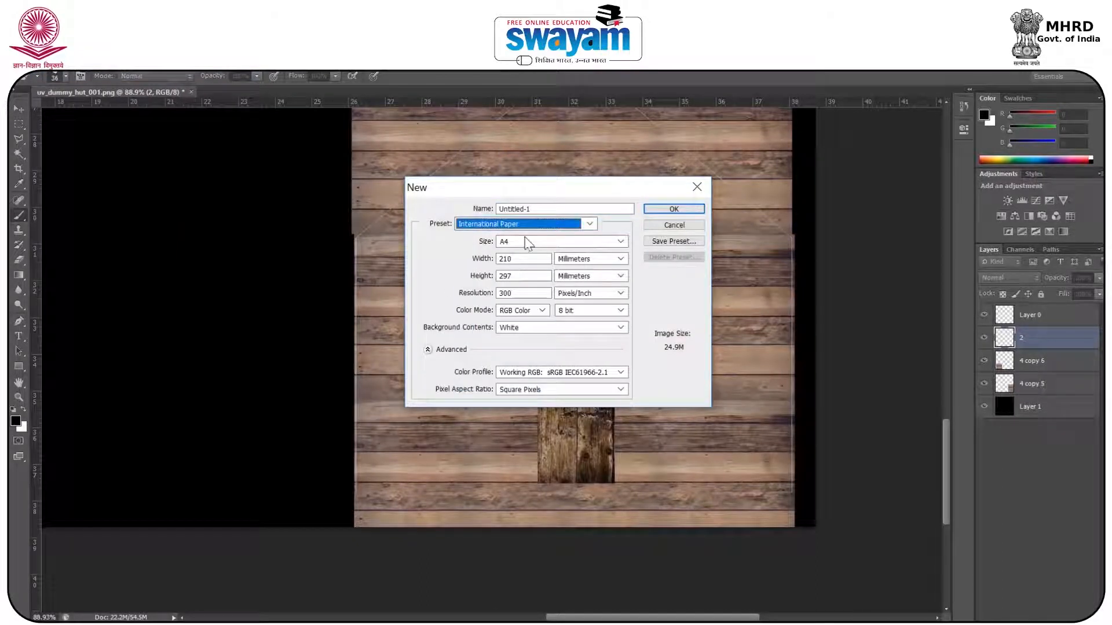
click(672, 208)
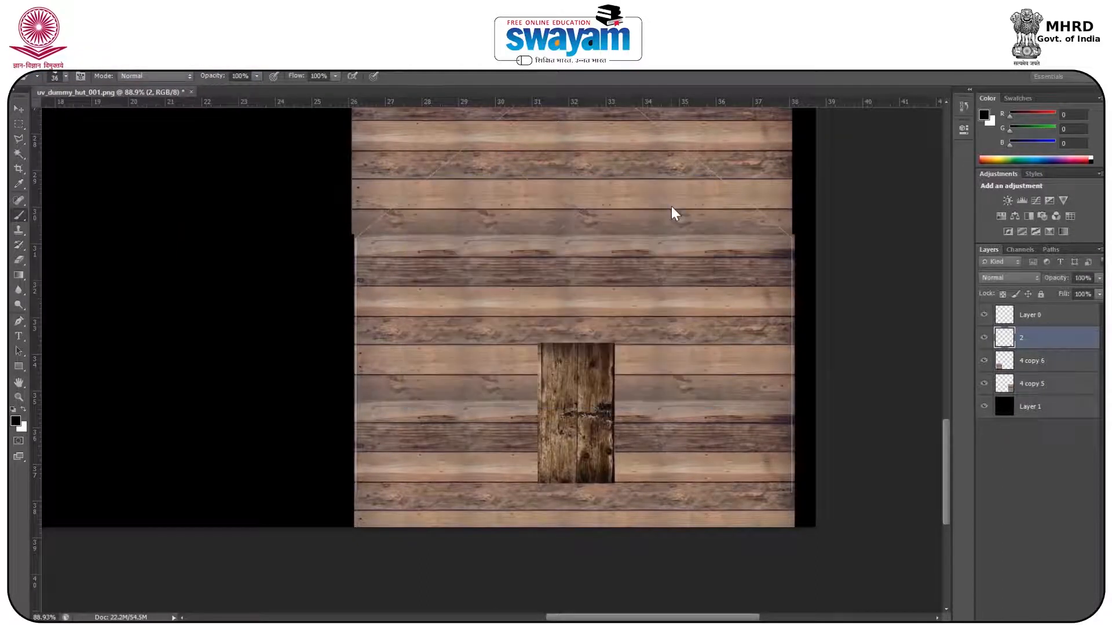
key(ctrl+0)
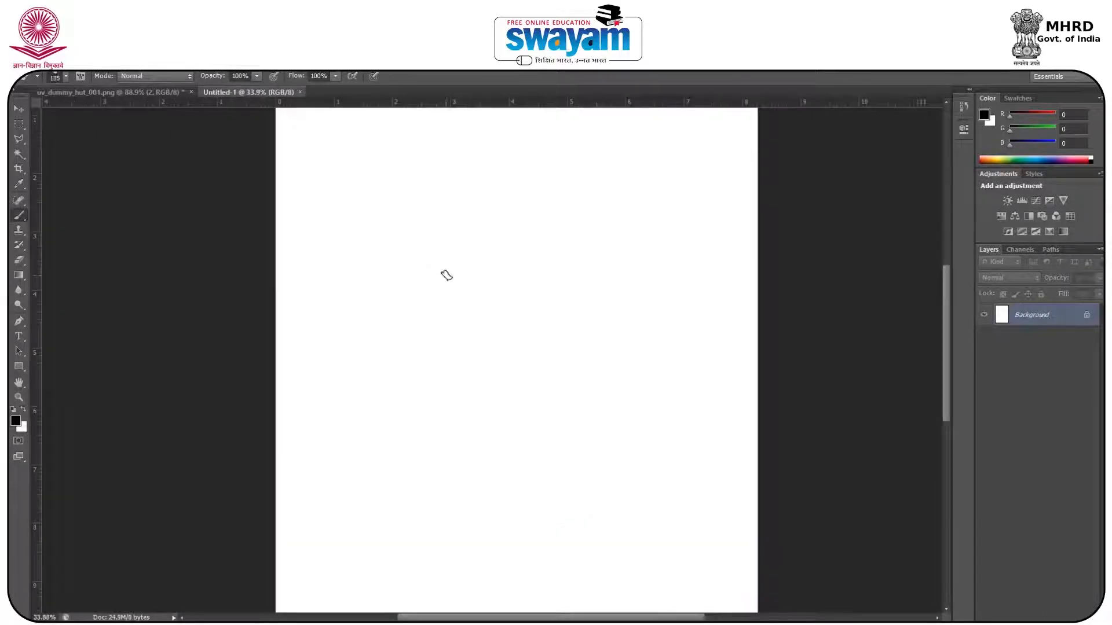
mouse_move(446, 276)
mouse_down()
mouse_move(427, 298)
mouse_move(435, 417)
mouse_move(434, 325)
mouse_move(434, 339)
mouse_up()
- Return to the hut texture, add a layer above the door planks, and paint black grime on the wall's upper left edge at 60 px
click(150, 93)
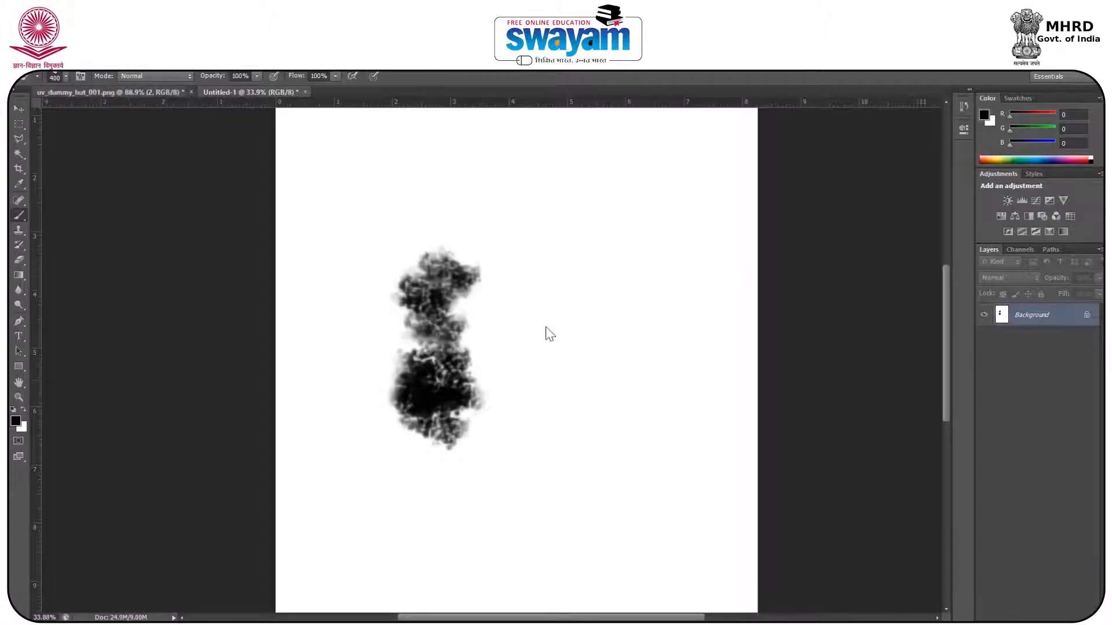
key(bracketleft)
key(bracketleft)
key(bracketleft)
key(bracketleft)
key(bracketleft)
key(bracketleft)
key(bracketleft)
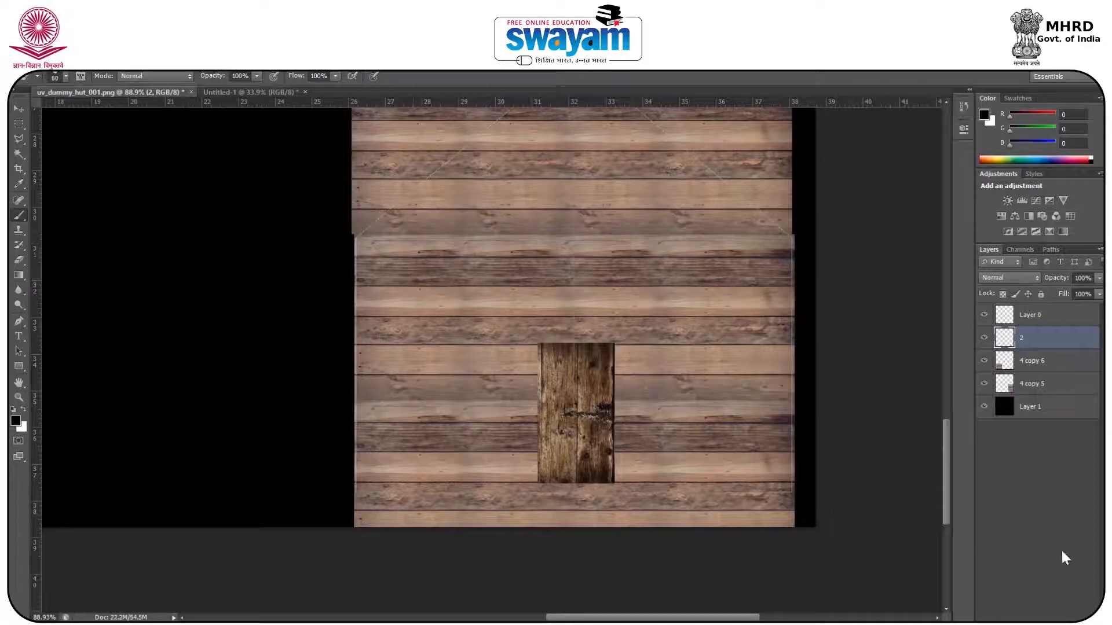
key(ctrl+shift+alt+n)
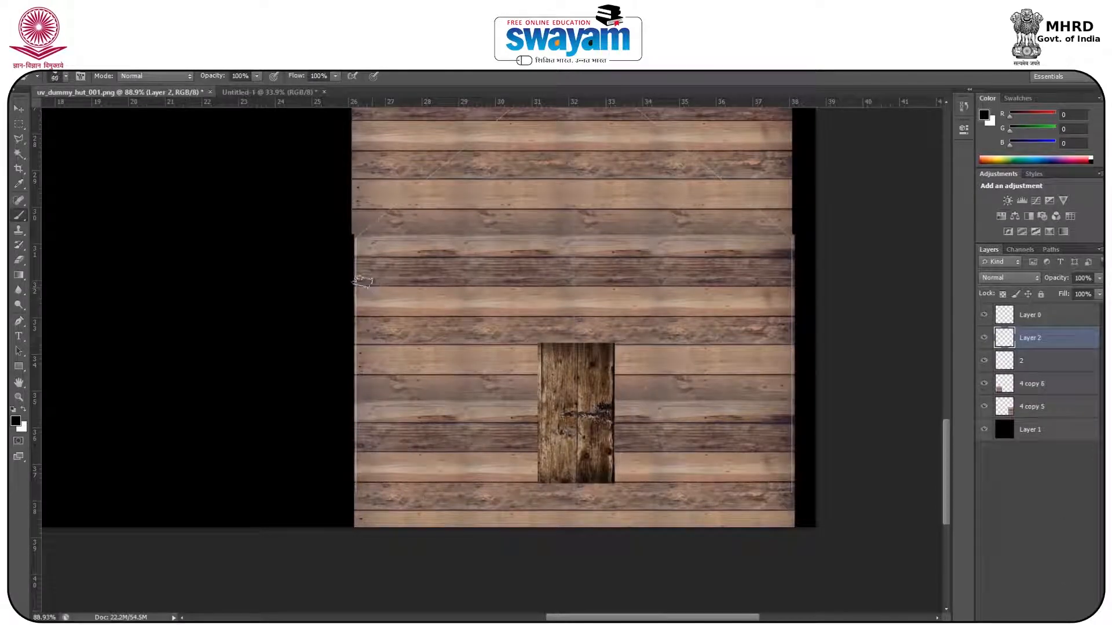
mouse_move(360, 280)
mouse_down()
mouse_move(366, 240)
mouse_move(366, 324)
mouse_up()
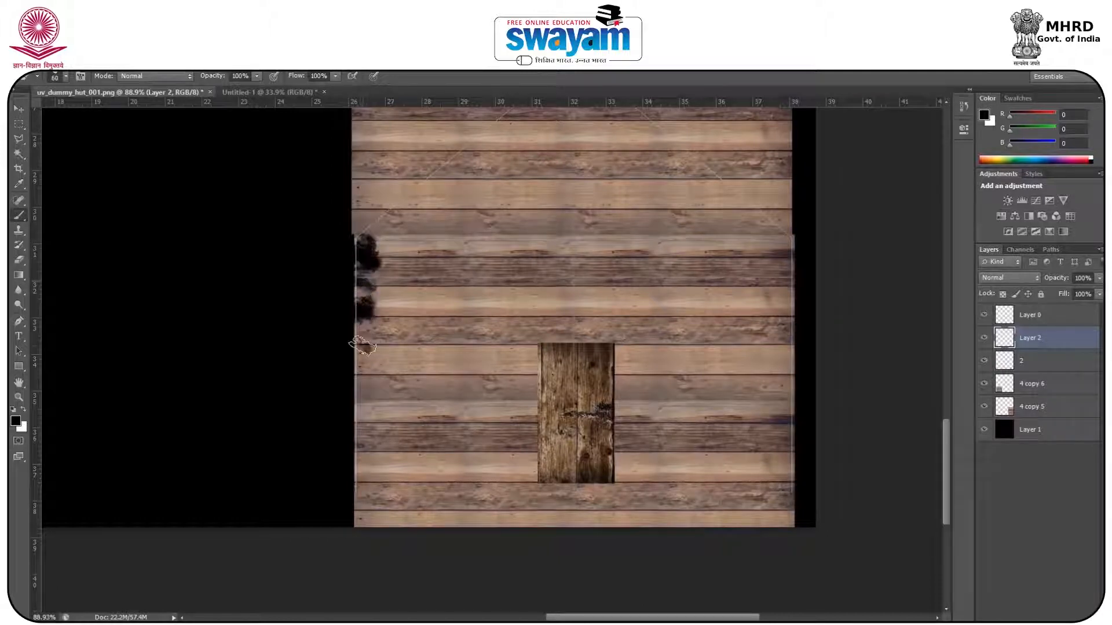
- With a 90 px brush at 41% opacity, paint soft grime around the wall's left corner, left edge, base and horizontal line
key(bracketright)
key(bracketright)
key(bracketright)
key(Return)
key(Down)
text(41)
key(Return)
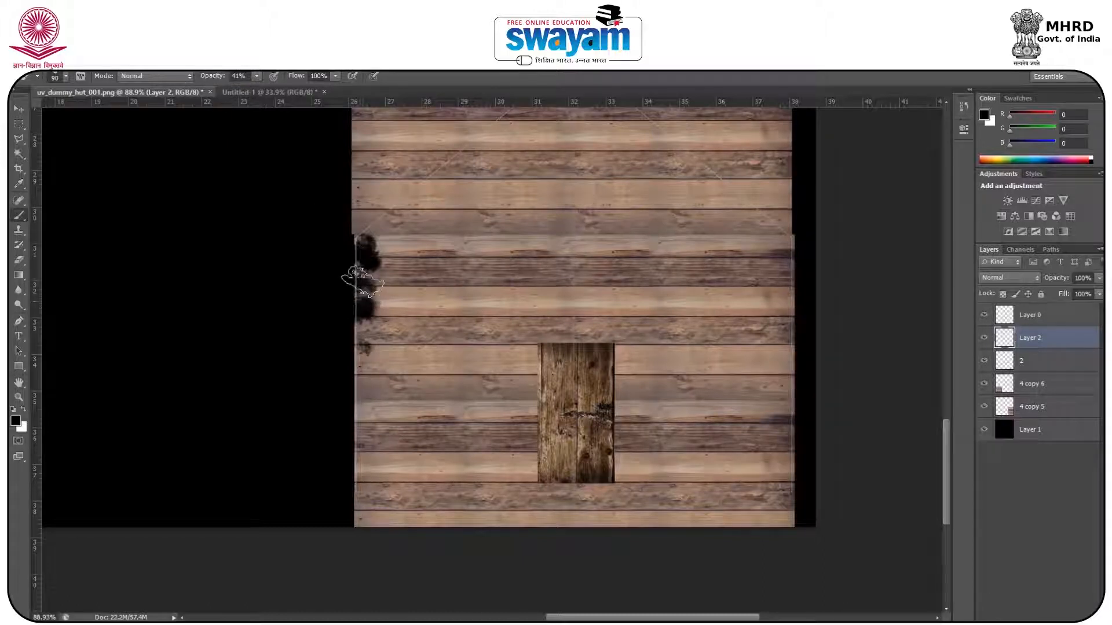
mouse_move(385, 265)
mouse_down()
mouse_move(408, 264)
mouse_move(385, 223)
mouse_move(359, 240)
mouse_move(377, 248)
mouse_move(434, 184)
mouse_move(358, 229)
mouse_move(342, 355)
mouse_move(366, 452)
mouse_up()
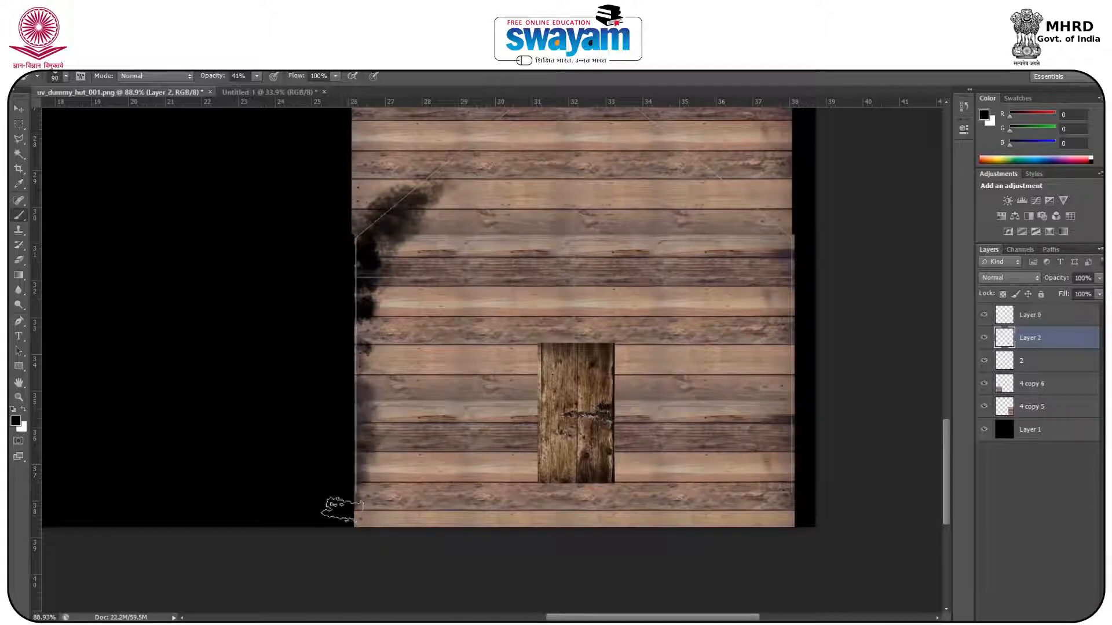
mouse_move(392, 328)
mouse_down()
mouse_move(362, 384)
mouse_move(359, 436)
mouse_move(367, 470)
mouse_move(420, 470)
mouse_up()
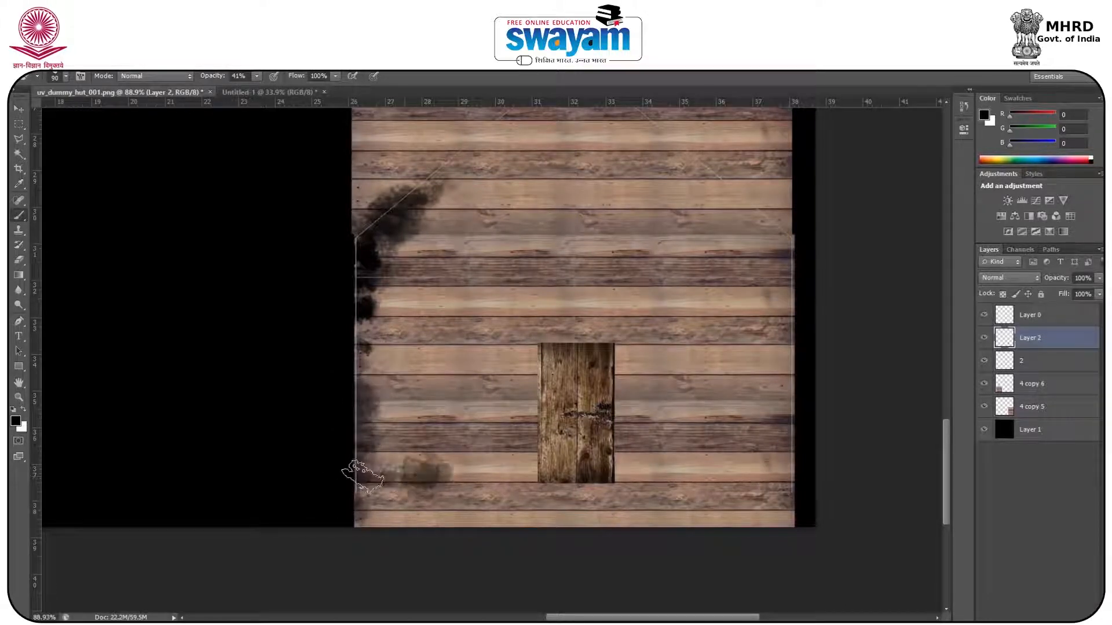
mouse_move(363, 425)
mouse_down()
mouse_move(374, 344)
mouse_move(362, 312)
mouse_move(391, 237)
mouse_move(379, 280)
mouse_move(373, 269)
mouse_move(423, 273)
mouse_move(384, 278)
mouse_move(397, 286)
mouse_move(538, 277)
mouse_move(420, 281)
mouse_up()
- Darken the left half of the wall's horizontal line with a 20 px brush
key(bracketleft)
key(bracketleft)
key(bracketleft)
key(bracketleft)
key(bracketleft)
key(bracketleft)
key(bracketleft)
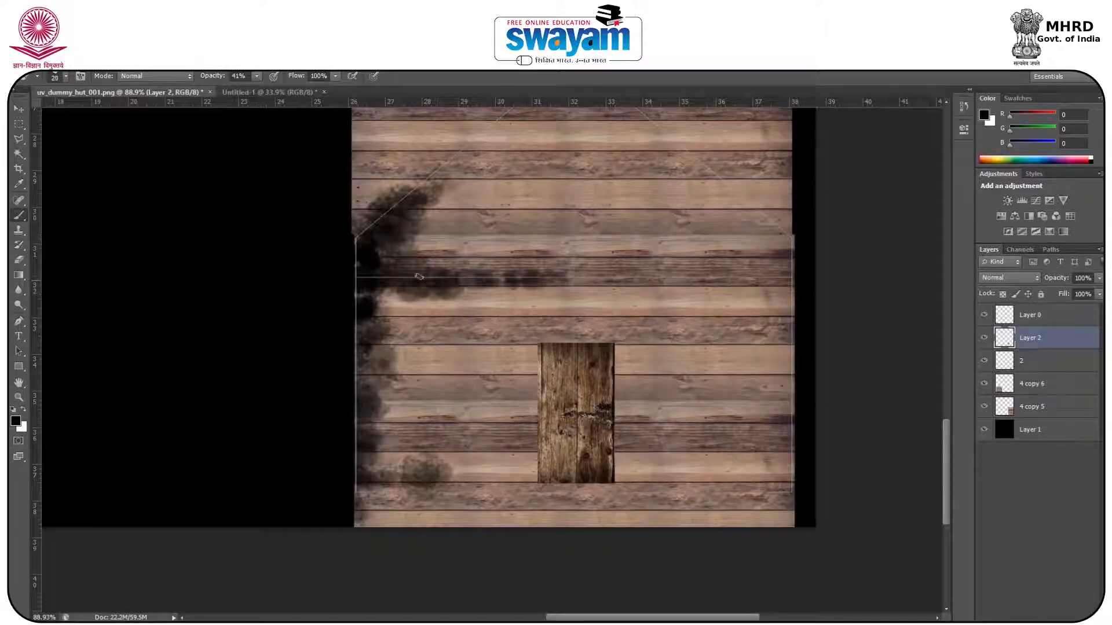
drag(591, 279, 446, 284)
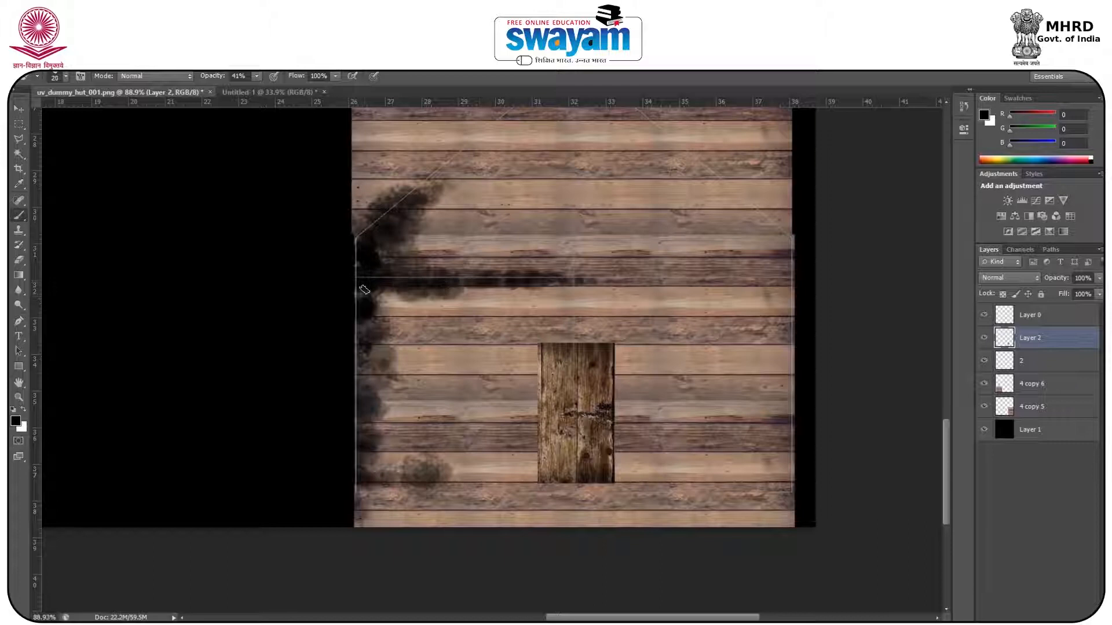
- Extend the grime up the wall's left sloping gable edge with a 35 px brush
key(bracketright)
key(bracketright)
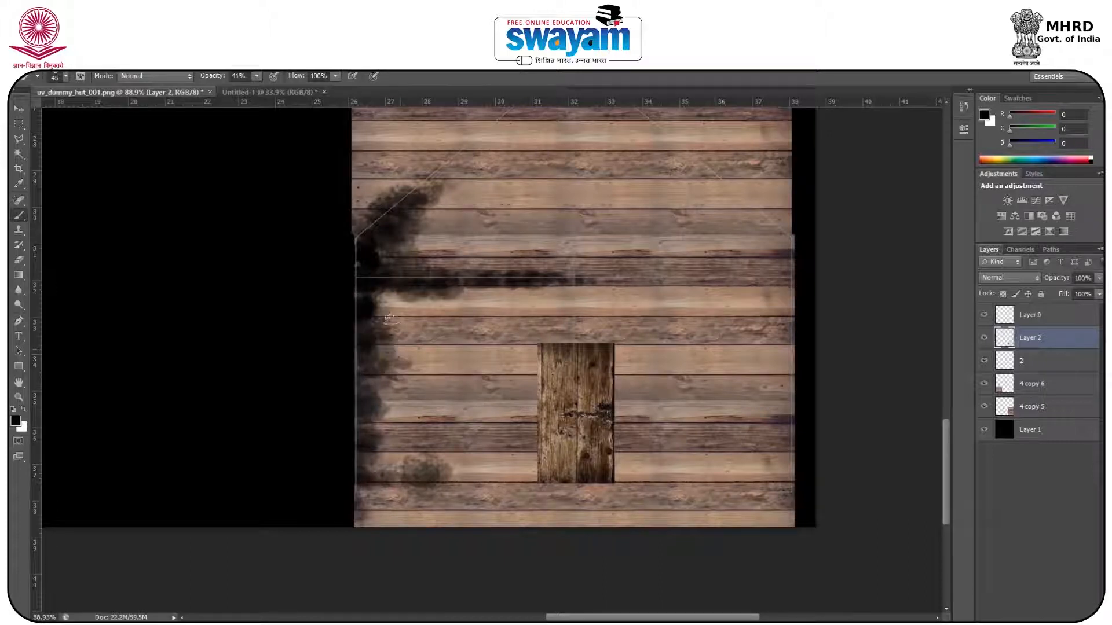
key(bracketleft)
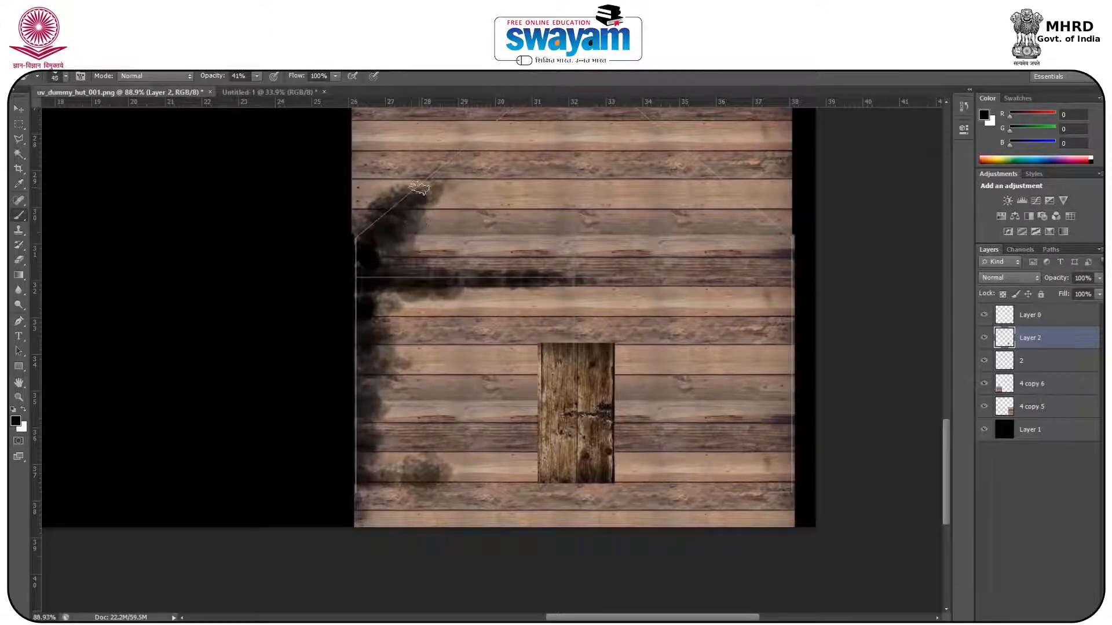
key(bracketleft)
drag(428, 182, 478, 139)
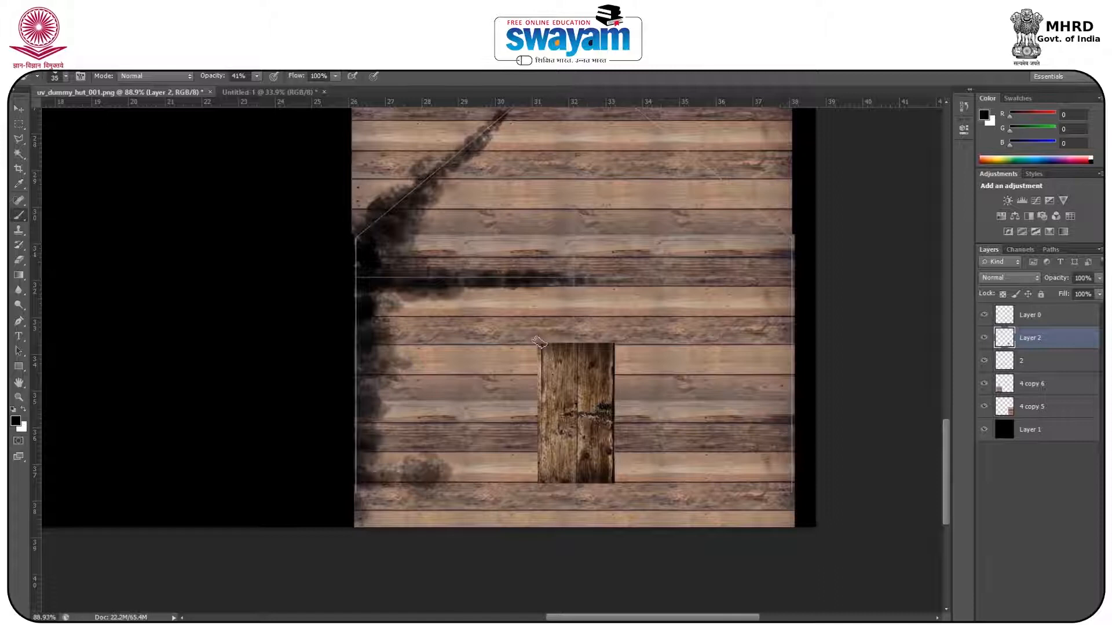
- Paint grime along the door's top edge and lower sides, spreading over the wall's base to the right
mouse_move(566, 341)
mouse_down()
mouse_move(537, 342)
mouse_move(614, 341)
mouse_move(554, 344)
mouse_up()
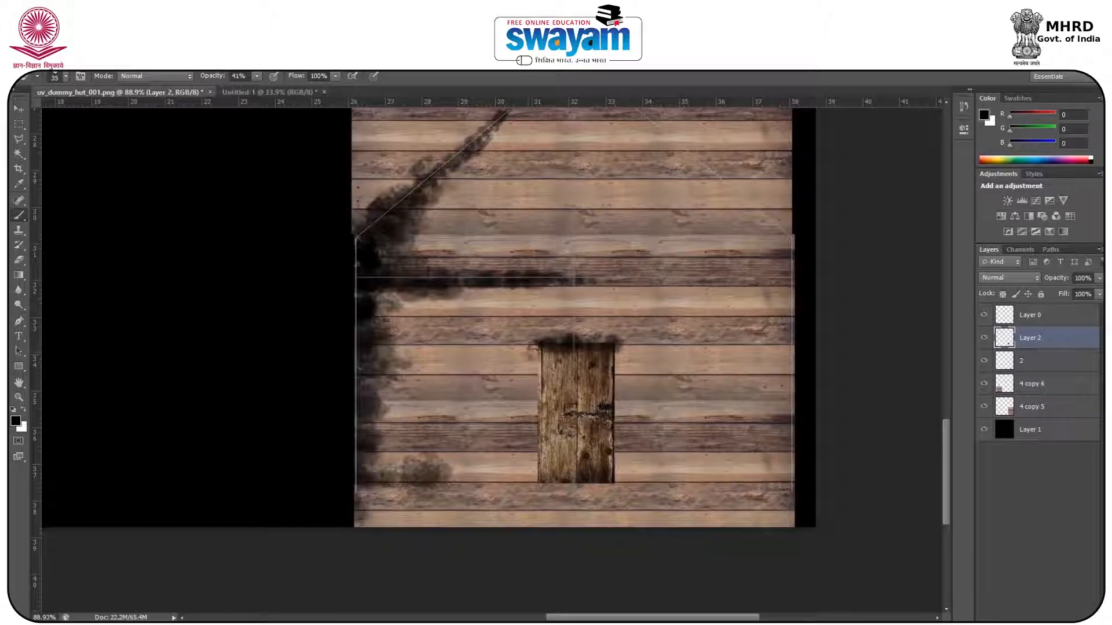
mouse_move(525, 472)
mouse_down()
mouse_move(511, 477)
mouse_move(534, 473)
mouse_up()
mouse_move(536, 434)
mouse_down()
mouse_move(535, 481)
mouse_move(482, 482)
mouse_move(530, 447)
mouse_move(508, 466)
mouse_move(533, 422)
mouse_up()
mouse_move(617, 431)
mouse_down()
mouse_move(616, 458)
mouse_move(622, 432)
mouse_move(637, 477)
mouse_move(621, 406)
mouse_move(623, 449)
mouse_move(753, 475)
mouse_up()
- Paint grime along the wall's right edge, right gable slope and the right part of the horizontal line with a 30 px brush
key(bracketleft)
mouse_move(787, 238)
mouse_down()
mouse_move(718, 180)
mouse_move(783, 280)
mouse_move(674, 277)
mouse_move(780, 297)
mouse_move(785, 306)
mouse_move(757, 280)
mouse_move(788, 312)
mouse_move(765, 400)
mouse_up()
key(bracketleft)
key(bracketleft)
key(bracketleft)
key(bracketright)
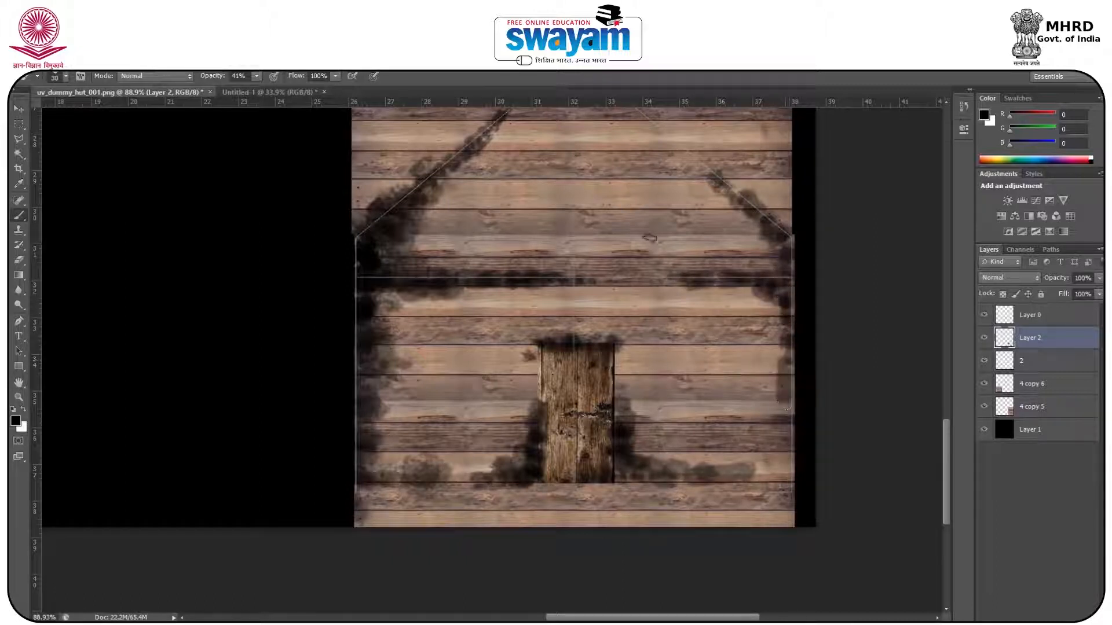
- Set Layer 2 to 74% opacity with the Overlay blend mode and deselect it
mouse_move(1063, 274)
mouse_down()
mouse_move(1027, 282)
mouse_move(1044, 285)
mouse_up()
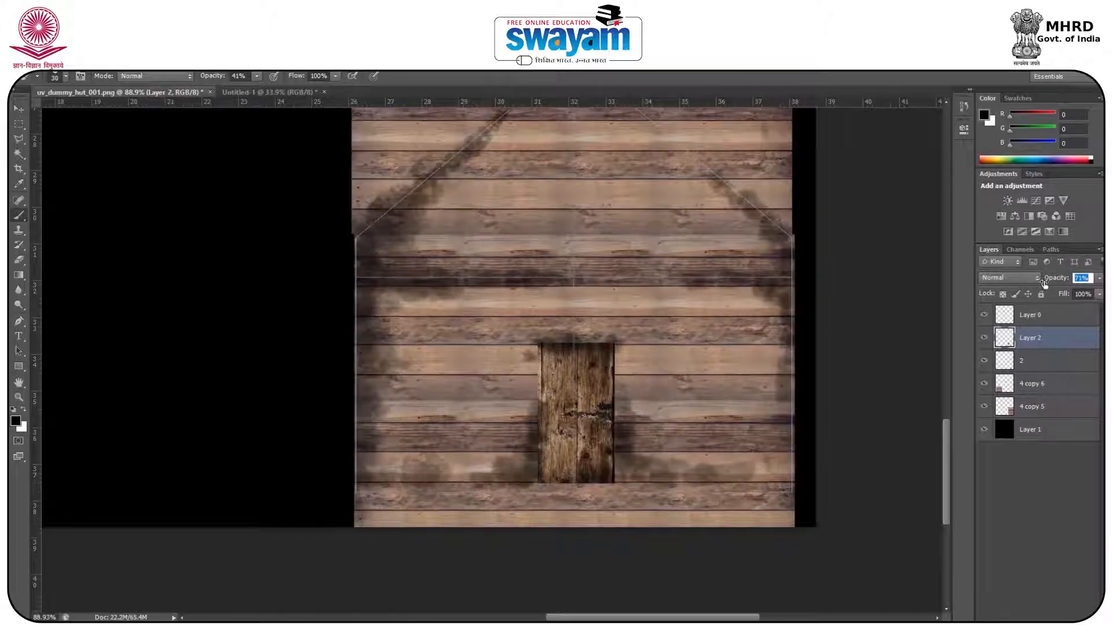
click(1009, 277)
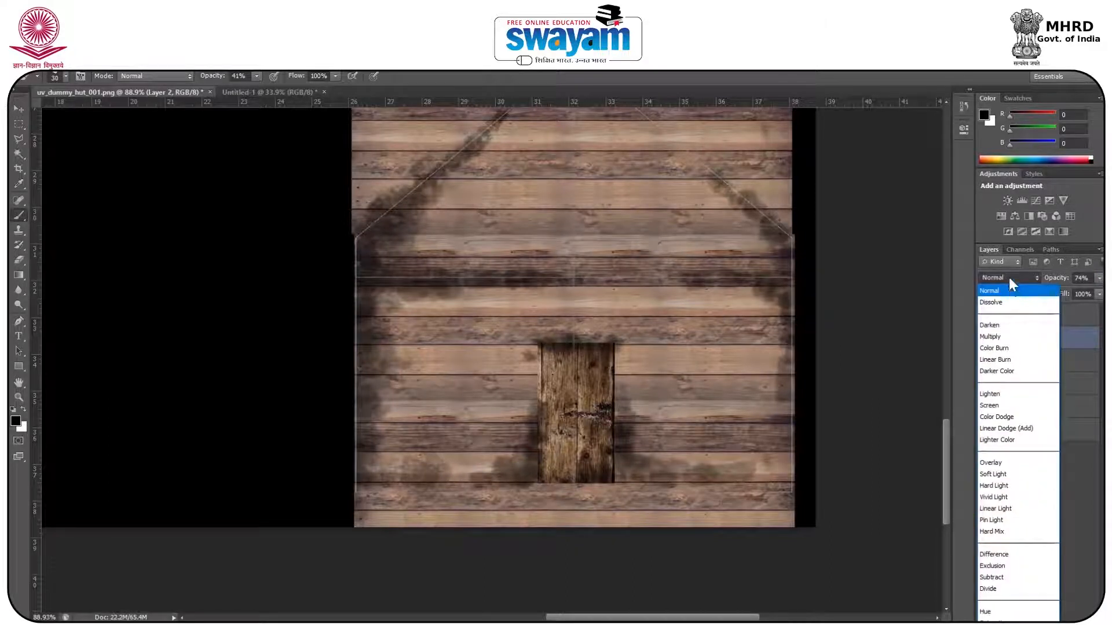
click(1009, 278)
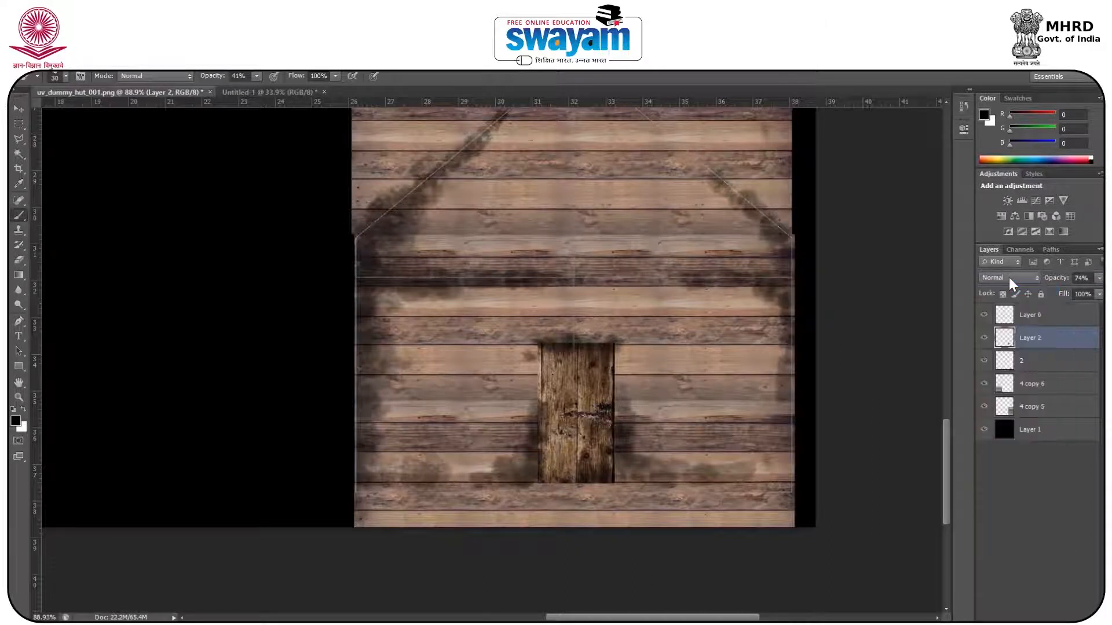
scroll(1009, 277, down, 1)
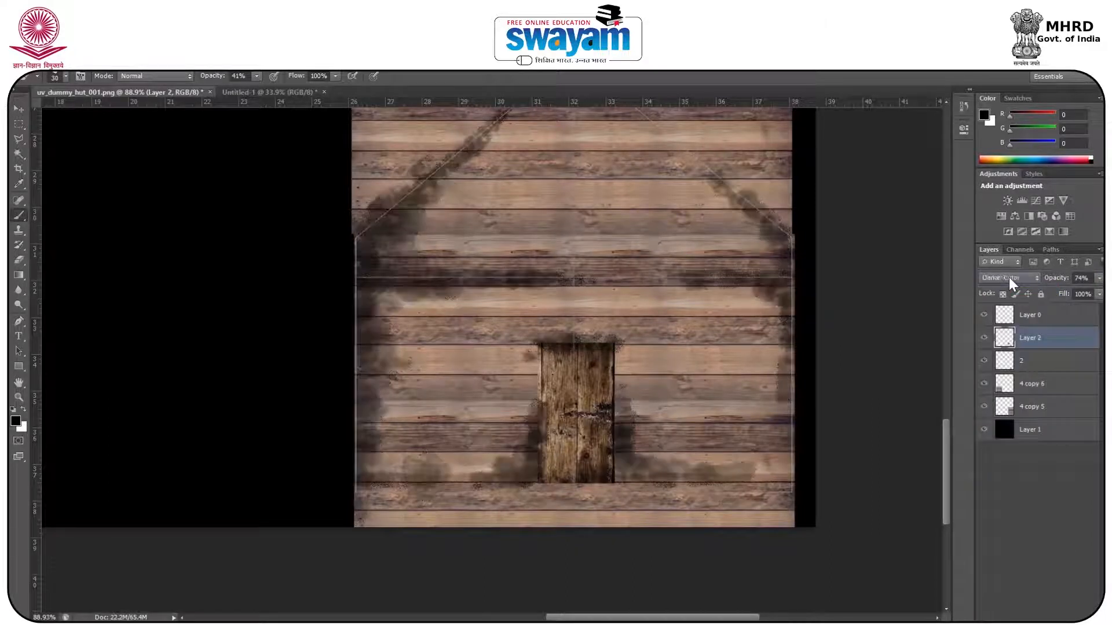
scroll(1009, 277, down, 1)
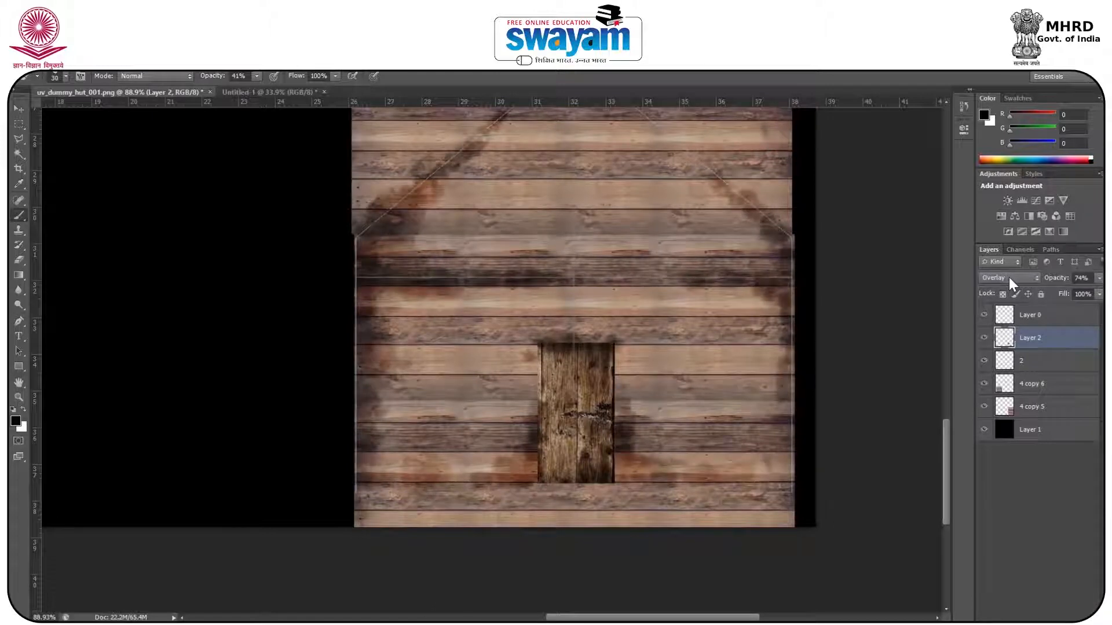
click(1061, 471)
- Duplicate Layer 2 and set the copy to Normal blend mode at 43% opacity
click(1041, 342)
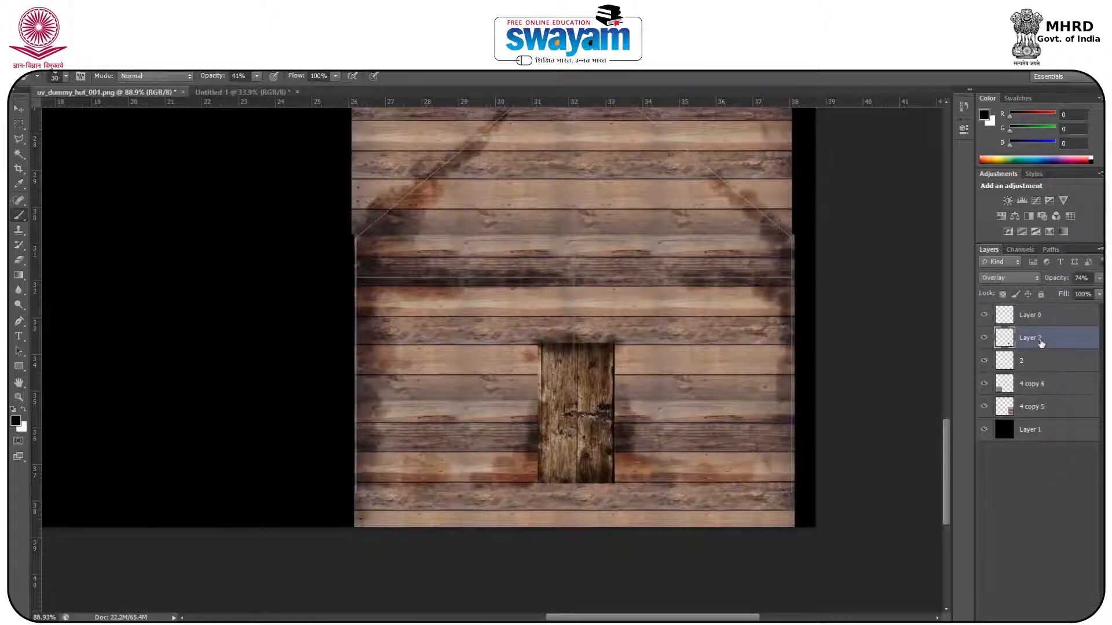
key(ctrl+j)
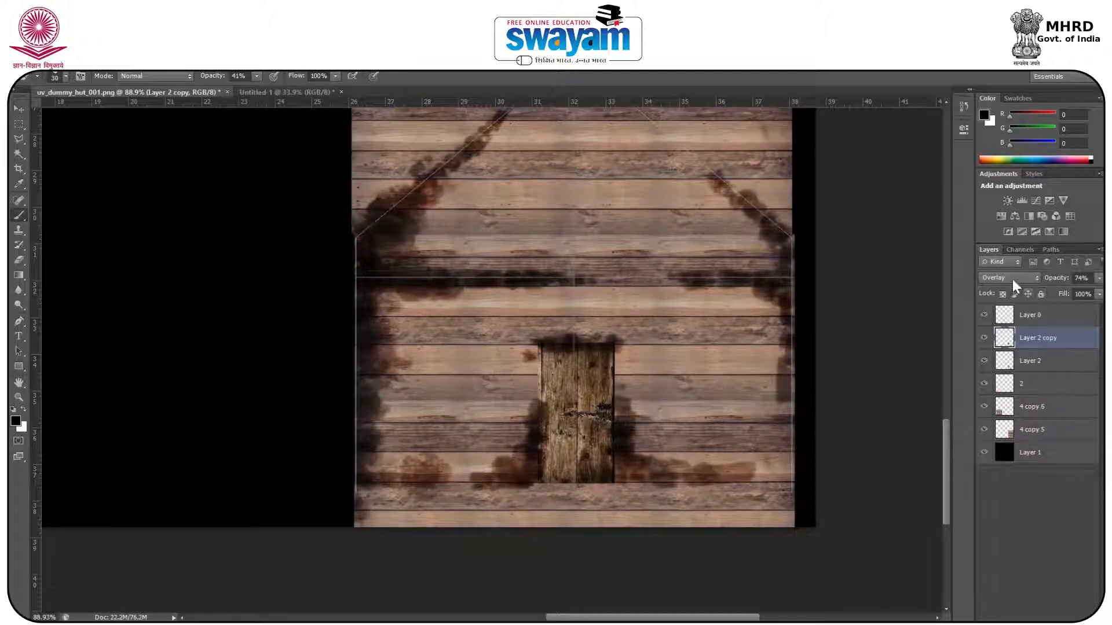
click(1012, 279)
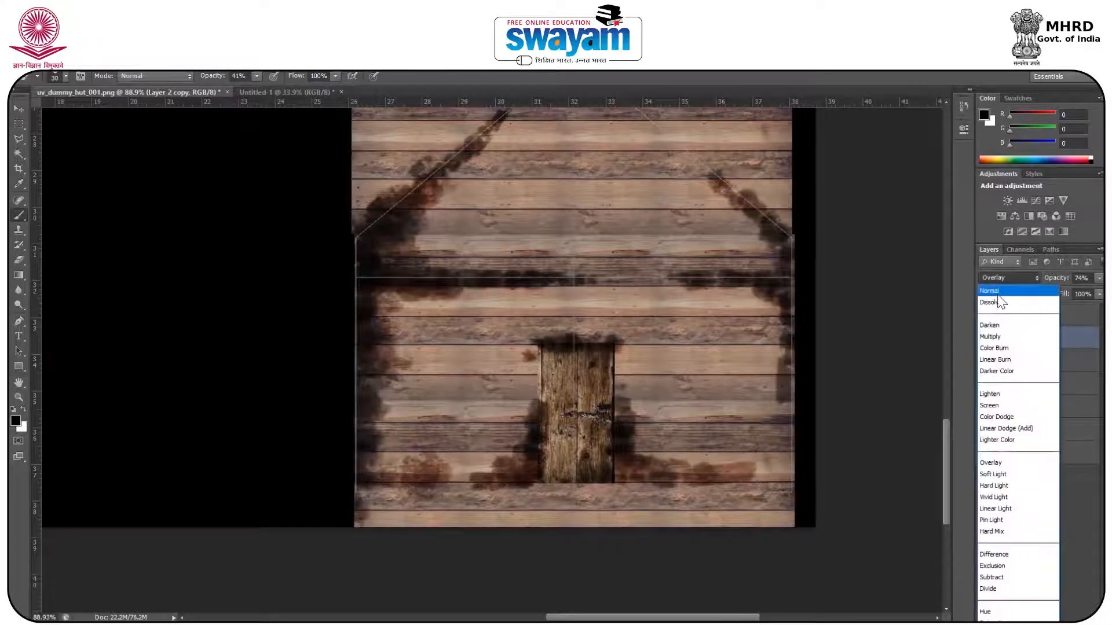
click(998, 292)
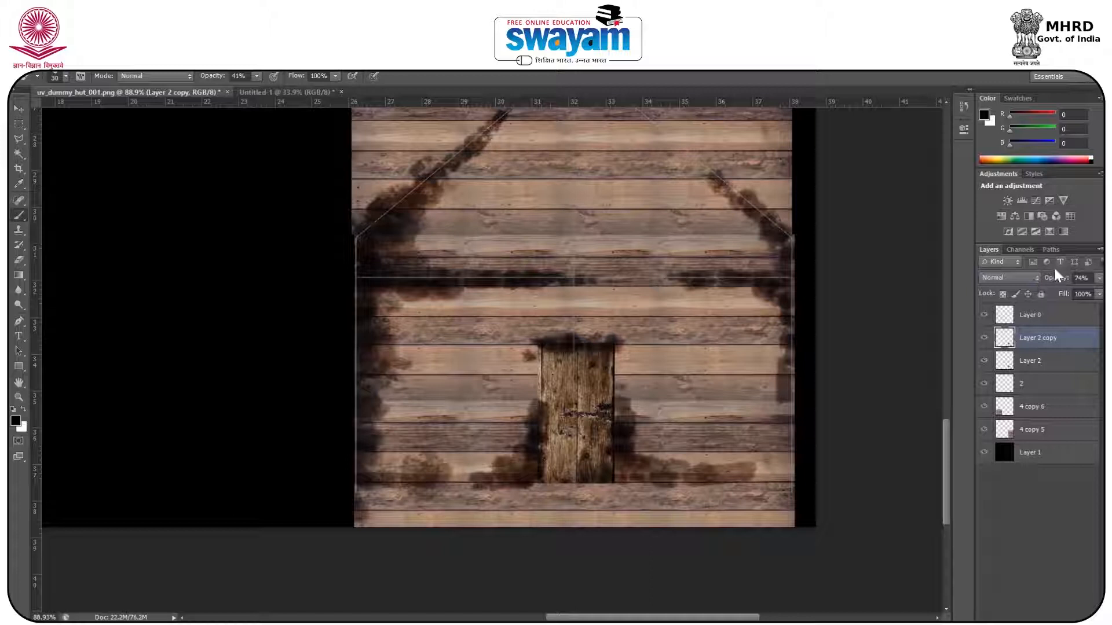
drag(1047, 281, 1033, 280)
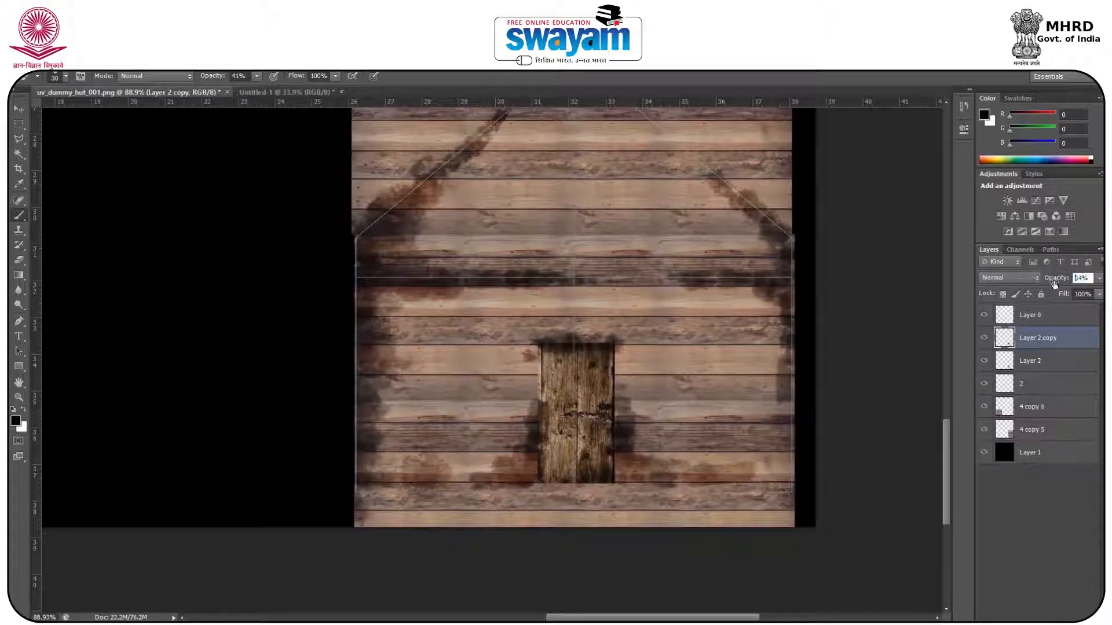
text(43)
key(Return)
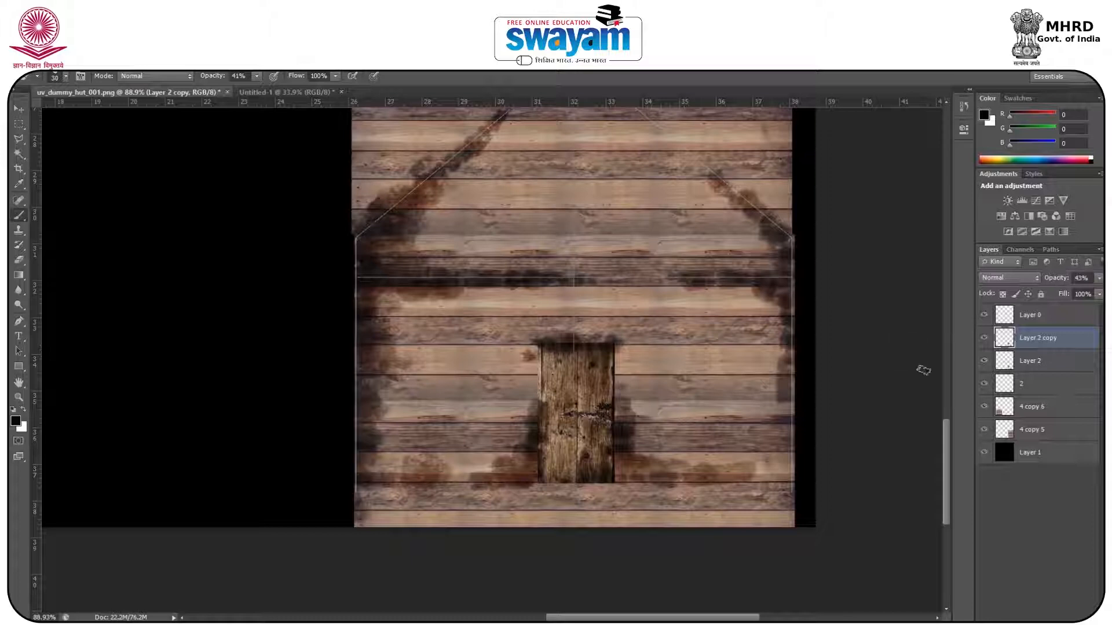
- On a new layer, paint straight black frame lines around all four door edges with a 20 px brush at 100% opacity
scroll(537, 397, up, 3)
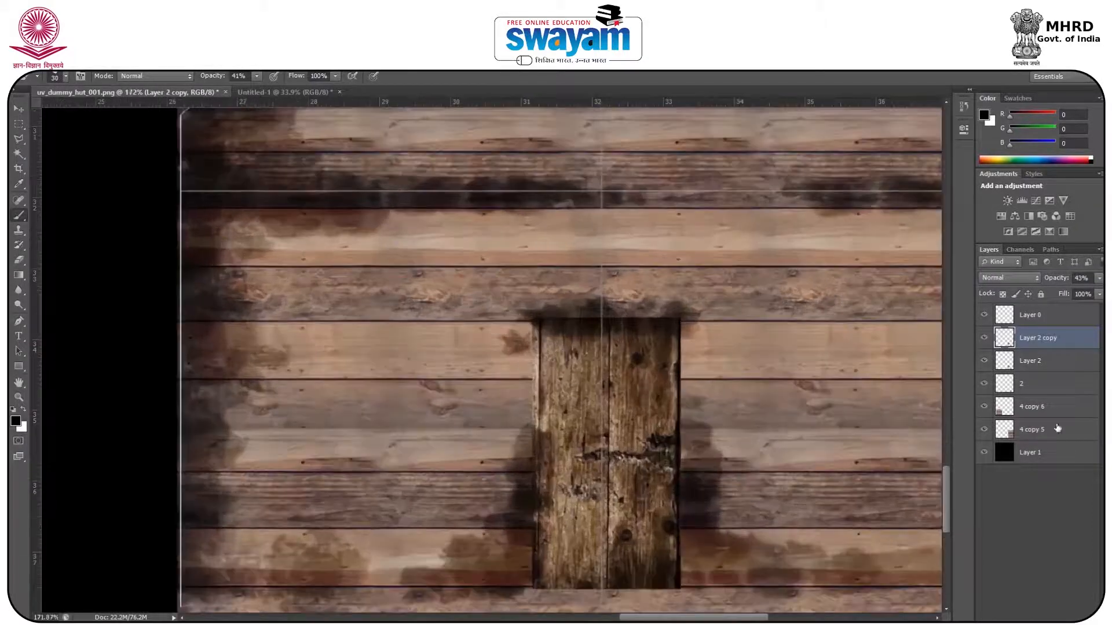
key(ctrl+shift+alt+n)
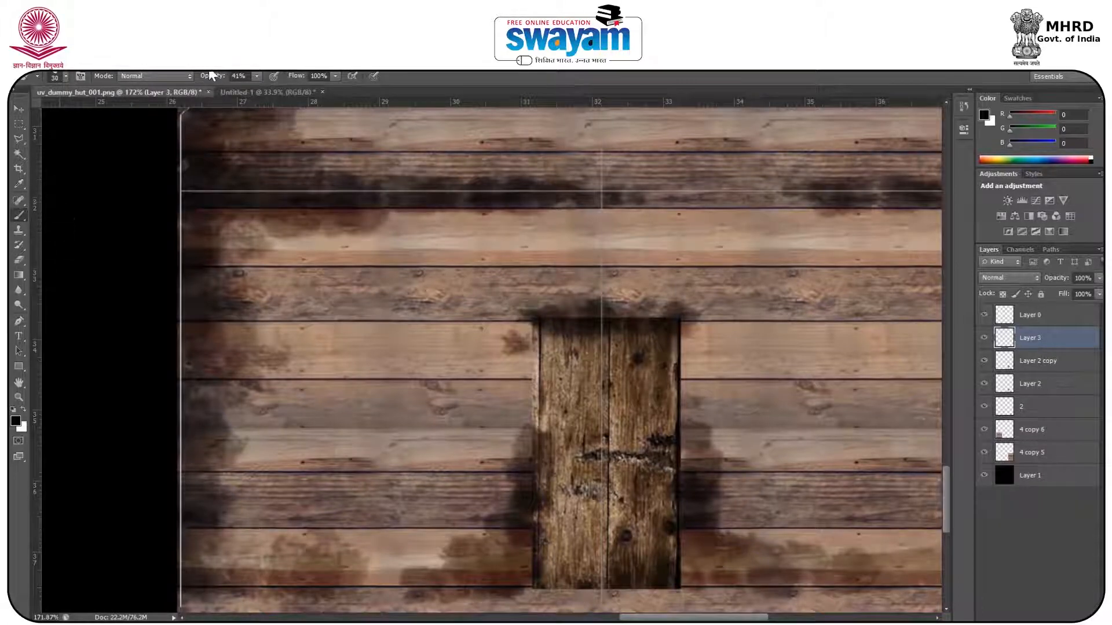
key(Return)
key(bracketleft)
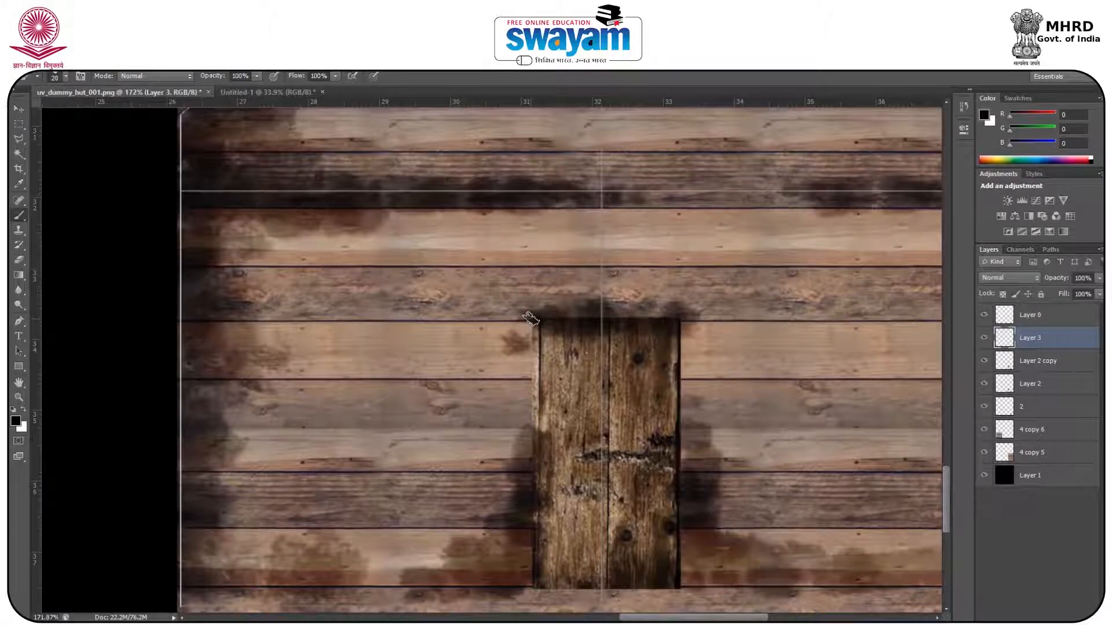
shift+click(528, 589)
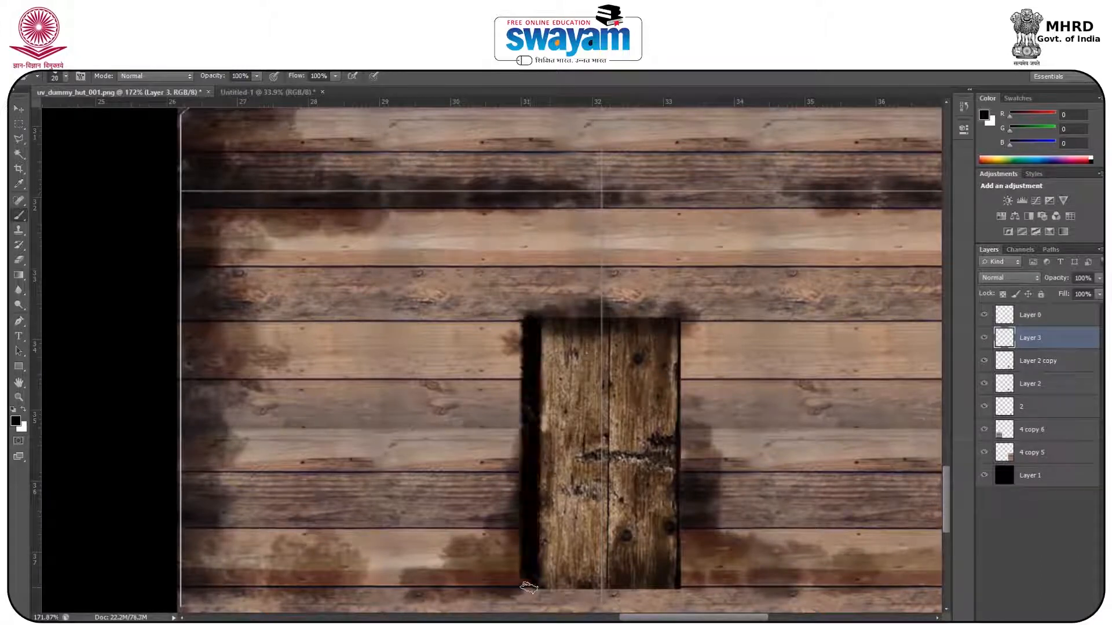
shift+click(681, 316)
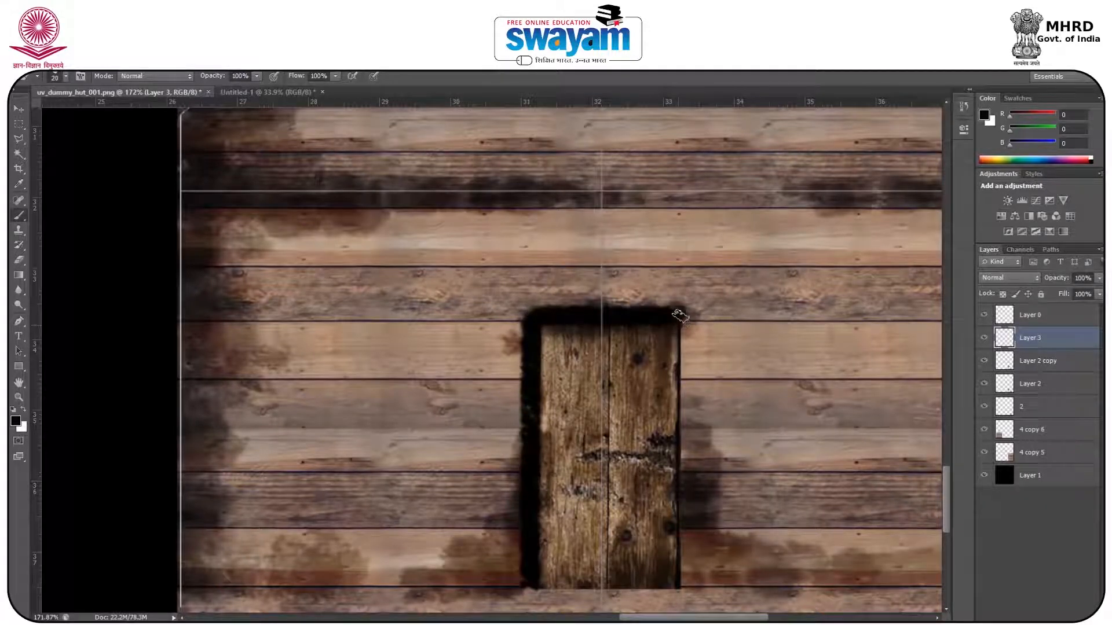
shift+click(682, 590)
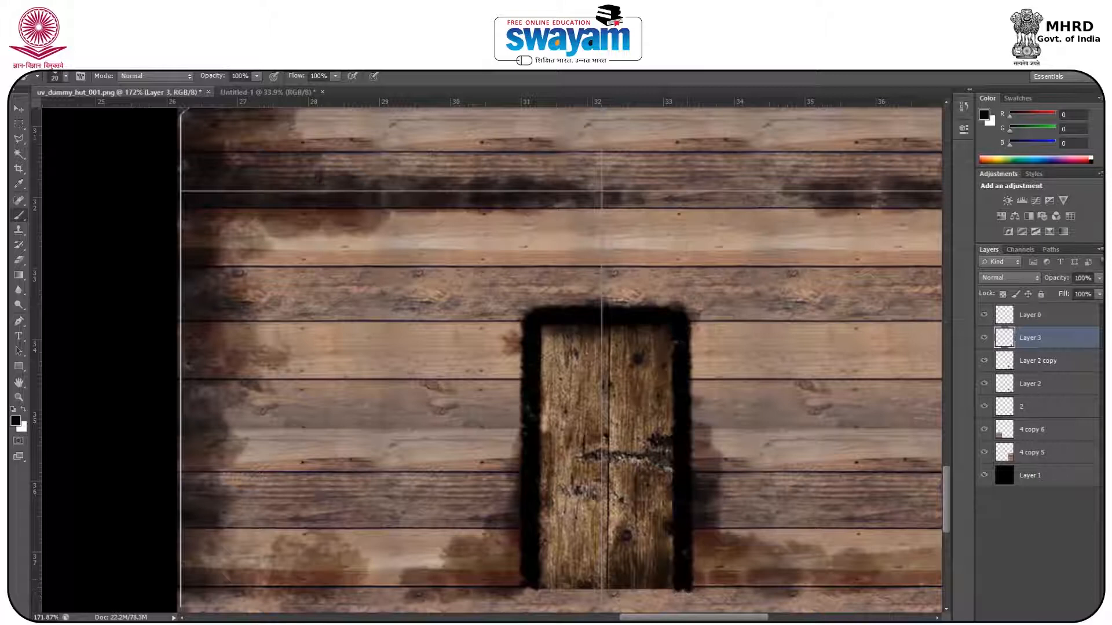
shift+click(685, 586)
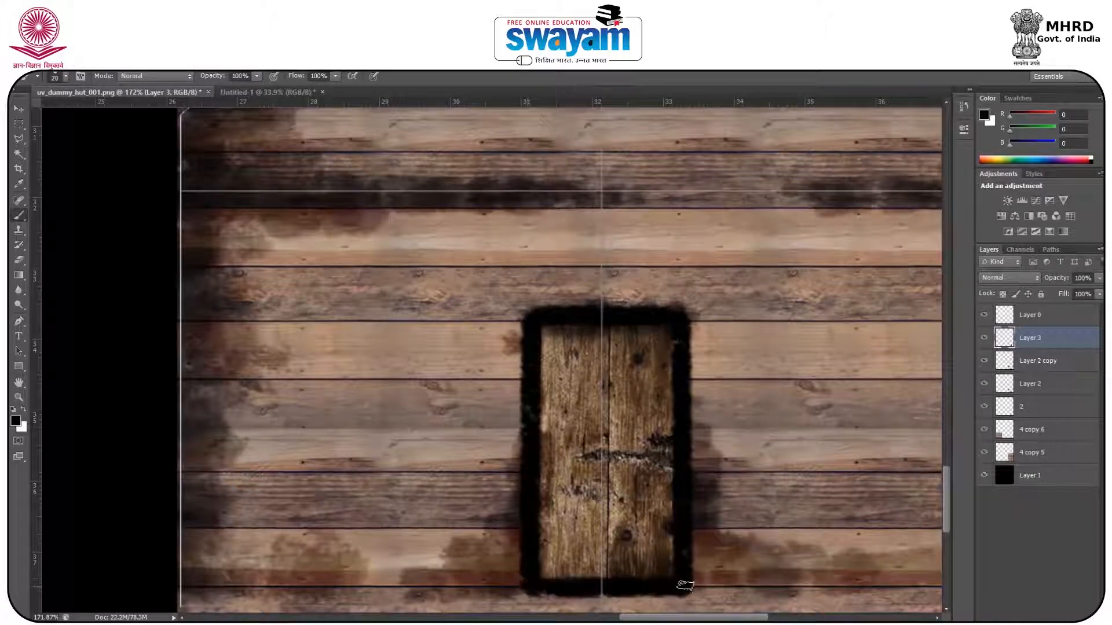
- On a new layer, paint grime along the other wall's gable slopes, side edges, horizontal line and base with a brush up to 50 px at 28% opacity
scroll(672, 353, down, 5)
scroll(672, 353, down, 4)
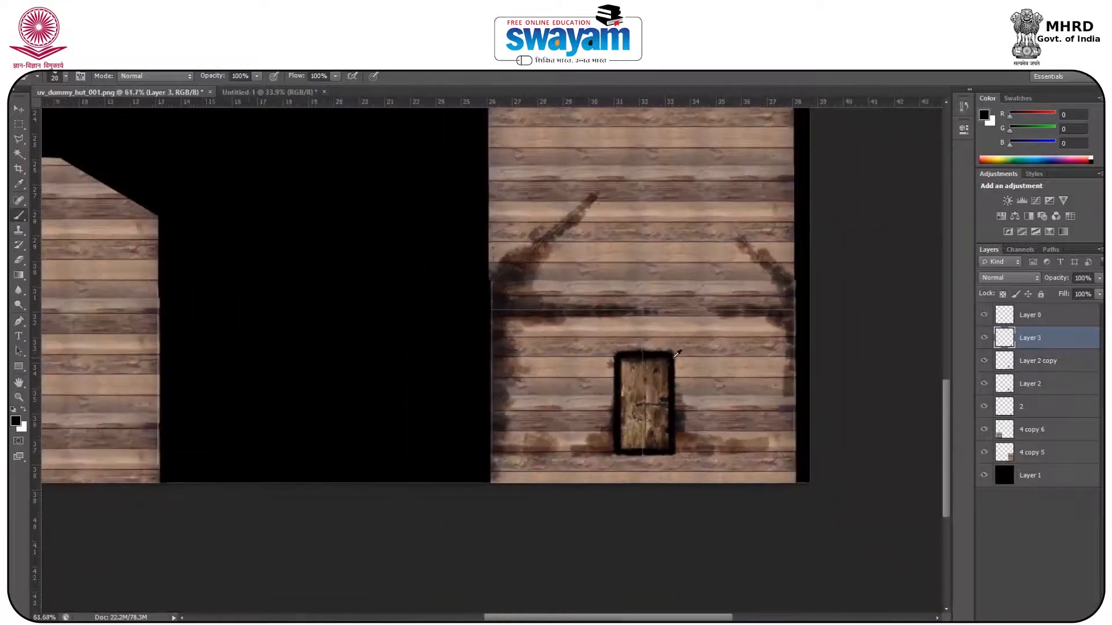
scroll(204, 297, up, 6)
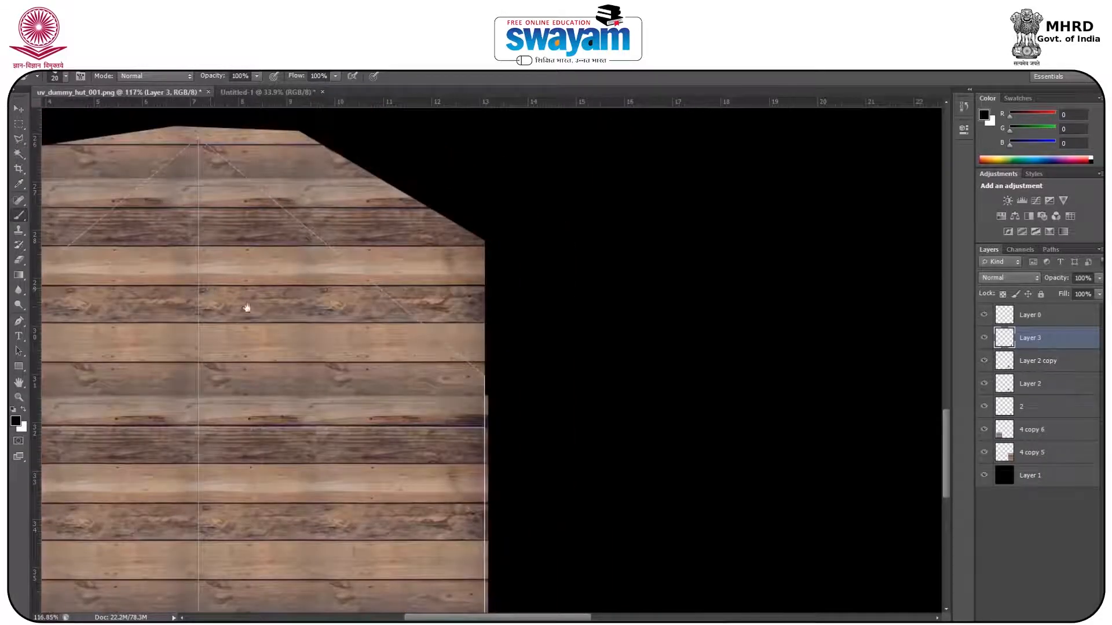
drag(247, 308, 452, 281)
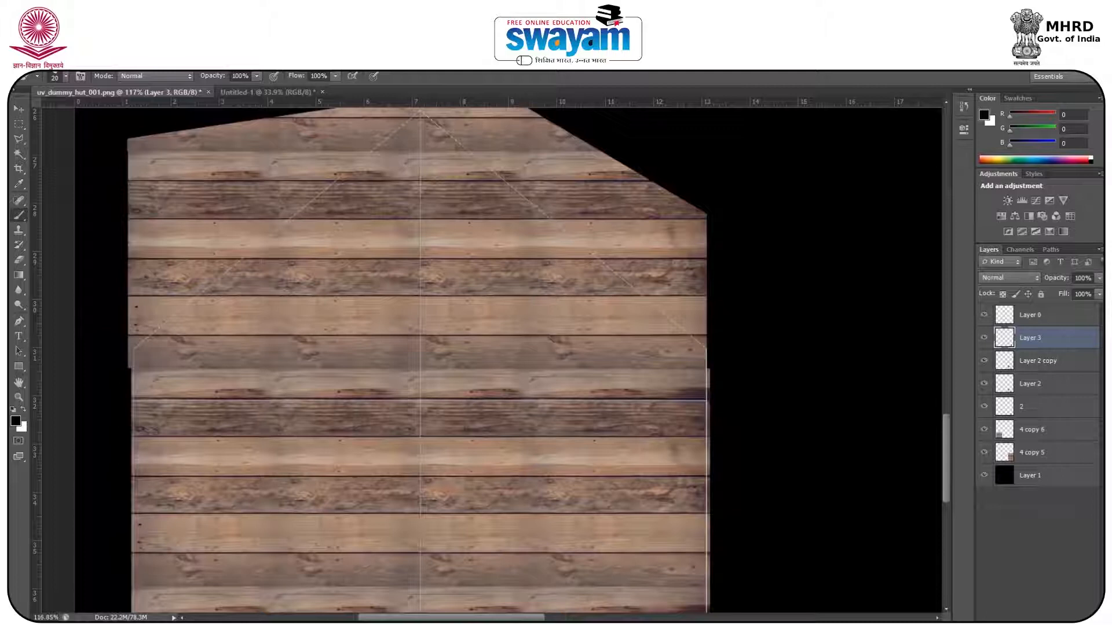
key(ctrl+shift+alt+n)
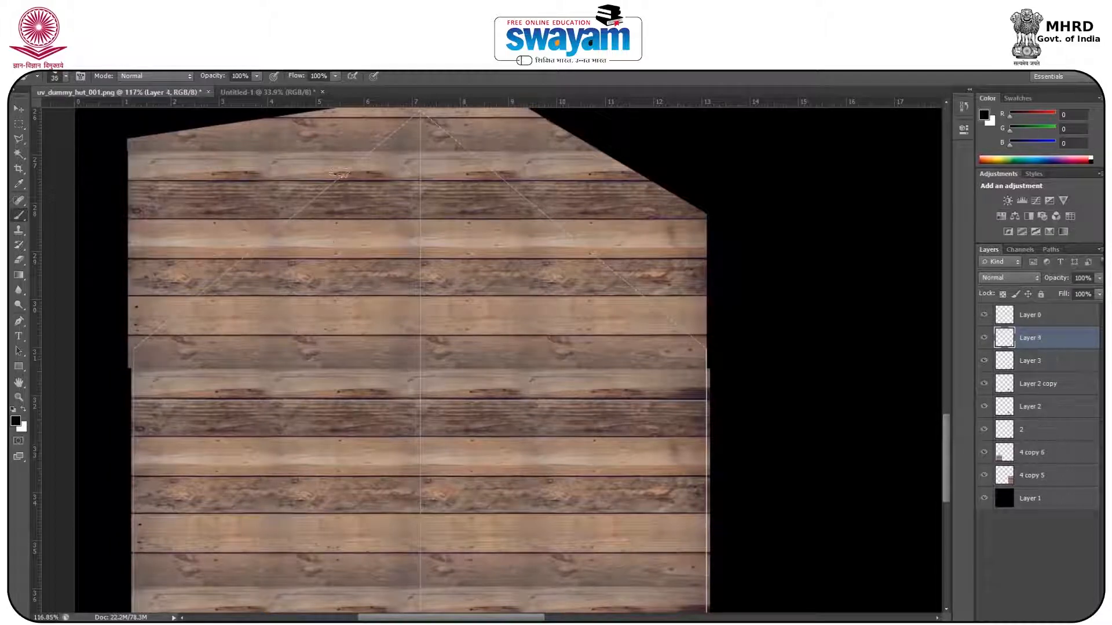
drag(210, 81, 168, 87)
key(bracketright)
mouse_move(287, 229)
mouse_down()
mouse_move(142, 341)
mouse_move(414, 118)
mouse_move(323, 185)
mouse_move(272, 257)
mouse_move(153, 371)
mouse_move(284, 395)
mouse_move(151, 394)
mouse_move(174, 376)
mouse_move(139, 492)
mouse_move(139, 448)
mouse_move(147, 539)
mouse_up()
mouse_move(148, 539)
mouse_down()
mouse_move(188, 381)
mouse_move(243, 486)
mouse_move(191, 527)
mouse_move(379, 501)
mouse_move(173, 518)
mouse_move(608, 524)
mouse_up()
mouse_move(200, 420)
mouse_down()
mouse_move(173, 447)
mouse_move(208, 438)
mouse_move(301, 481)
mouse_move(440, 498)
mouse_up()
mouse_move(747, 235)
mouse_down()
mouse_move(666, 249)
mouse_move(724, 331)
mouse_move(739, 449)
mouse_move(718, 521)
mouse_up()
drag(628, 260, 584, 465)
mouse_move(417, 162)
mouse_down()
mouse_move(683, 399)
mouse_move(608, 325)
mouse_move(411, 194)
mouse_move(290, 316)
mouse_move(417, 179)
mouse_move(373, 193)
mouse_move(161, 401)
mouse_move(223, 301)
mouse_move(208, 458)
mouse_move(411, 417)
mouse_up()
- Set Layer 4 to the Overlay blend mode at 77% opacity
scroll(411, 417, down, 3)
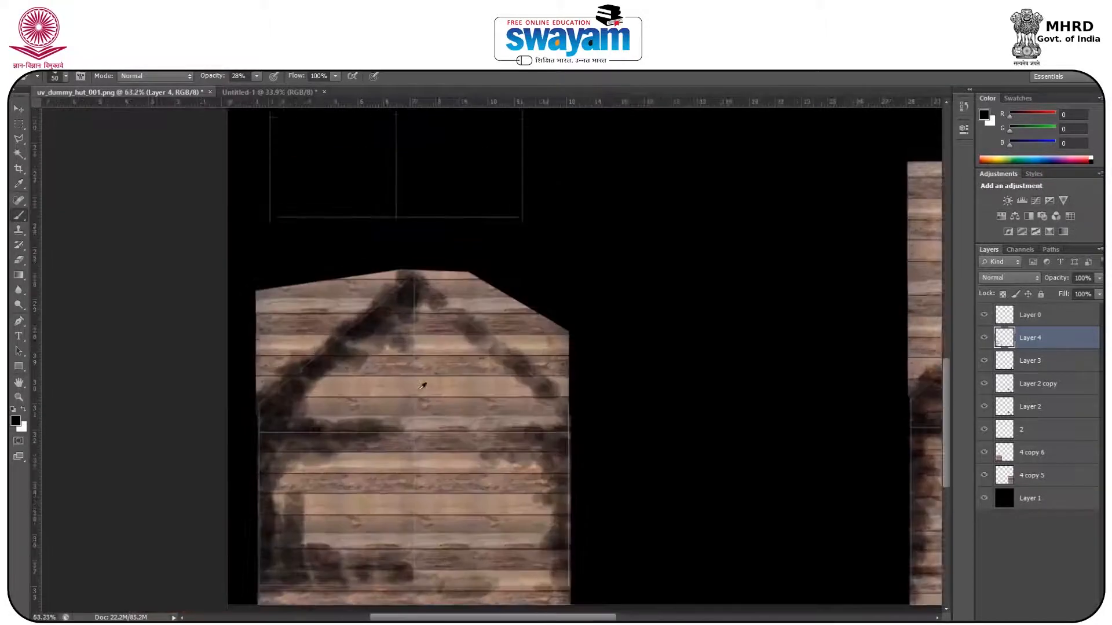
scroll(422, 385, down, 2)
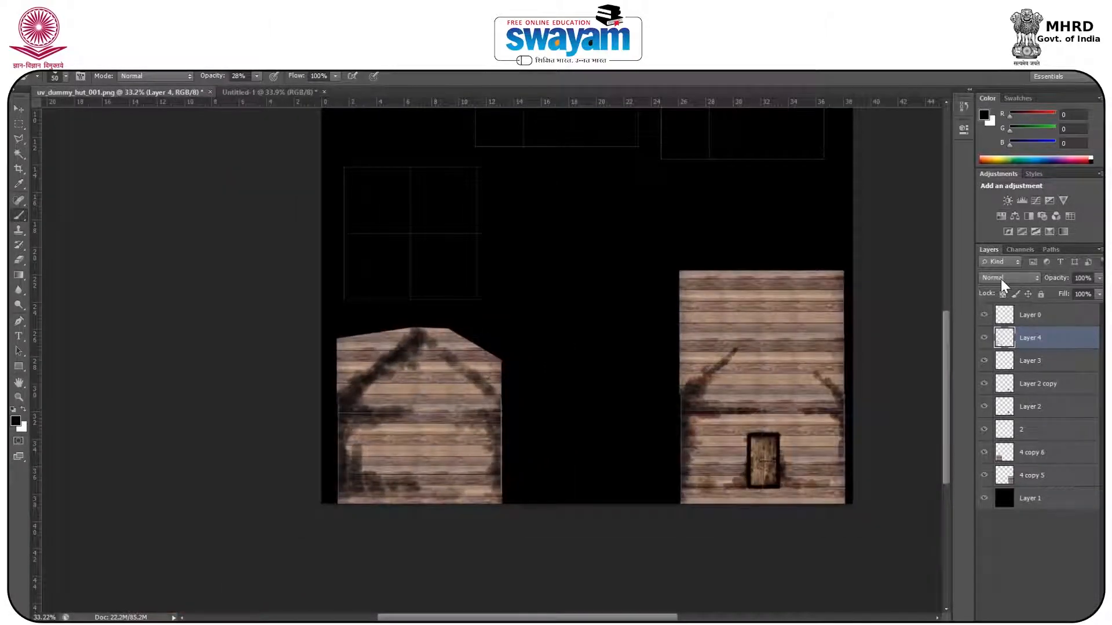
click(1001, 279)
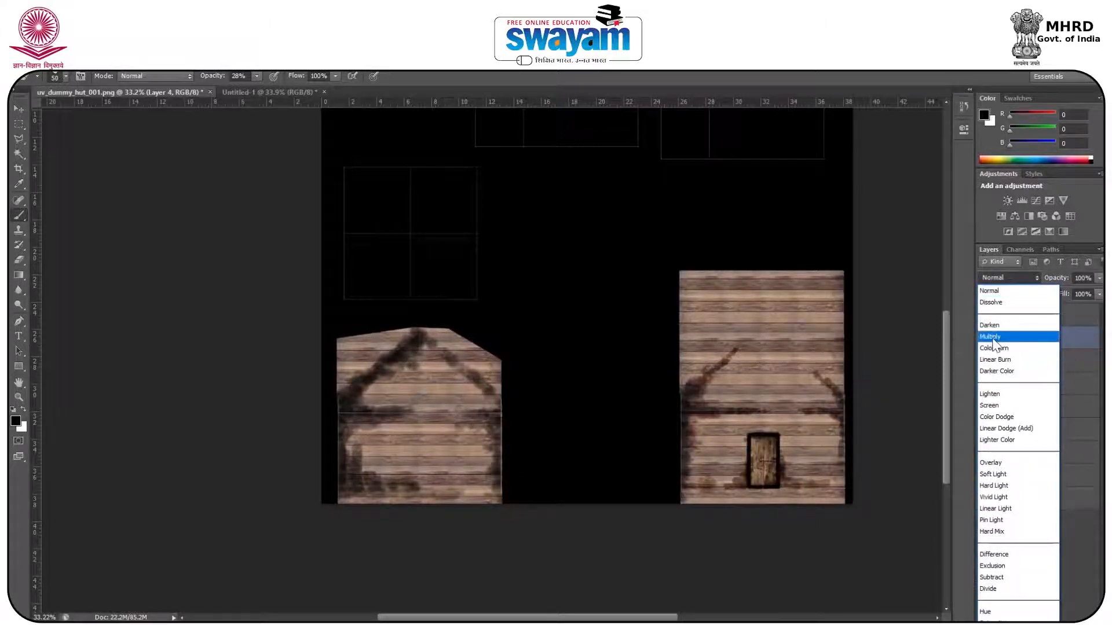
click(990, 463)
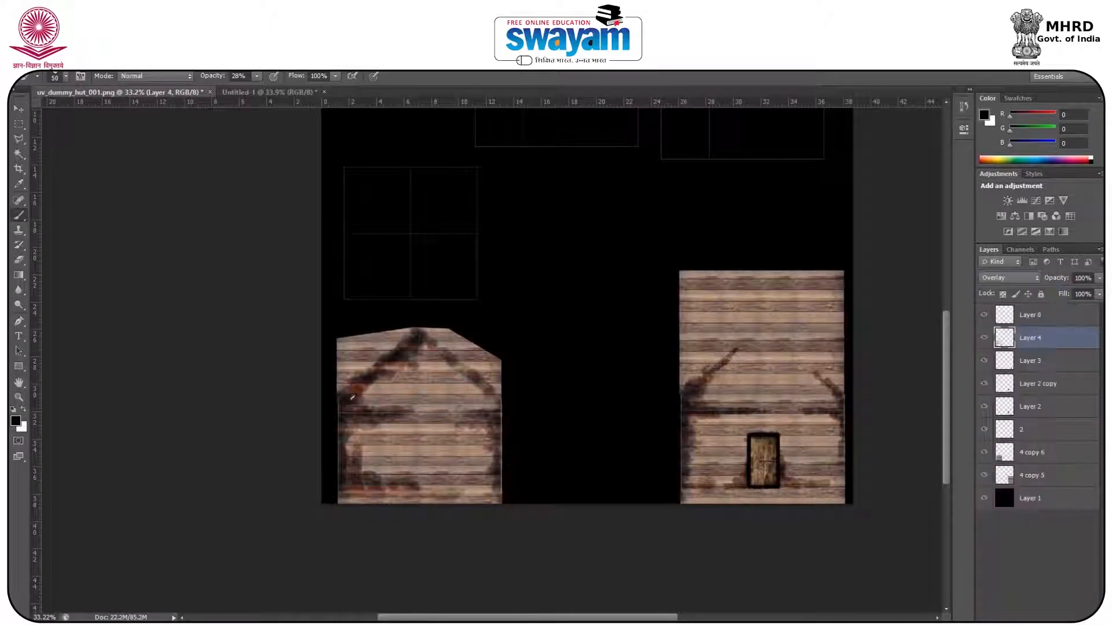
drag(1062, 279, 1043, 280)
- Duplicate Layer 4, set the copy to Normal blend mode at 36% opacity, and deselect it
key(ctrl+j)
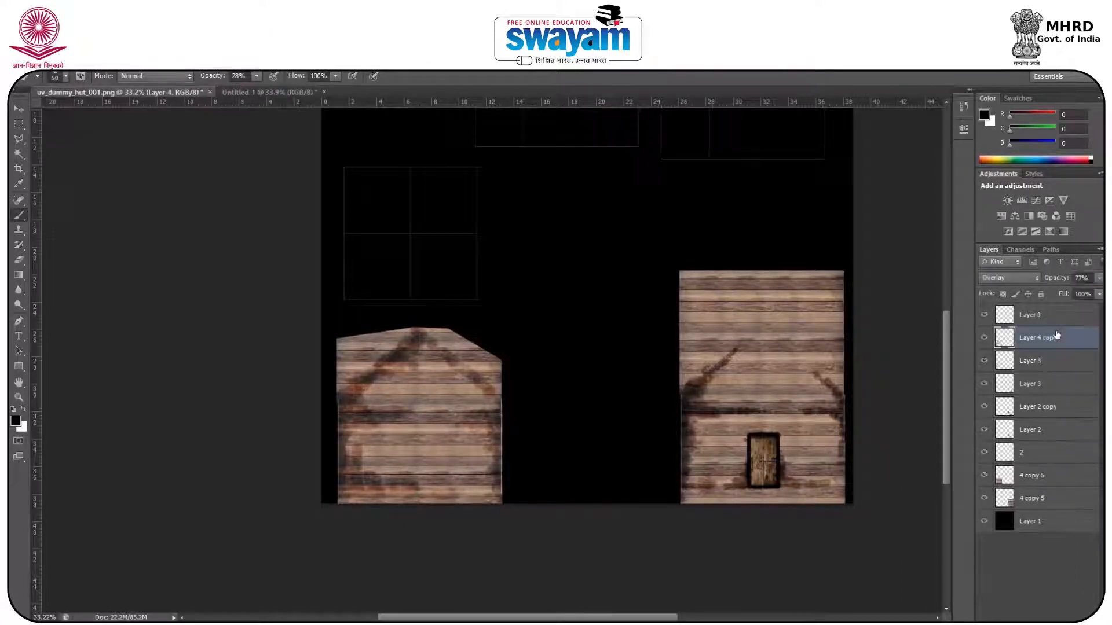
key(ctrl+n)
key(Escape)
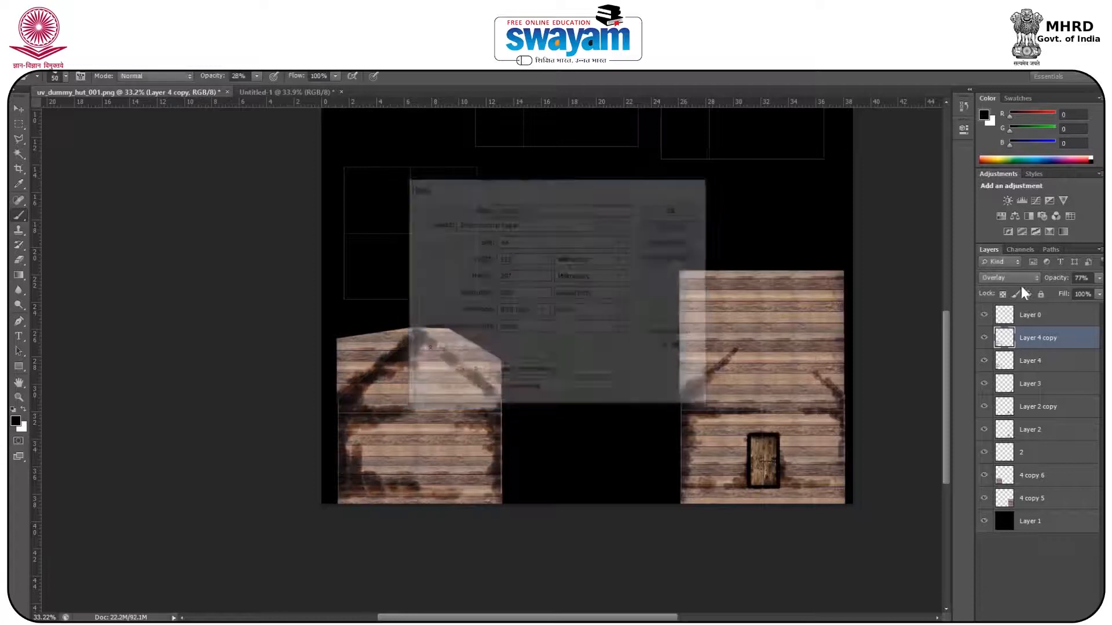
click(1012, 278)
click(1012, 290)
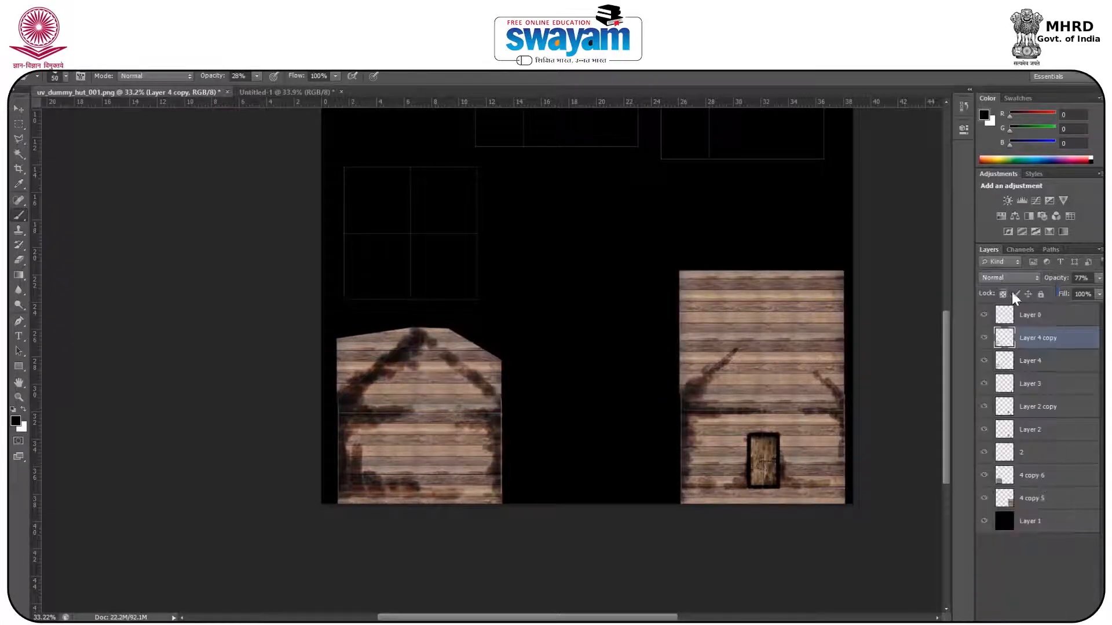
drag(1065, 282, 1037, 282)
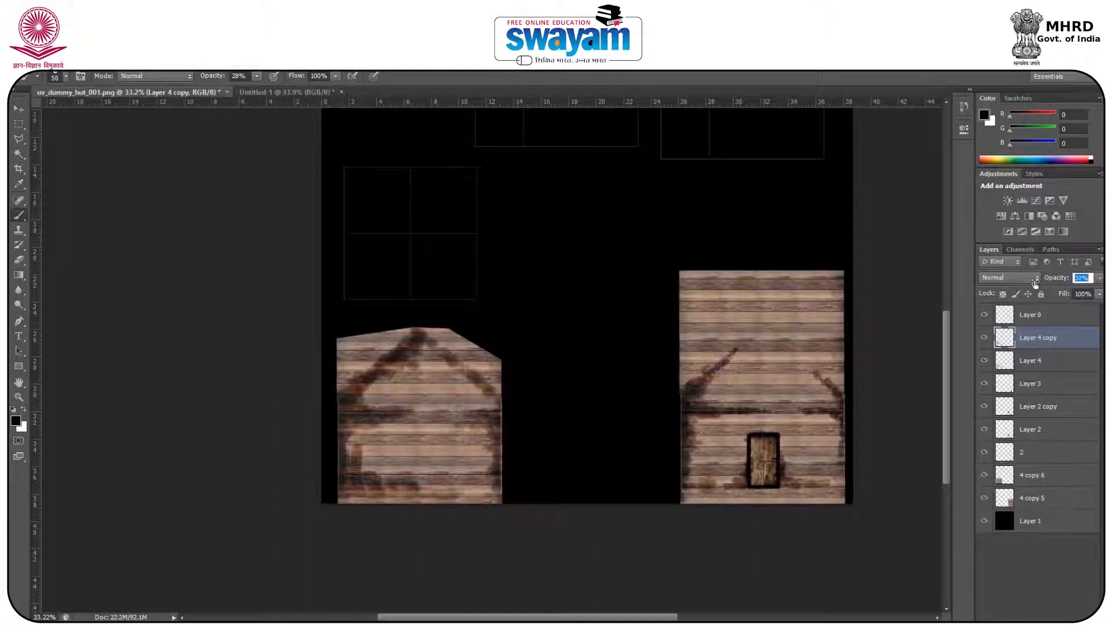
click(864, 411)
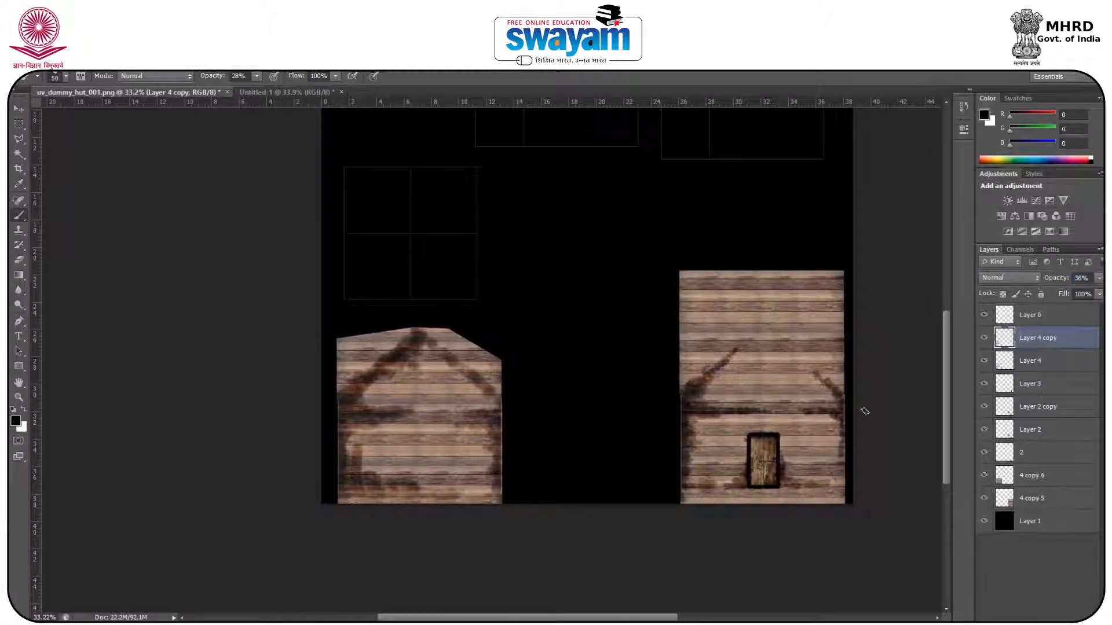
click(1011, 560)
- Switch to the wooden texture folder in File Explorer and place image 2 into the hut texture in Photoshop
scroll(713, 435, up, 3)
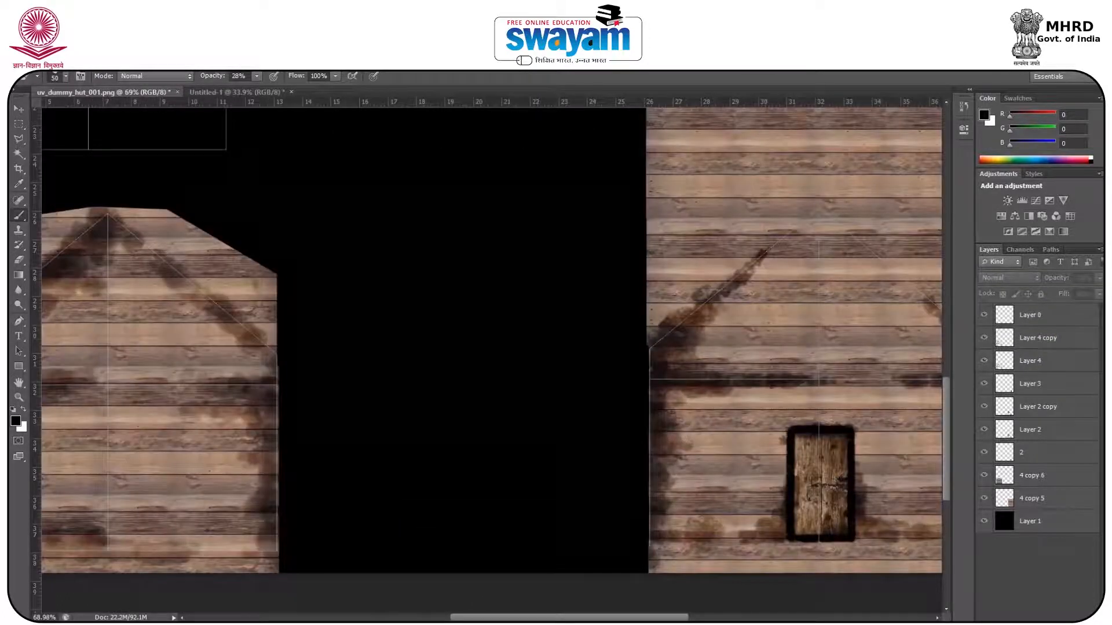
key(alt+Tab)
key(alt+Tab)
key(alt+Tab)
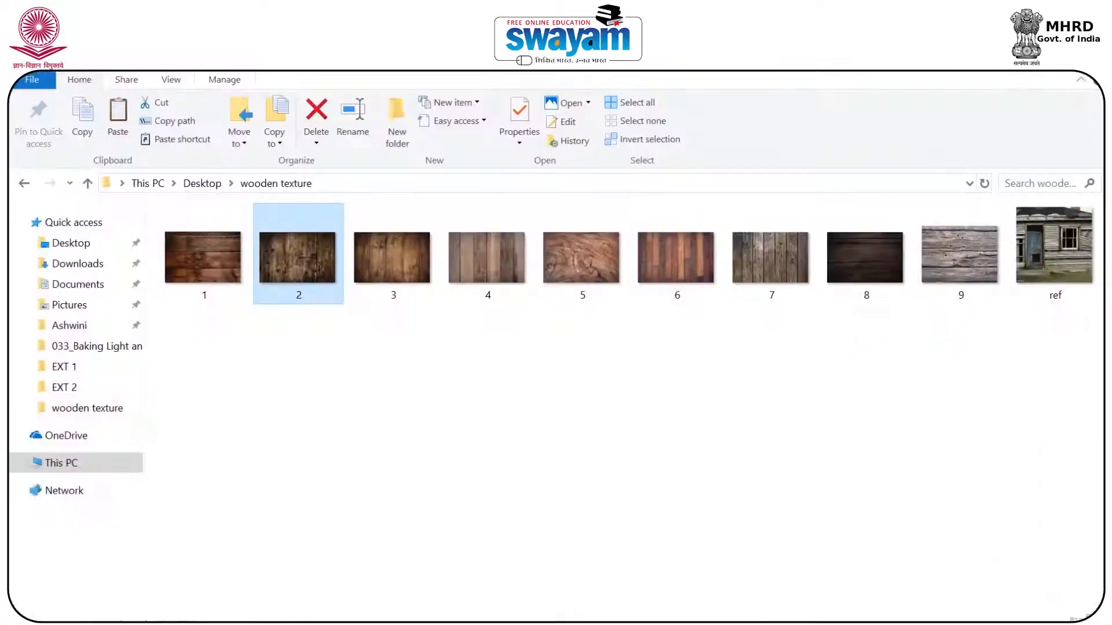
key(alt+Tab)
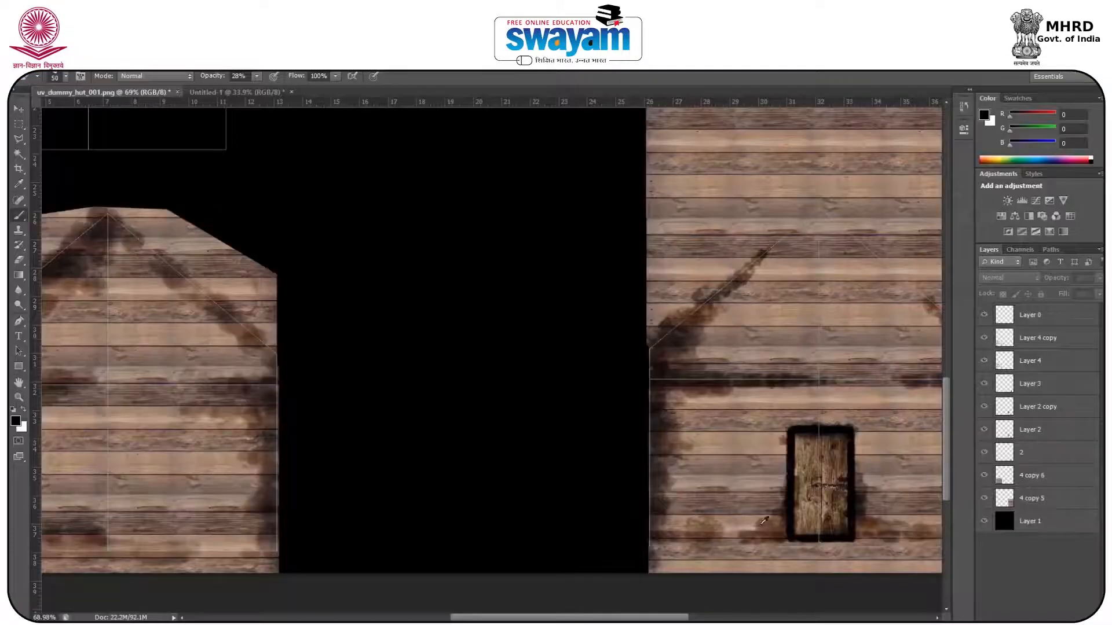
key(alt+Tab)
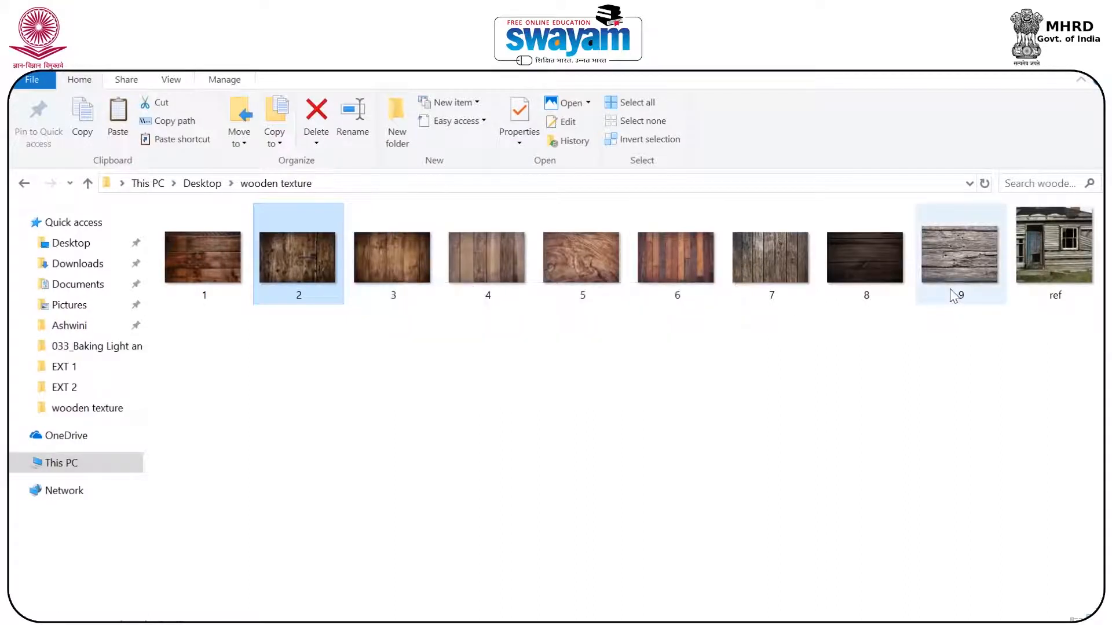
drag(296, 258, 716, 399)
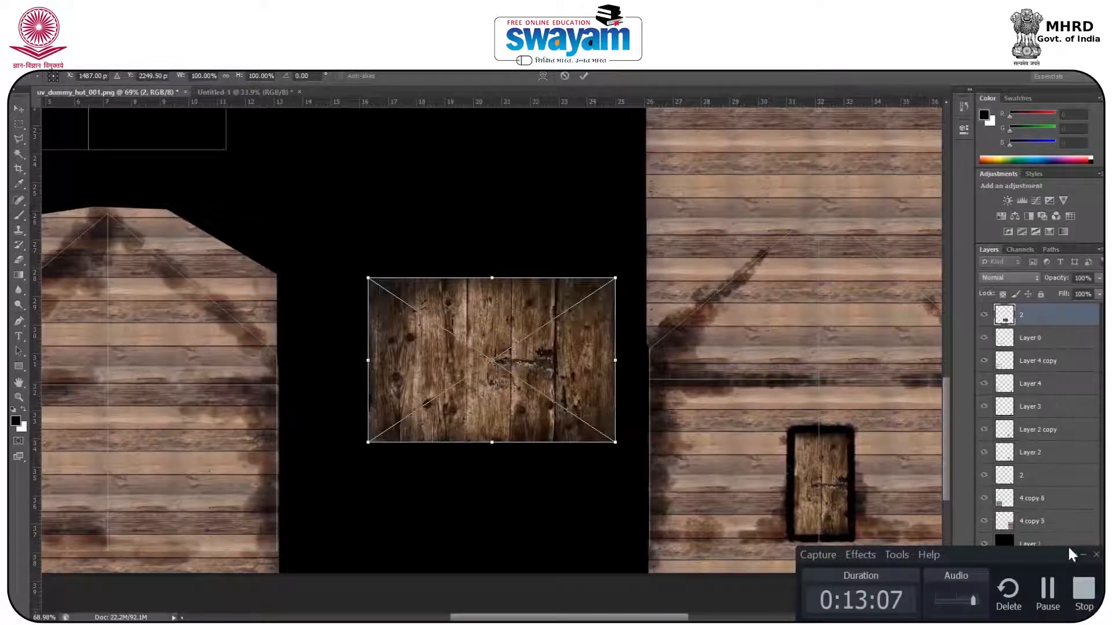
click(1082, 555)
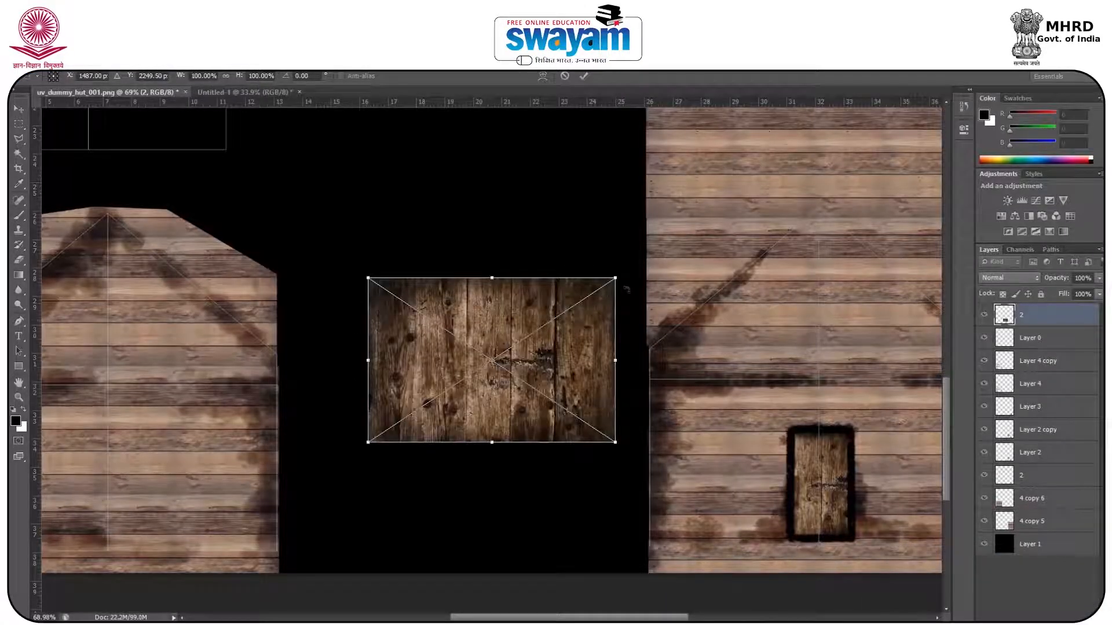
- Scale the placed wood image to about 29% and position it on the wall to the left of the door
drag(615, 279, 791, 400)
drag(797, 505, 743, 476)
scroll(773, 486, up, 4)
key(Return)
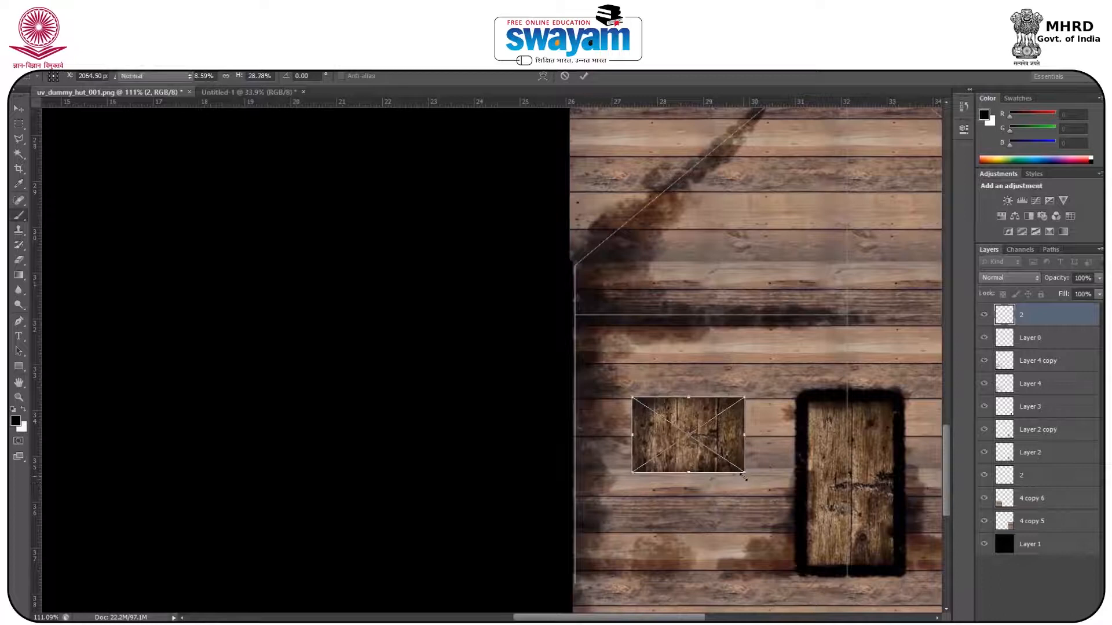
- Add a new layer above the placed wood image and arrange both directly below Layer 0
key(b)
scroll(724, 449, up, 1)
scroll(725, 448, up, 8)
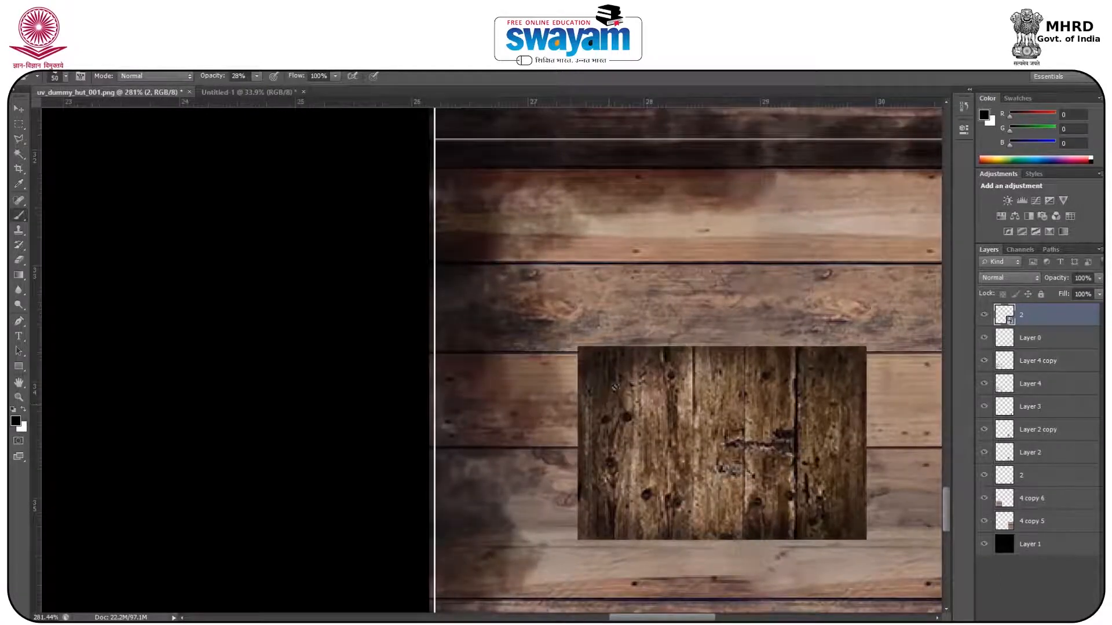
drag(523, 336, 436, 313)
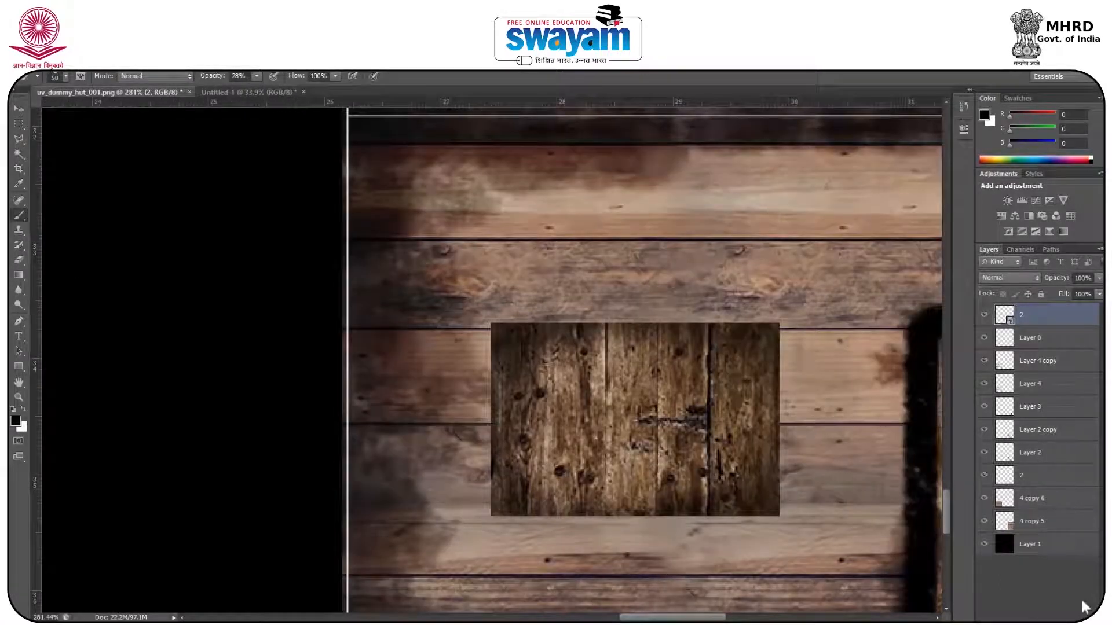
key(ctrl+shift+alt+n)
drag(1033, 338, 1025, 365)
click(1043, 317)
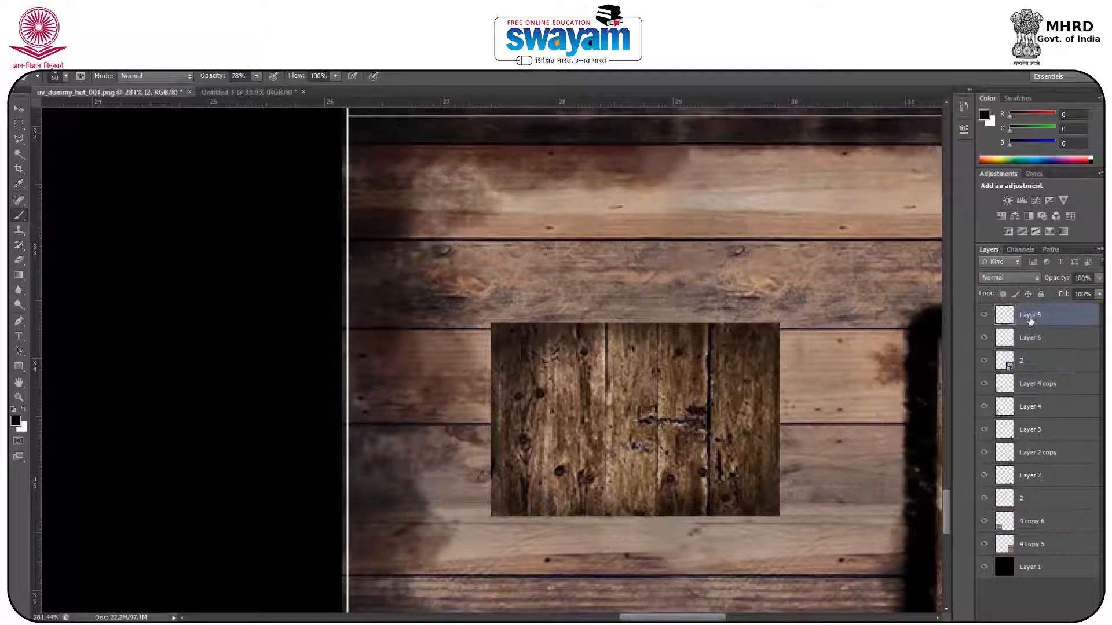
click(1044, 341)
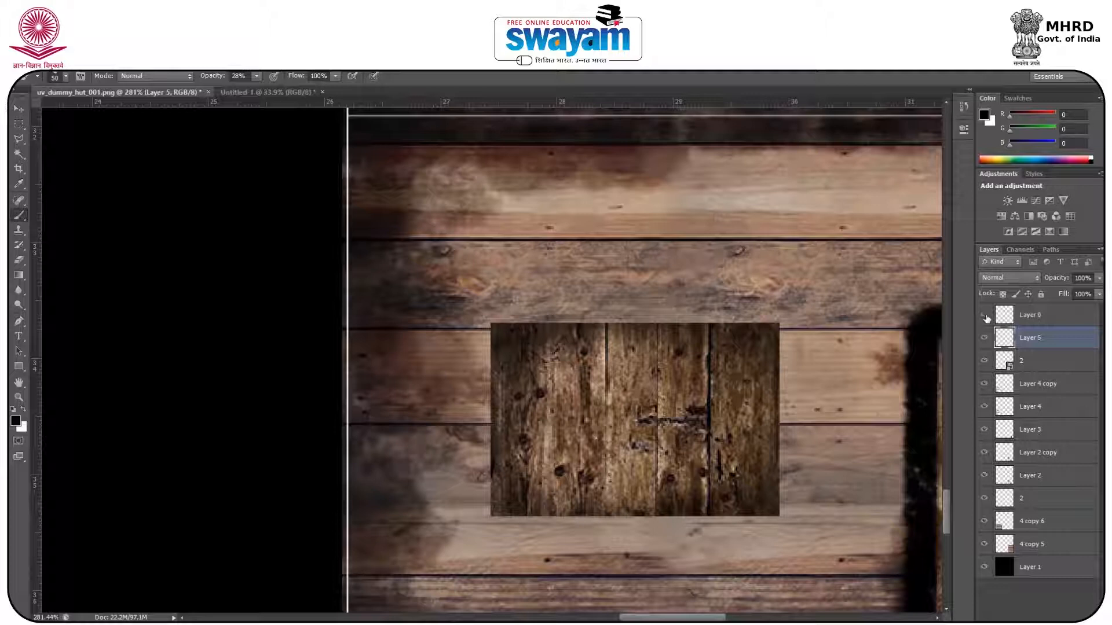
- Hide Layer 0 and examine both grimed walls without the UV lines
scroll(496, 226, down, 2)
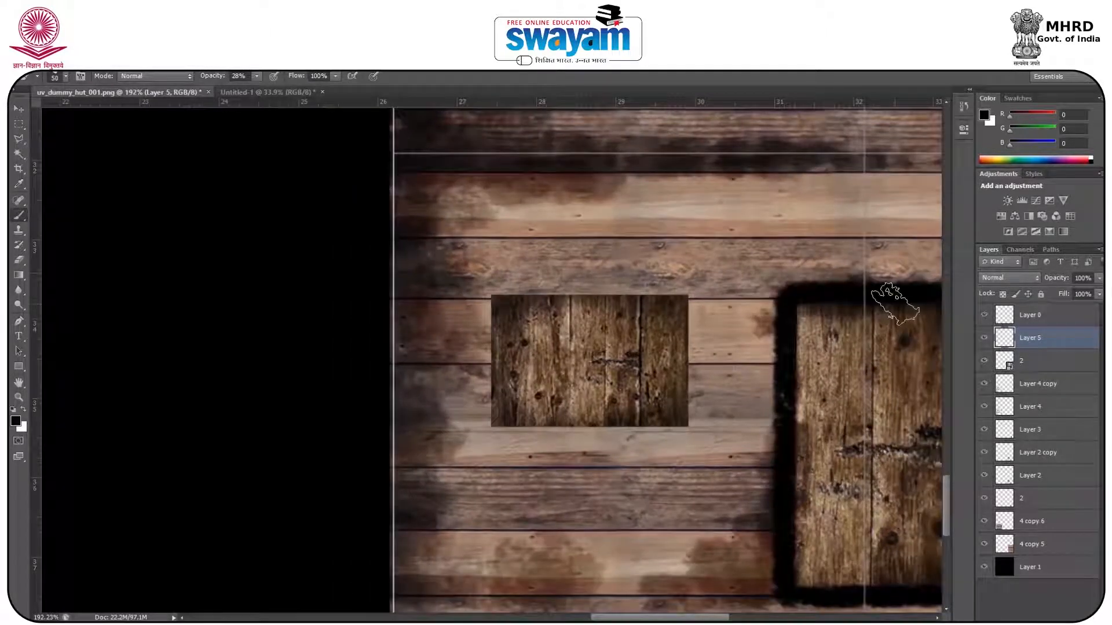
mouse_move(617, 611)
click(667, 542)
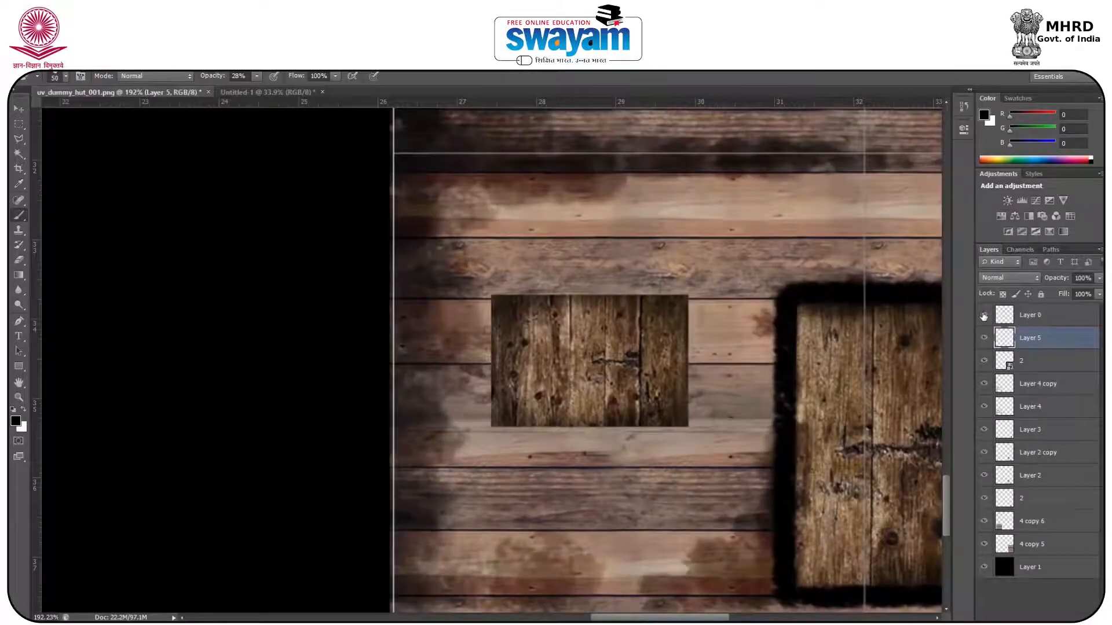
key(ctrl+minus)
key(ctrl+minus)
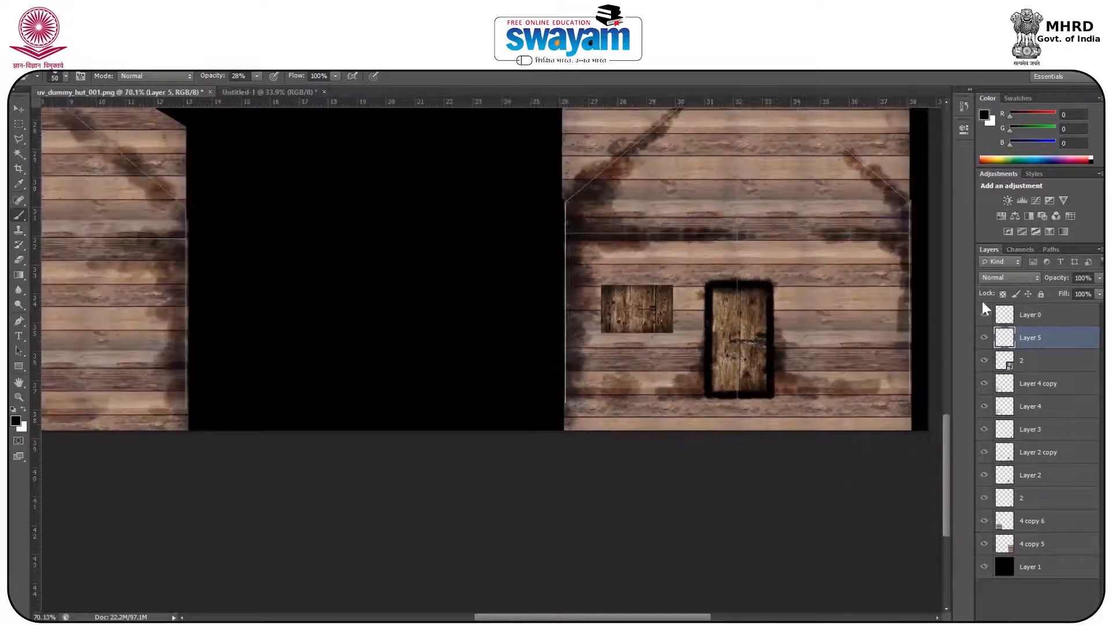
key(ctrl+minus)
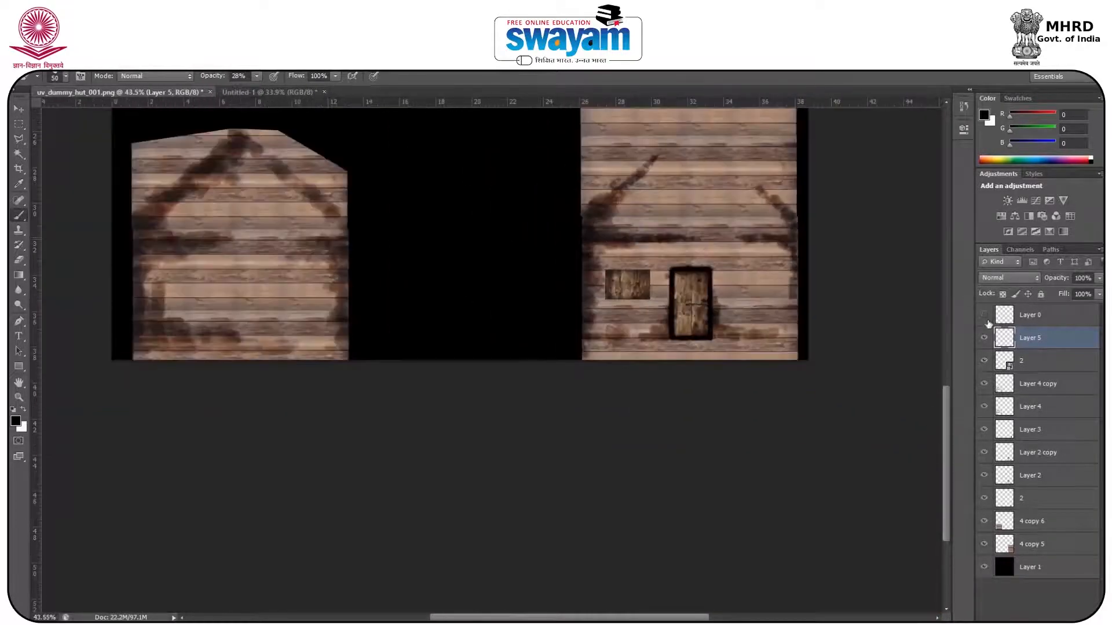
- Show the UV lines of Layer 0 again and rasterize wood layer 2 beside the door
scroll(579, 269, up, 8)
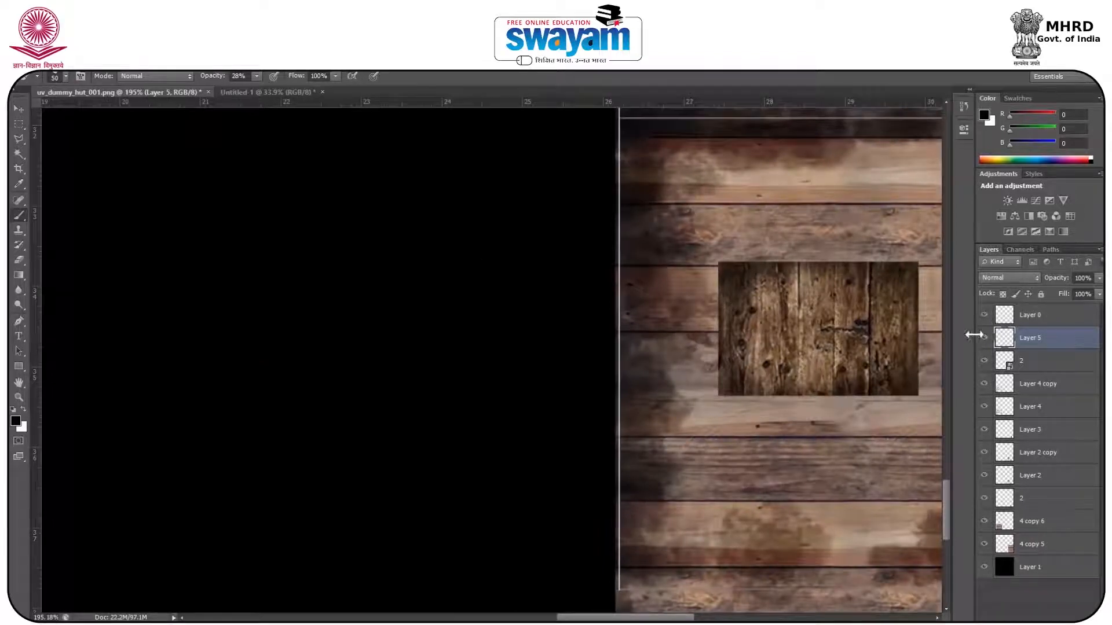
click(984, 360)
click(984, 361)
click(1044, 368)
scroll(660, 293, right, 5)
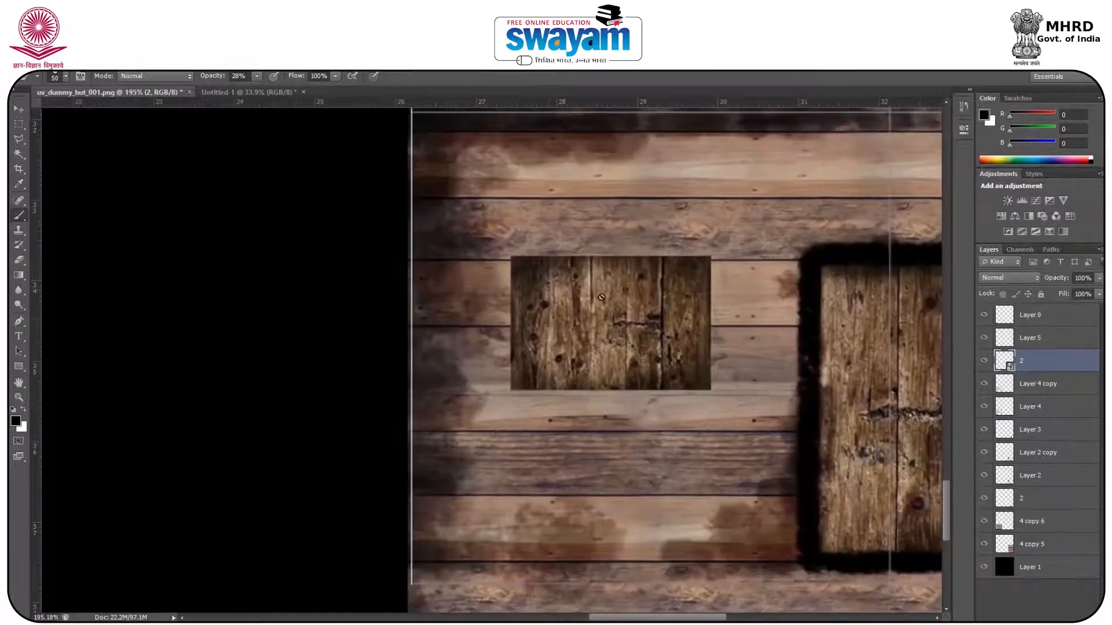
right_click(1055, 366)
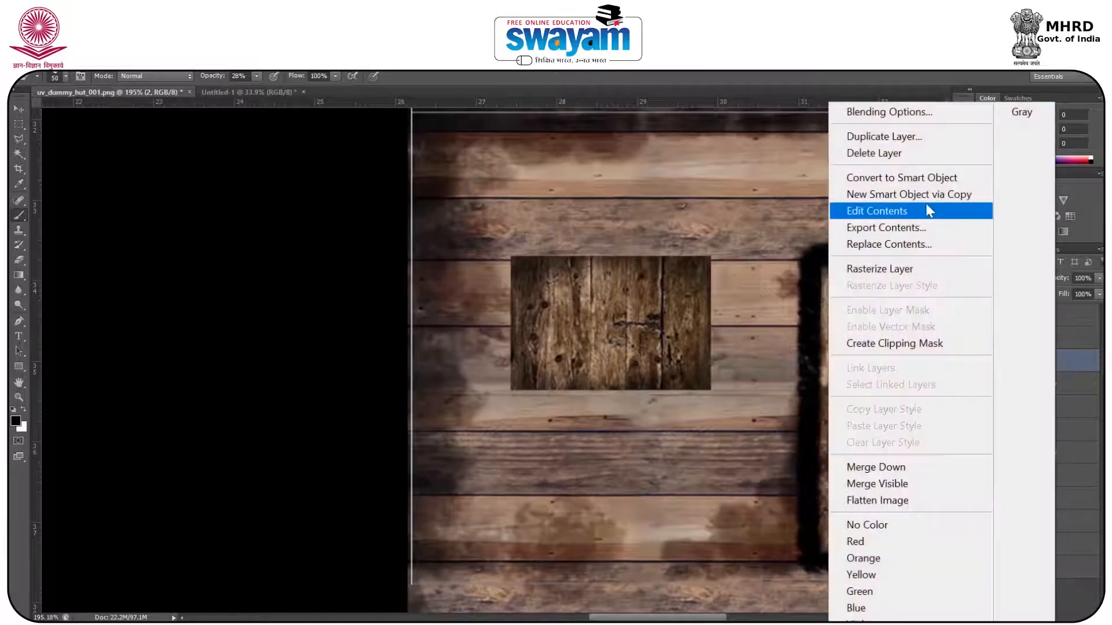
click(880, 269)
- Cut a rectangle out of the wood panel's centre so that a narrow frame remains around the window opening
click(19, 124)
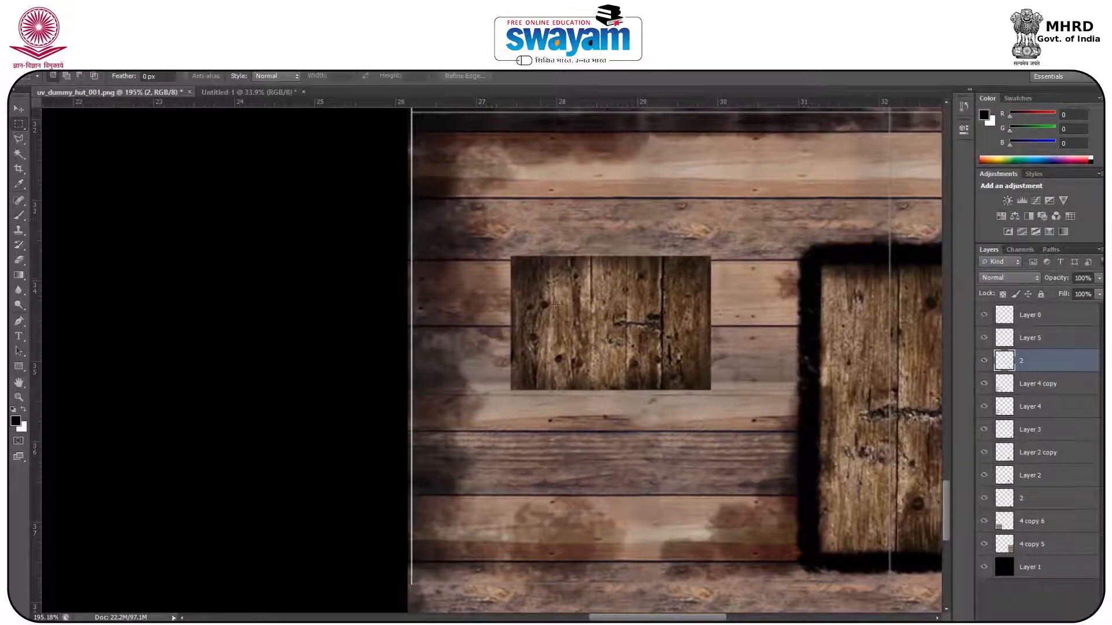
drag(529, 269, 692, 375)
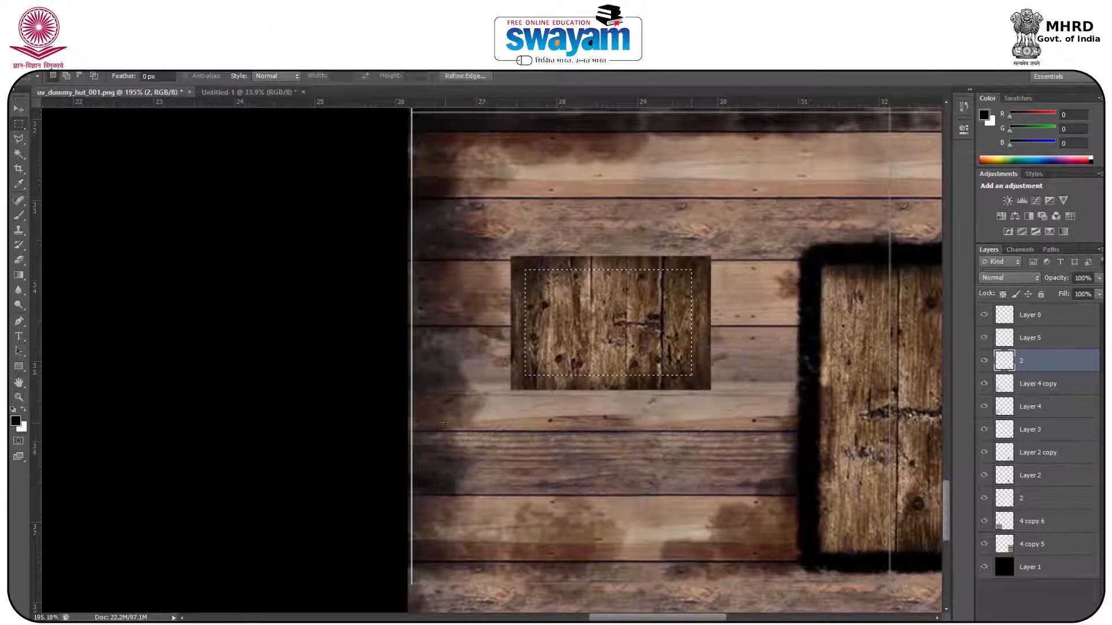
key(Delete)
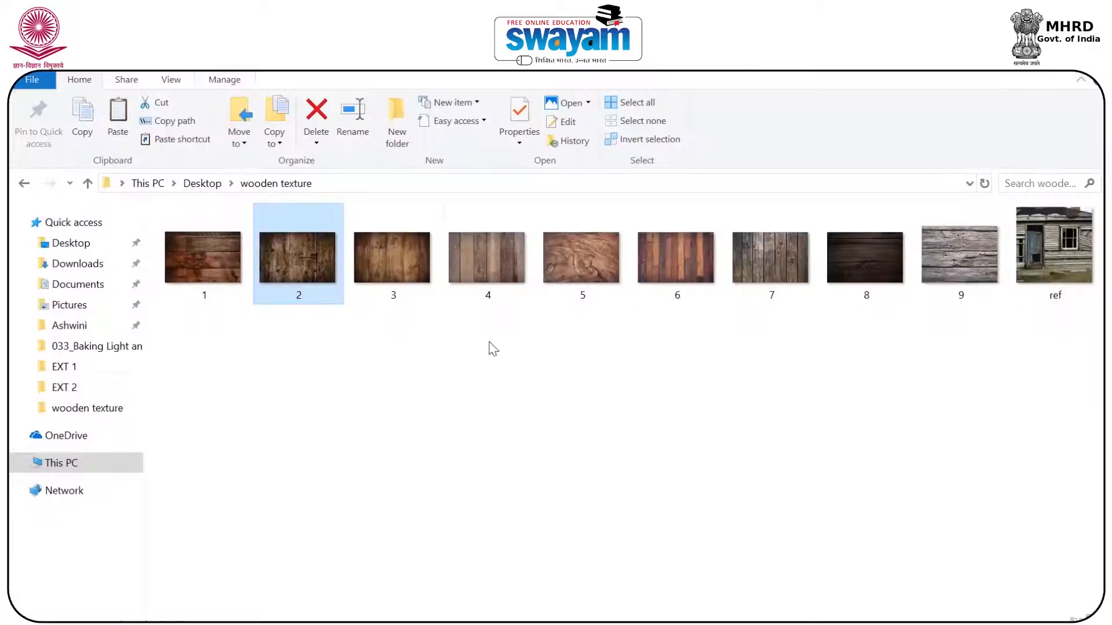
- Place image 4 from the wooden texture folder into the hut texture and scale it to about 5.8%
drag(489, 266, 612, 372)
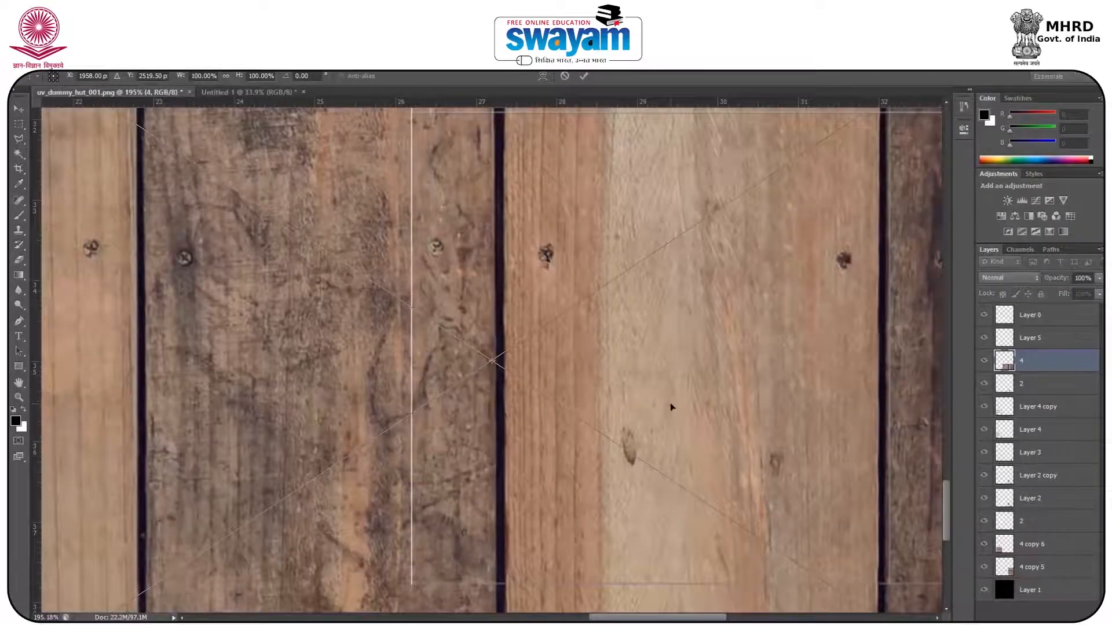
scroll(672, 407, down, 10)
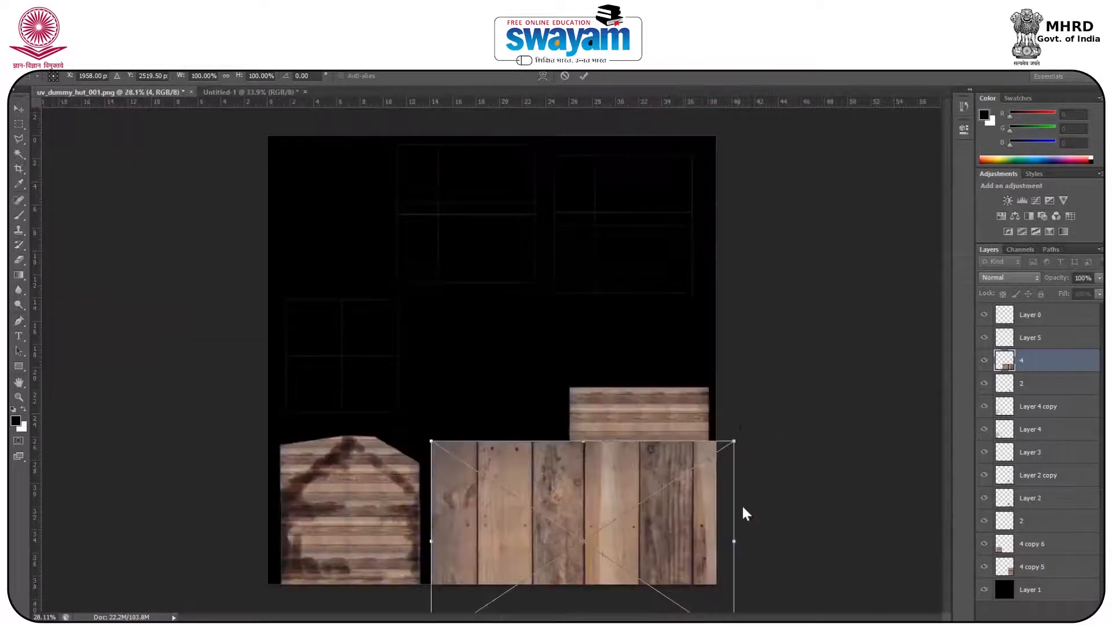
drag(718, 456, 556, 538)
scroll(568, 542, up, 6)
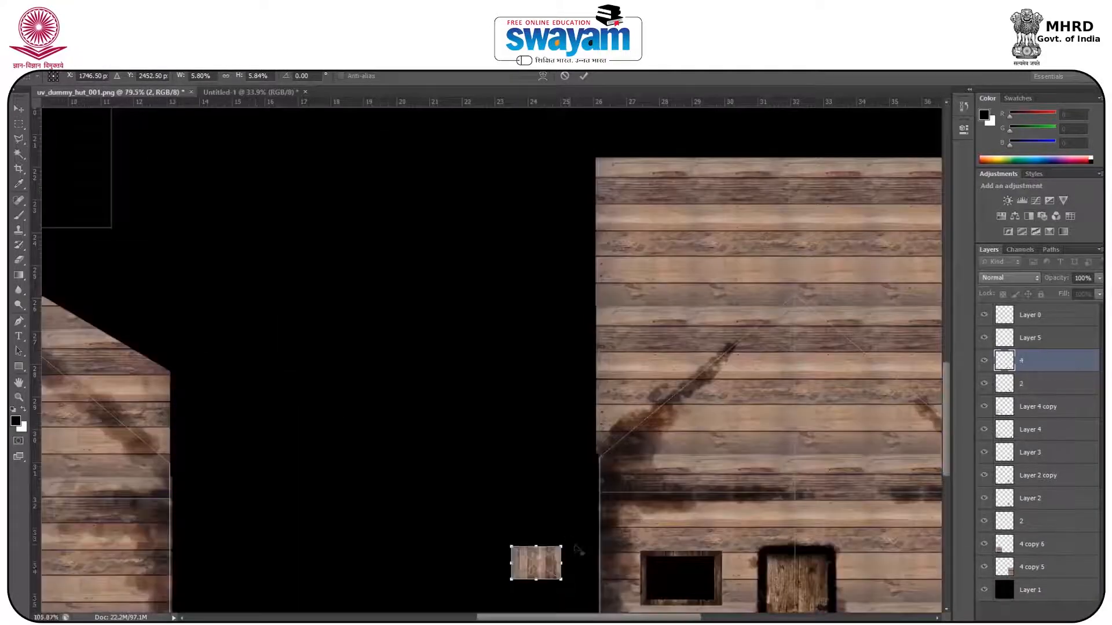
drag(628, 543, 626, 395)
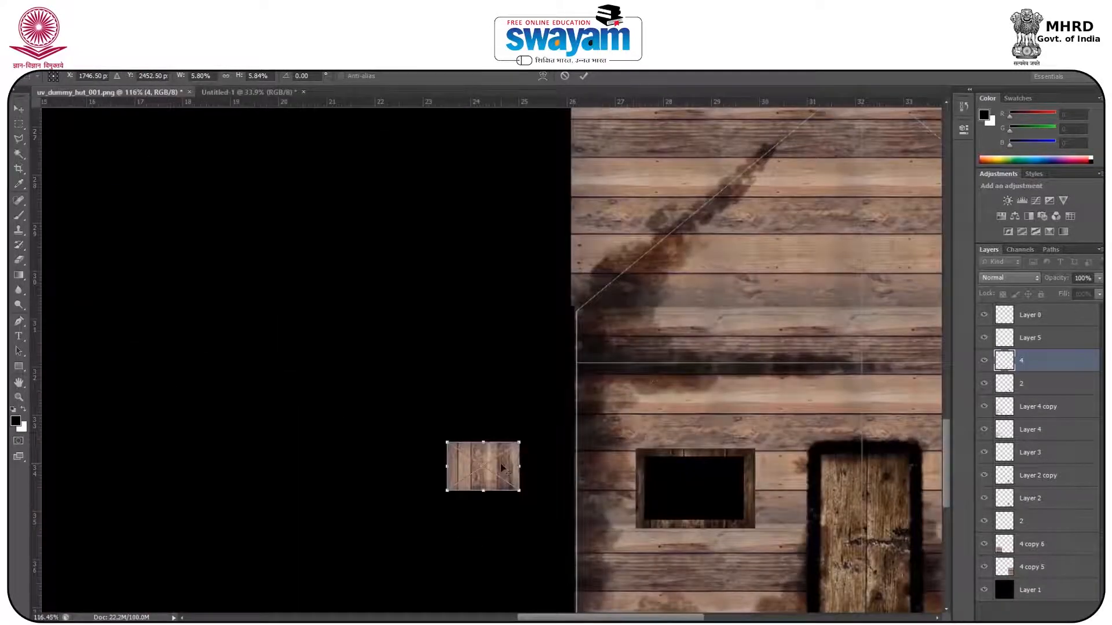
- Position the placed plank image in the upper-left part of the window opening and narrow its width
scroll(503, 468, up, 2)
drag(503, 468, 780, 501)
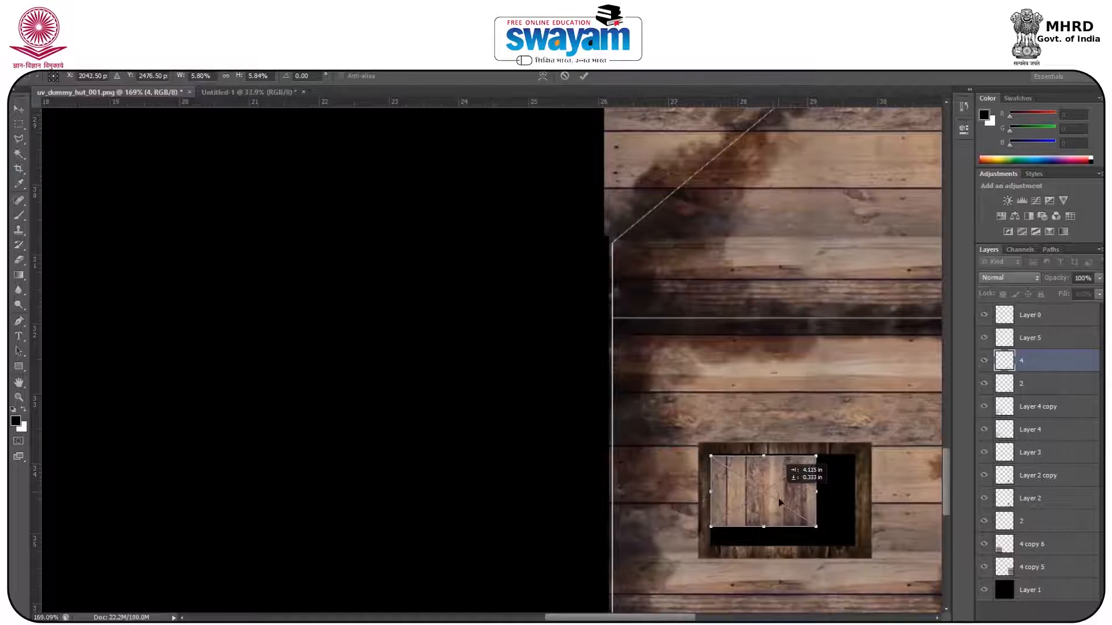
scroll(788, 499, up, 3)
drag(849, 482, 772, 482)
key(Return)
- Rasterize layer 4, the plank image inside the window opening
right_click(1040, 348)
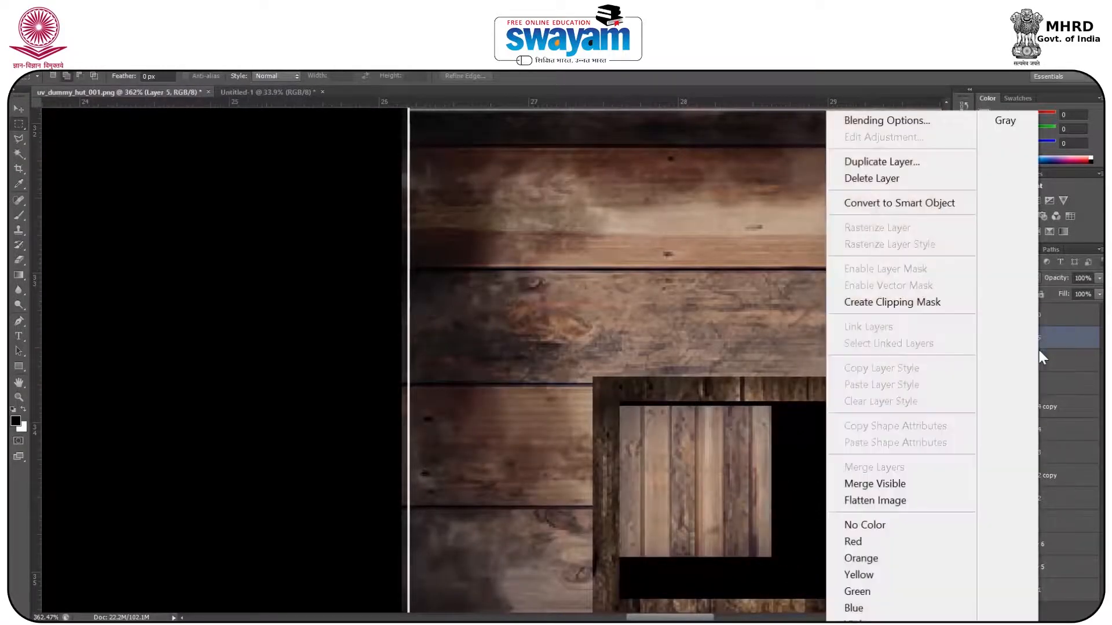
click(1082, 360)
right_click(1062, 359)
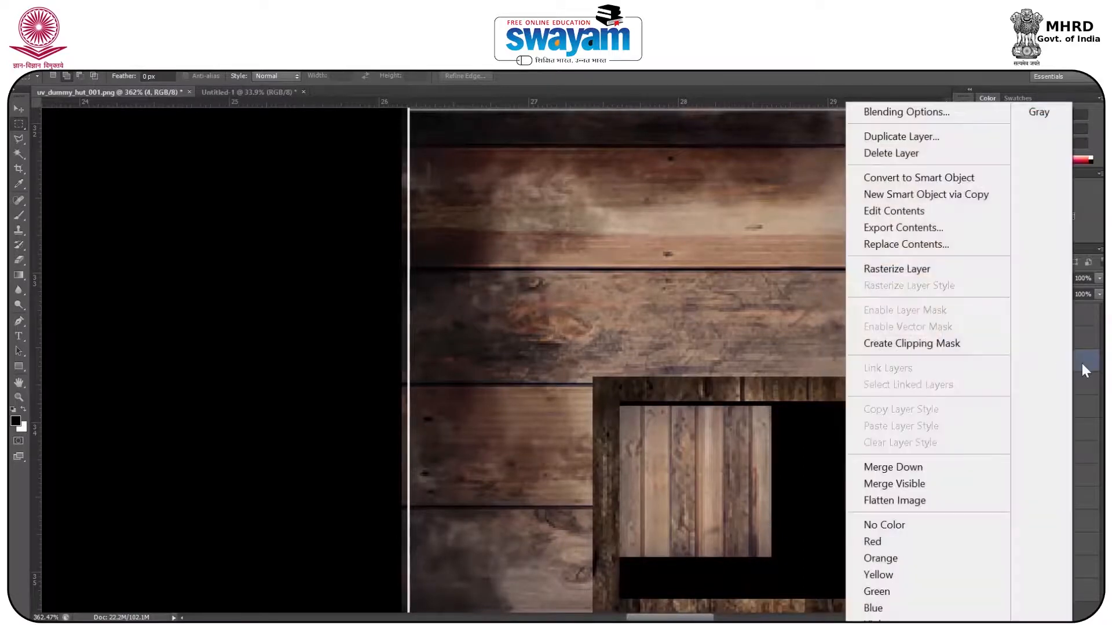
right_click(1081, 360)
click(927, 270)
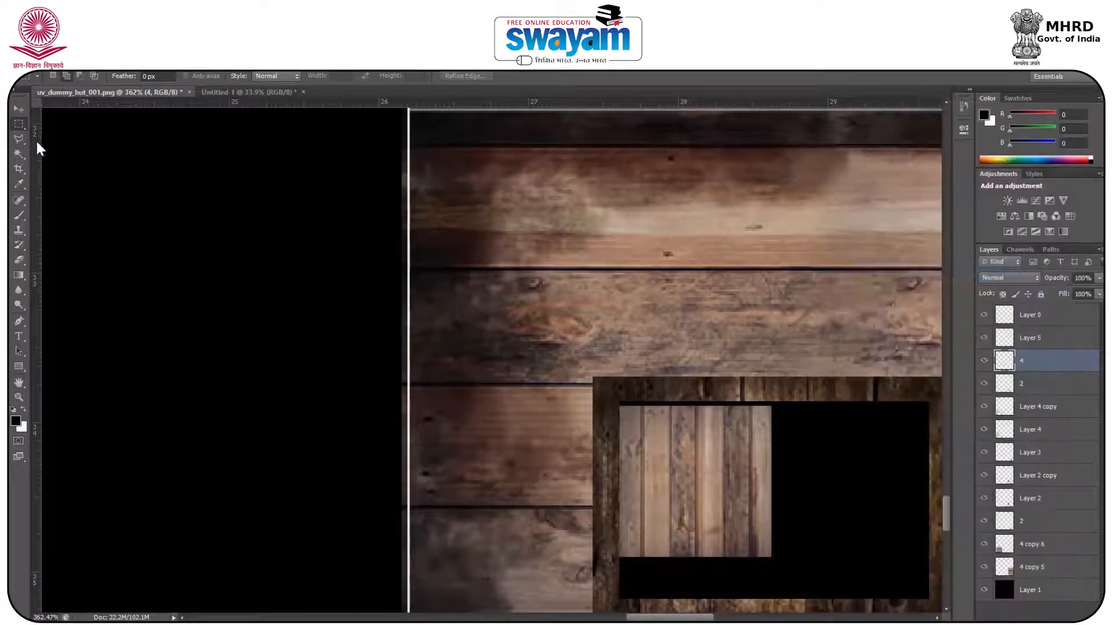
- Isolate one dark vertical plank on layer 4 by deleting everything around it, and clear the selection
drag(643, 397, 668, 577)
drag(721, 394, 753, 580)
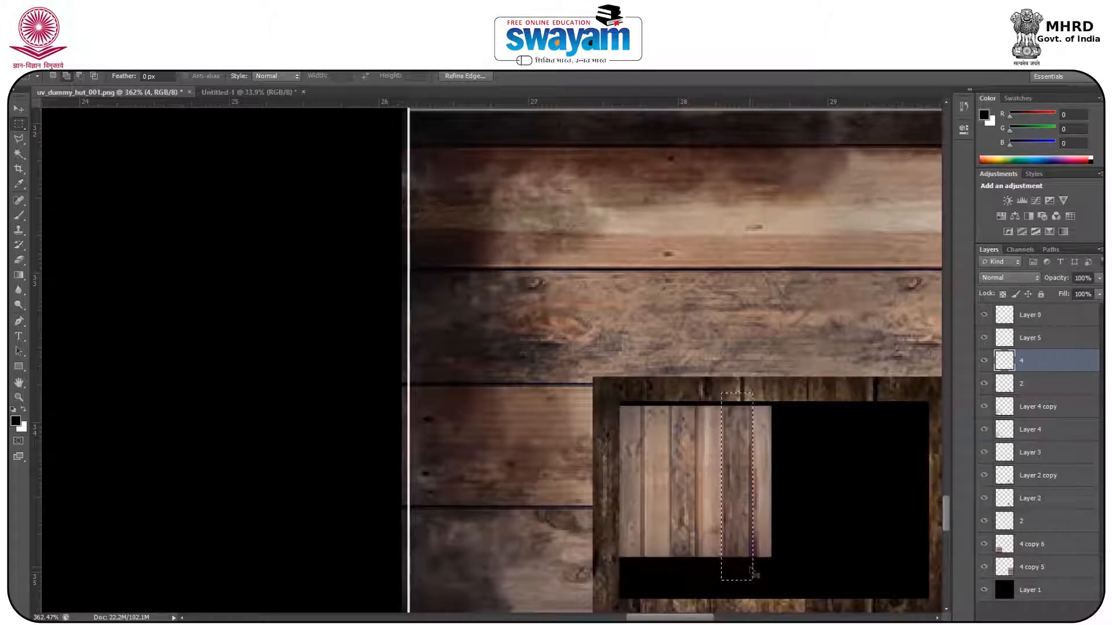
key(ctrl+shift+i)
key(Delete)
key(ctrl+d)
- Make the plank the left window bar by stretching its height to about 130% to span the opening and narrowing it
drag(794, 370, 747, 312)
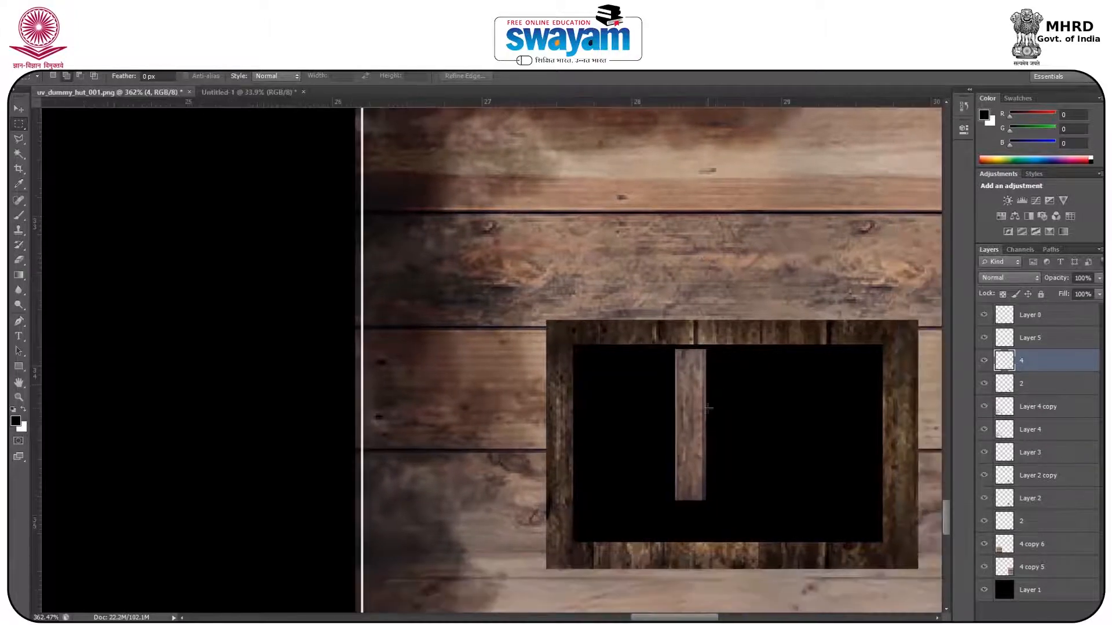
key(v)
drag(689, 432, 645, 427)
key(ctrl+t)
drag(648, 511, 647, 543)
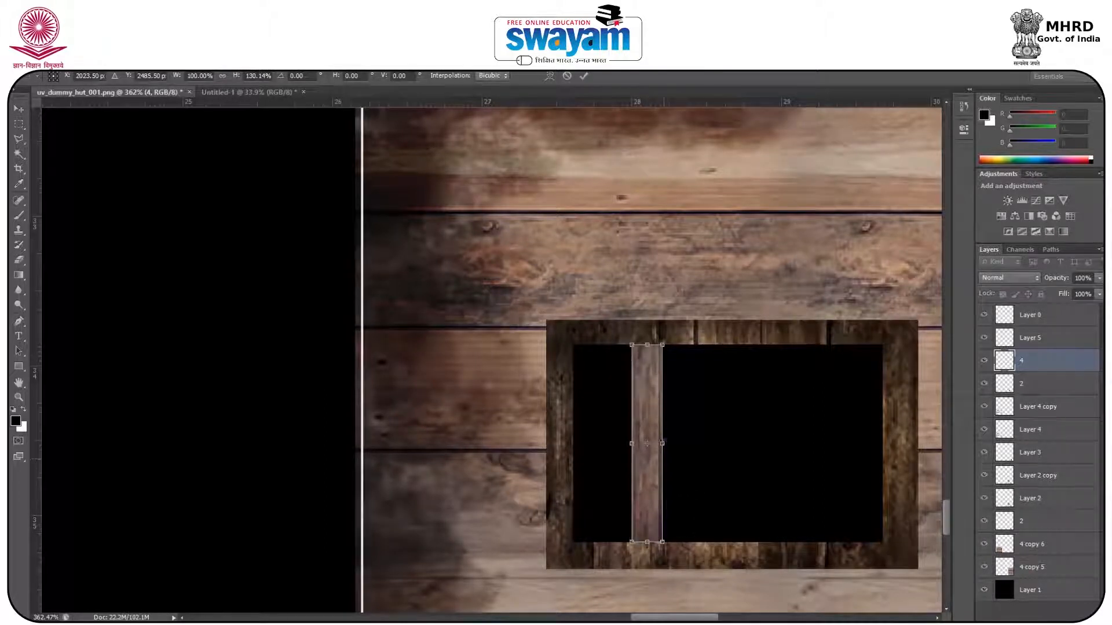
drag(662, 444, 653, 444)
key(Return)
- Duplicate the window bar twice and space the copies evenly across the opening
drag(647, 401, 828, 408)
drag(760, 405, 740, 405)
scroll(801, 421, down, 3)
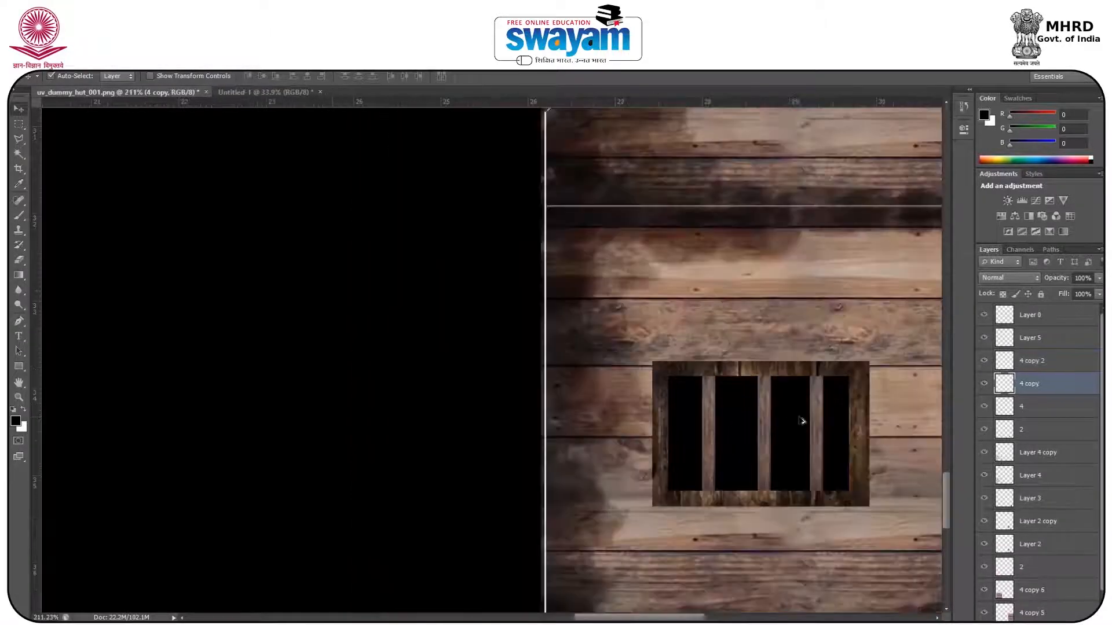
- Toggle the visibility of the lower layers to examine which walls, door and grime parts each one holds
scroll(801, 421, down, 8)
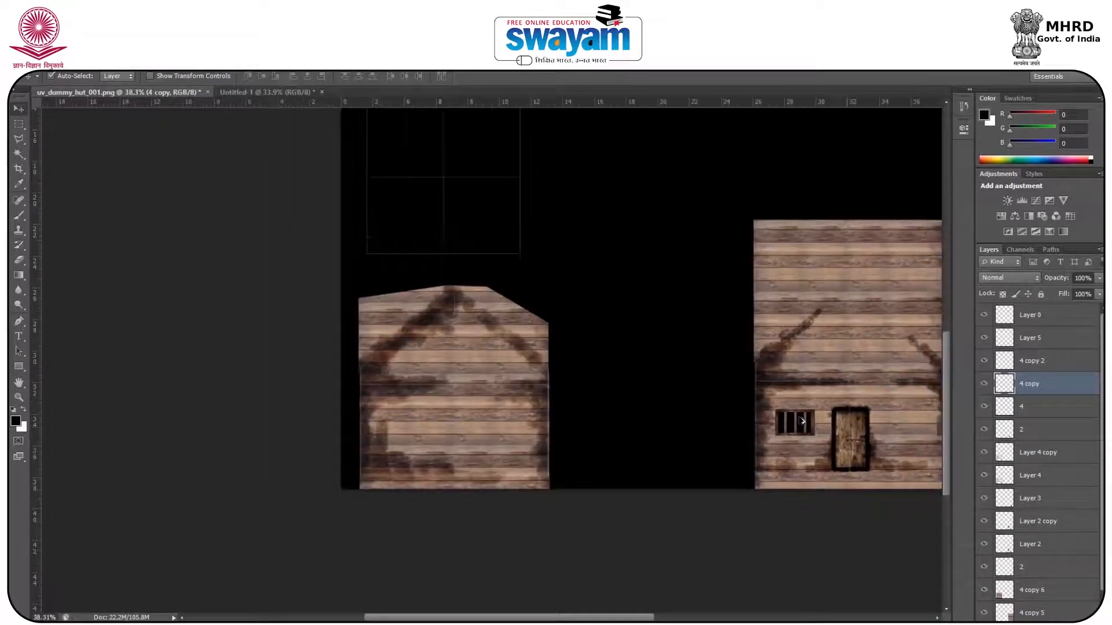
scroll(1022, 493, down, 1)
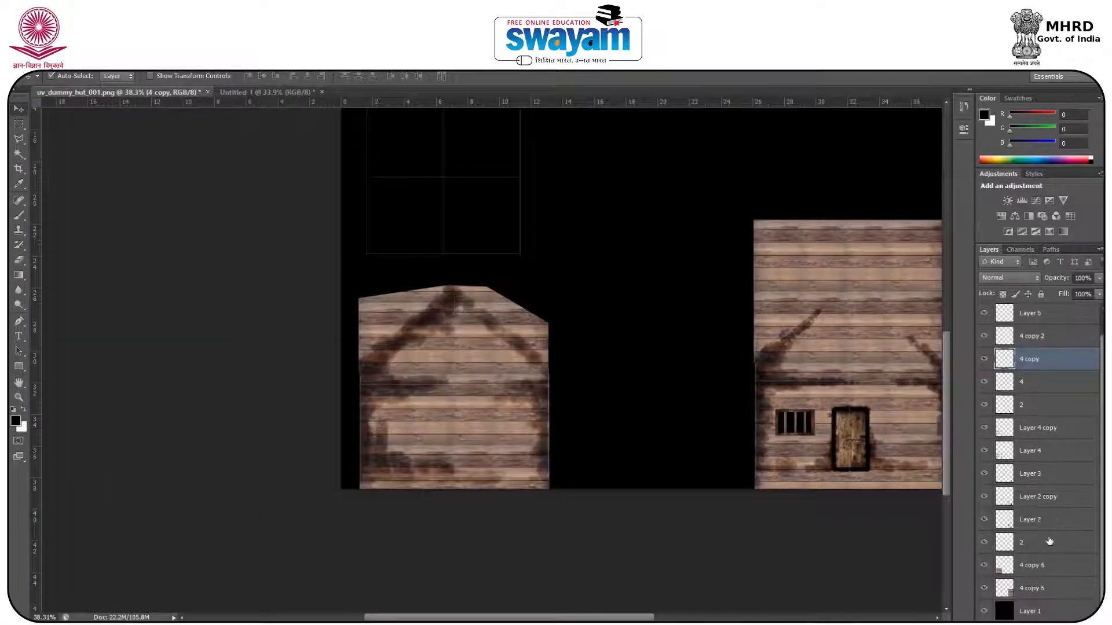
click(1041, 589)
click(984, 589)
click(983, 589)
click(984, 567)
click(985, 568)
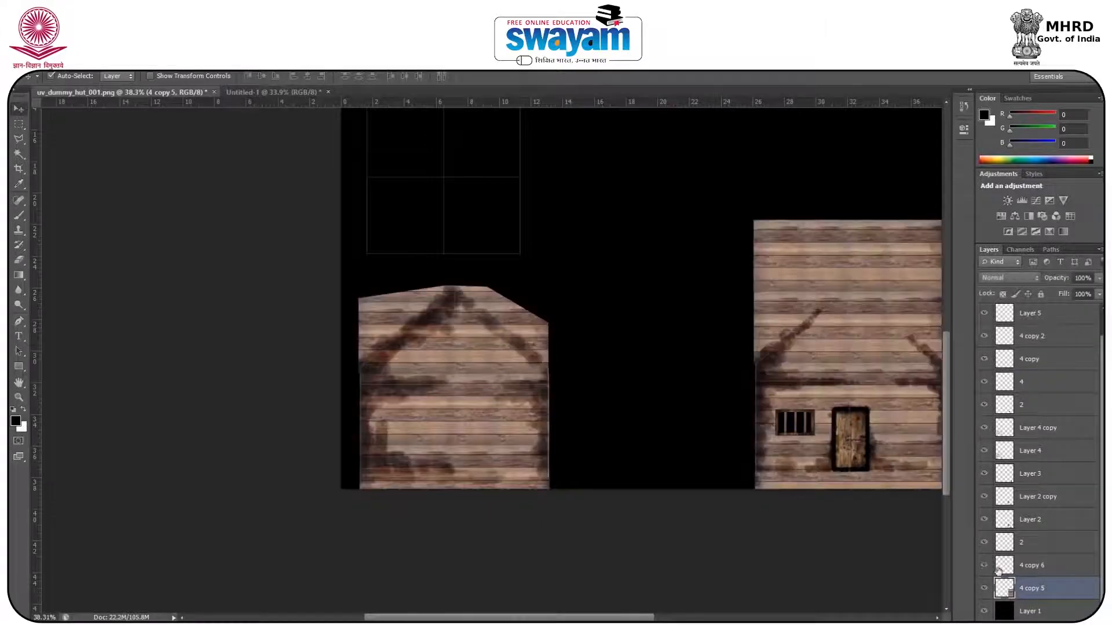
click(1001, 568)
click(1006, 546)
click(985, 545)
click(984, 545)
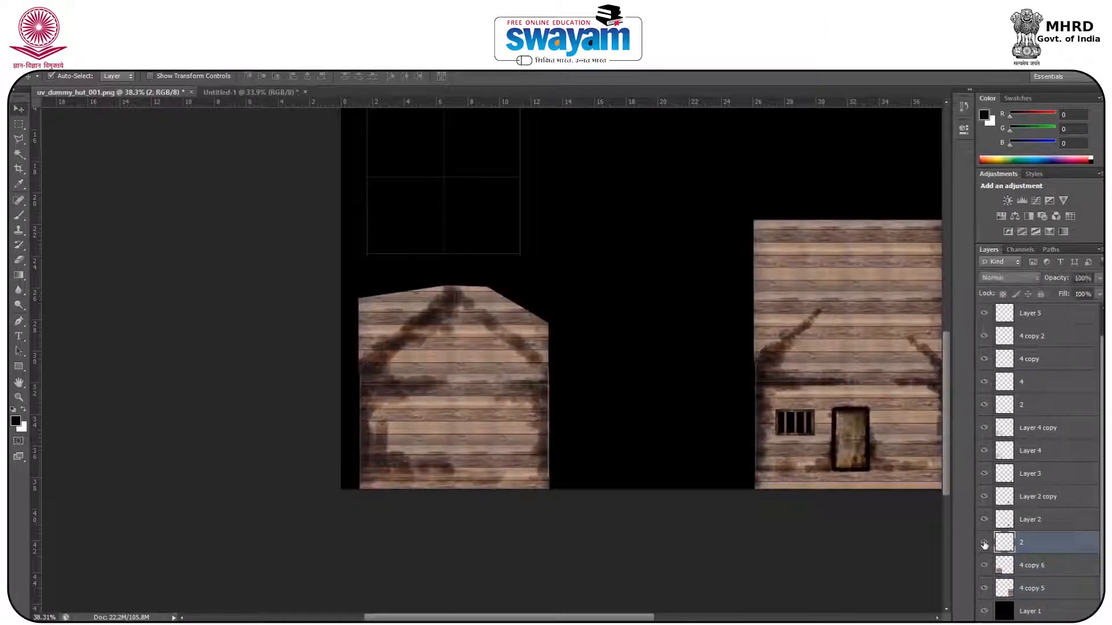
click(985, 521)
click(984, 497)
click(984, 519)
click(985, 497)
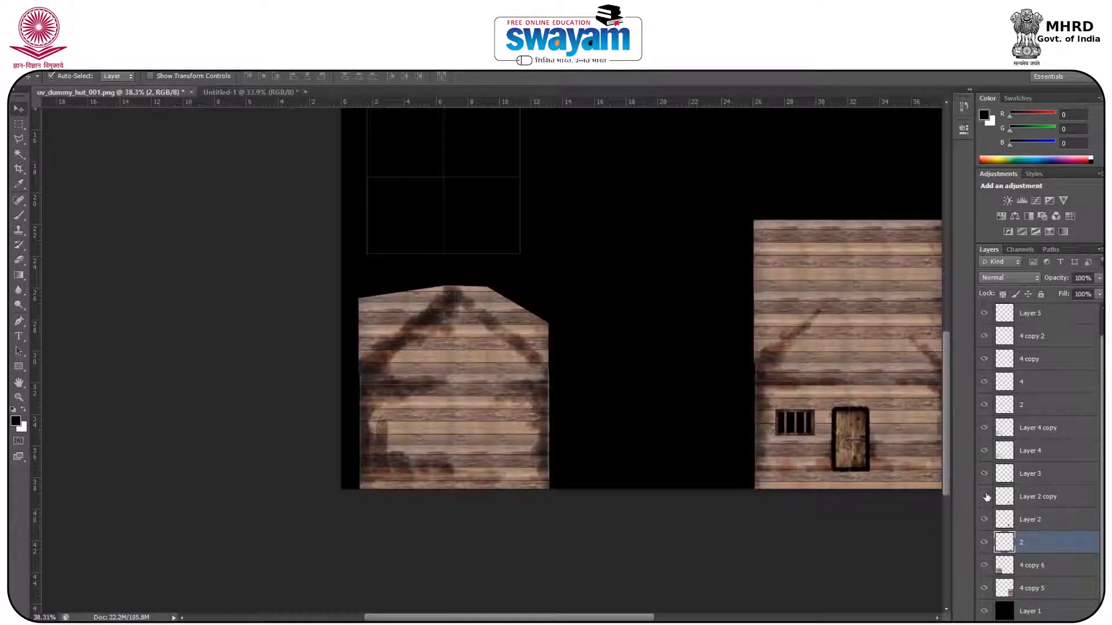
click(984, 497)
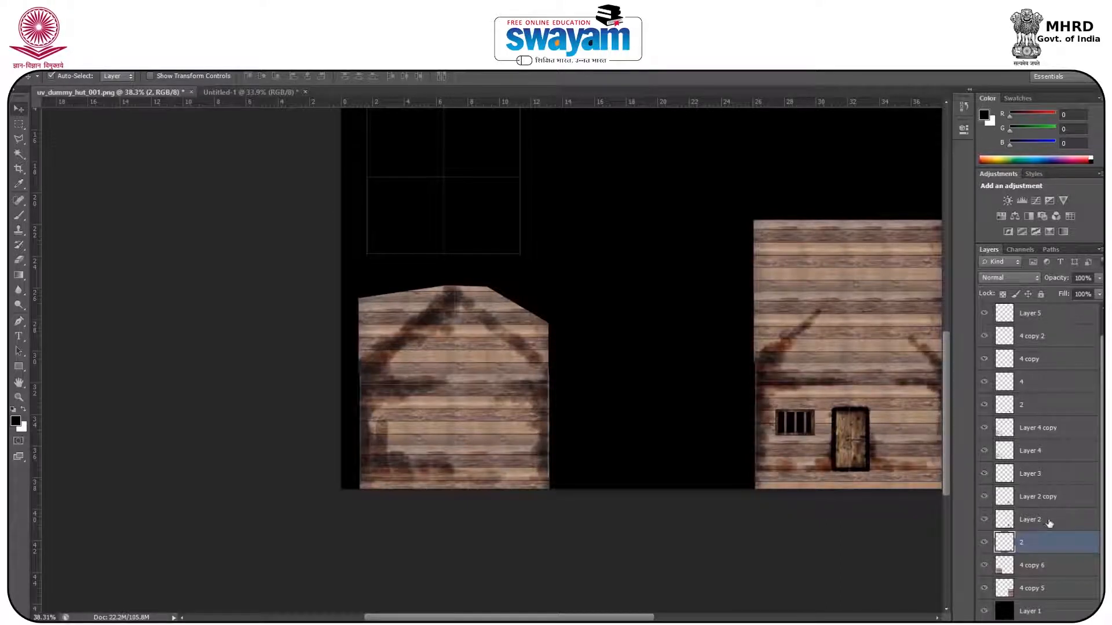
- Merge the door and grime layers from layer 2 above 4 copy 6 up to Layer 4 copy into one layer
shift+click(1030, 519)
shift+click(1031, 474)
shift+click(1030, 451)
shift+click(1043, 428)
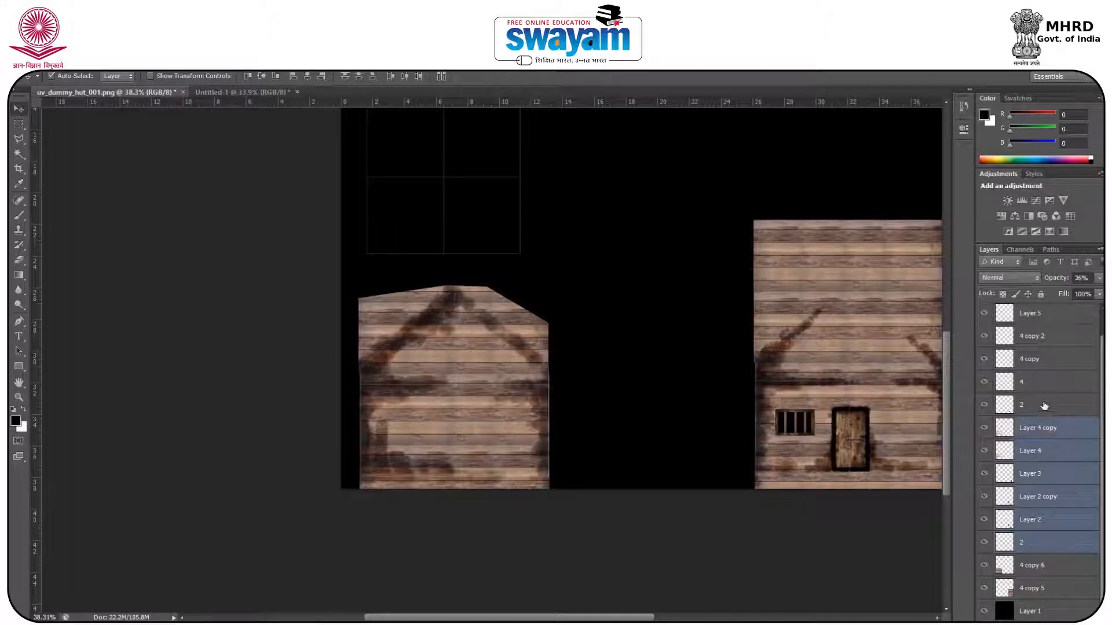
shift+click(1042, 405)
shift+click(1042, 382)
shift+click(1042, 359)
shift+click(1042, 337)
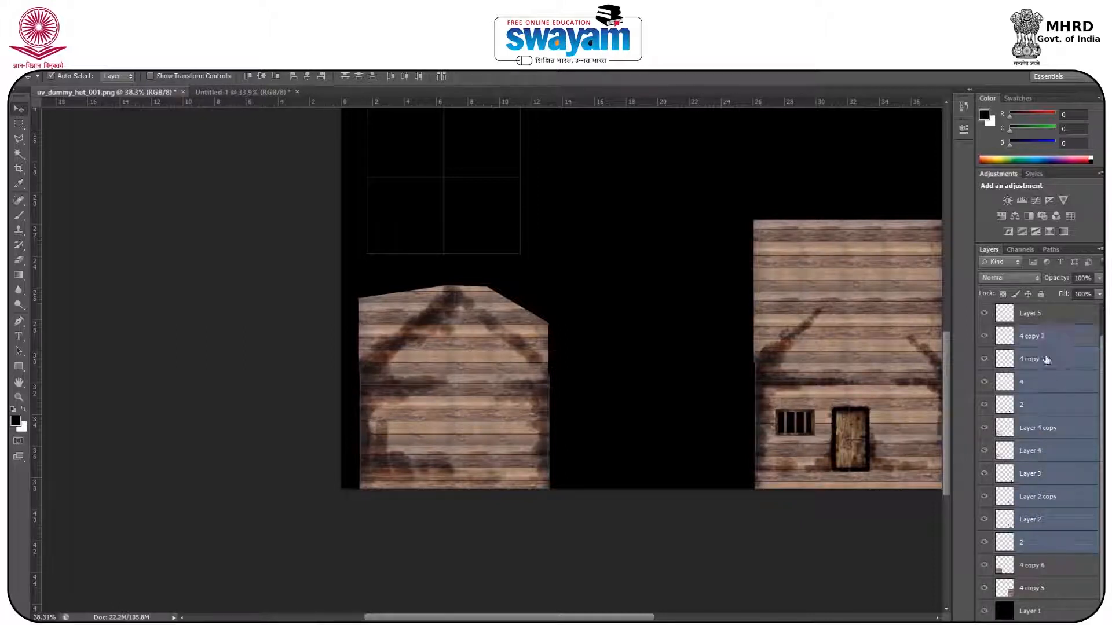
scroll(1051, 359, up, 1)
shift+click(1031, 384)
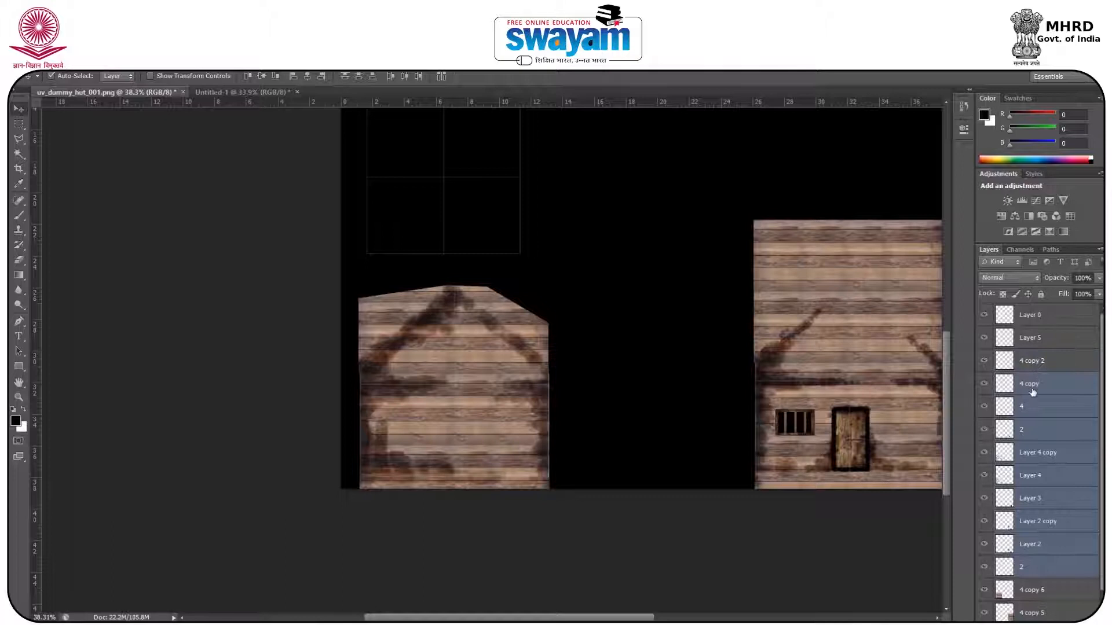
shift+click(1031, 406)
shift+click(1030, 429)
shift+click(1028, 454)
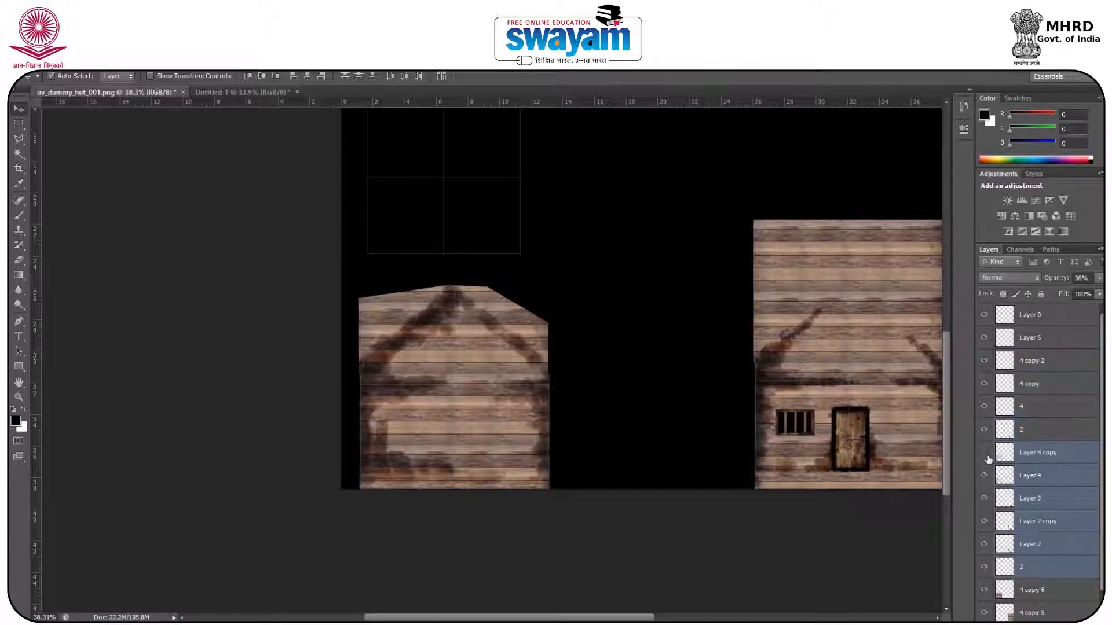
right_click(1035, 461)
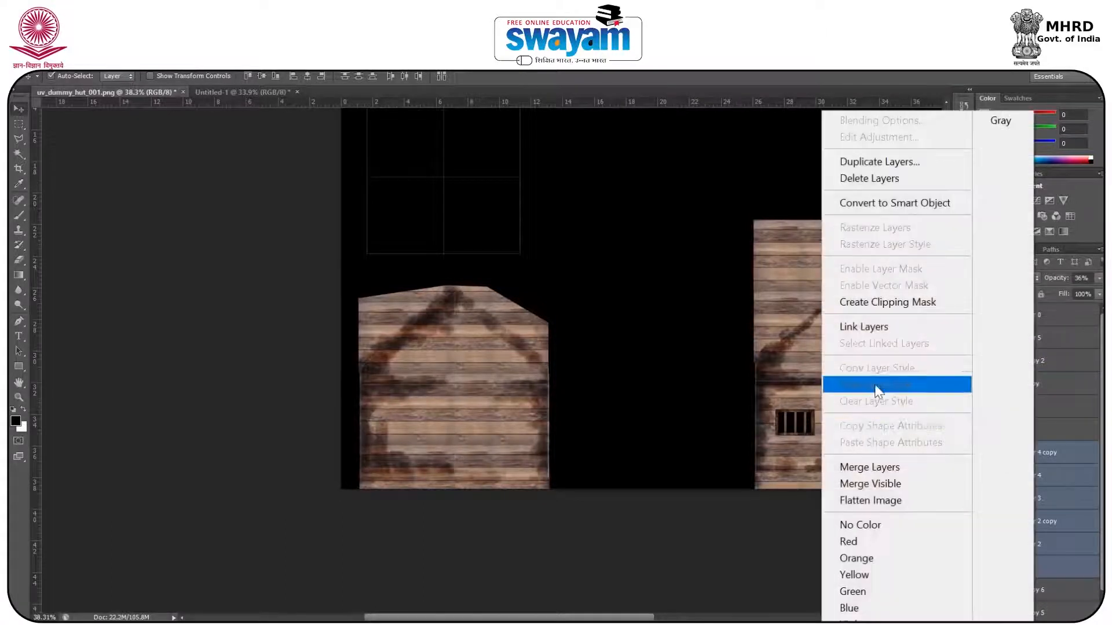
click(887, 464)
click(984, 454)
click(984, 454)
- Merge window frame layer 2 with bar layers 4, 4 copy and 4 copy 2 into a single window layer
scroll(805, 428, up, 5)
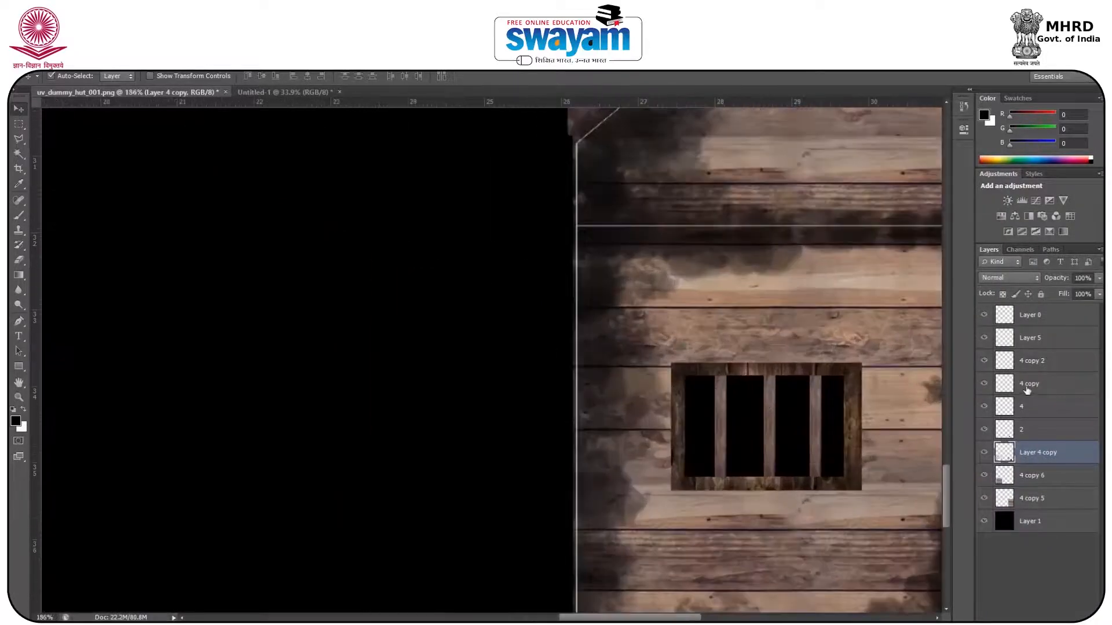
right_click(724, 378)
click(739, 385)
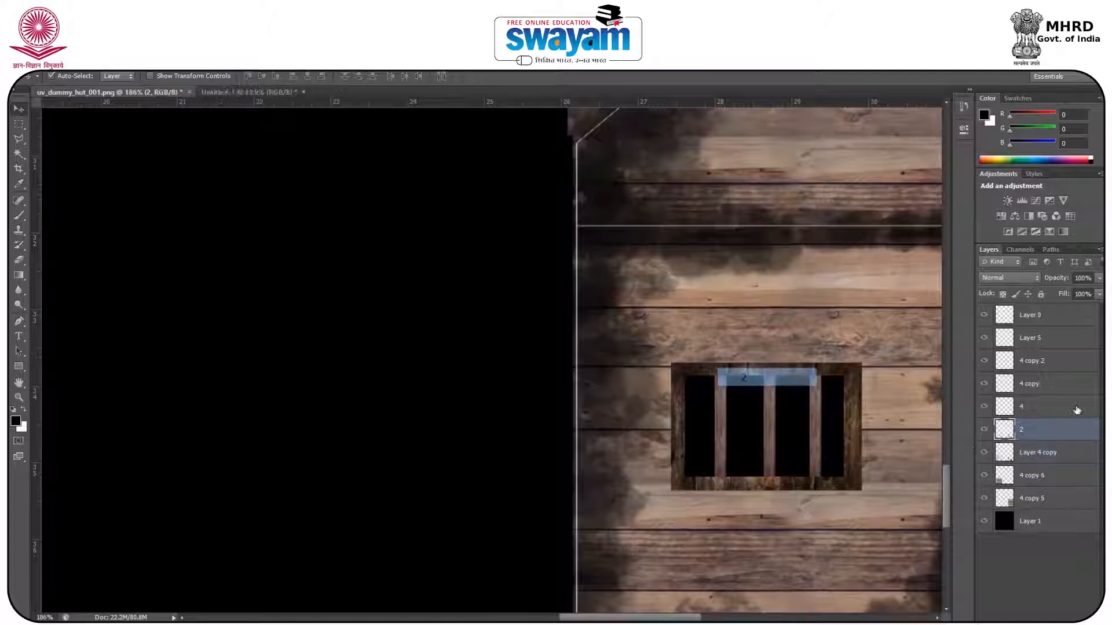
click(984, 407)
click(984, 407)
click(985, 385)
click(984, 384)
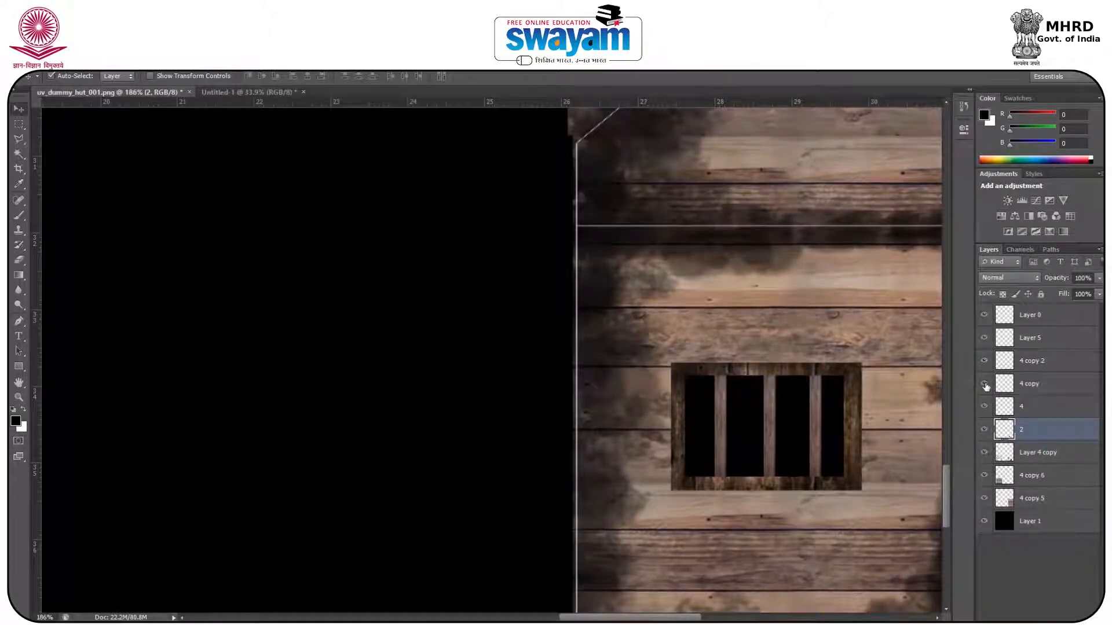
click(984, 362)
click(984, 362)
ctrl+click(1038, 371)
ctrl+click(1037, 386)
ctrl+click(1034, 408)
right_click(1019, 412)
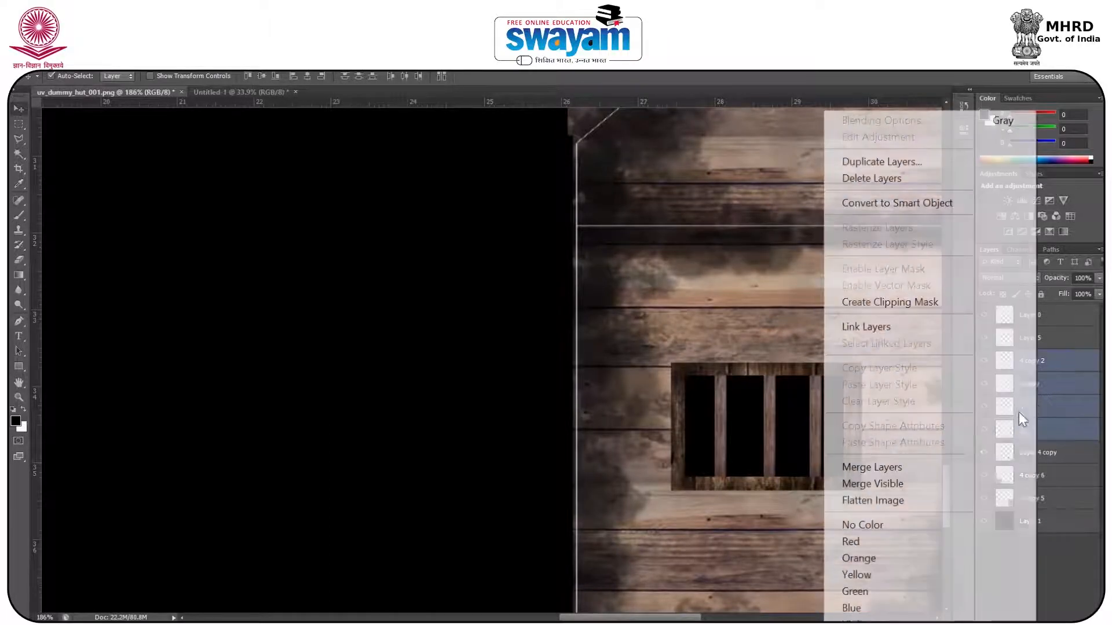
click(872, 467)
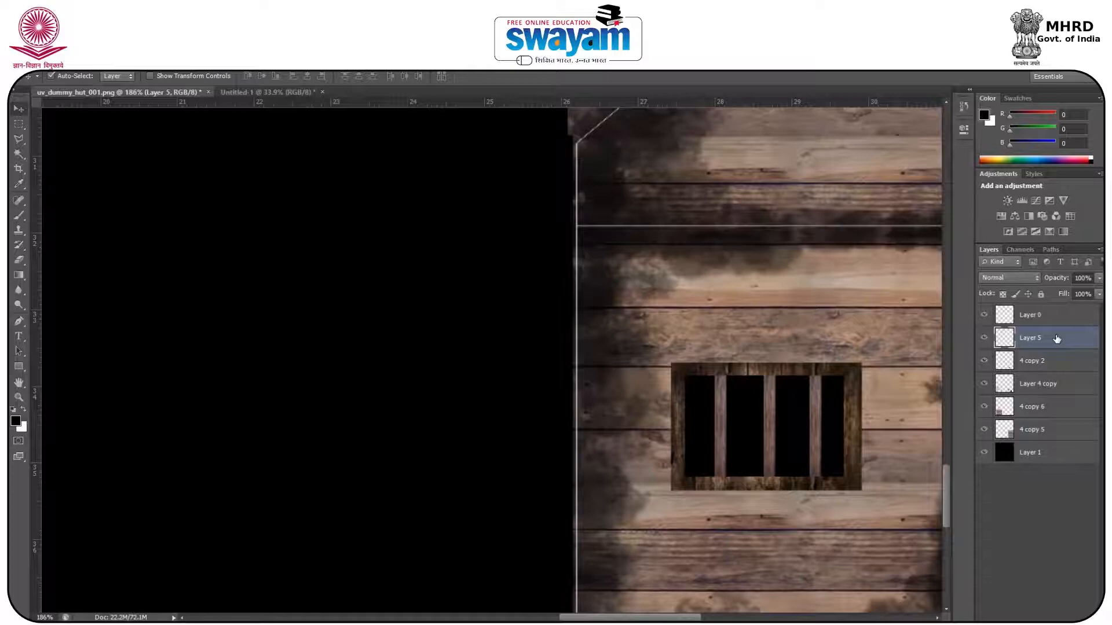
- Delete Layer 5 and place a copy of the barred window on the wall to the right of the door
key(Delete)
scroll(598, 390, down, 1)
scroll(598, 389, right, 10)
click(476, 350)
drag(476, 351, 885, 376)
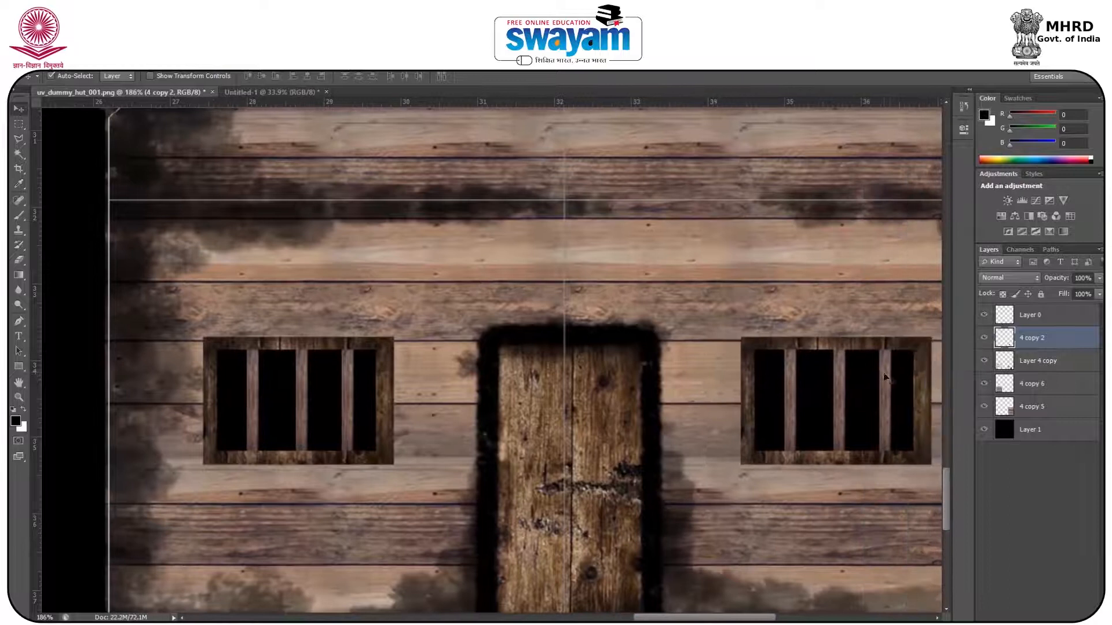
- Shift the copied barred window slightly so it sits to the right of the hut's door, level with the window on the other side
scroll(753, 400, down, 5)
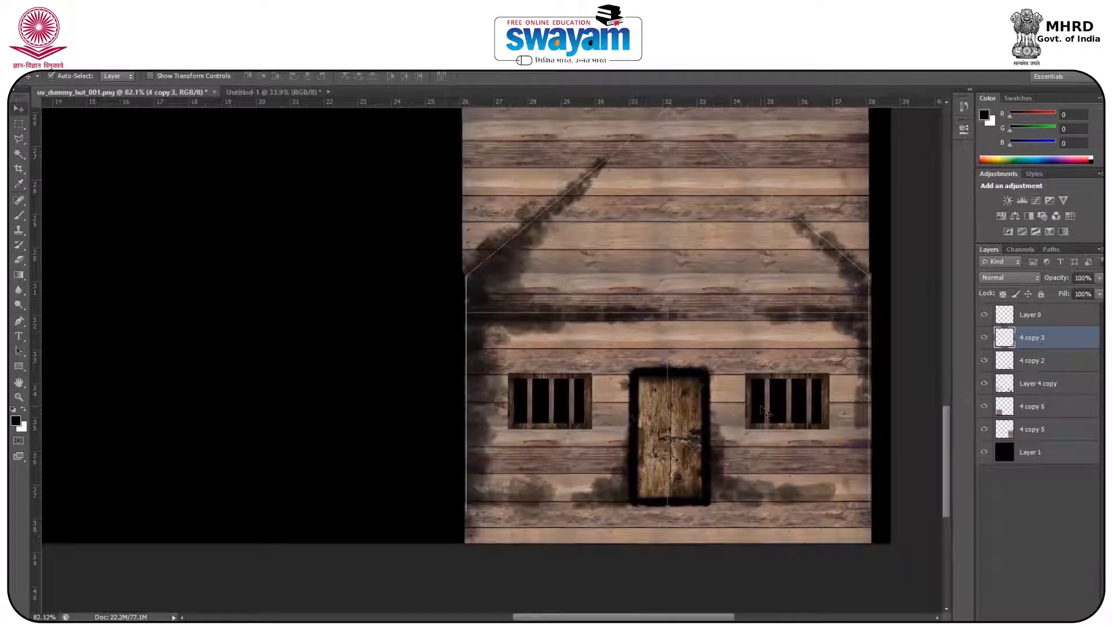
drag(789, 402, 790, 404)
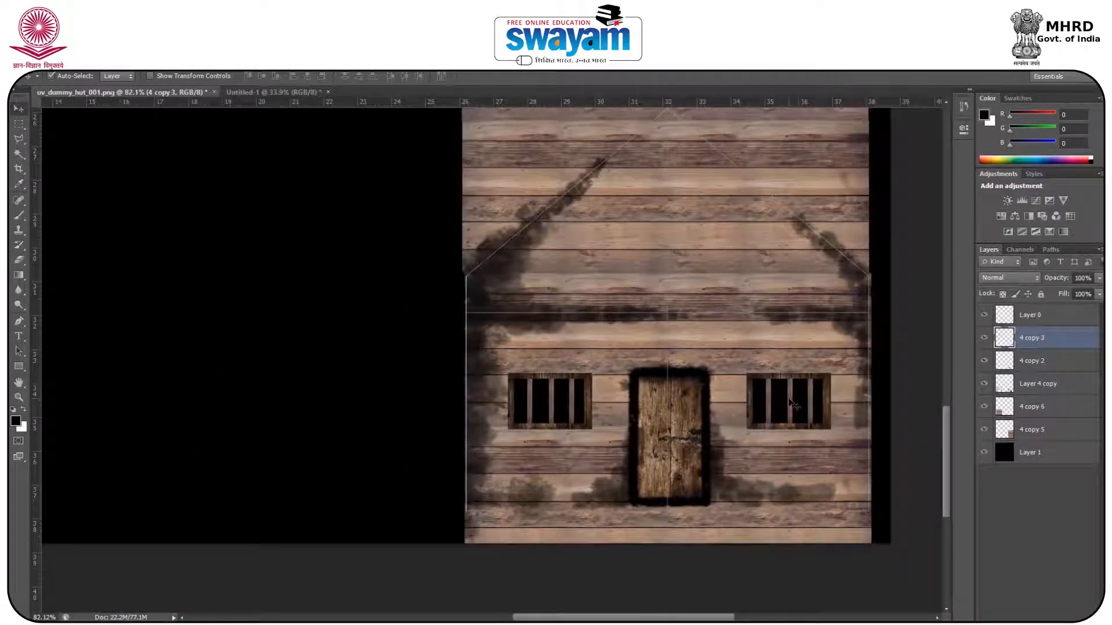
scroll(793, 404, down, 1)
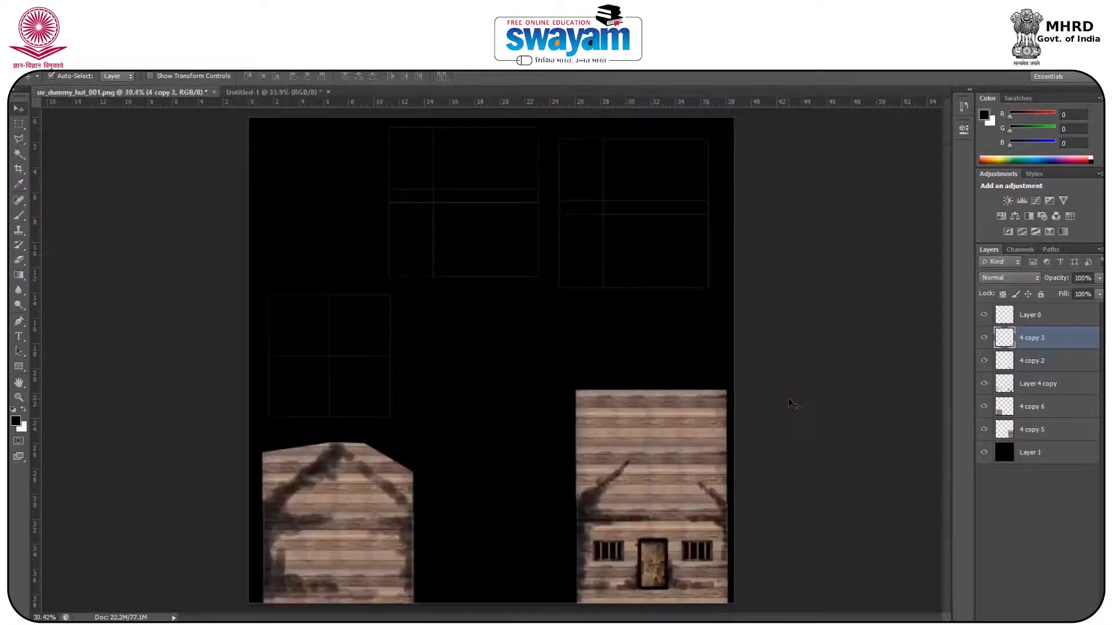
scroll(651, 557, up, 3)
scroll(651, 557, up, 2)
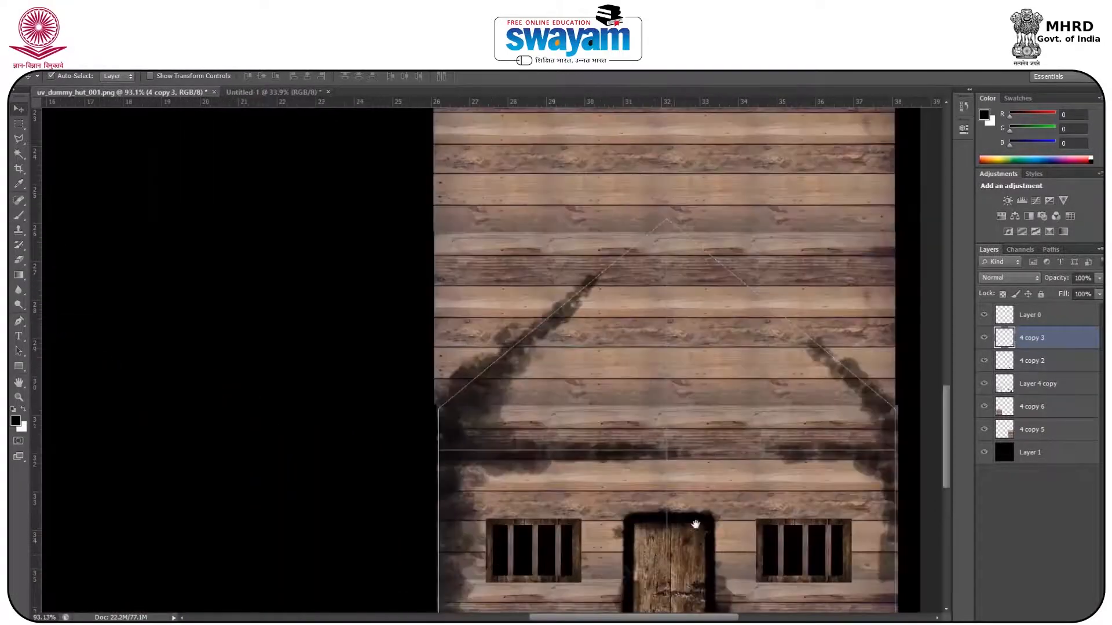
- Switch to Maya and select a side wall face of the hut to examine which UV shell it belongs to
scroll(670, 355, down, 5)
scroll(429, 416, up, 3)
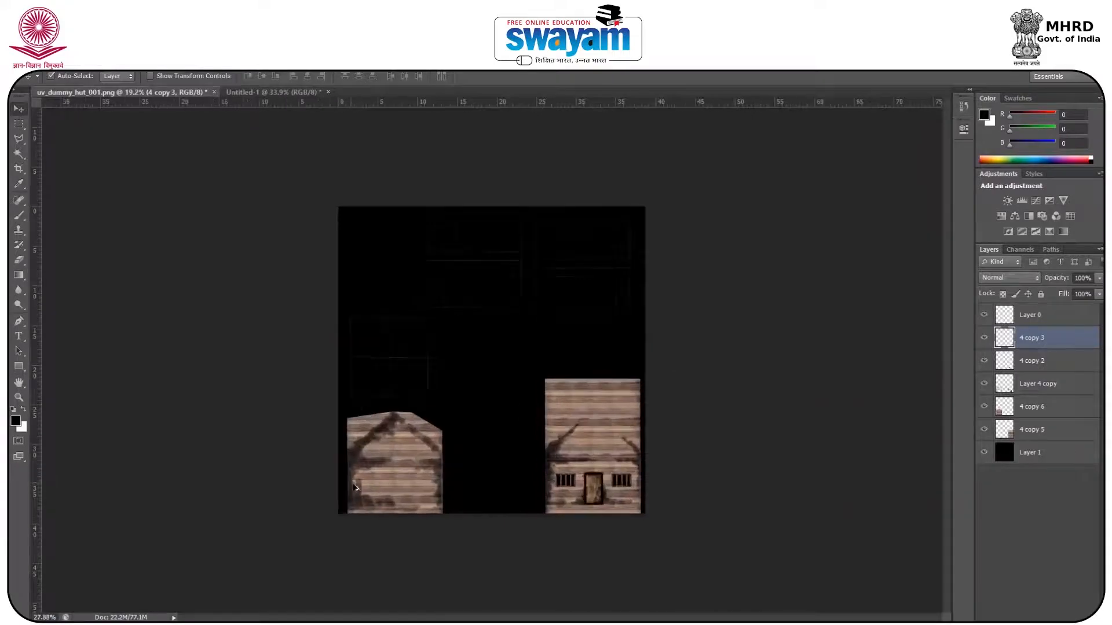
scroll(523, 351, down, 2)
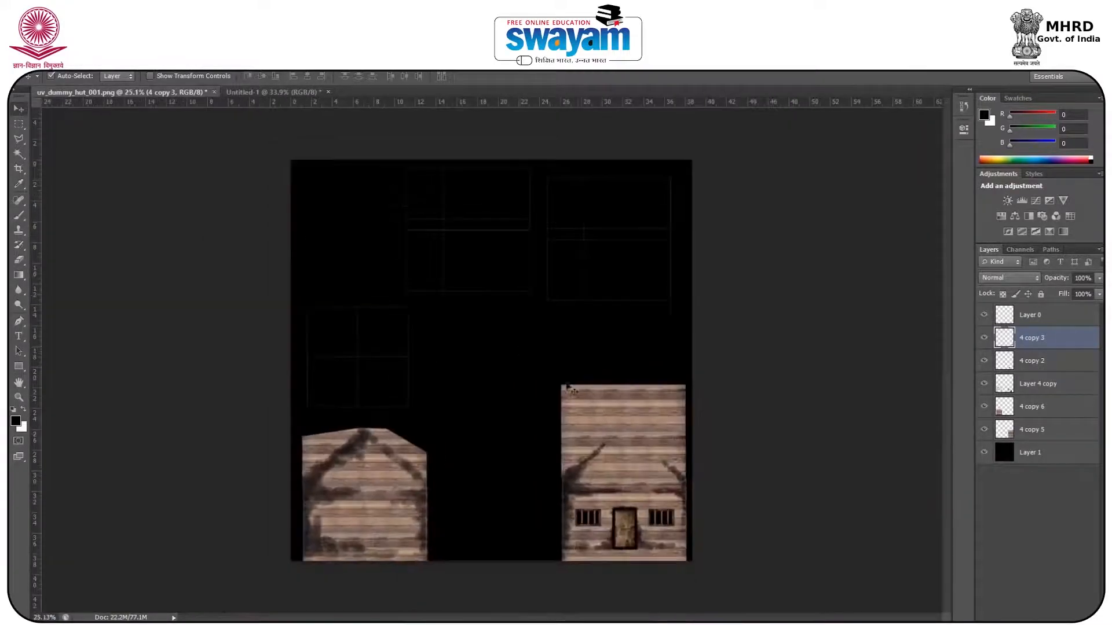
click(713, 565)
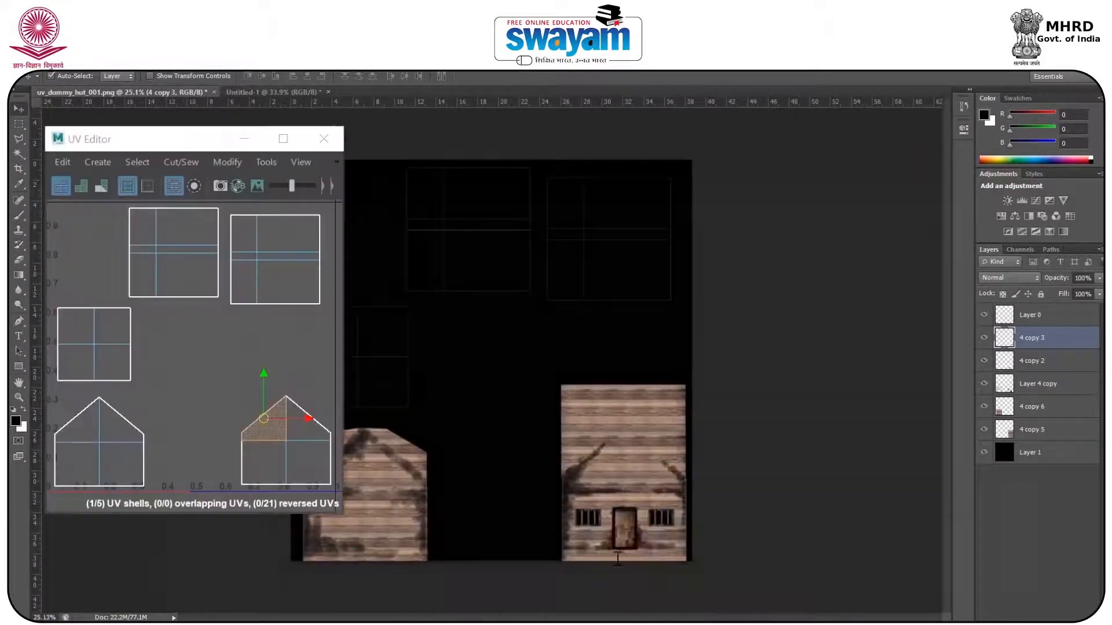
drag(450, 384, 540, 359)
click(515, 383)
click(674, 387)
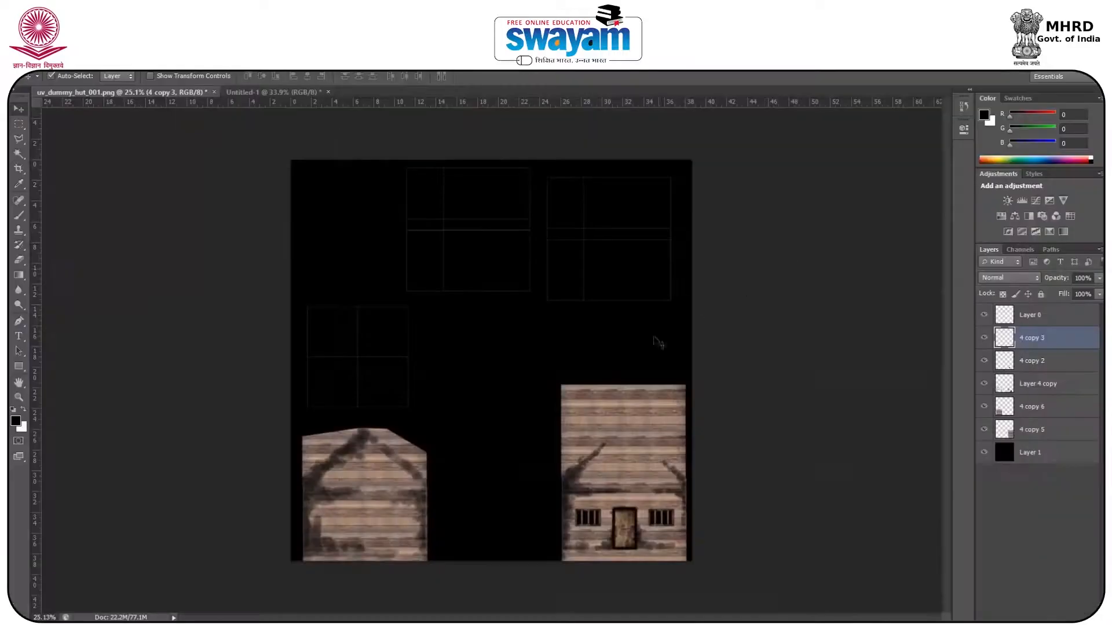
- Duplicate the wood plank texture from the hut front onto the upper-right UV shell and nudge it left and up into place
drag(631, 412, 619, 195)
key(Left)
key(Left)
key(Left)
key(Left)
key(Left)
key(Left)
key(Left)
key(Left)
key(Left)
key(Left)
key(Up)
key(Up)
key(Up)
key(Up)
key(Up)
key(Up)
key(Up)
key(Up)
key(Up)
key(Up)
- Duplicate the plank texture onto the neighbouring upper-middle UV shell and nudge it right until it covers the shell's outline
drag(633, 246, 493, 242)
scroll(506, 224, up, 5)
key(Right)
key(Right)
key(Right)
key(Right)
key(Right)
key(Right)
key(Right)
key(Right)
key(Right)
key(Right)
key(Right)
key(Right)
key(Right)
key(Right)
key(Right)
key(Right)
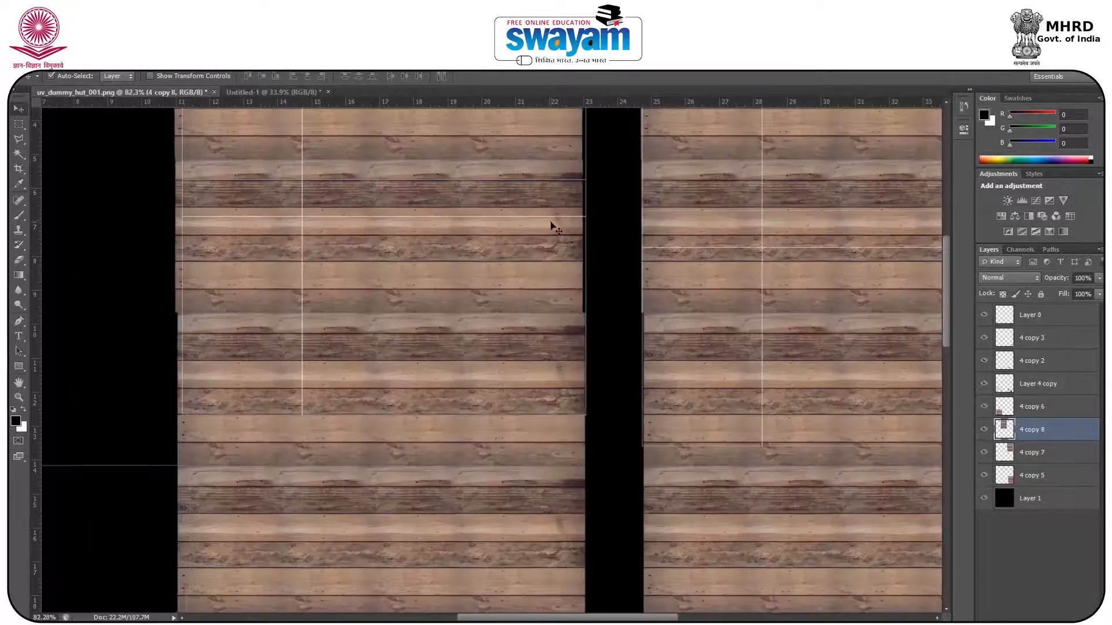
- Save the layered document to the Desktop as uv_dummy_hut_001.psd in Photoshop format
click(792, 316)
scroll(794, 317, down, 5)
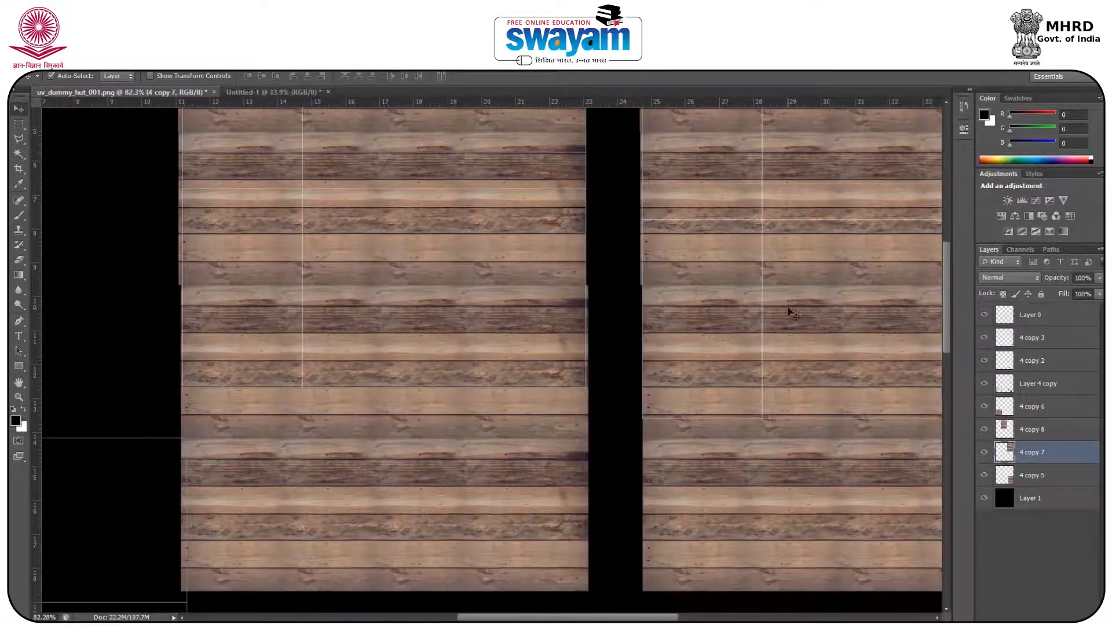
scroll(739, 337, up, 2)
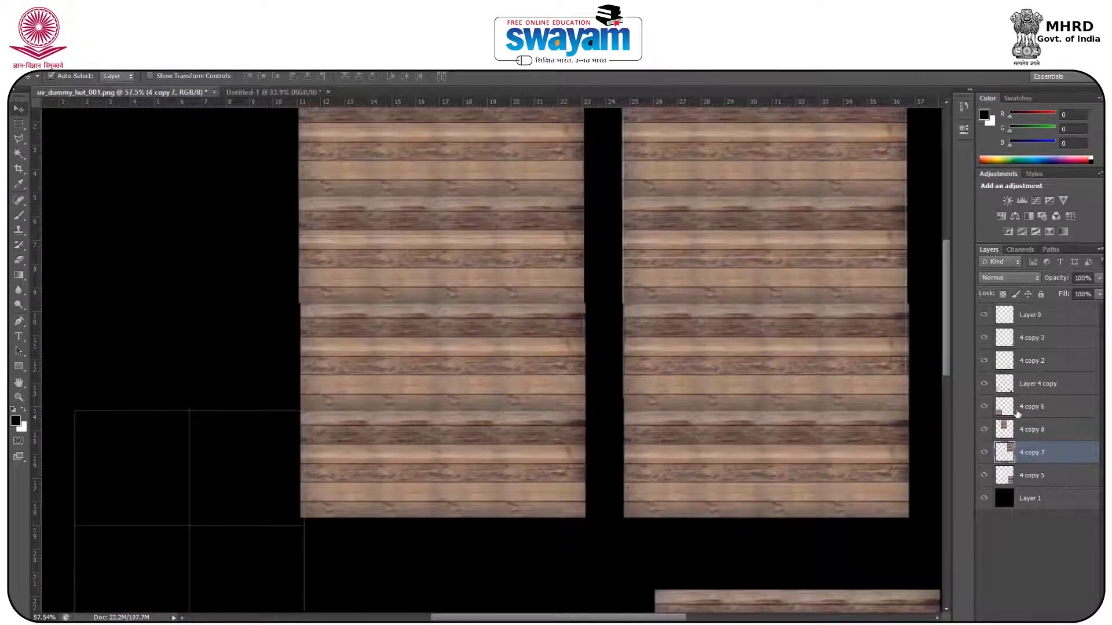
scroll(683, 380, down, 3)
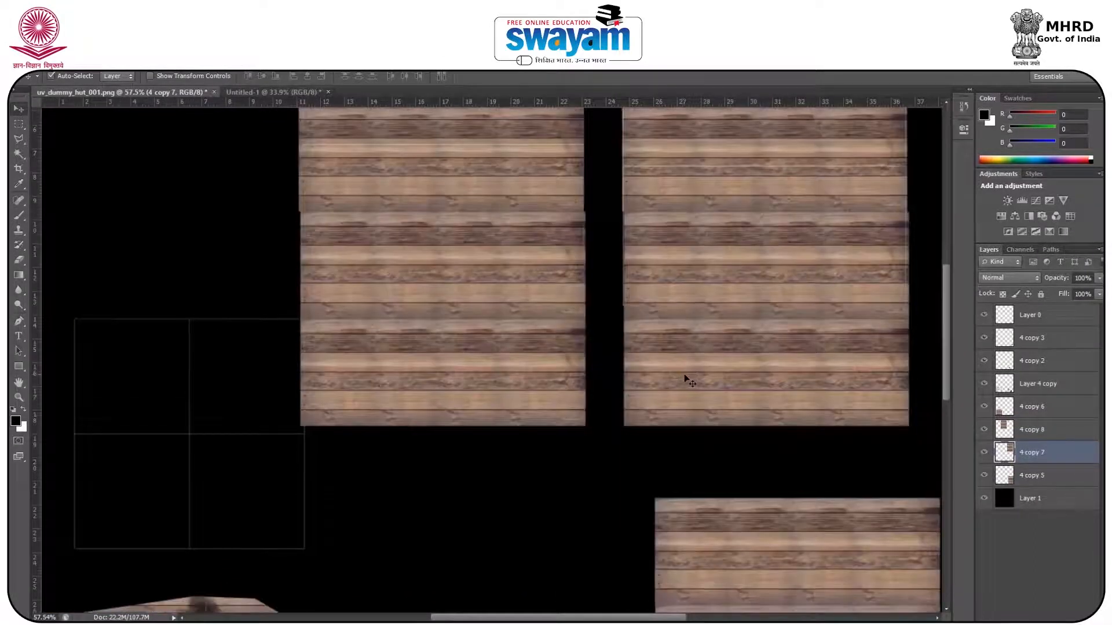
key(ctrl+shift+s)
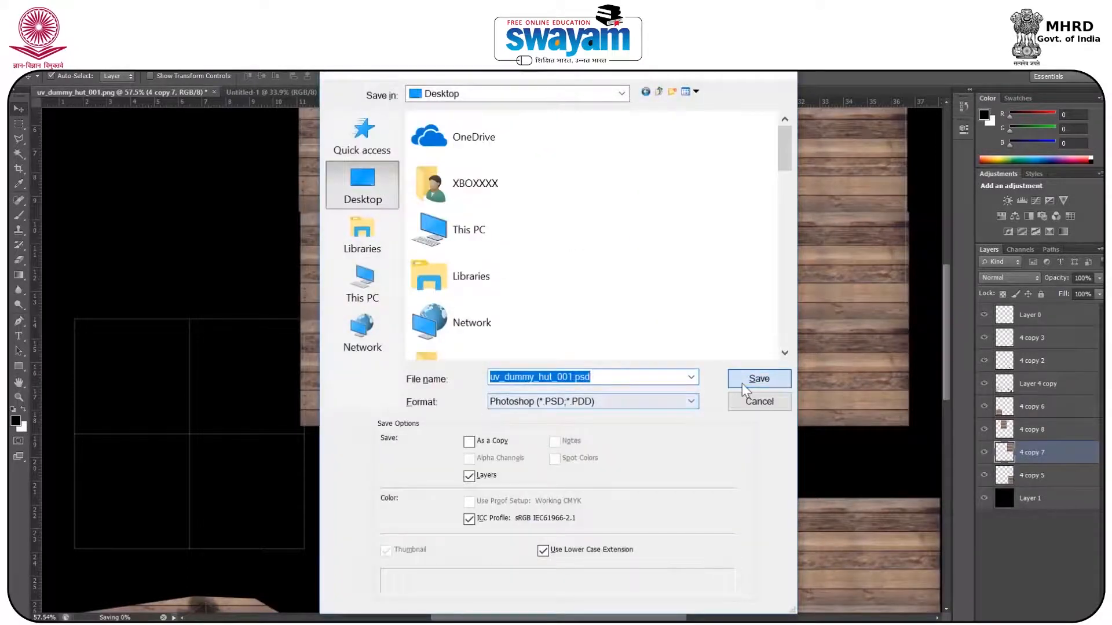
key(ctrl+0)
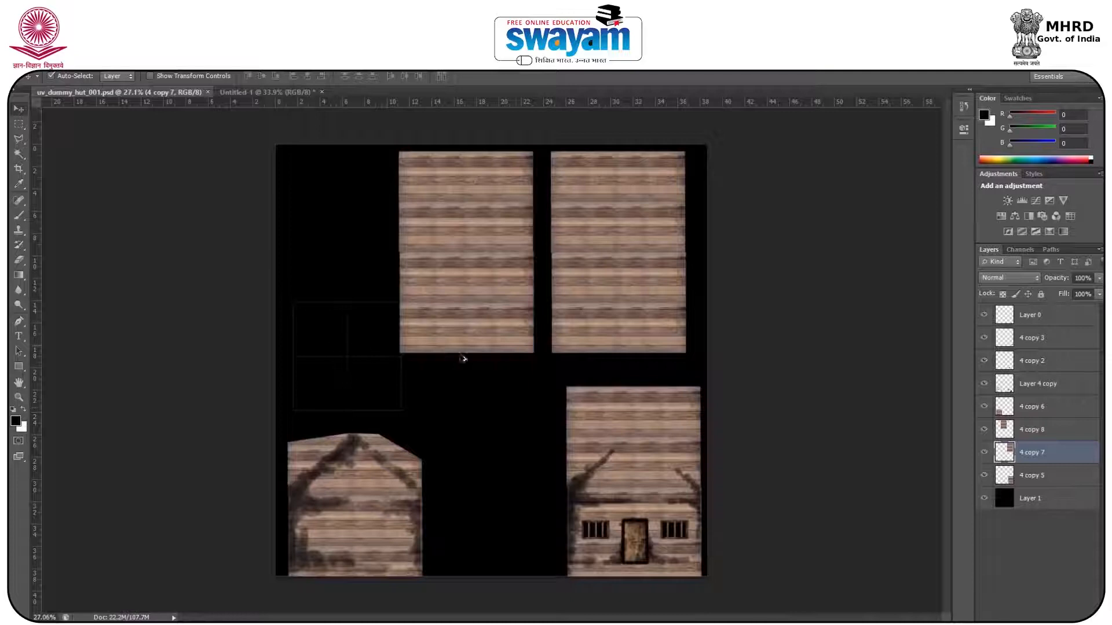
- Switch to Maya and examine the hut's long side wall and its matching area in the upper-right UV shell
scroll(583, 278, up, 6)
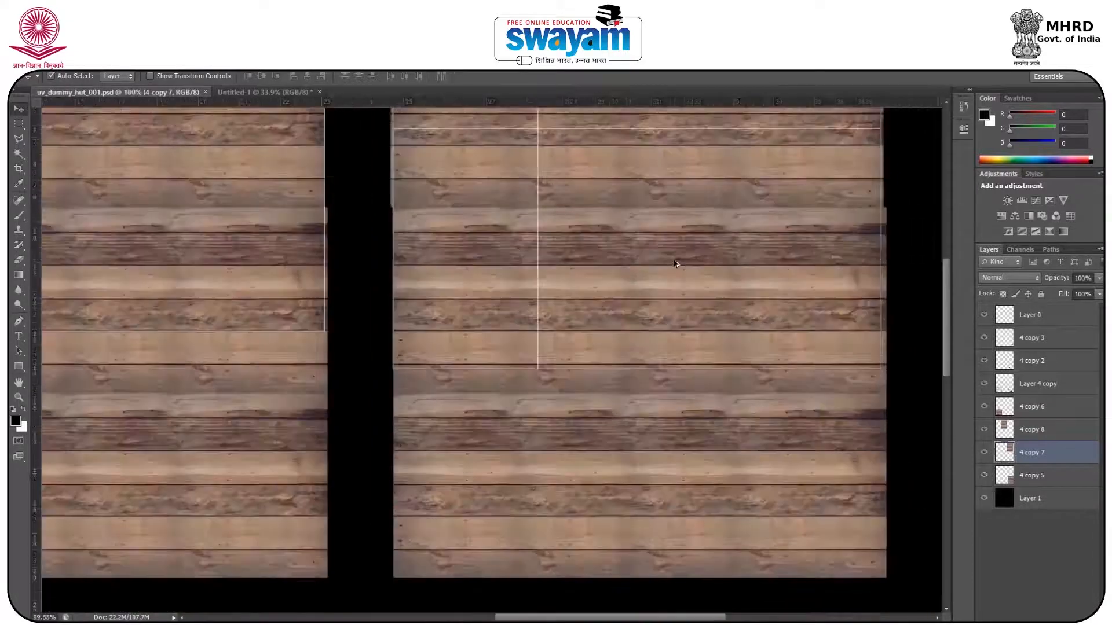
scroll(672, 243, down, 2)
scroll(660, 352, down, 3)
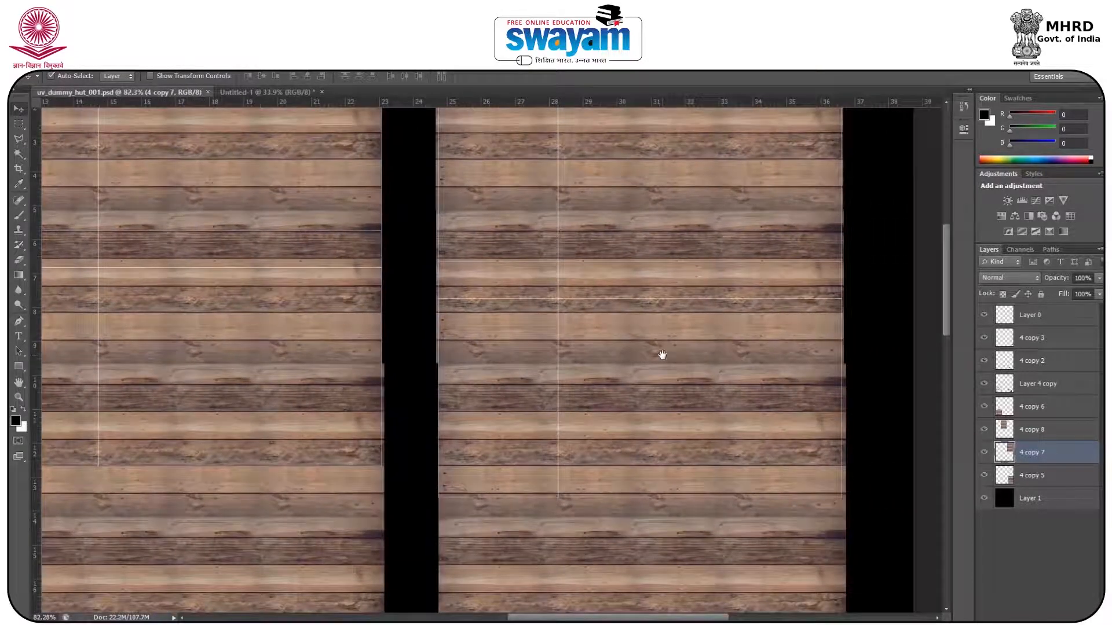
click(683, 608)
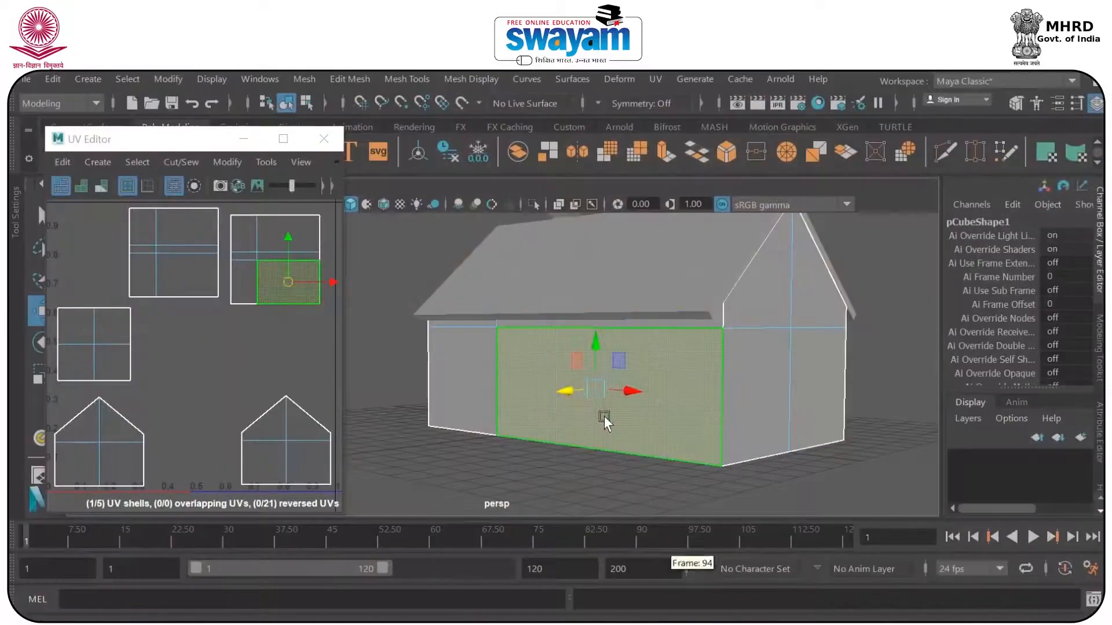
drag(604, 416, 630, 415)
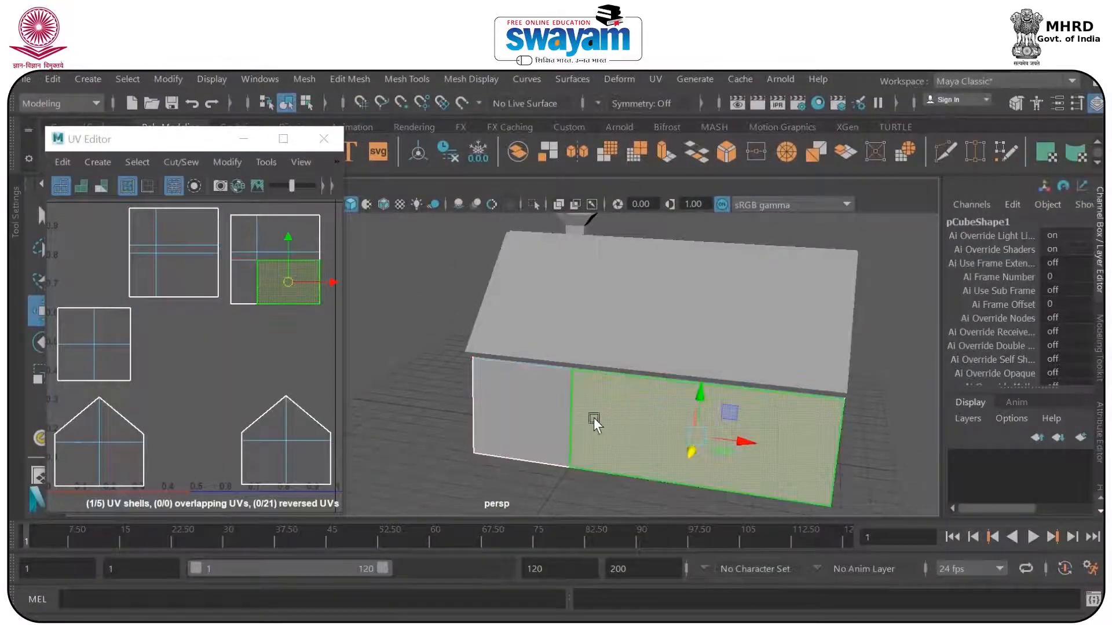
drag(710, 400, 509, 367)
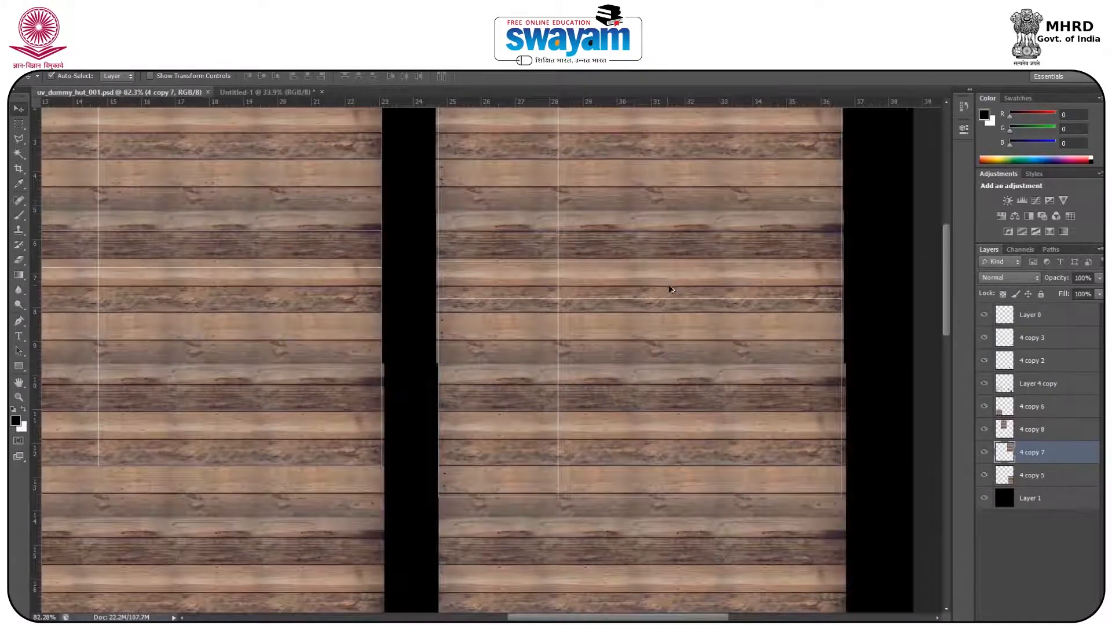
- Copy a barred window from the hut front onto the upper-right plank panel, inside the lower wall section of the UV shell
scroll(670, 287, down, 4)
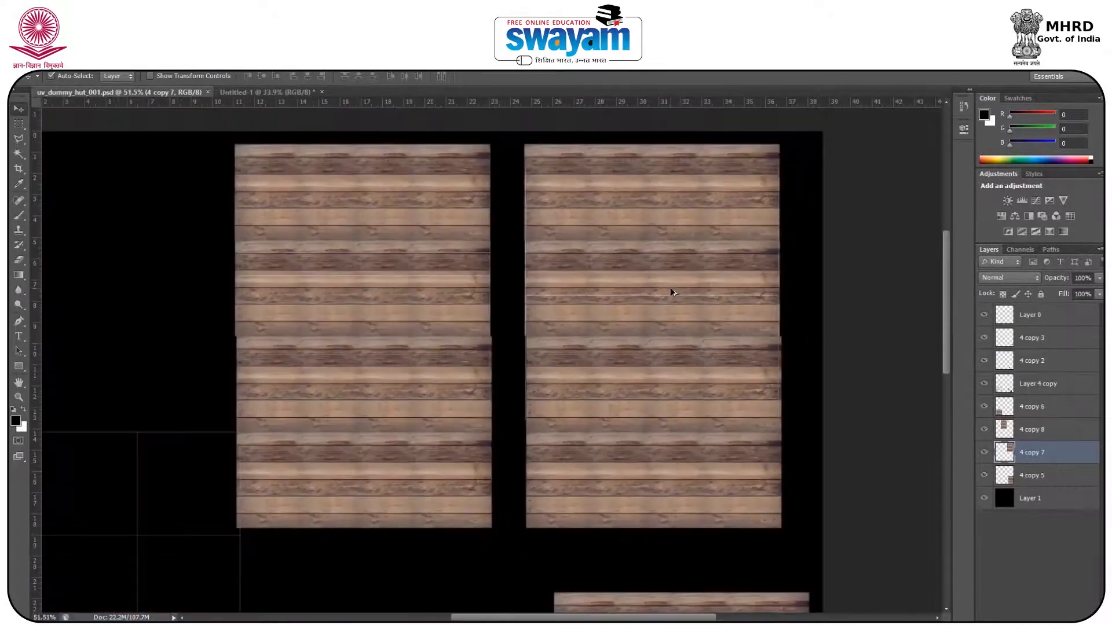
scroll(670, 287, up, 3)
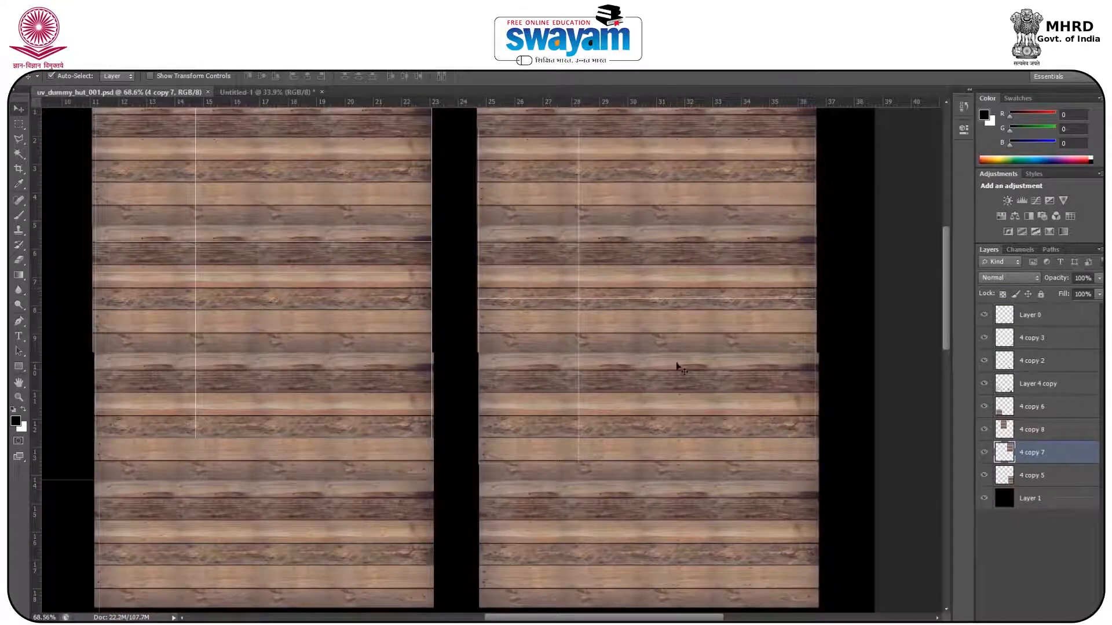
scroll(698, 358, down, 5)
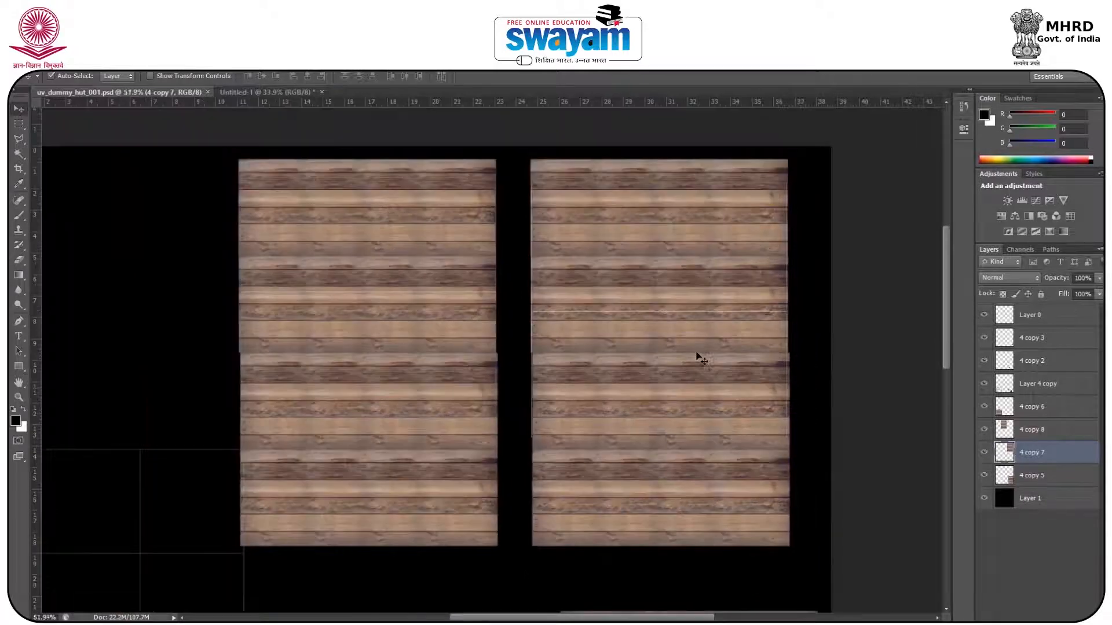
scroll(597, 504, up, 5)
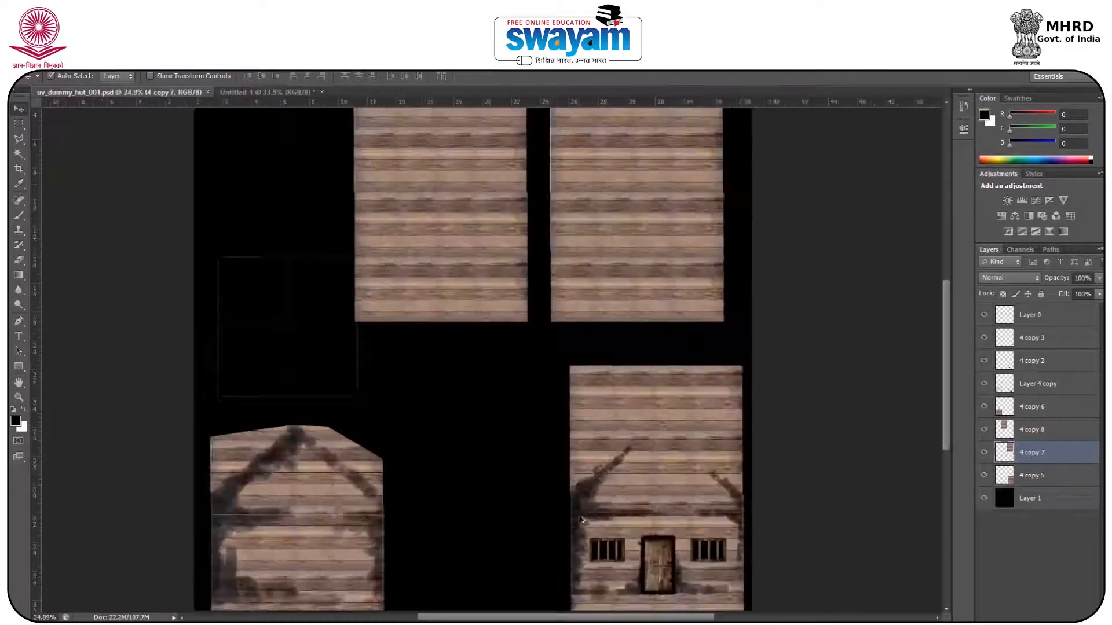
drag(577, 499, 580, 349)
drag(633, 193, 644, 120)
drag(667, 155, 597, 376)
scroll(596, 395, up, 1)
key(Delete)
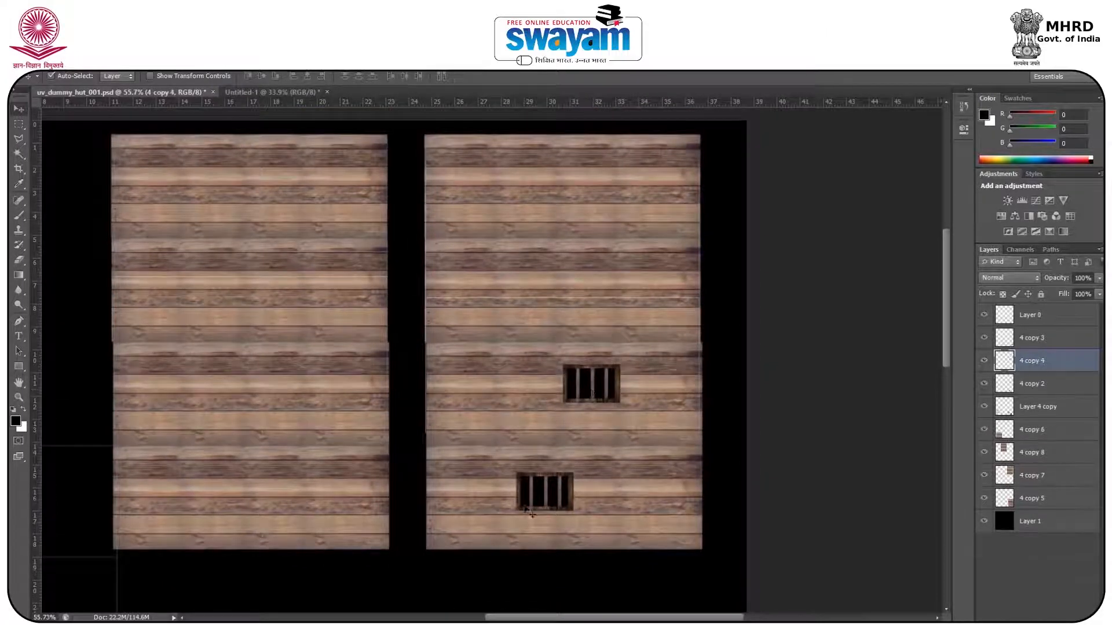
drag(550, 495, 593, 397)
scroll(595, 398, up, 2)
scroll(597, 400, up, 2)
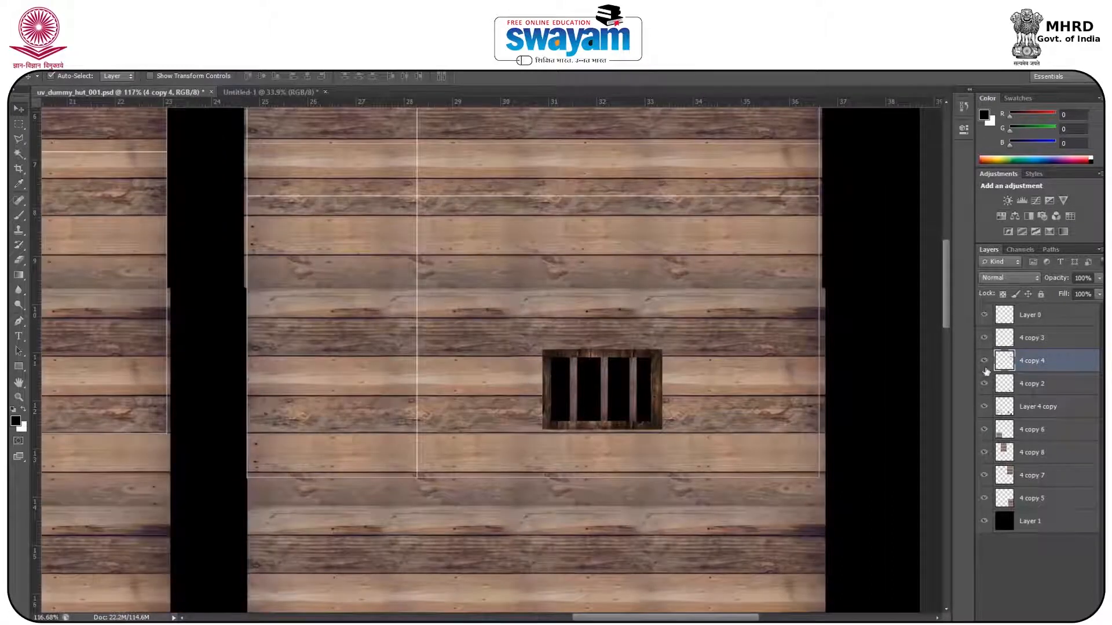
- Hide the layers from 4 copy 5 up to 4 copy 2 to expose the UV guide lines around the new window
click(982, 505)
scroll(601, 348, down, 2)
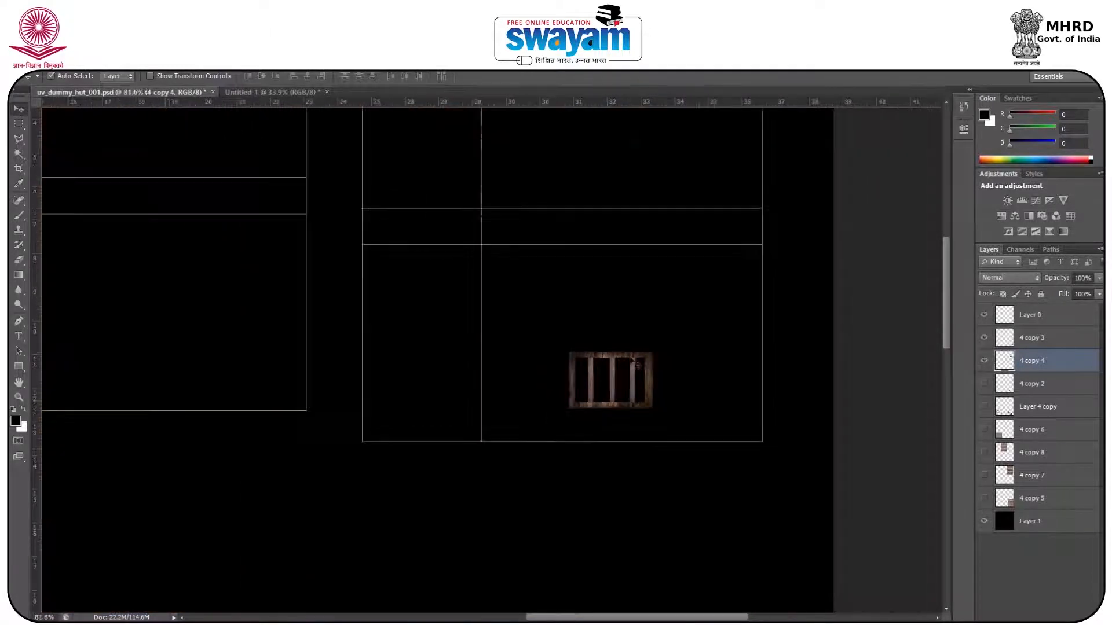
scroll(600, 339, down, 2)
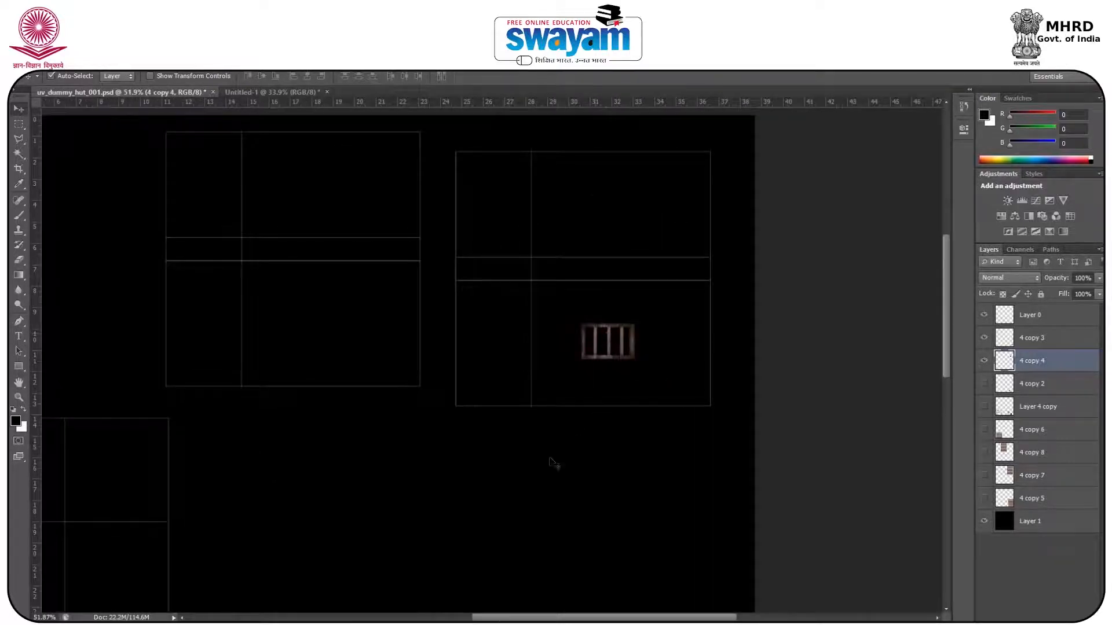
- Switch to Maya and compare the selected side wall face with its area in the upper-right UV shell
key(alt+Tab)
key(alt+Tab)
mouse_move(599, 619)
click(680, 572)
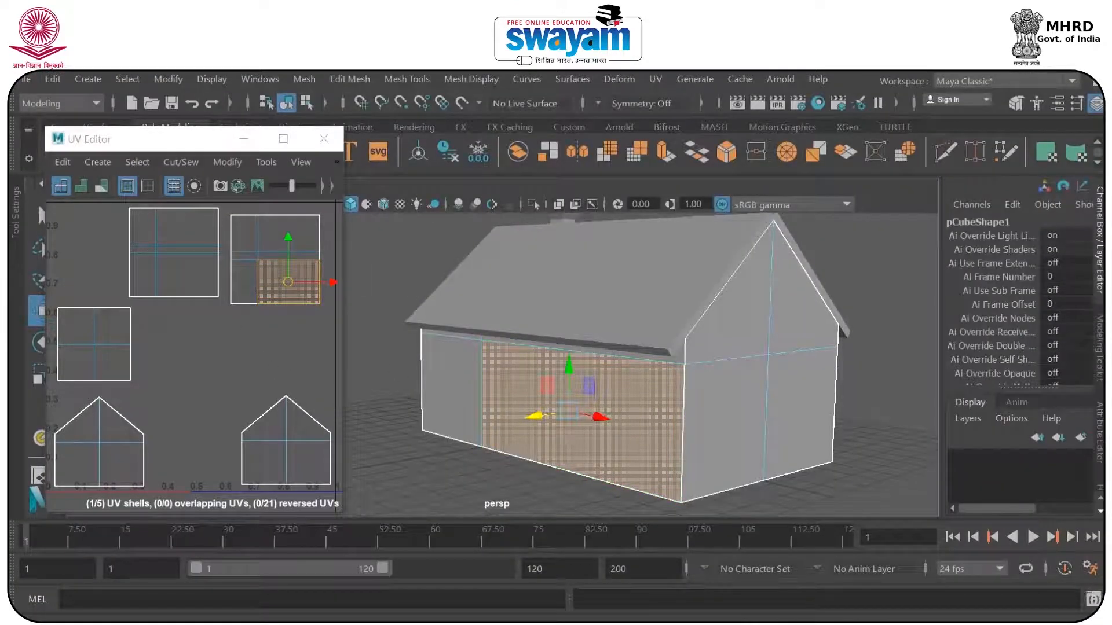
- Return to Photoshop and duplicate the barred window, spacing both windows at equal height in the lower section of the upper-right UV shell
key(alt+Tab)
drag(618, 349, 508, 328)
click(666, 334)
click(558, 280)
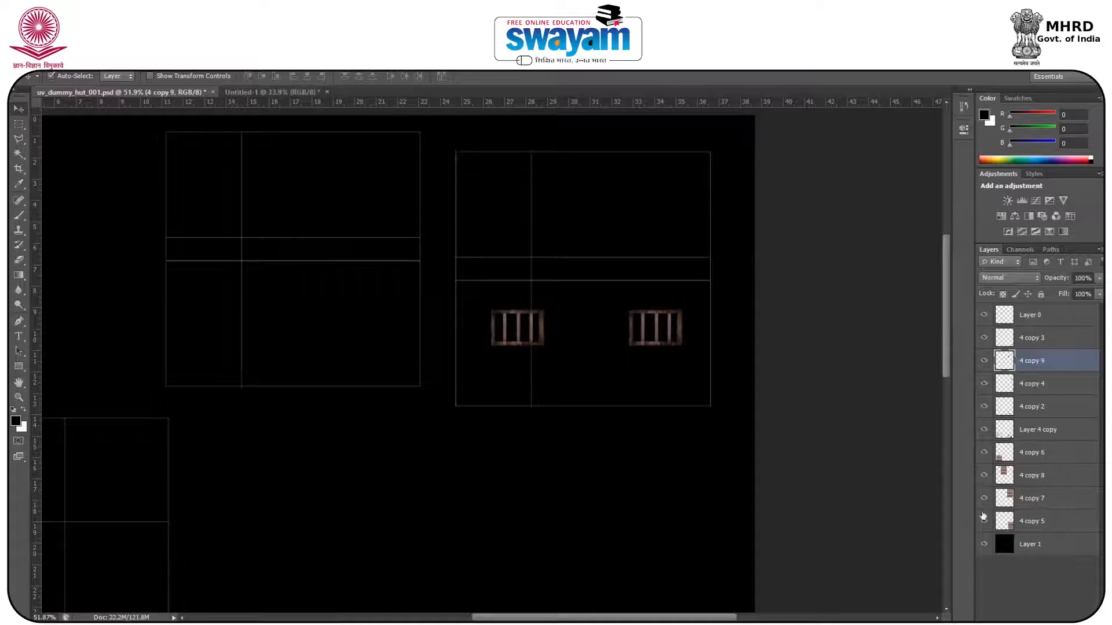
- Show the hidden plank, door and window layers again and make layer 4 copy 3 active
click(983, 519)
drag(1051, 351, 1006, 346)
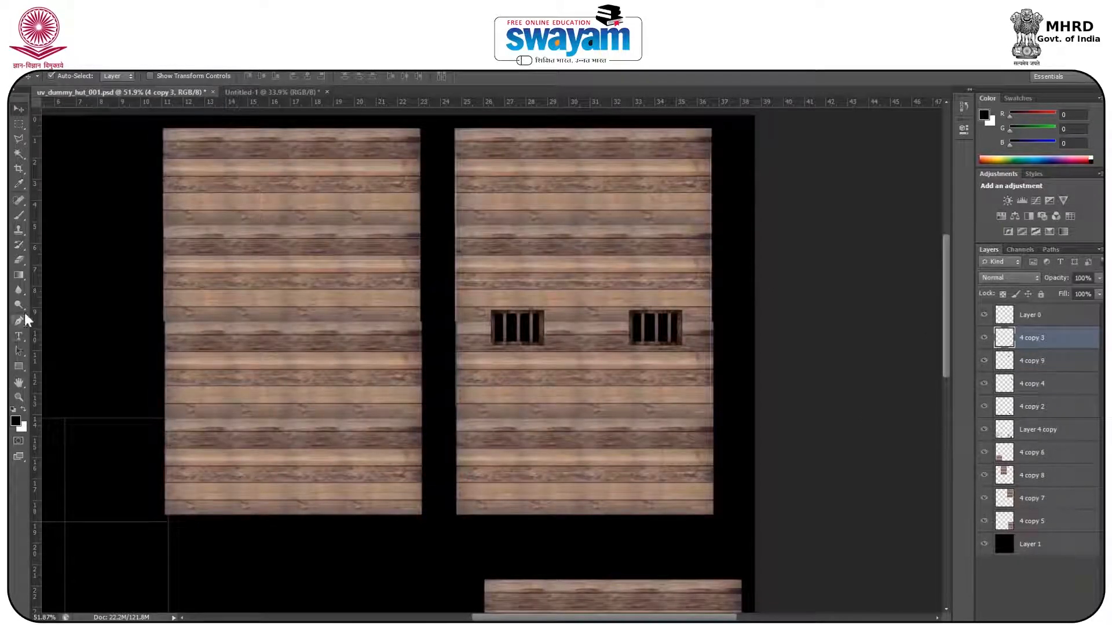
- Activate the Brush tool and hide the layers from 4 copy 5 up to 4 copy 9 to expose the UV guide lines
click(19, 216)
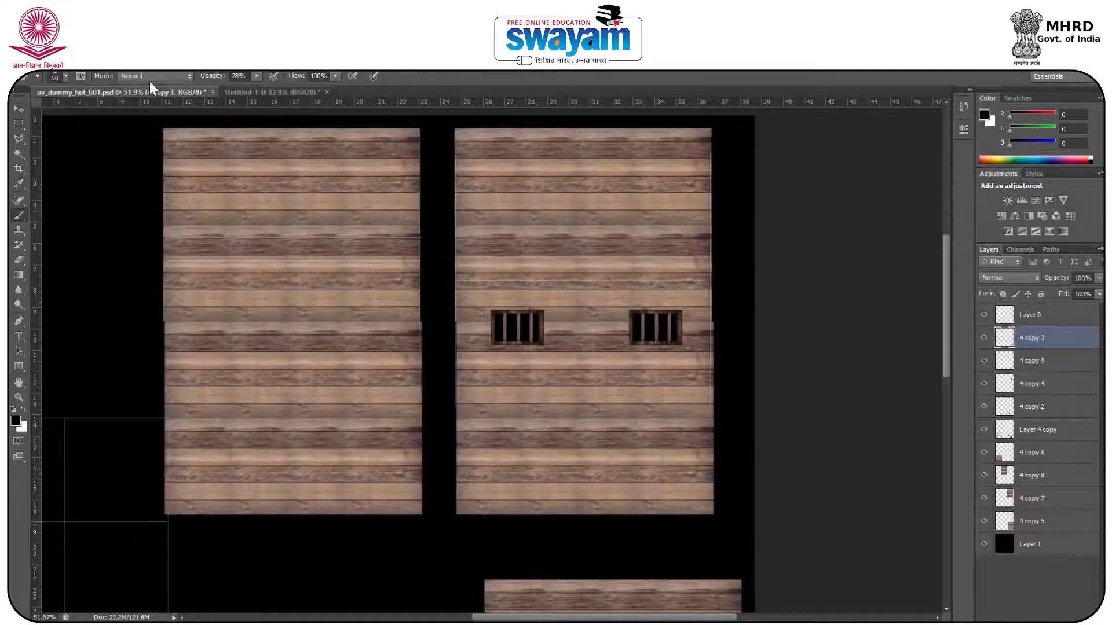
scroll(478, 266, up, 5)
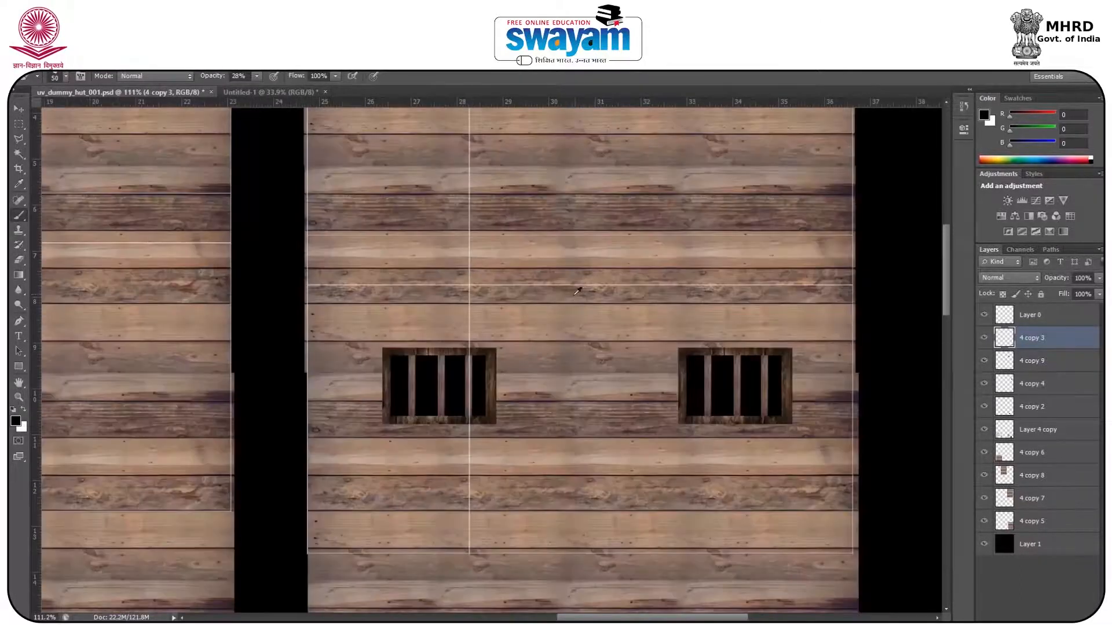
scroll(577, 292, down, 6)
scroll(579, 299, up, 5)
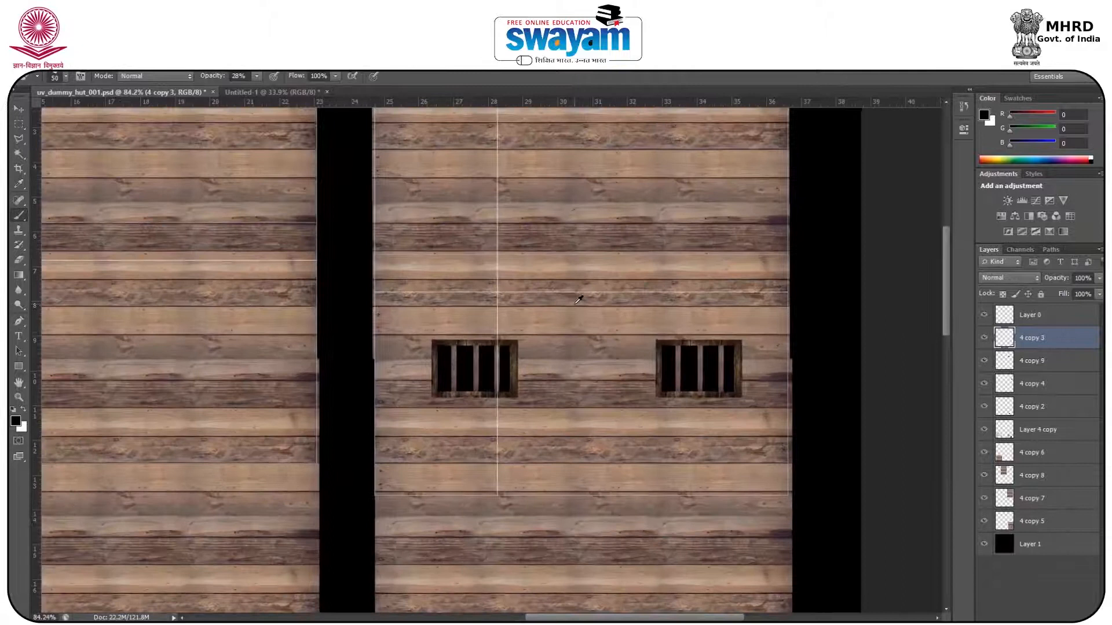
scroll(578, 299, up, 1)
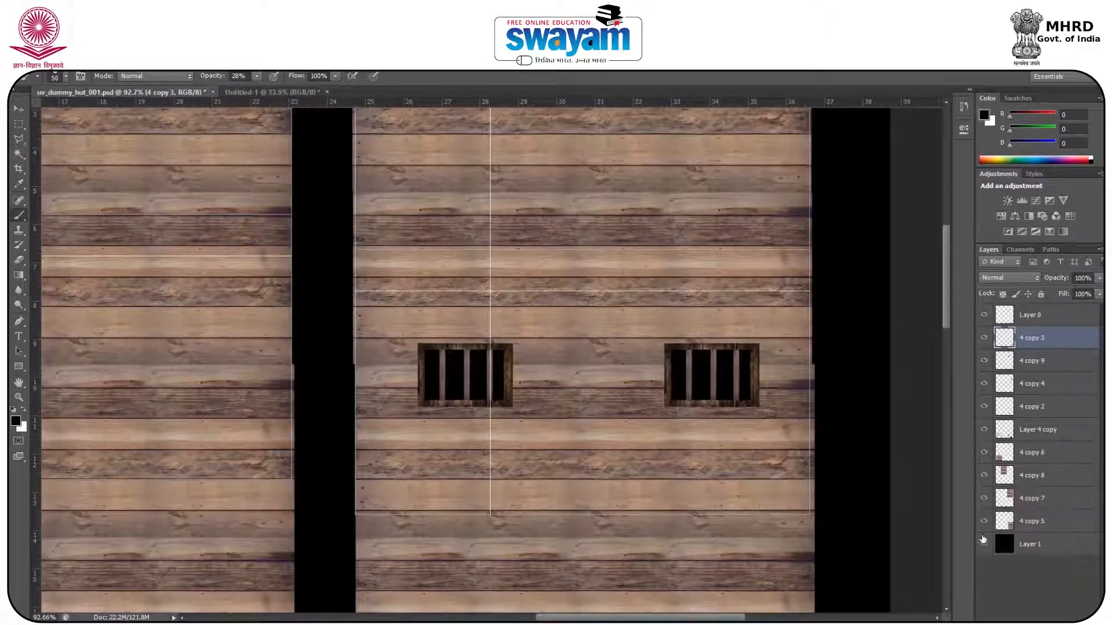
drag(984, 521, 984, 361)
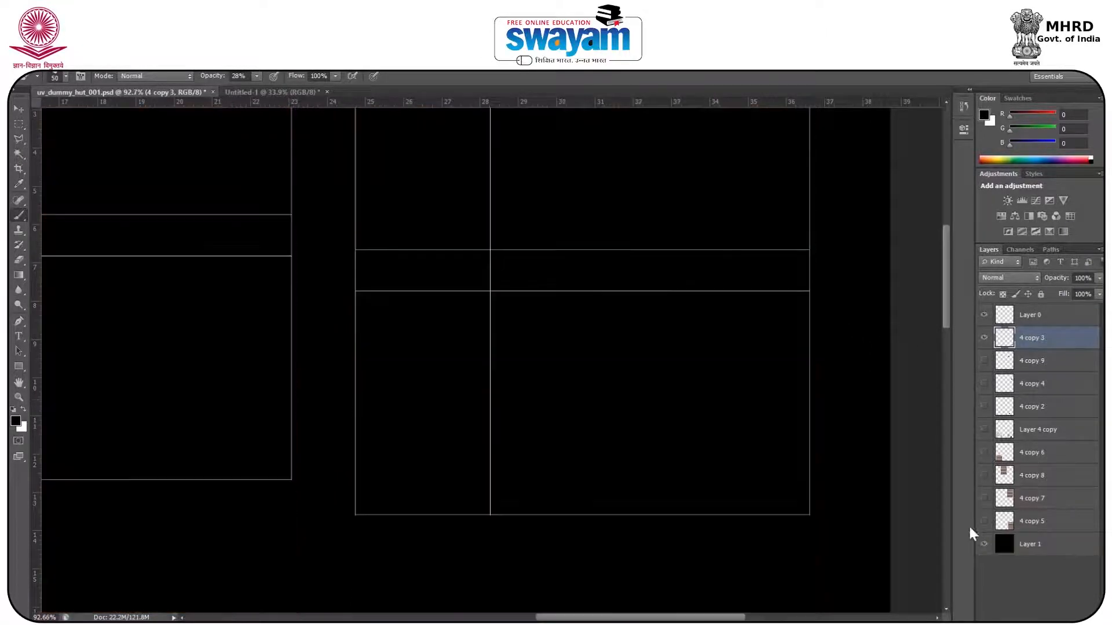
- Check the wall shell against the hut in Maya, then return to Photoshop and show the plank, door and window layers again
scroll(575, 383, down, 3)
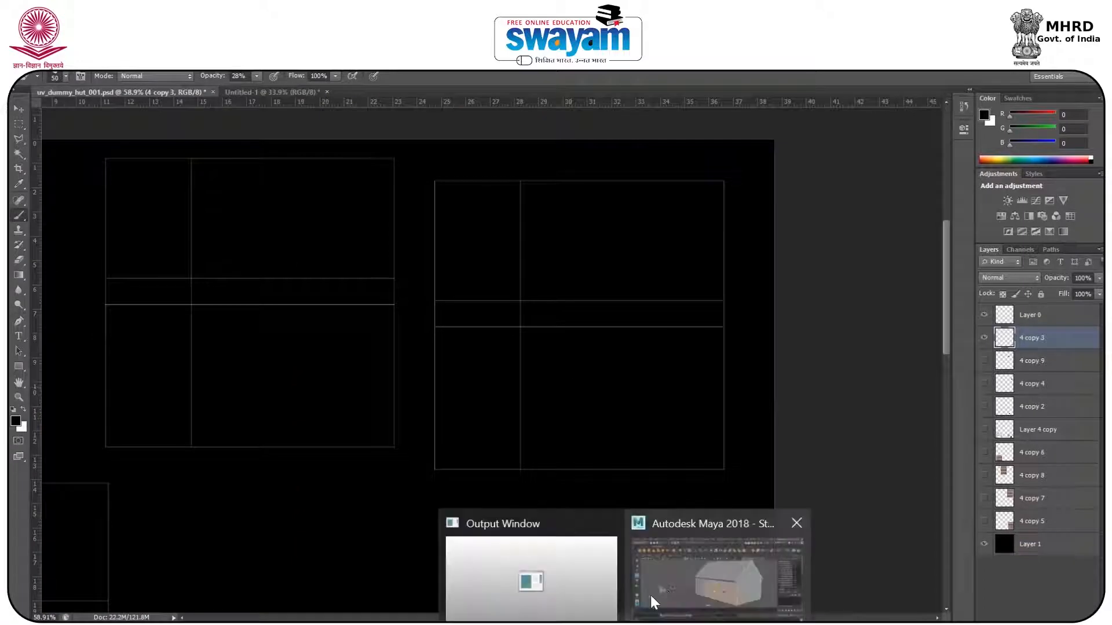
click(661, 586)
key(alt+Tab)
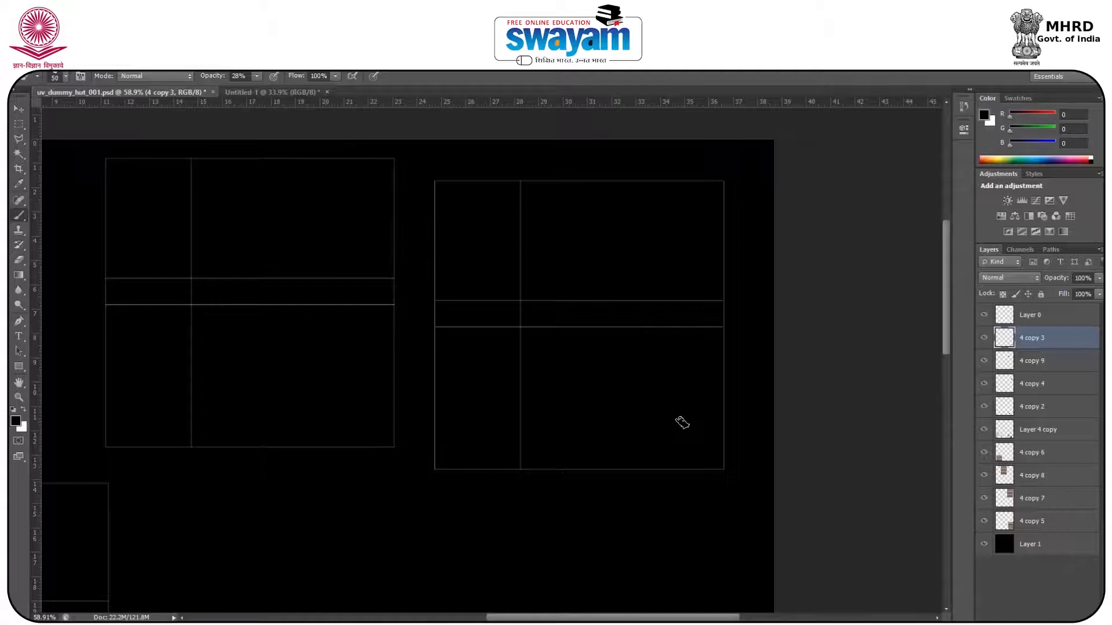
scroll(516, 329, up, 2)
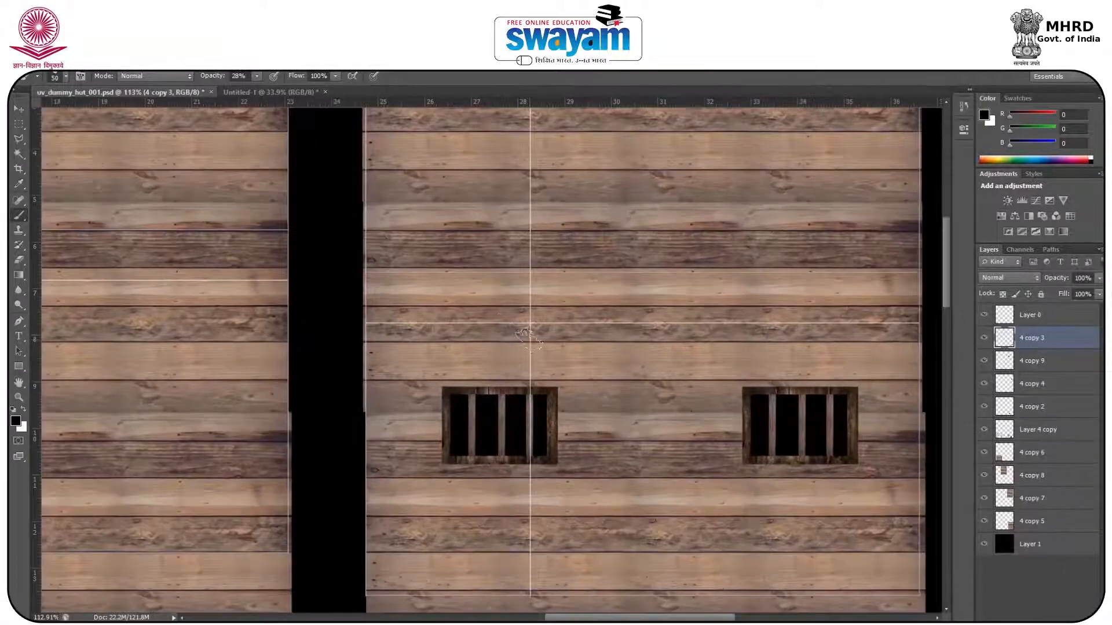
- Paint soft black dirt on layer 4 copy 3 along the planks, outer edge and window surroundings of the upper-right wall
mouse_move(376, 318)
mouse_down()
mouse_move(427, 324)
mouse_move(374, 312)
mouse_move(361, 280)
mouse_move(362, 387)
mouse_move(381, 336)
mouse_move(491, 319)
mouse_move(583, 326)
mouse_move(491, 328)
mouse_move(412, 310)
mouse_move(372, 221)
mouse_move(493, 311)
mouse_move(567, 321)
mouse_move(406, 326)
mouse_move(369, 499)
mouse_move(431, 483)
mouse_move(430, 425)
mouse_move(447, 475)
mouse_move(523, 475)
mouse_move(419, 486)
mouse_move(532, 475)
mouse_move(429, 383)
mouse_move(798, 477)
mouse_move(768, 475)
mouse_move(731, 449)
mouse_move(724, 379)
mouse_move(647, 322)
mouse_move(721, 352)
mouse_move(763, 320)
mouse_move(751, 357)
mouse_move(886, 336)
mouse_up()
scroll(387, 411, up, 3)
mouse_move(387, 411)
mouse_down()
mouse_move(579, 399)
mouse_move(371, 336)
mouse_move(405, 354)
mouse_move(625, 385)
mouse_up()
drag(792, 385, 734, 136)
mouse_move(288, 467)
mouse_down()
mouse_move(521, 457)
mouse_move(268, 454)
mouse_move(336, 461)
mouse_move(293, 384)
mouse_move(514, 471)
mouse_move(463, 466)
mouse_move(625, 469)
mouse_up()
mouse_move(418, 345)
mouse_down()
mouse_move(371, 333)
mouse_move(368, 247)
mouse_up()
mouse_move(673, 270)
mouse_down()
mouse_move(673, 341)
mouse_move(719, 343)
mouse_move(640, 323)
mouse_up()
key(ctrl+minus)
- Duplicate the dirt layer 4 copy 3 and place the copy over the upper-left wall shell
click(22, 110)
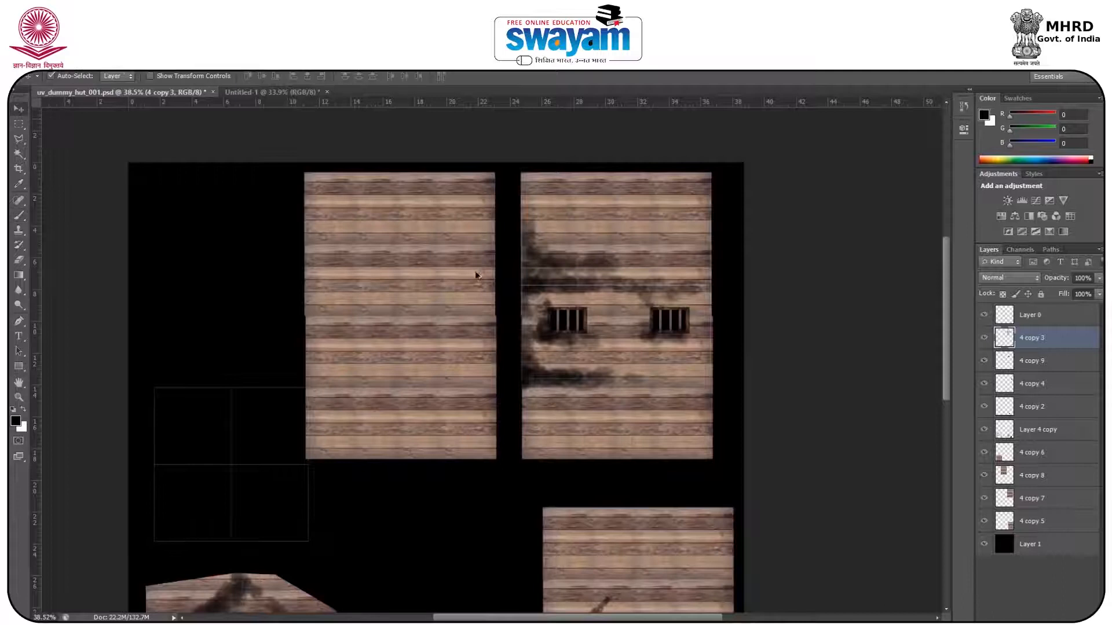
scroll(481, 280, up, 2)
click(985, 339)
click(984, 338)
drag(629, 290, 340, 284)
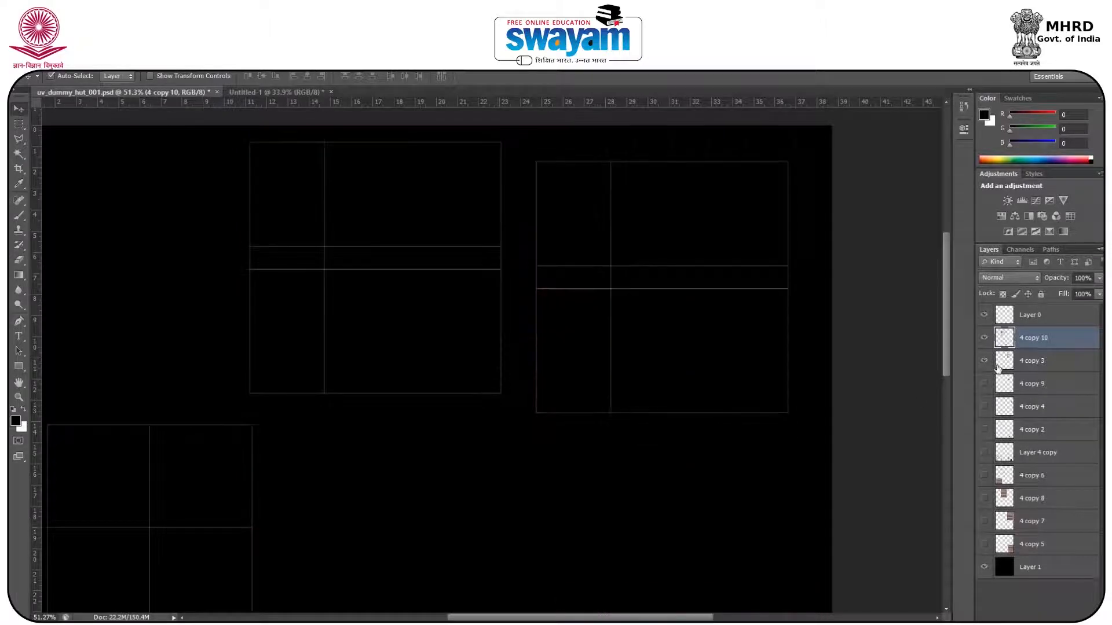
- Show the layers from 4 copy 9 to 4 copy 6 and duplicate the barred window twice into the upper-left UV shell
click(991, 545)
click(991, 545)
drag(982, 391, 983, 474)
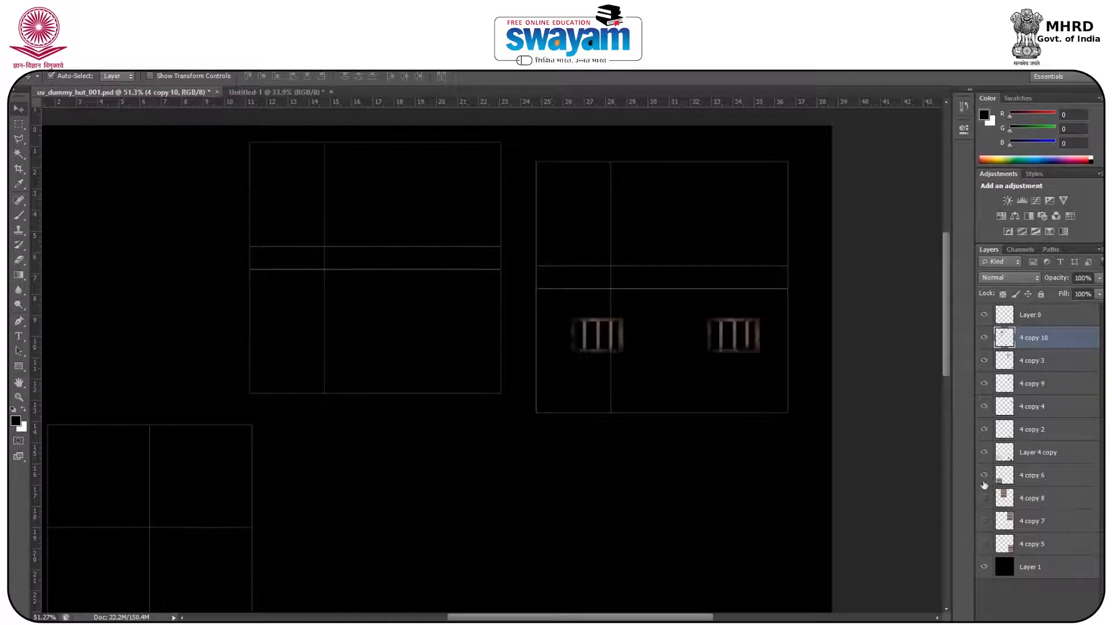
click(605, 337)
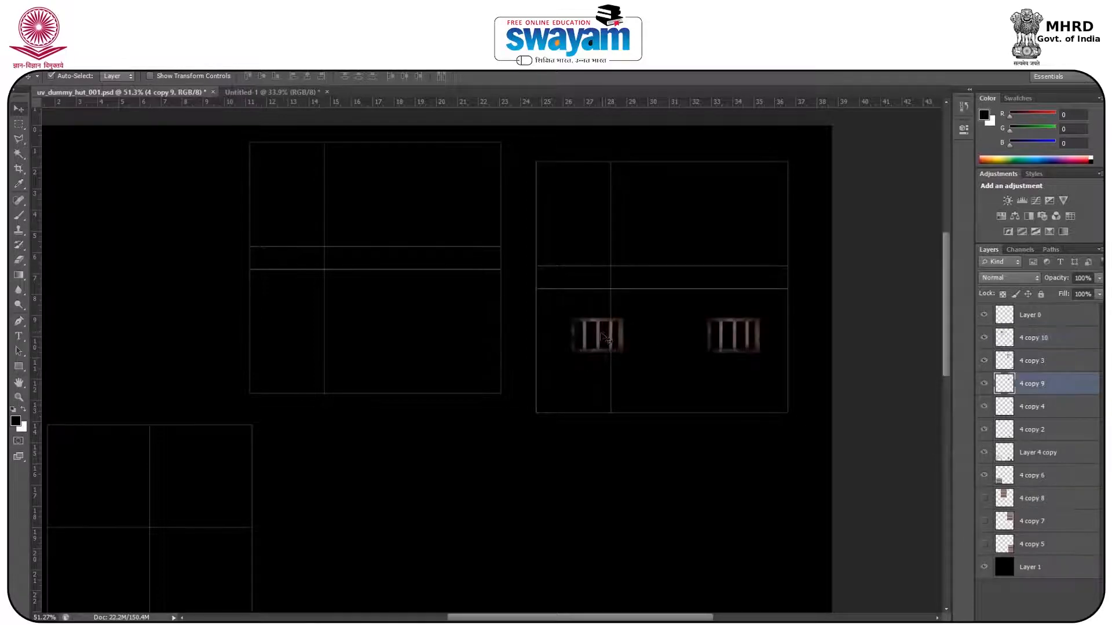
drag(602, 337, 447, 305)
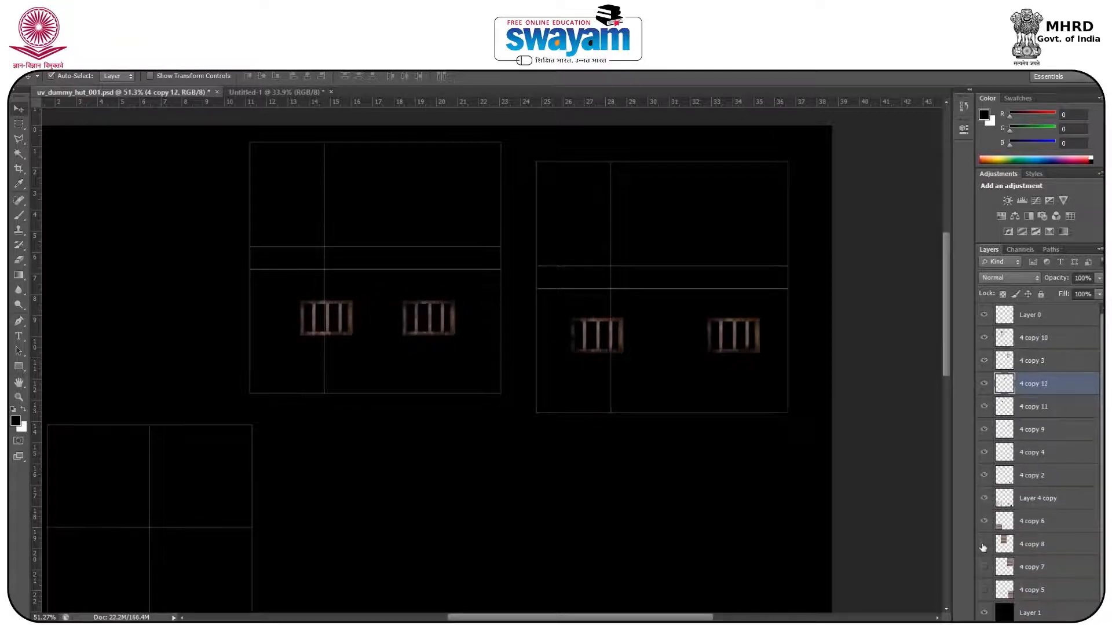
- Show plank layers 4 copy 8 and 4 copy 7 and space the two windows at equal height on the upper-left wall
click(983, 545)
click(983, 568)
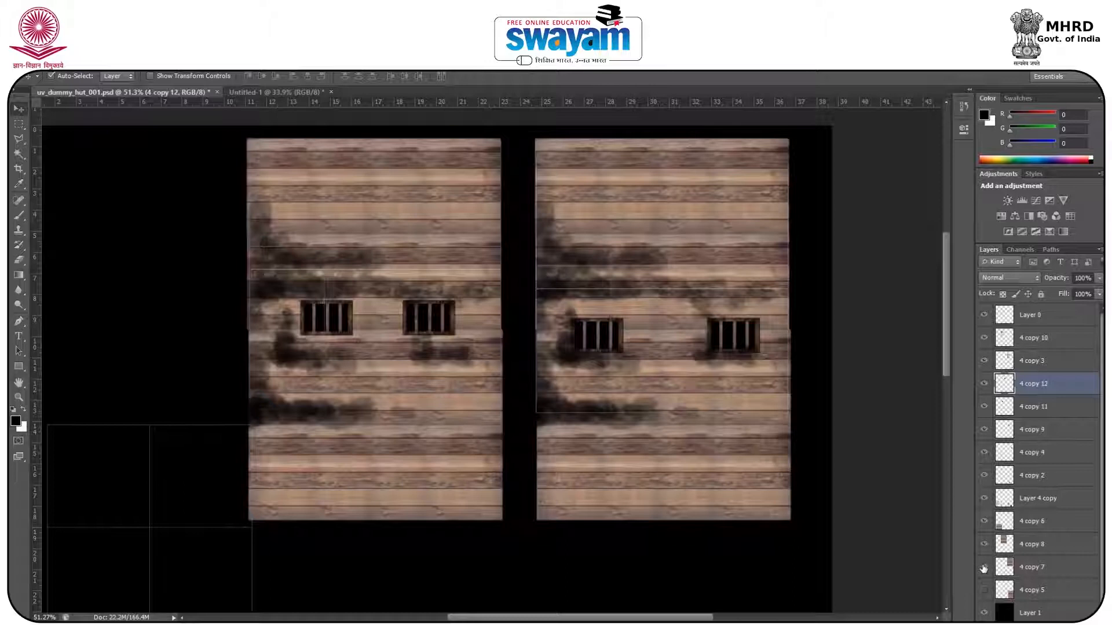
scroll(325, 356, up, 5)
drag(268, 496, 267, 439)
drag(348, 257, 329, 255)
drag(636, 262, 679, 246)
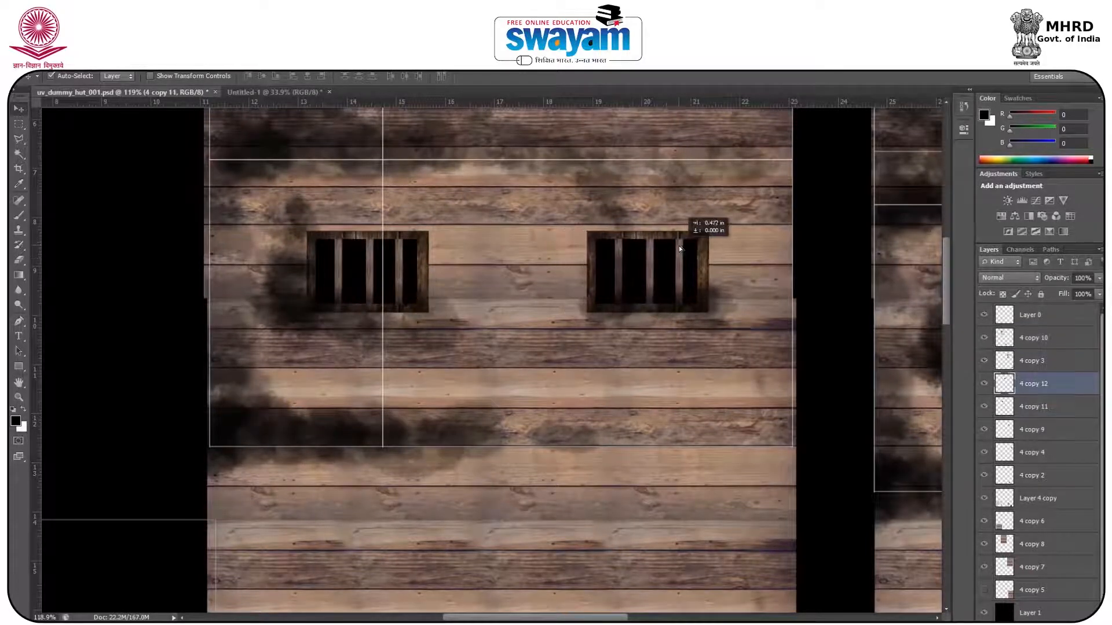
- Hide the UV guide Layer 0 and show the door wall's plank layer 4 copy 5
scroll(724, 290, down, 5)
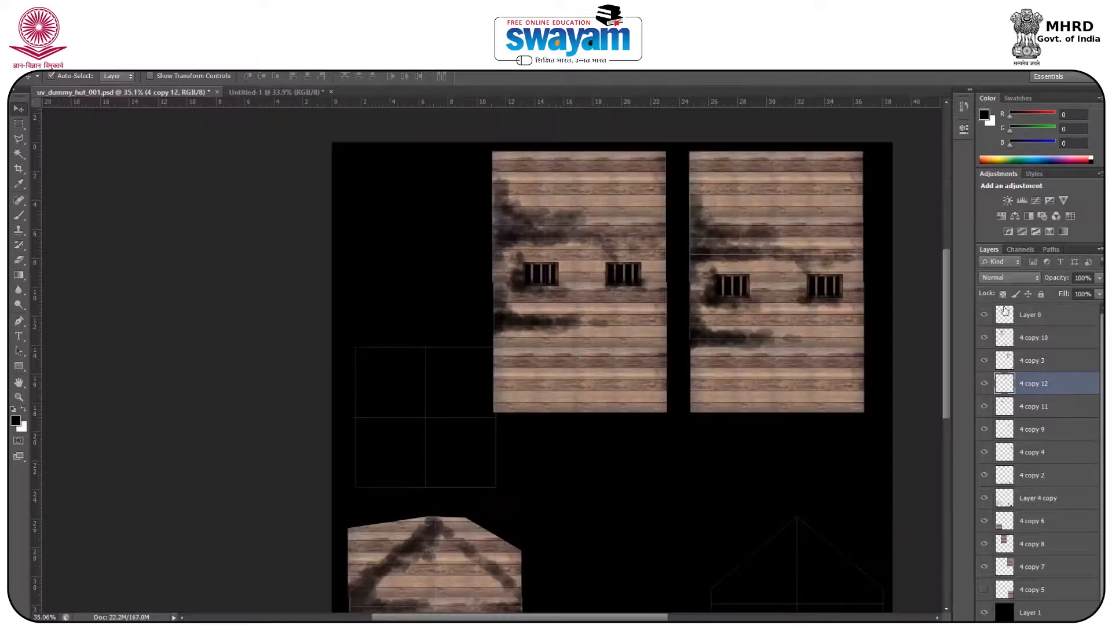
click(983, 314)
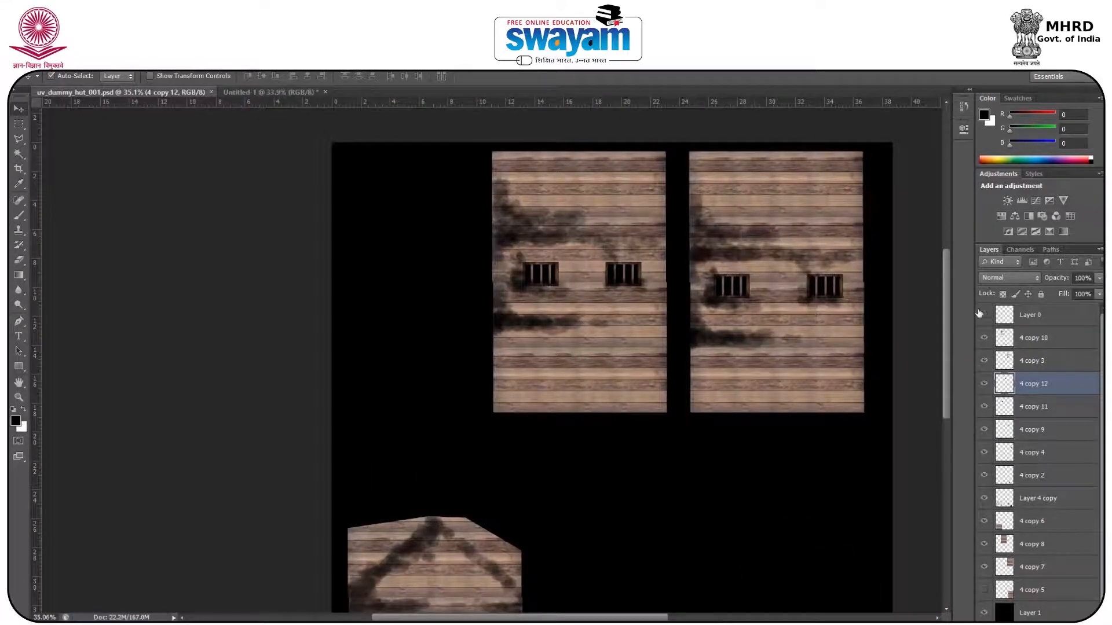
scroll(726, 330, down, 2)
scroll(1000, 553, down, 1)
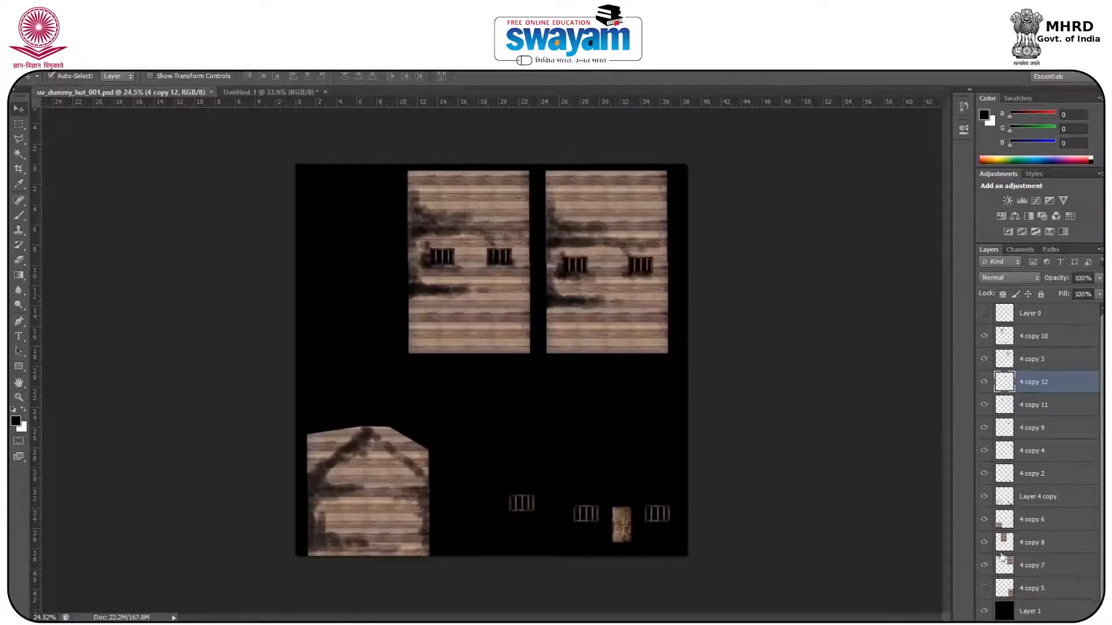
click(984, 589)
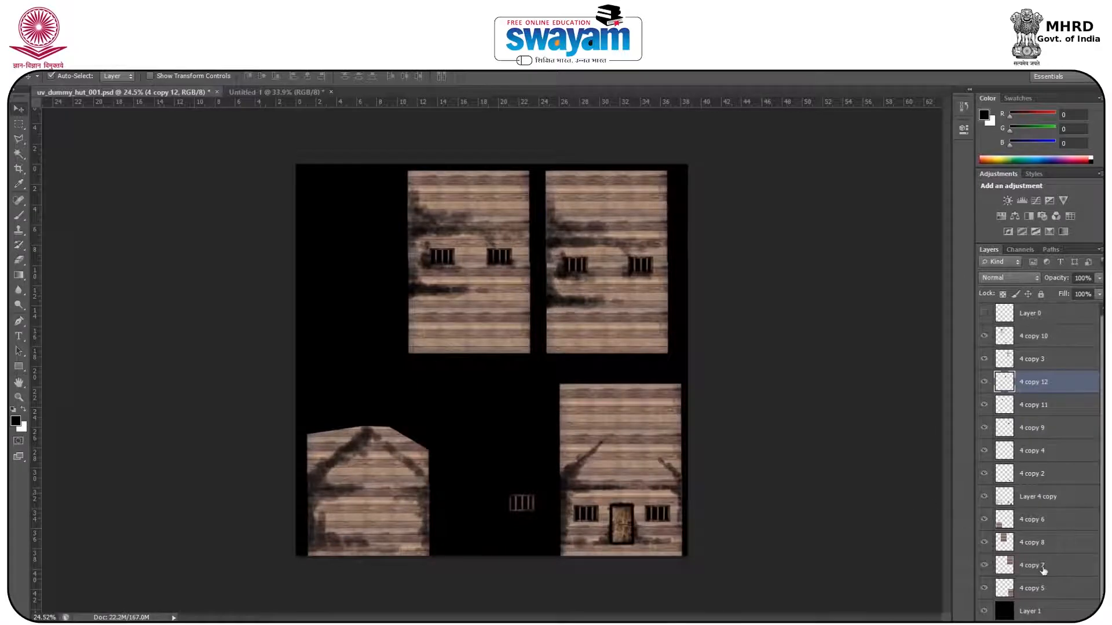
- Try to remove the stray barred window beside the door wall by deleting its whole layer
scroll(1040, 522, up, 1)
scroll(509, 497, up, 5)
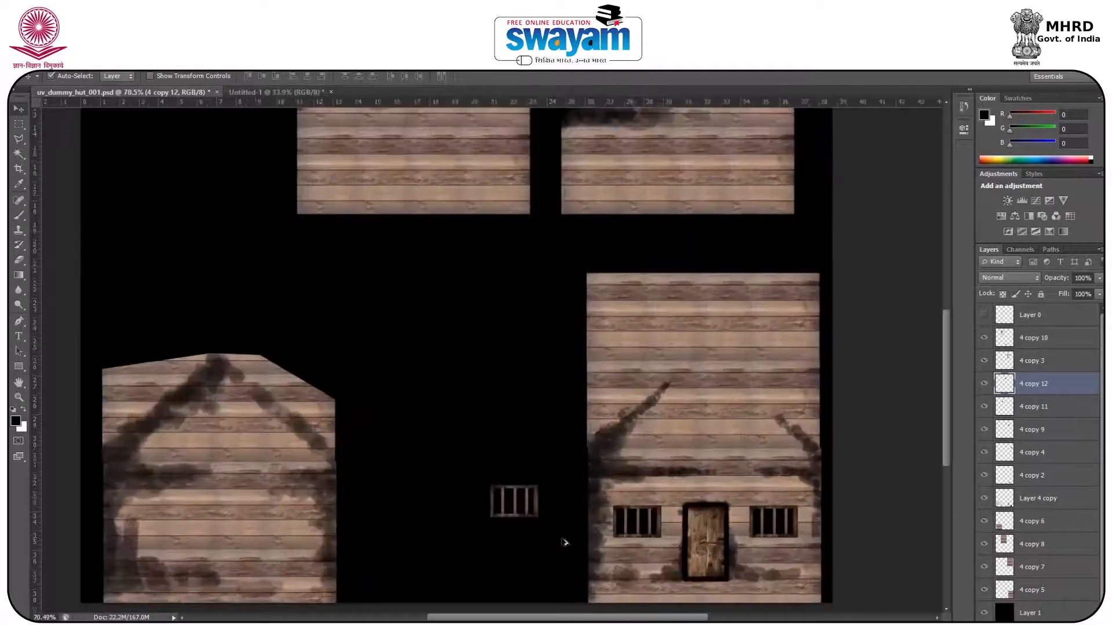
scroll(661, 493, up, 2)
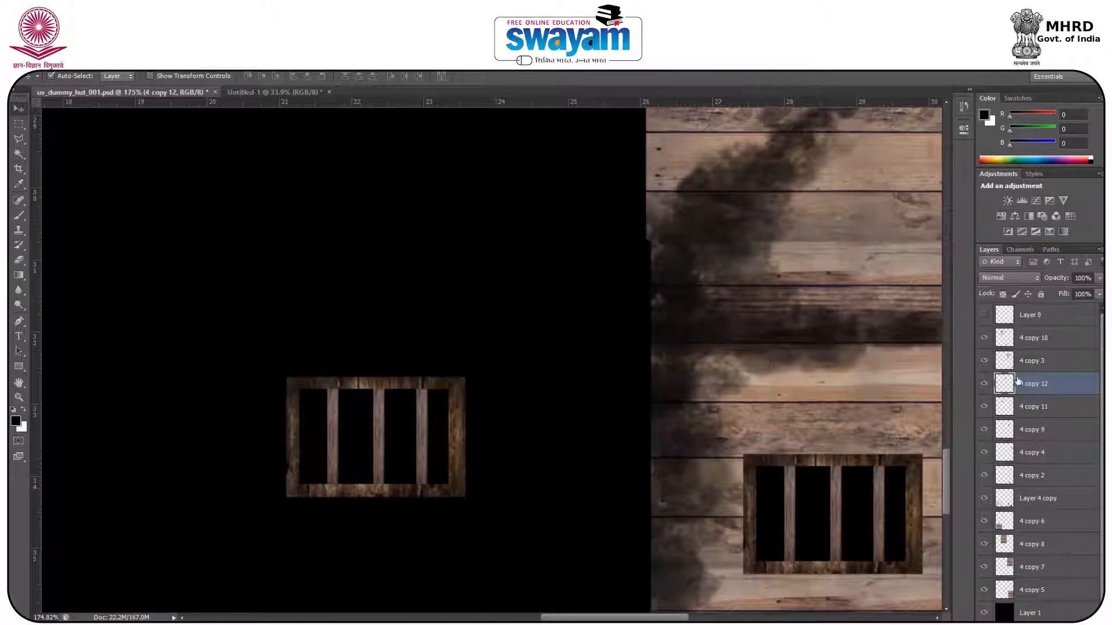
click(983, 316)
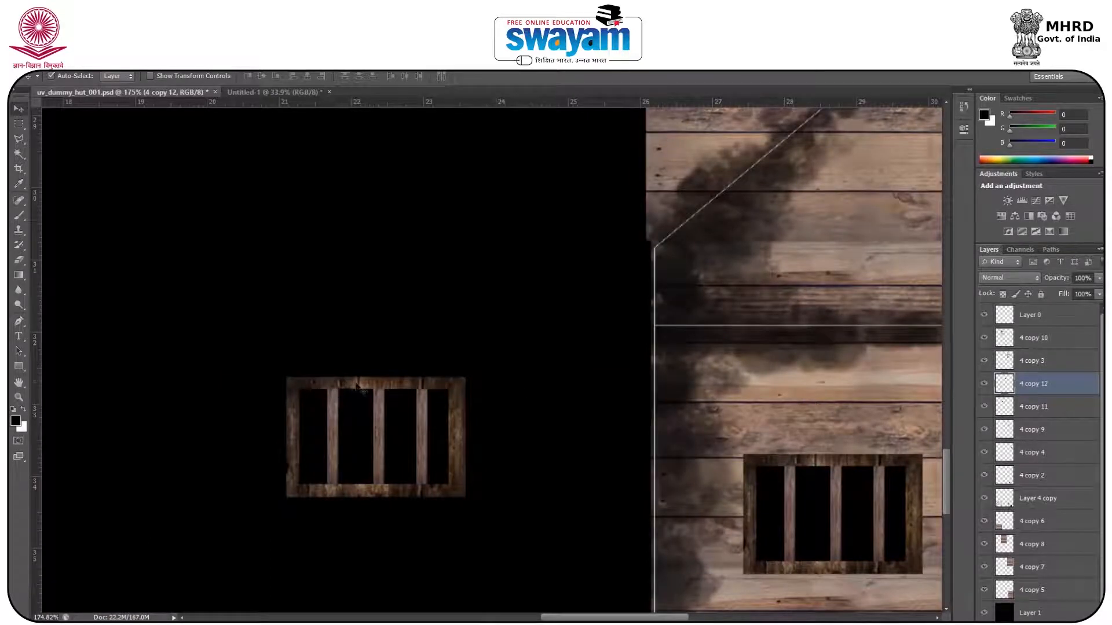
click(357, 386)
key(Delete)
scroll(566, 472, down, 5)
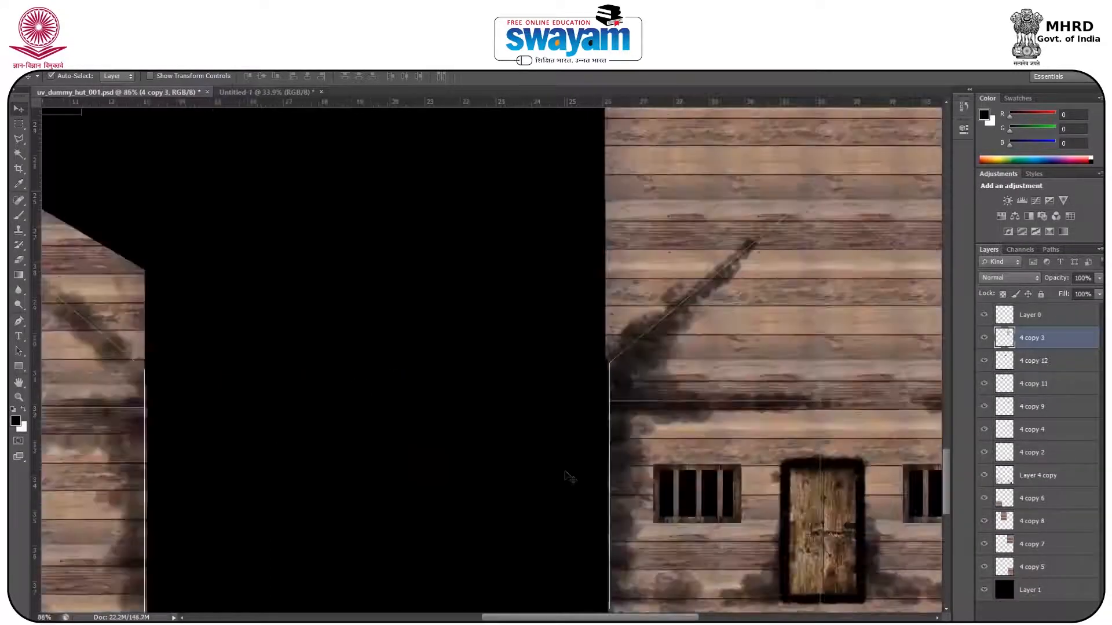
- Save a JPEG copy of the texture to the Desktop as uv_dummy_hut_001.jpg at quality 12
scroll(702, 436, up, 2)
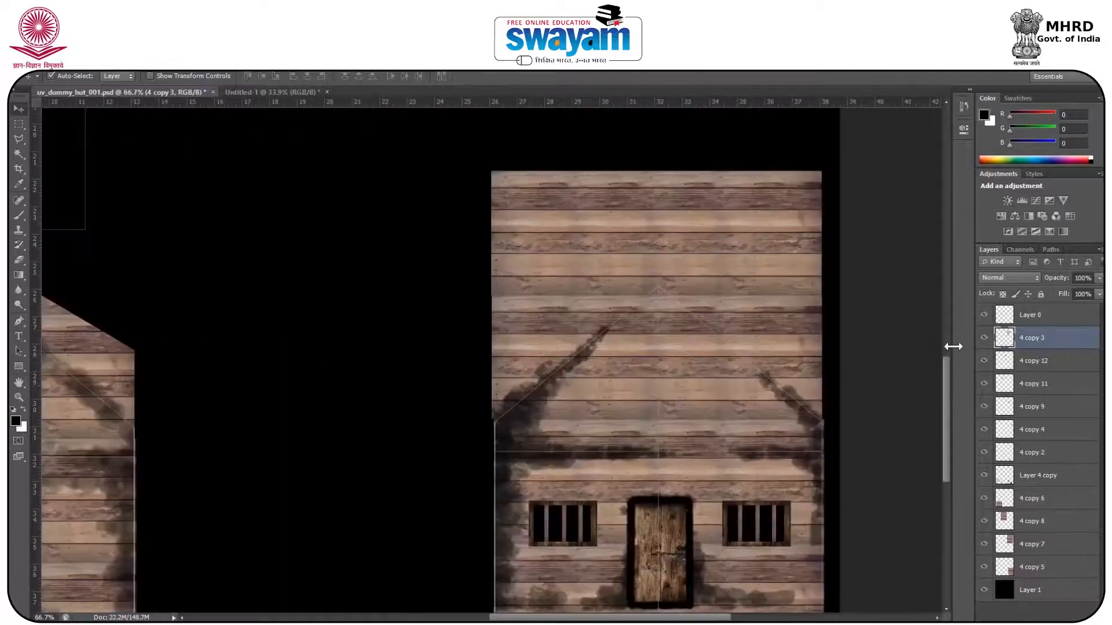
scroll(707, 389, down, 4)
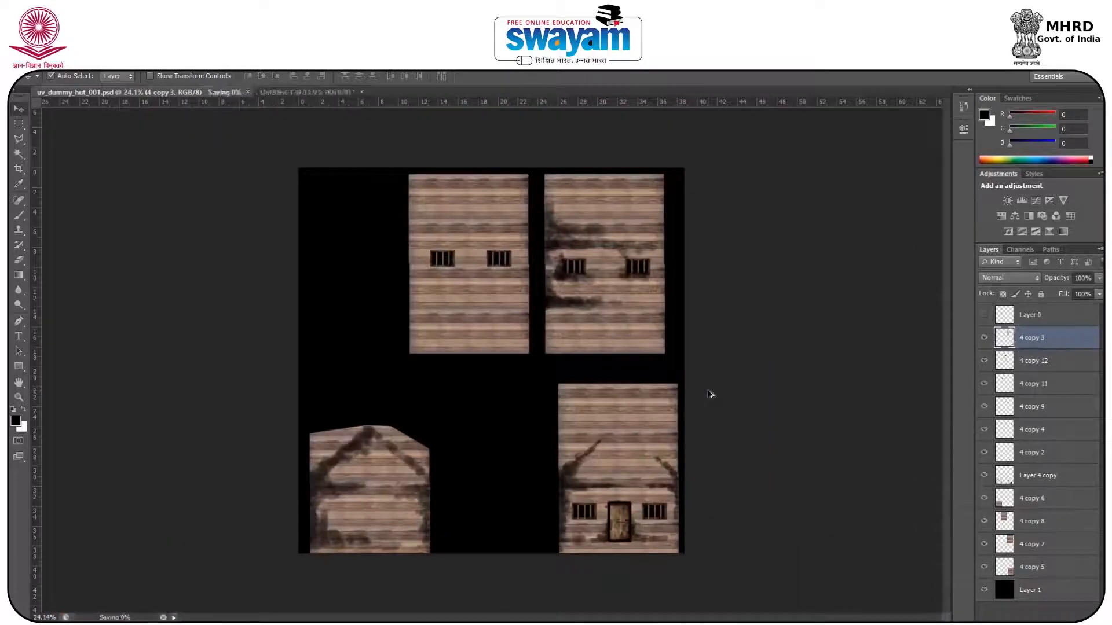
key(alt+f)
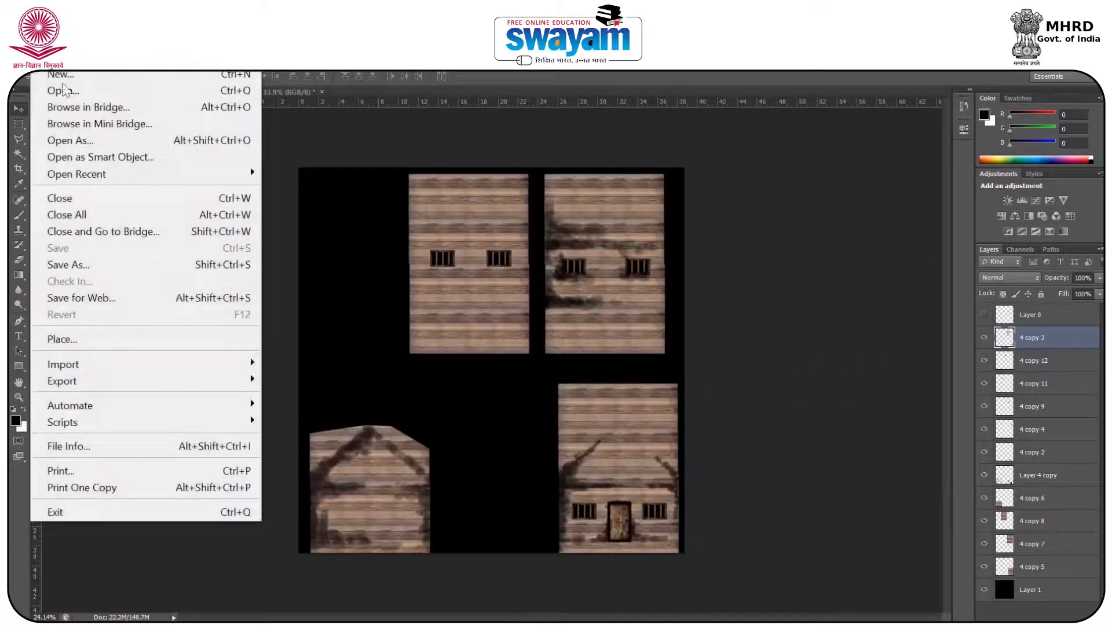
click(103, 267)
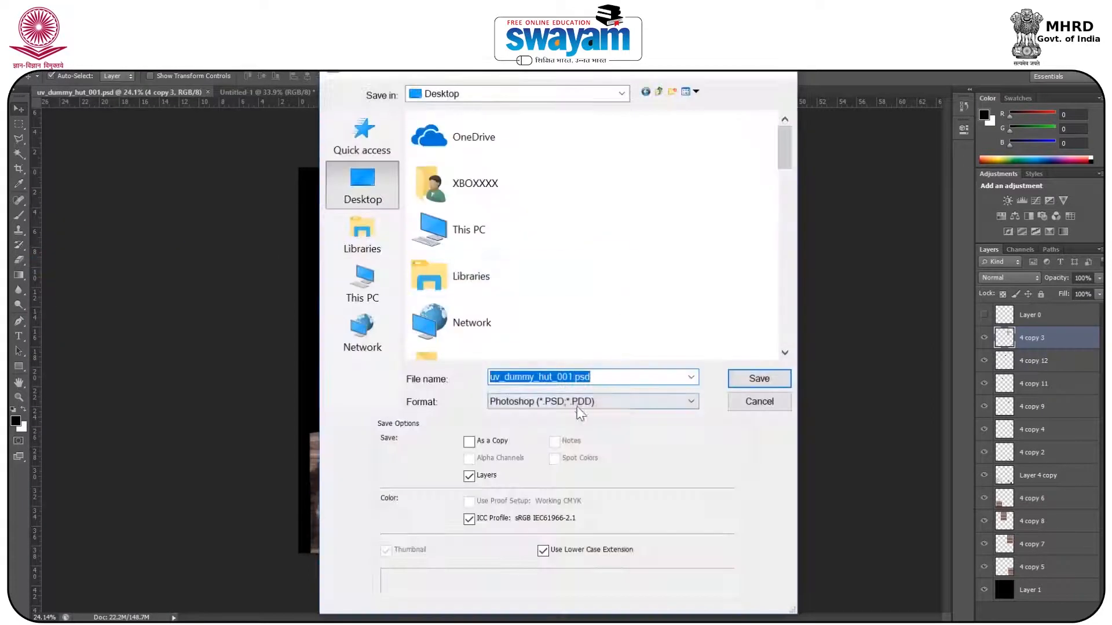
click(579, 402)
click(543, 508)
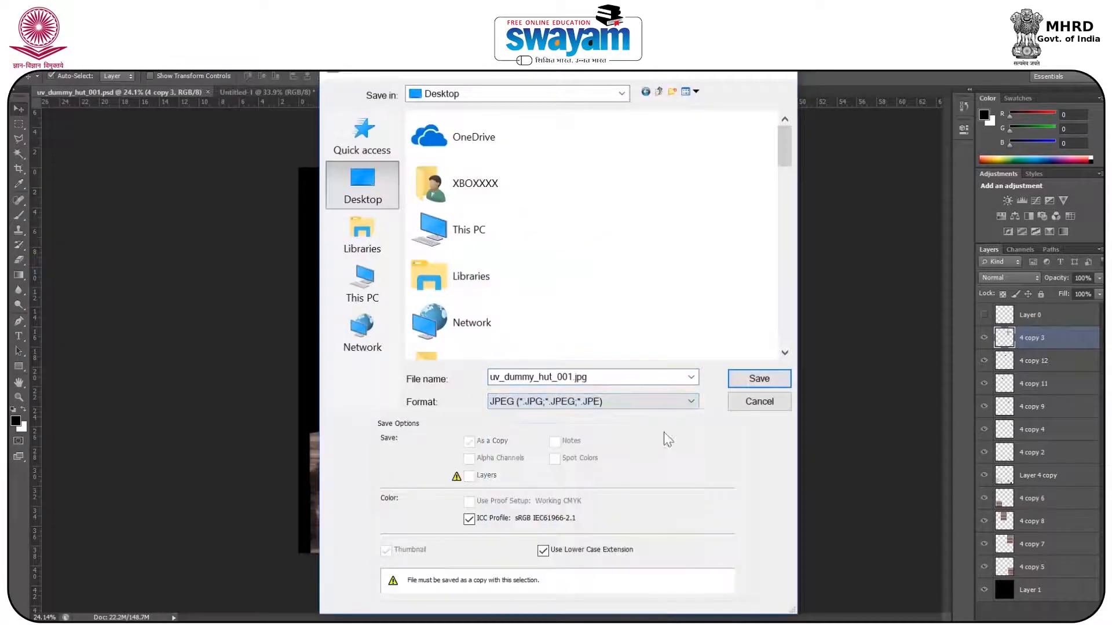
click(747, 381)
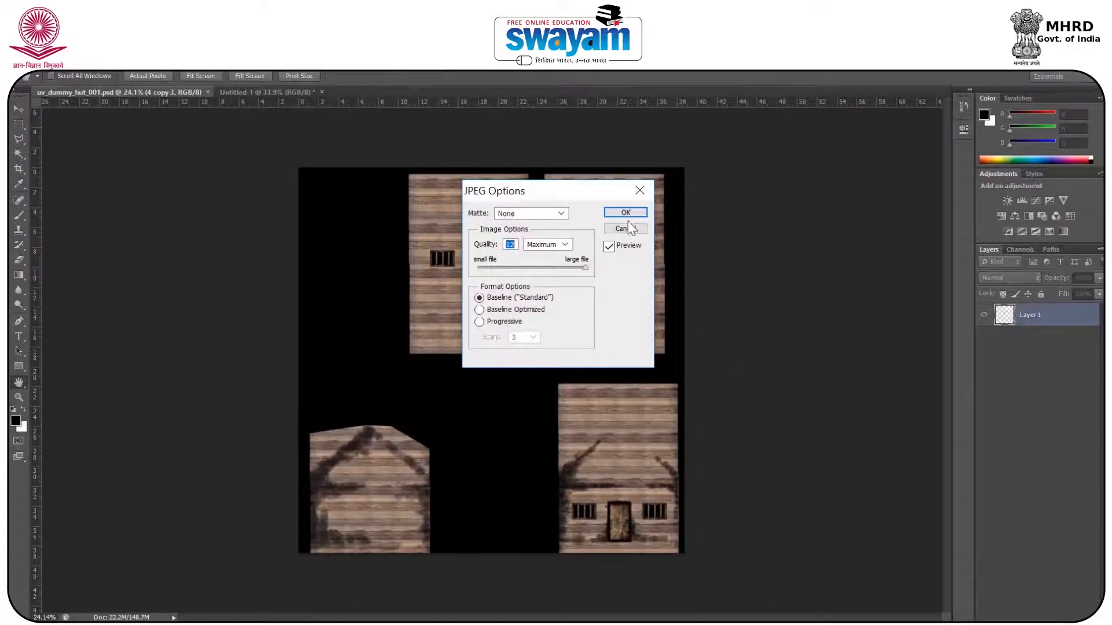
click(625, 213)
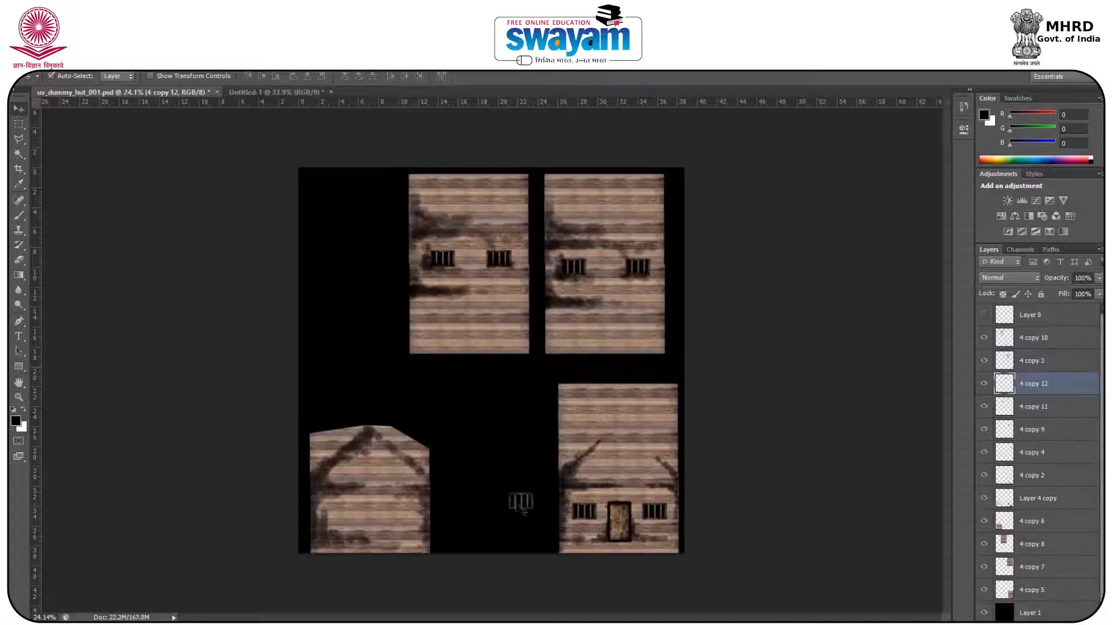
- Lasso the stray barred window between the two lower walls, delete it from layer 4 copy 10 and clear the selection
click(19, 139)
click(474, 499)
click(499, 547)
click(528, 532)
double_click(541, 482)
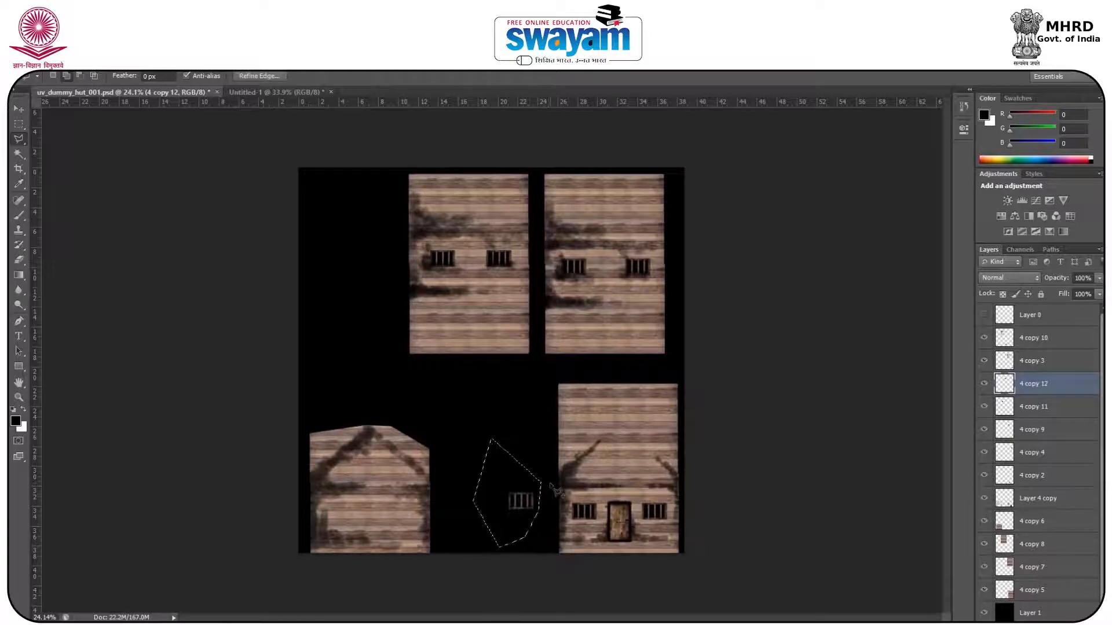
key(v)
click(524, 491)
click(557, 282)
click(559, 481)
key(Return)
click(990, 339)
key(Delete)
key(ctrl+d)
- Save the corrected texture to the Desktop as the JPEG copy uv_dummy_hut_001, replacing the earlier export
key(ctrl+shift+s)
click(603, 404)
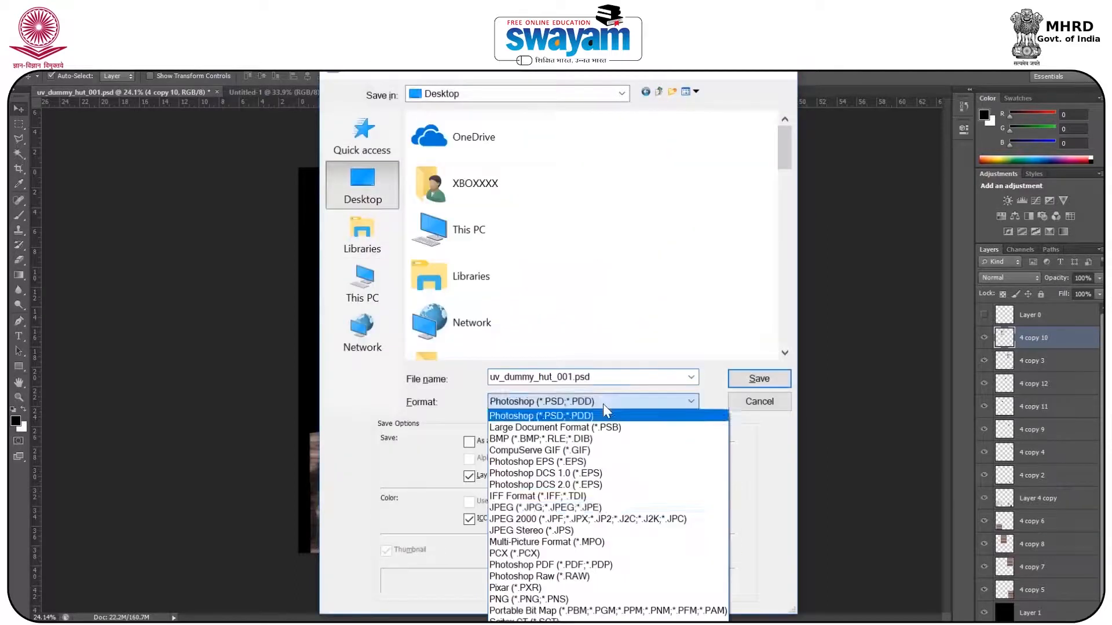
key(j)
key(Return)
key(Return)
click(544, 283)
click(633, 214)
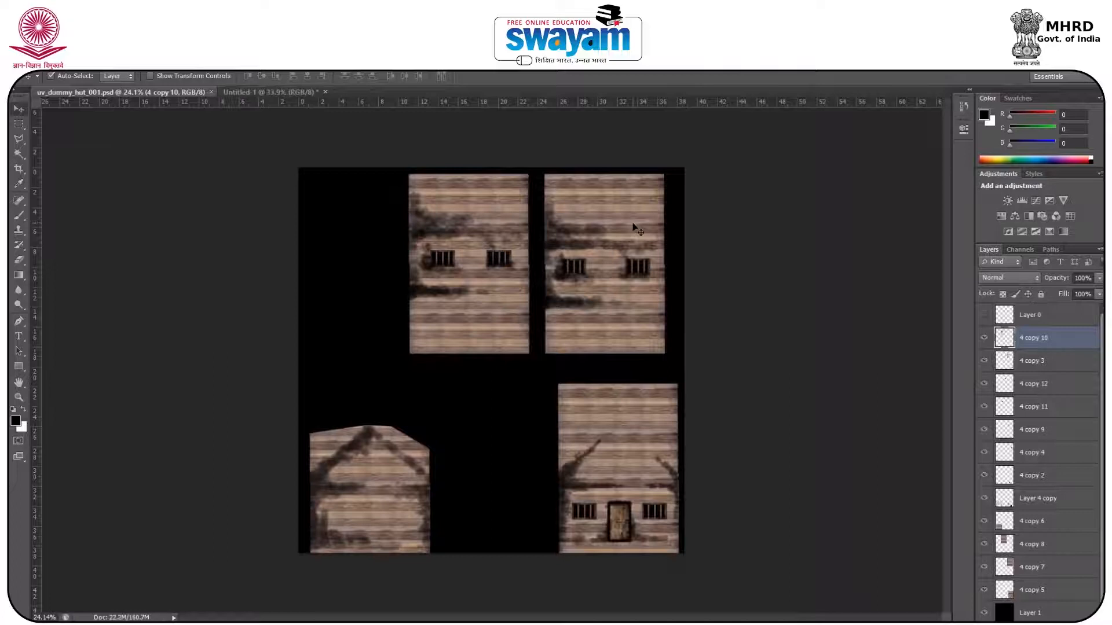
- Switch to Maya and return the hut body from face selection to Object Mode
key(super+d)
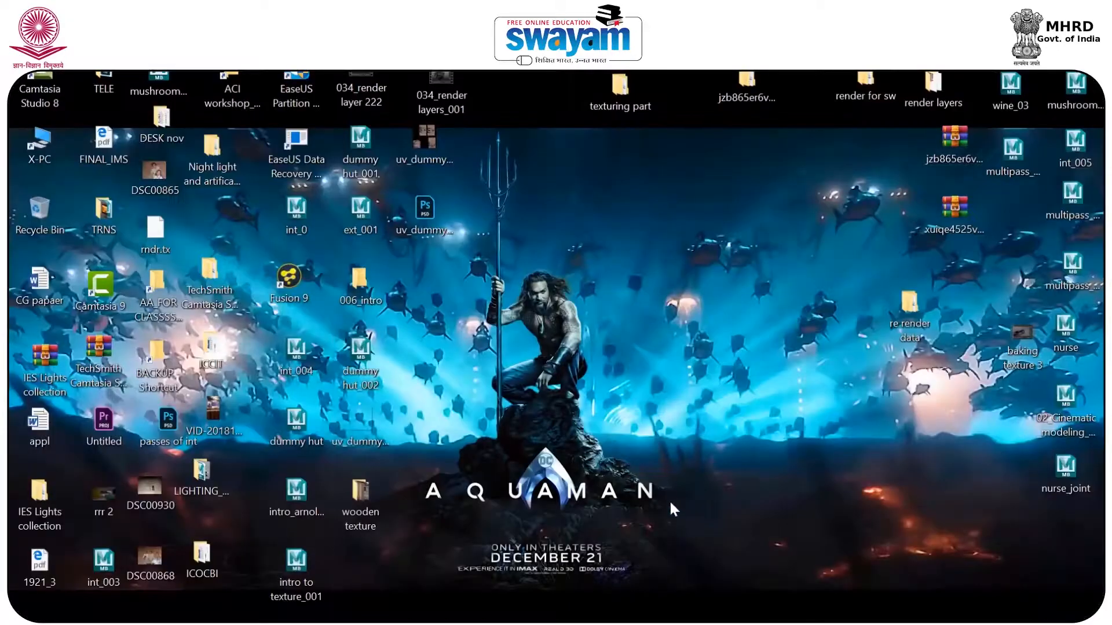
click(653, 598)
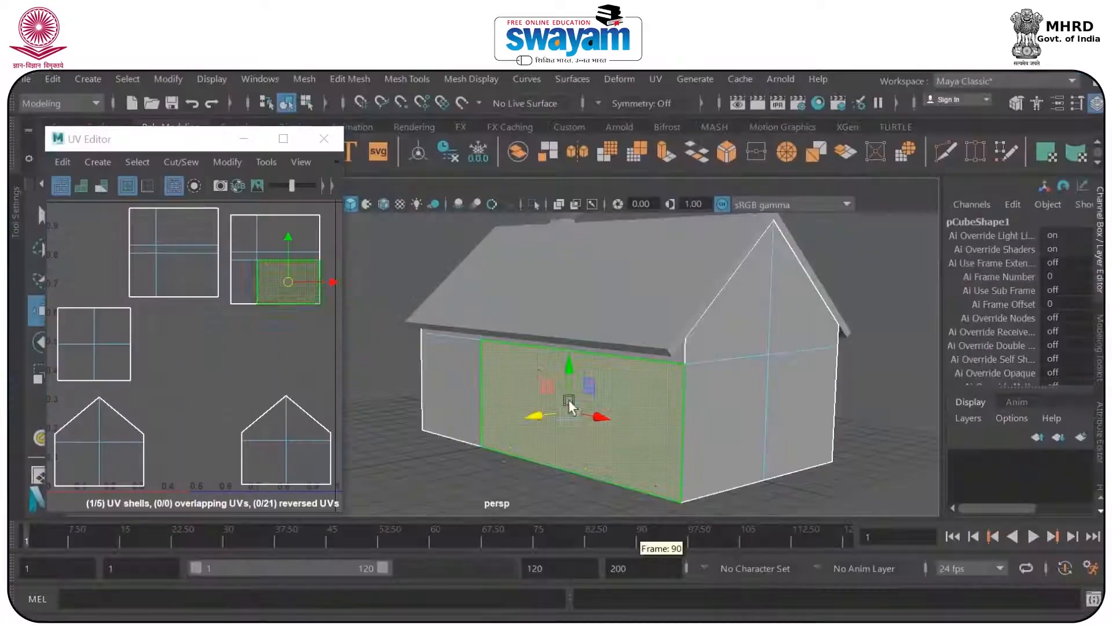
right_click(544, 361)
click(630, 137)
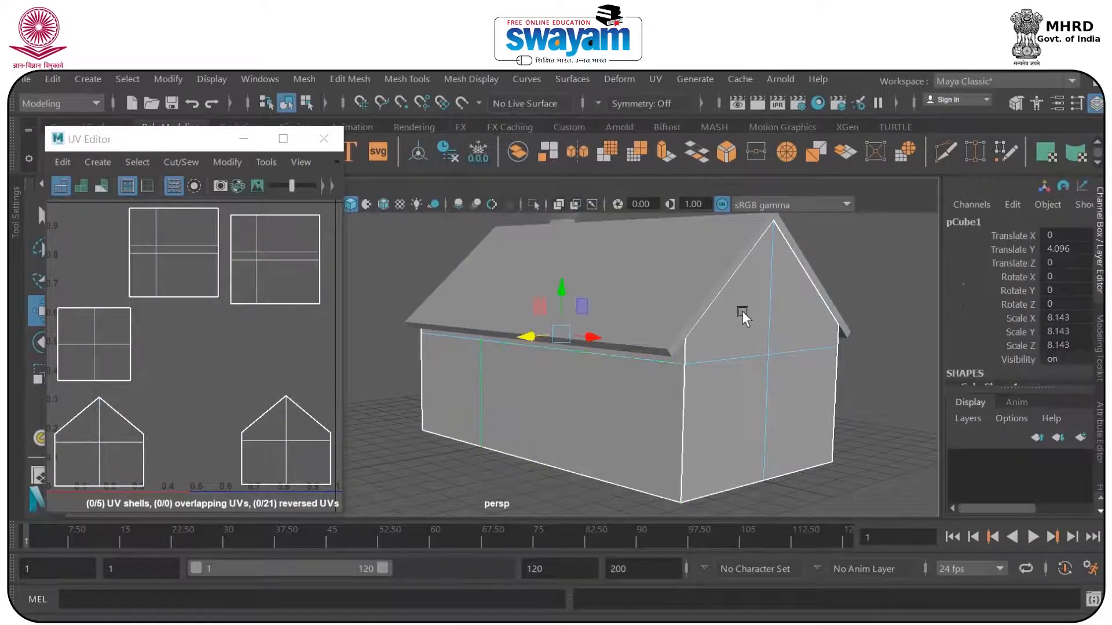
- Select the hut body and assign a new Lambert material to it
click(888, 386)
click(775, 383)
right_click(775, 383)
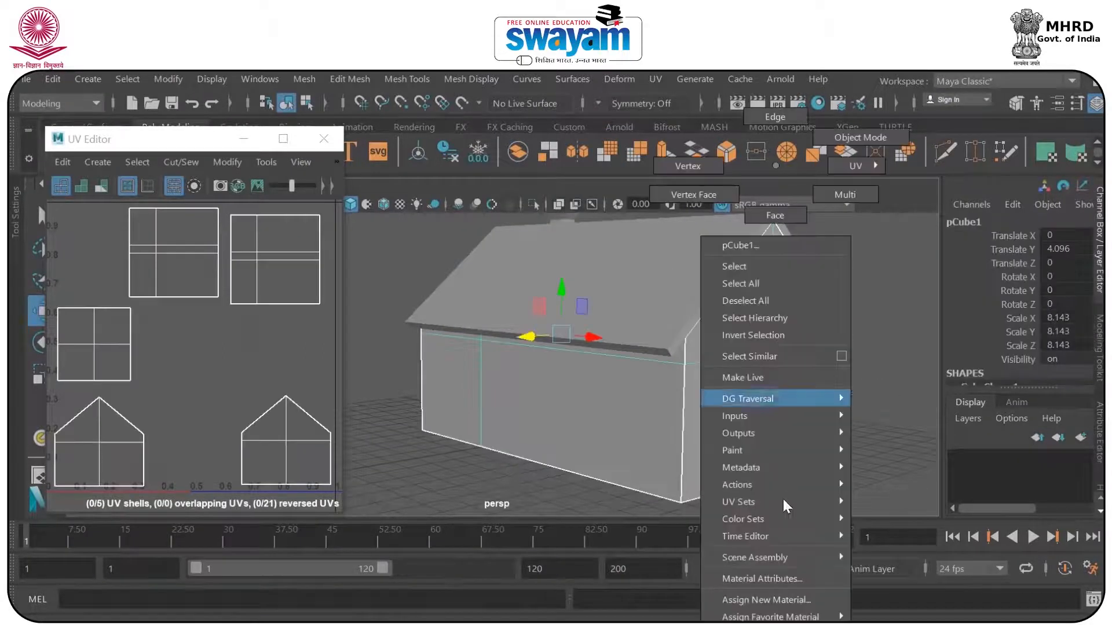
click(770, 599)
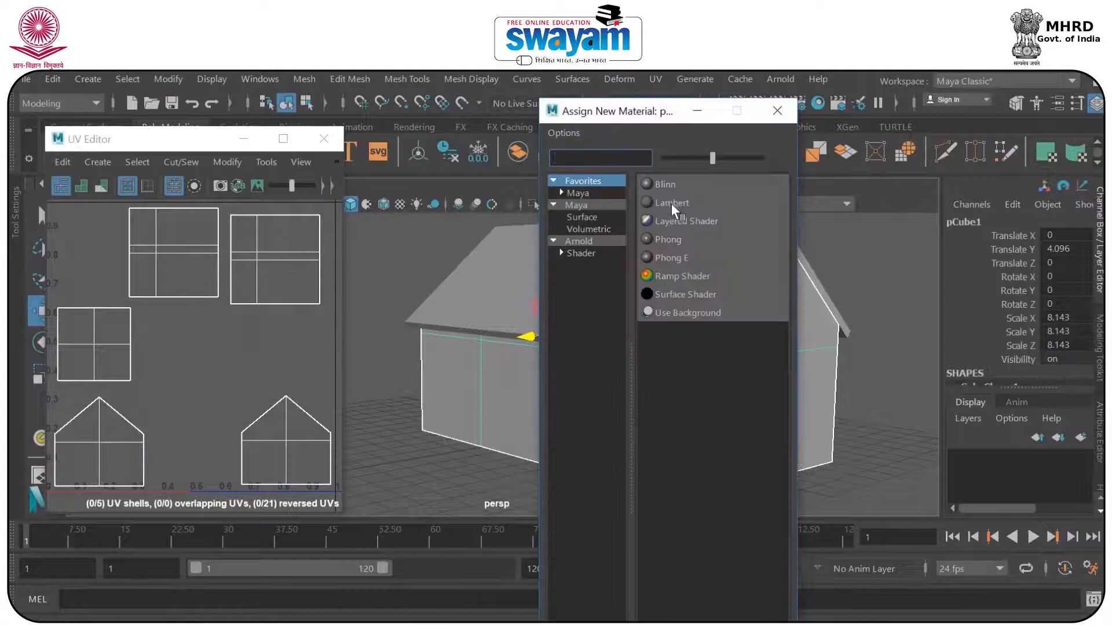
click(669, 204)
- Show the hut body's attributes in the Attribute Editor and keep the body selected in the viewport
click(1099, 434)
click(1086, 214)
right_click(632, 284)
click(522, 568)
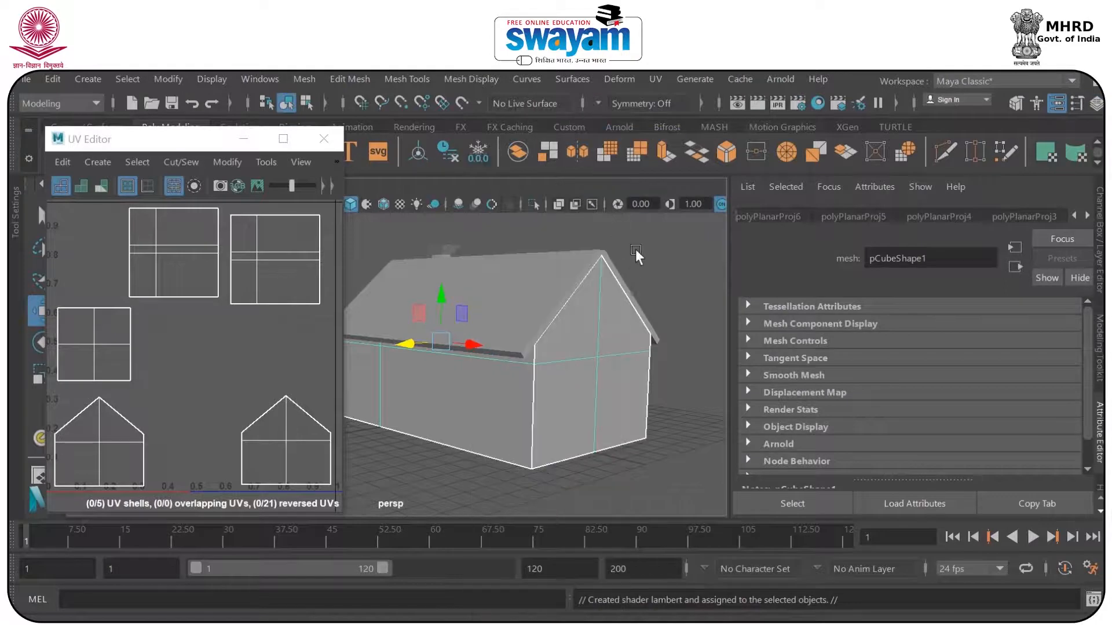
click(614, 312)
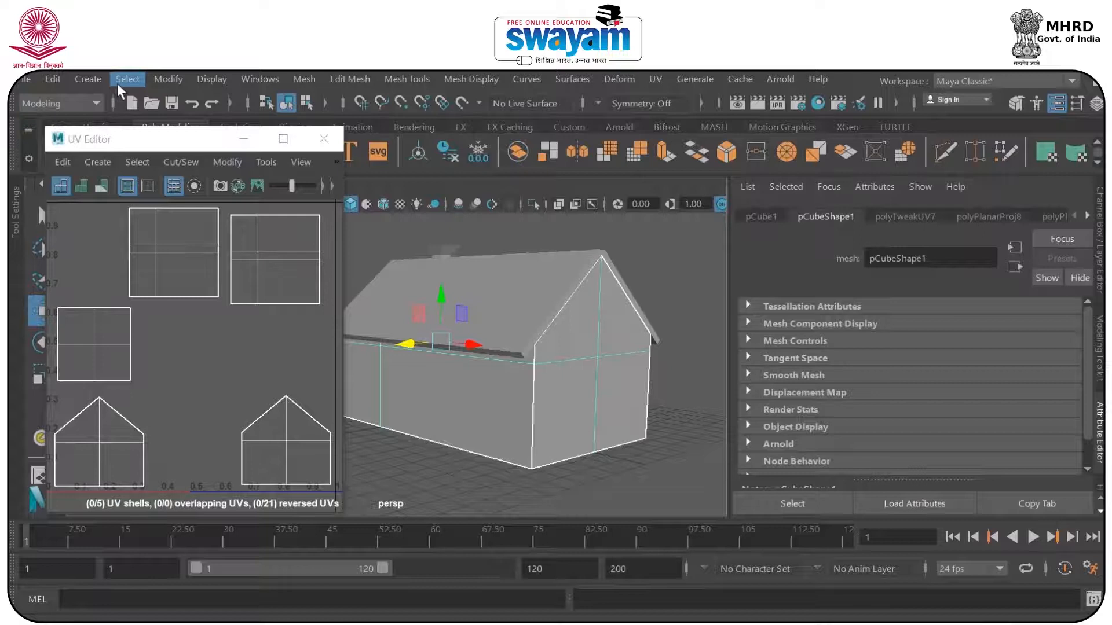
- Save the scene and delete the hut body's construction history, leaving the body selected
key(ctrl+s)
key(Return)
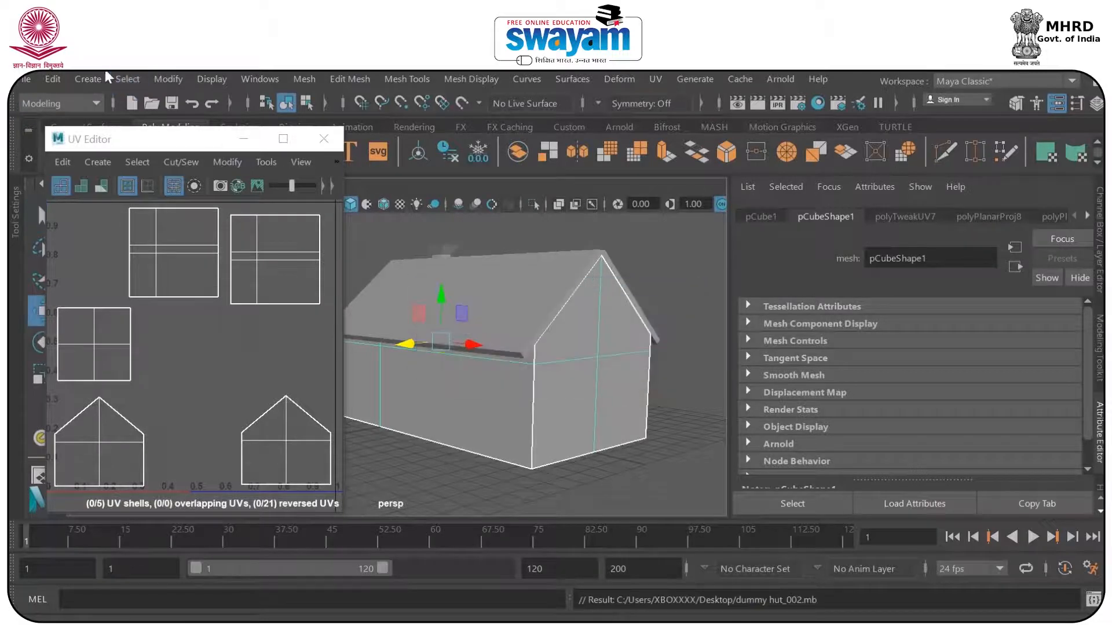
click(57, 77)
mouse_move(200, 287)
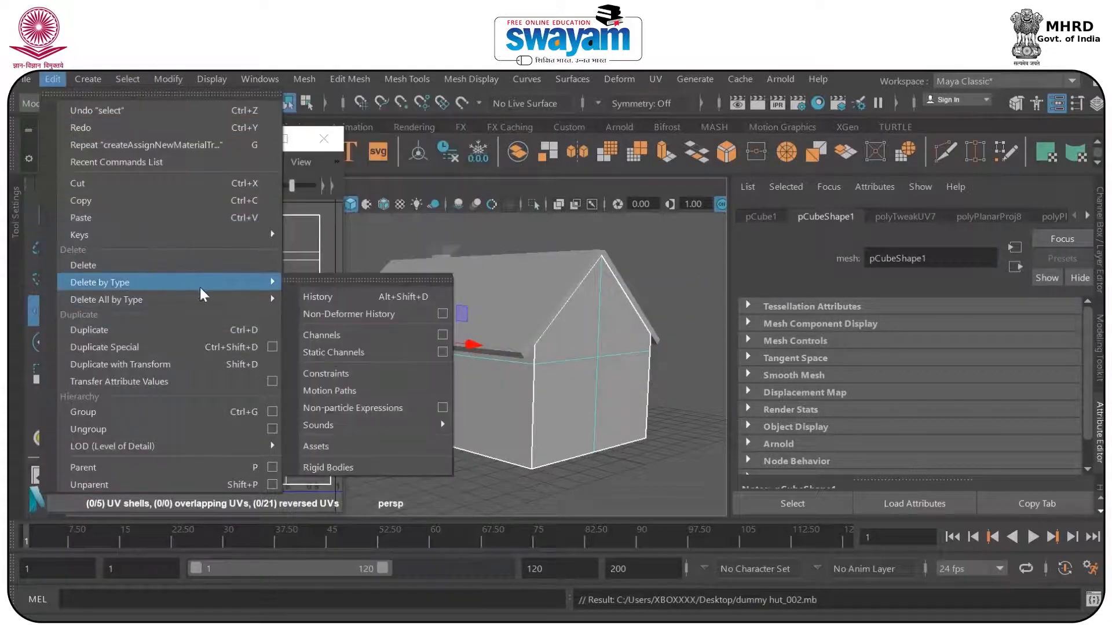
click(338, 297)
click(710, 259)
click(627, 327)
- Map uv_dummy_hut_001.jpg from the Desktop to the Color of lambert2 through a File texture
click(907, 216)
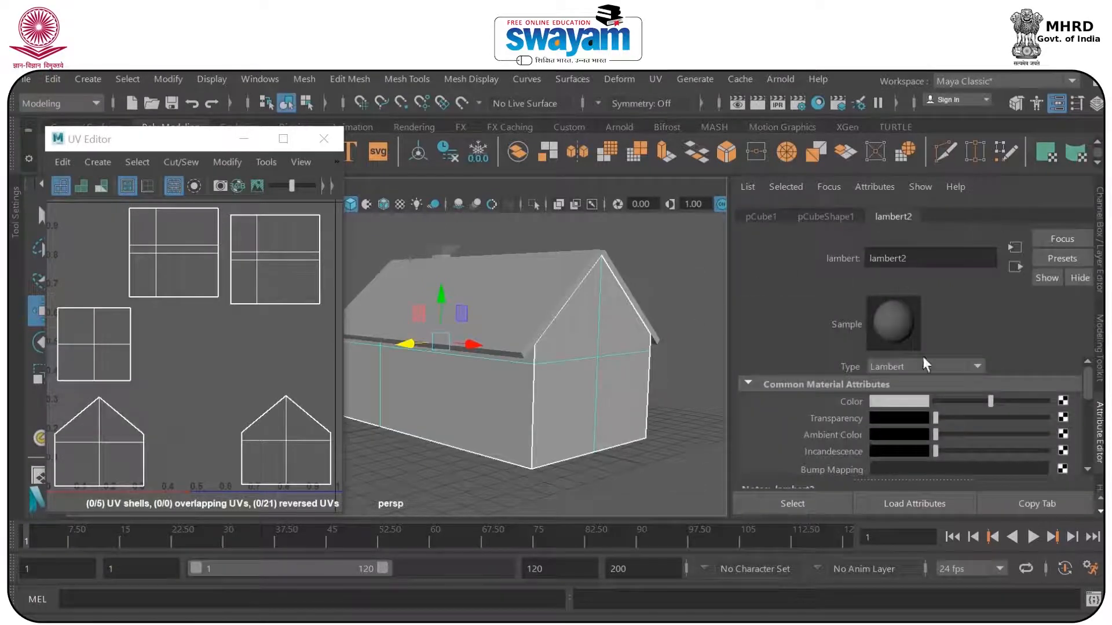
click(1063, 401)
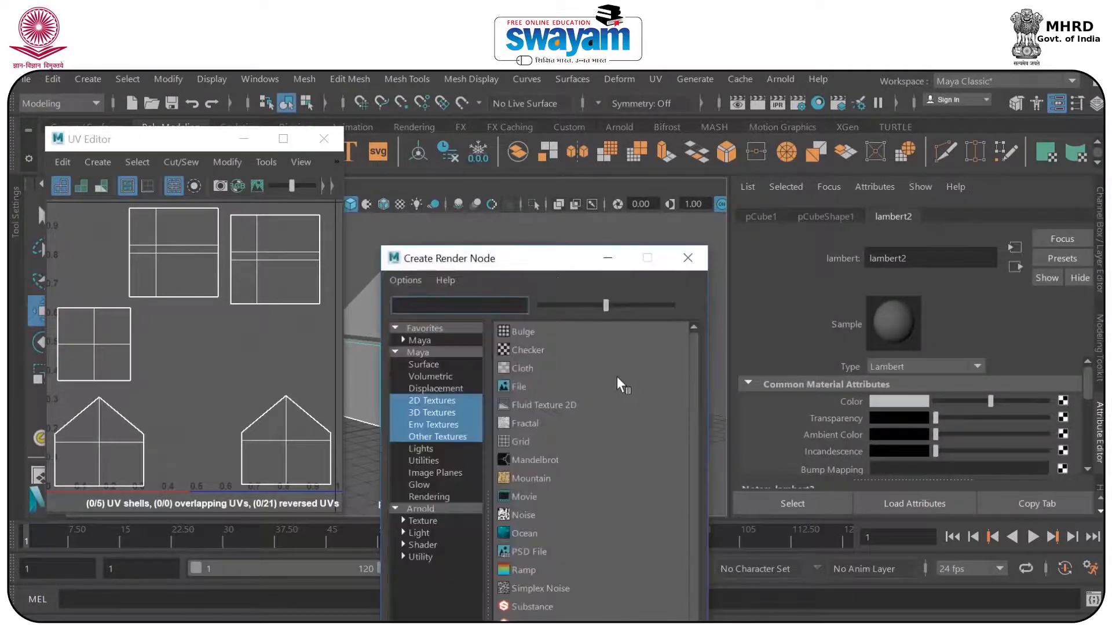
click(525, 387)
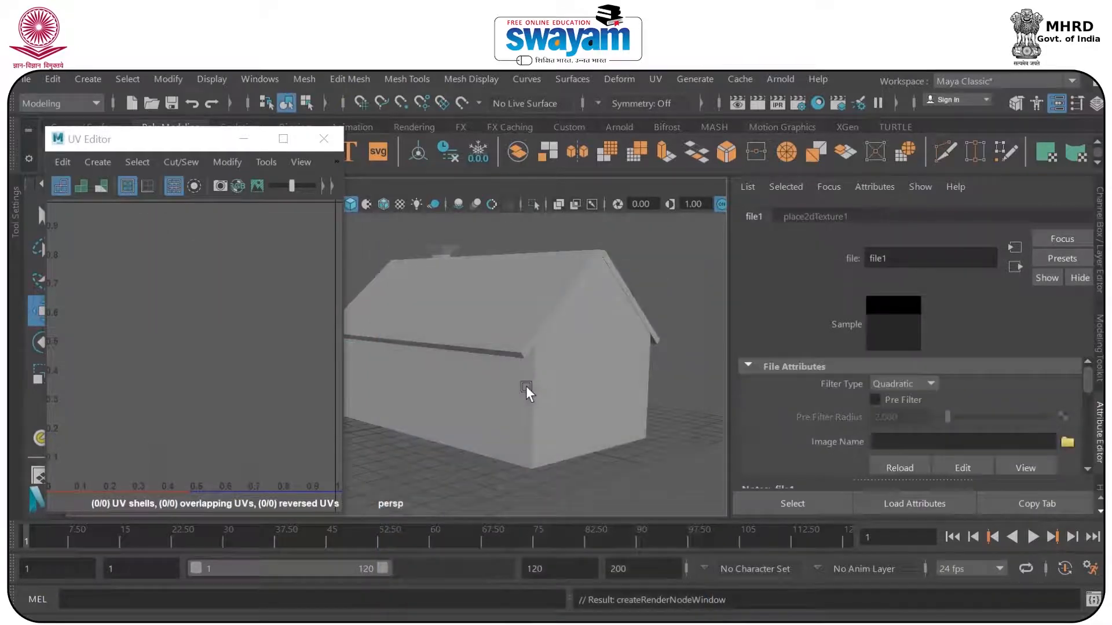
click(1066, 444)
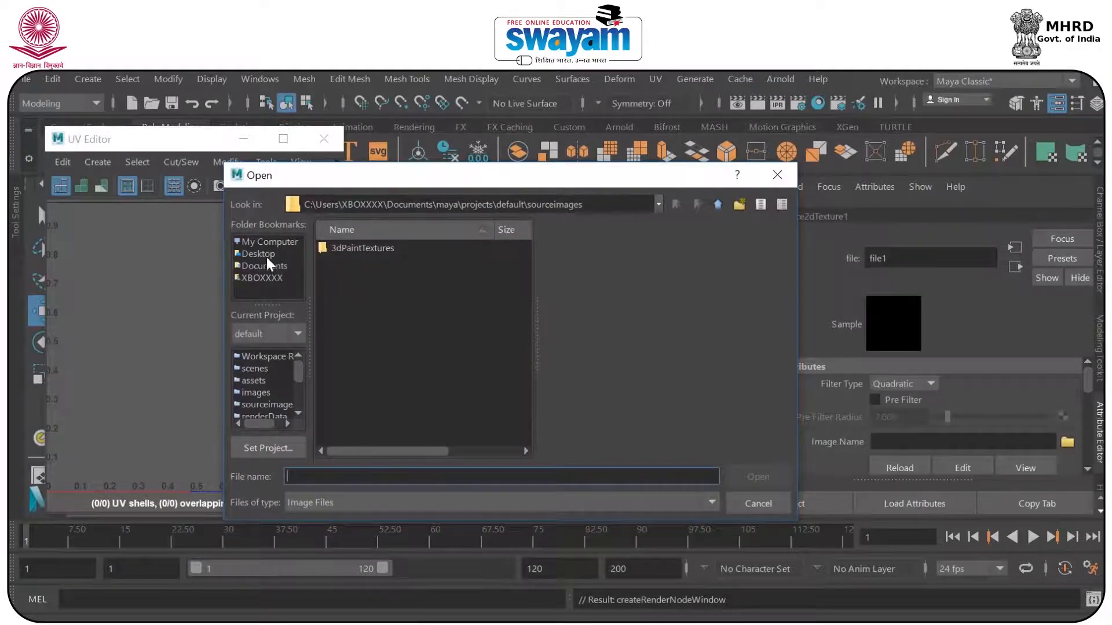
click(258, 255)
drag(520, 268, 523, 370)
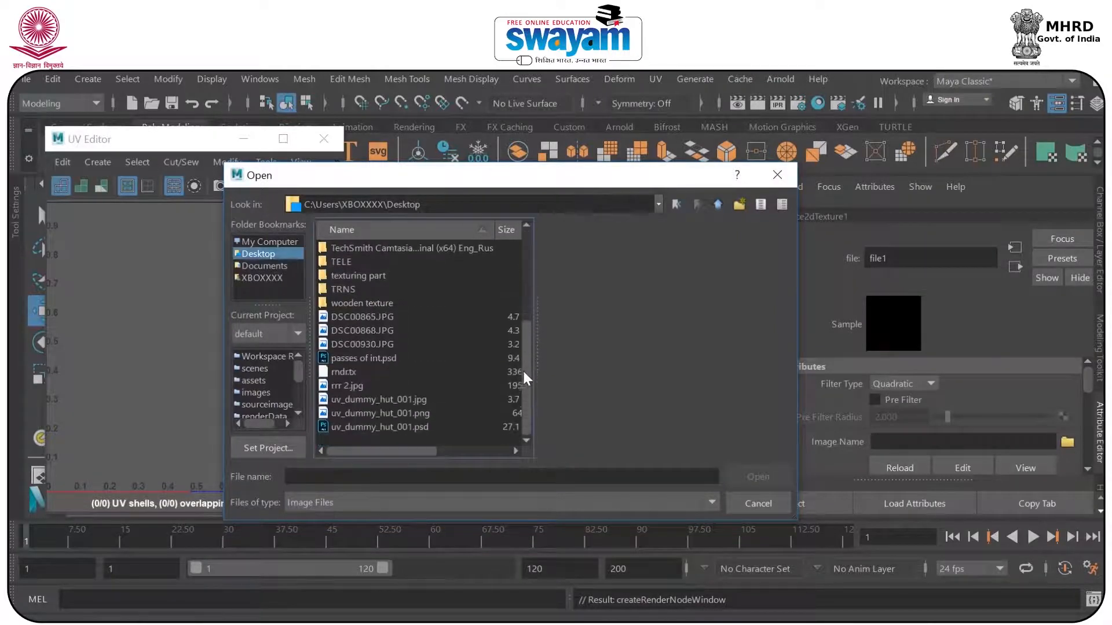
click(413, 399)
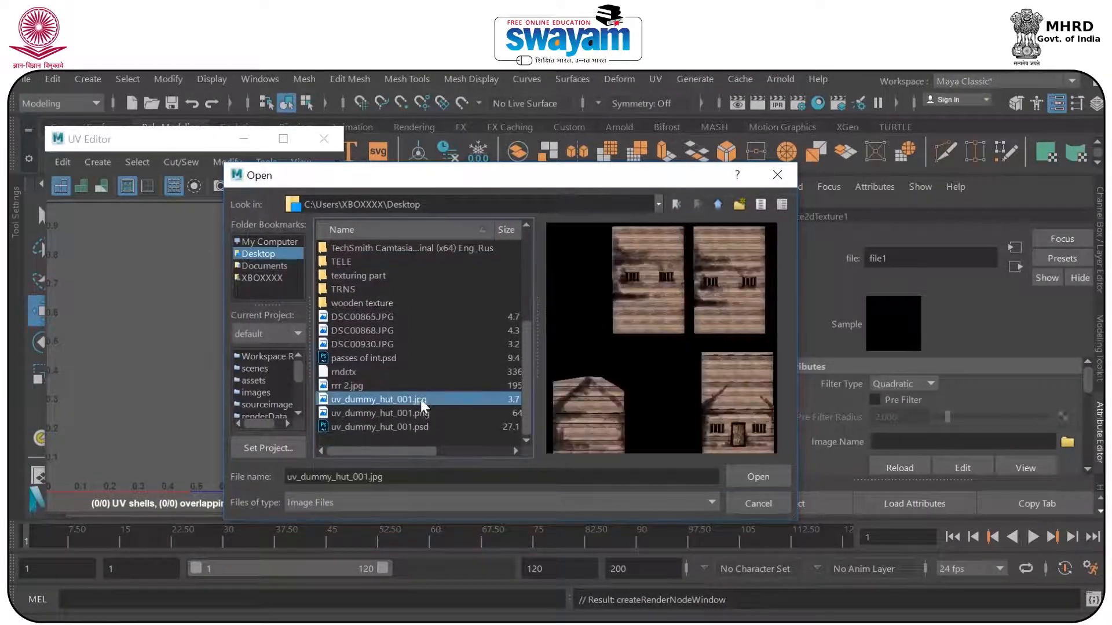
click(758, 476)
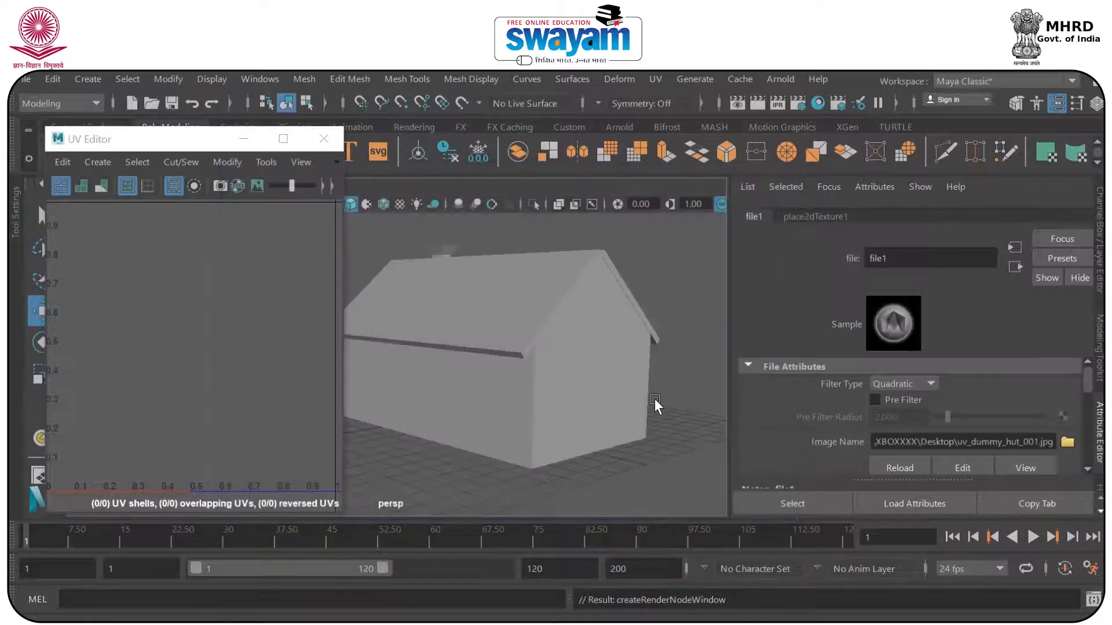
- Turn on textured display in the perspective view and select the hut body
mouse_move(637, 408)
mouse_down()
mouse_move(582, 402)
mouse_move(666, 405)
mouse_move(599, 394)
mouse_move(648, 398)
mouse_move(582, 366)
mouse_move(525, 367)
mouse_move(549, 384)
mouse_move(505, 359)
mouse_up()
key(6)
scroll(581, 366, up, 5)
scroll(581, 366, down, 3)
click(586, 381)
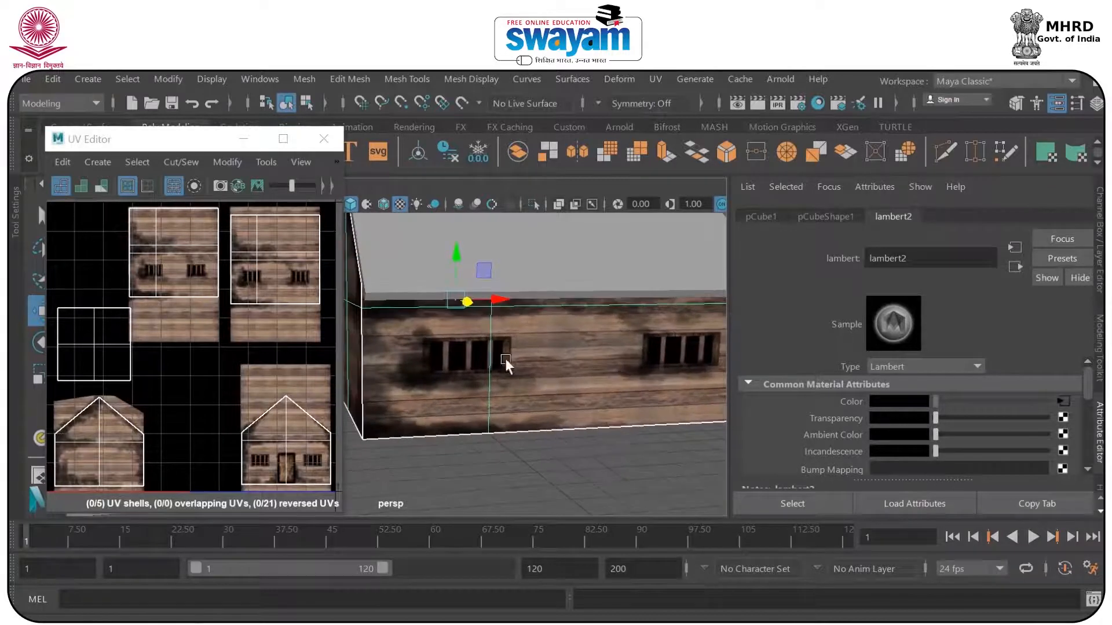
- Compare the placement of the barred windows on the long wall with its UV shell over the texture
click(252, 264)
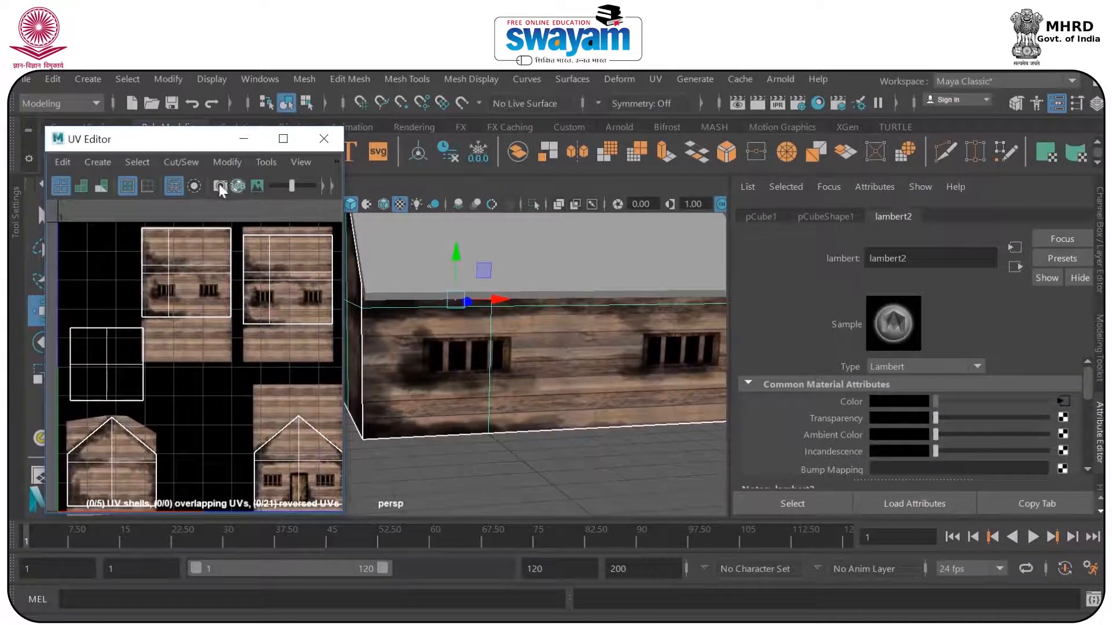
drag(288, 316, 241, 314)
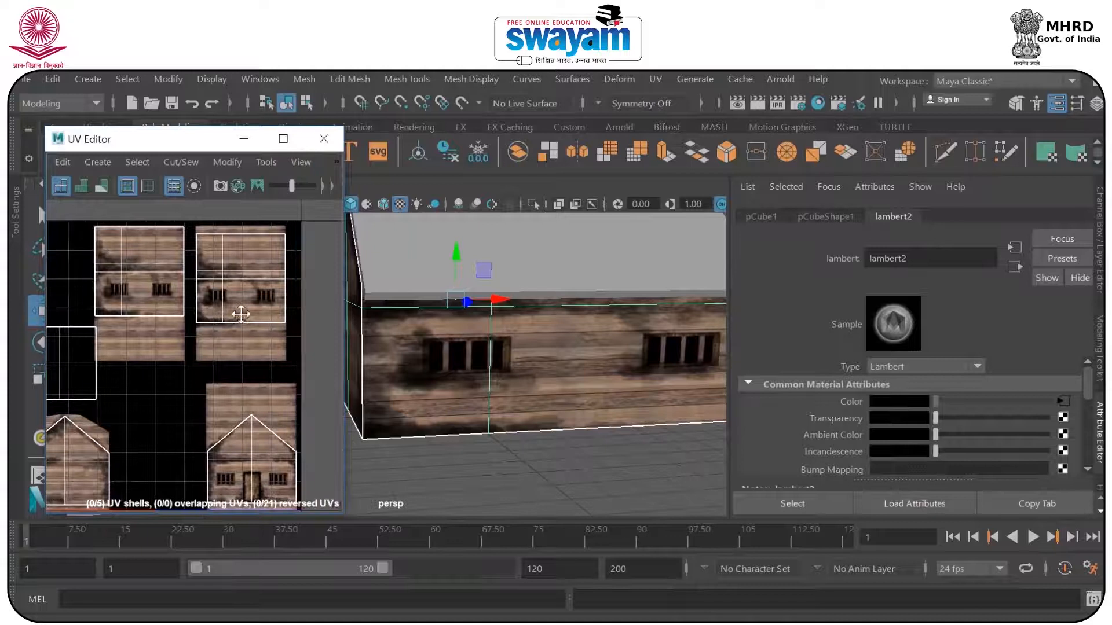
drag(186, 280, 198, 295)
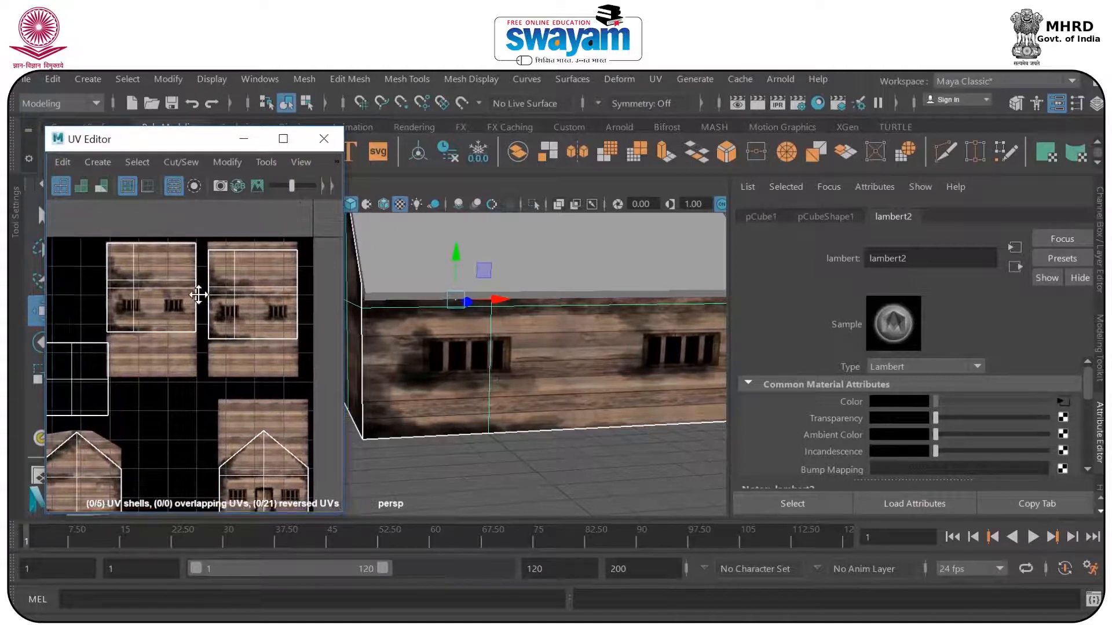
drag(86, 234, 305, 335)
drag(205, 314, 212, 317)
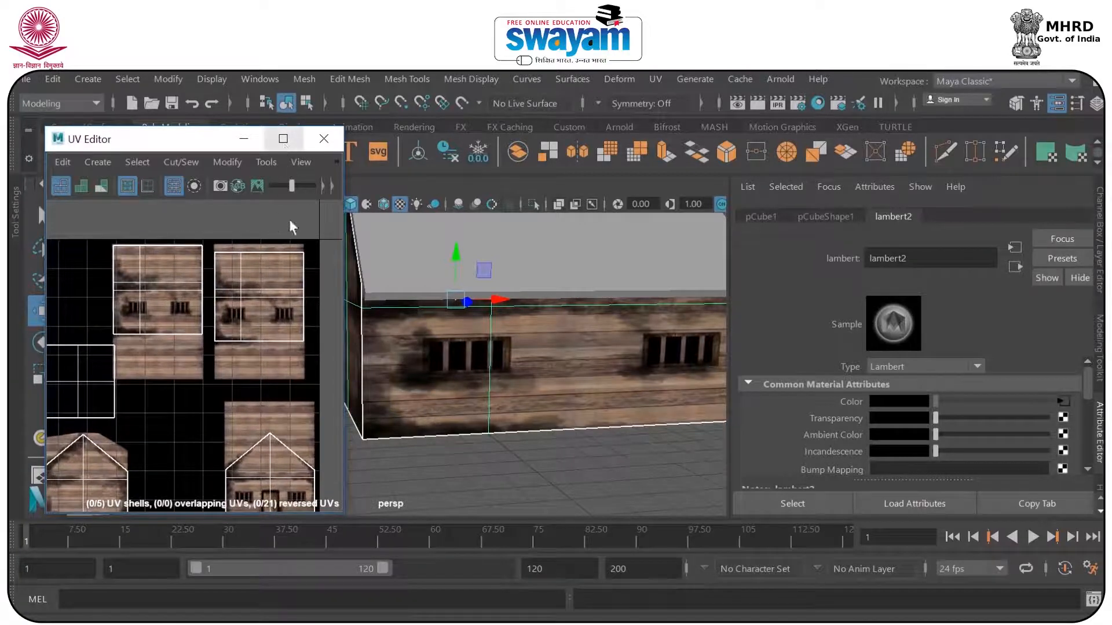
drag(724, 325, 827, 325)
scroll(591, 316, up, 2)
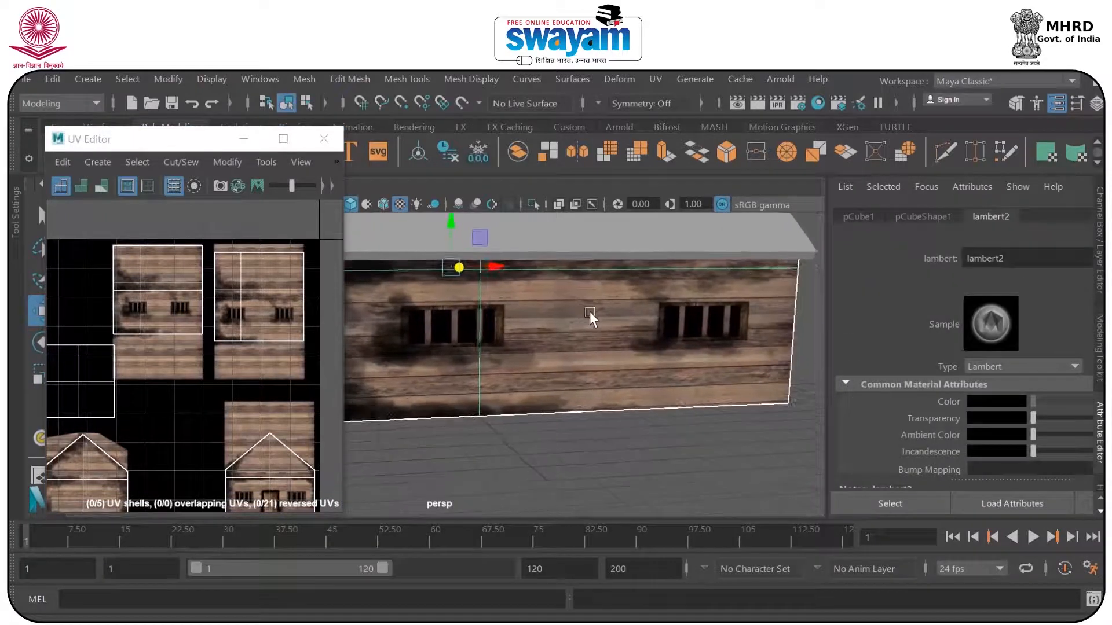
scroll(248, 275, up, 5)
scroll(194, 272, down, 1)
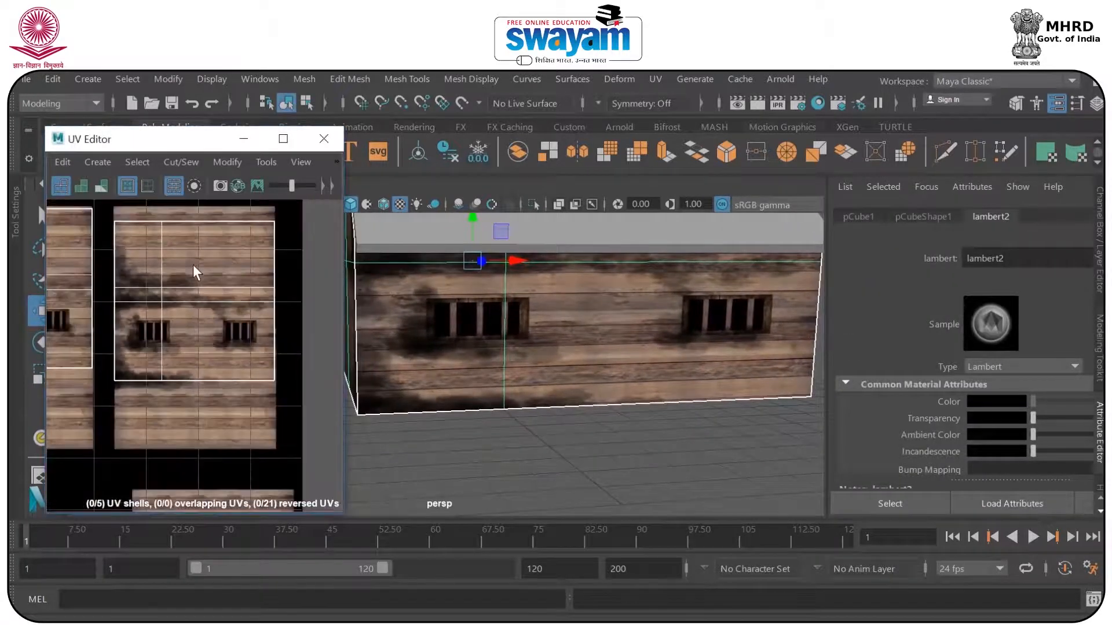
- Select the UVs of the right-hand upper wall shell and widen the shell horizontally to fix the wall's texture proportions
right_click(150, 360)
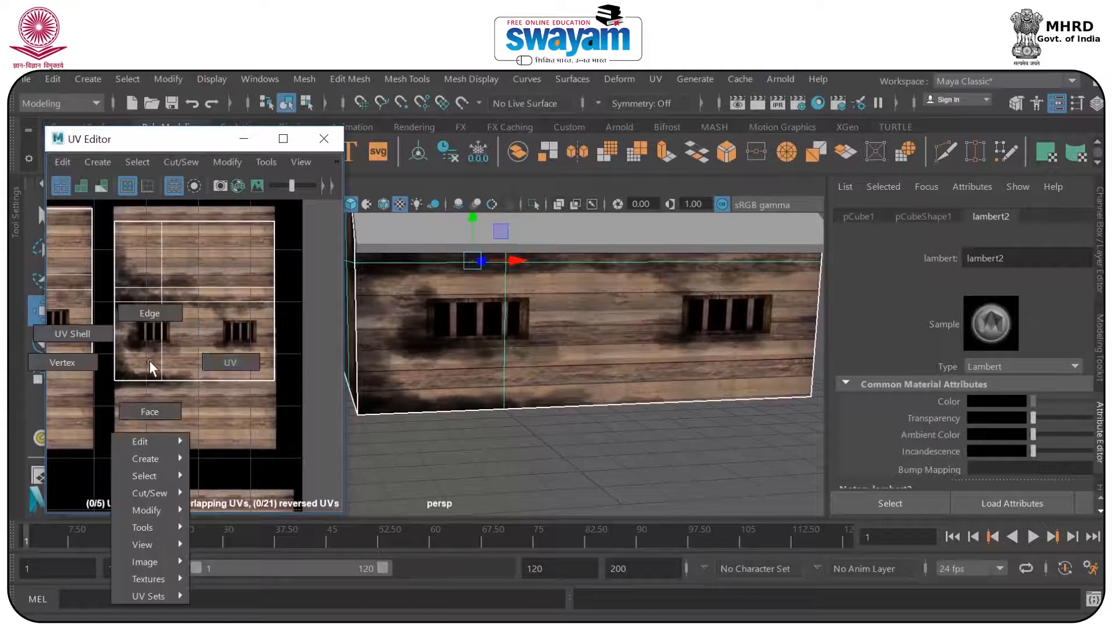
click(229, 353)
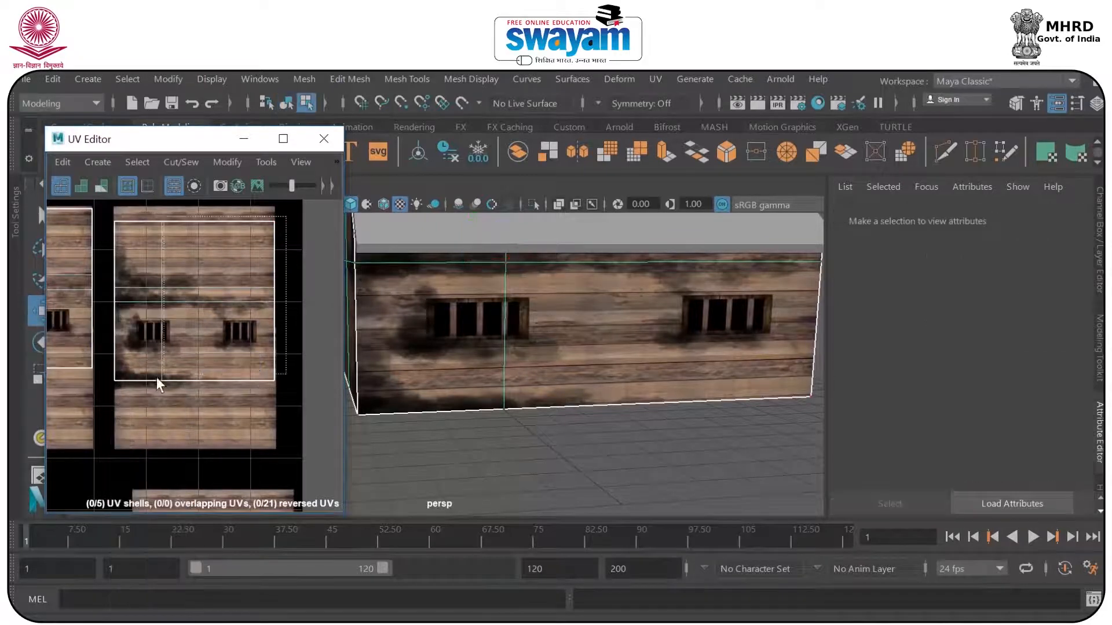
click(191, 361)
key(e)
key(r)
drag(235, 301, 264, 304)
drag(591, 398, 648, 303)
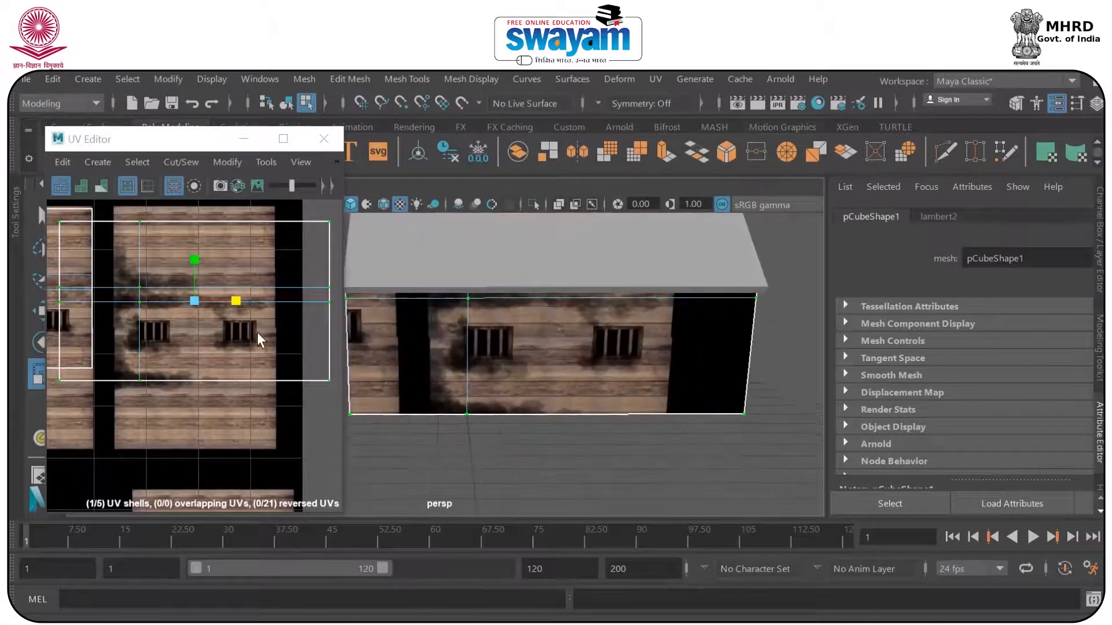
- Maximize the UV Editor and move the widened wall shell down and left, inside the UV tile
scroll(318, 341, down, 3)
click(283, 138)
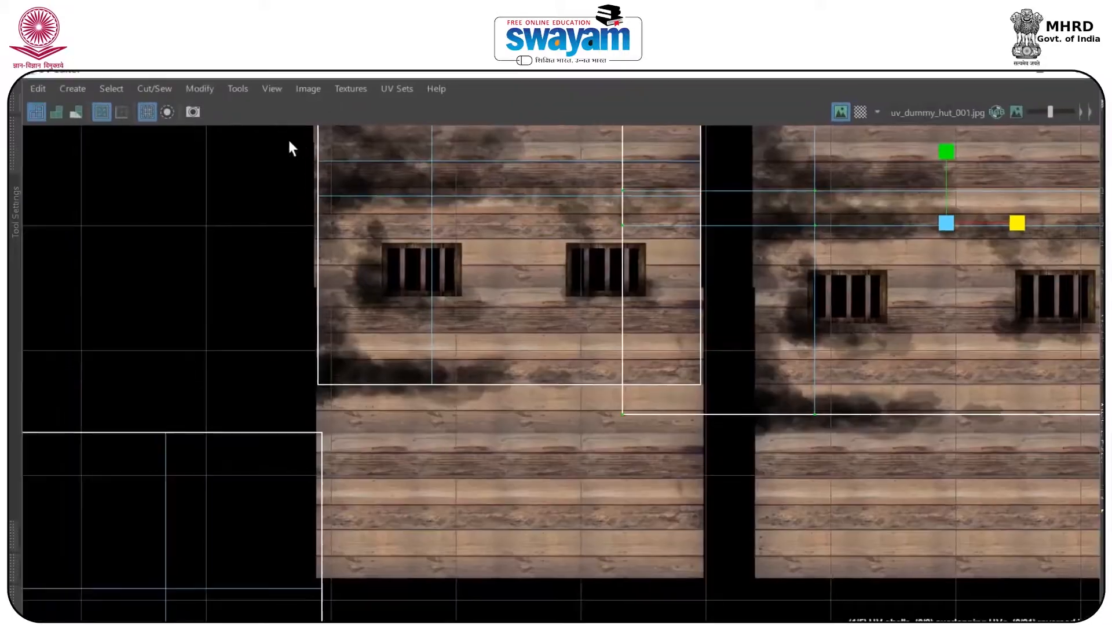
scroll(630, 263, down, 3)
scroll(631, 267, down, 1)
key(w)
drag(757, 248, 718, 277)
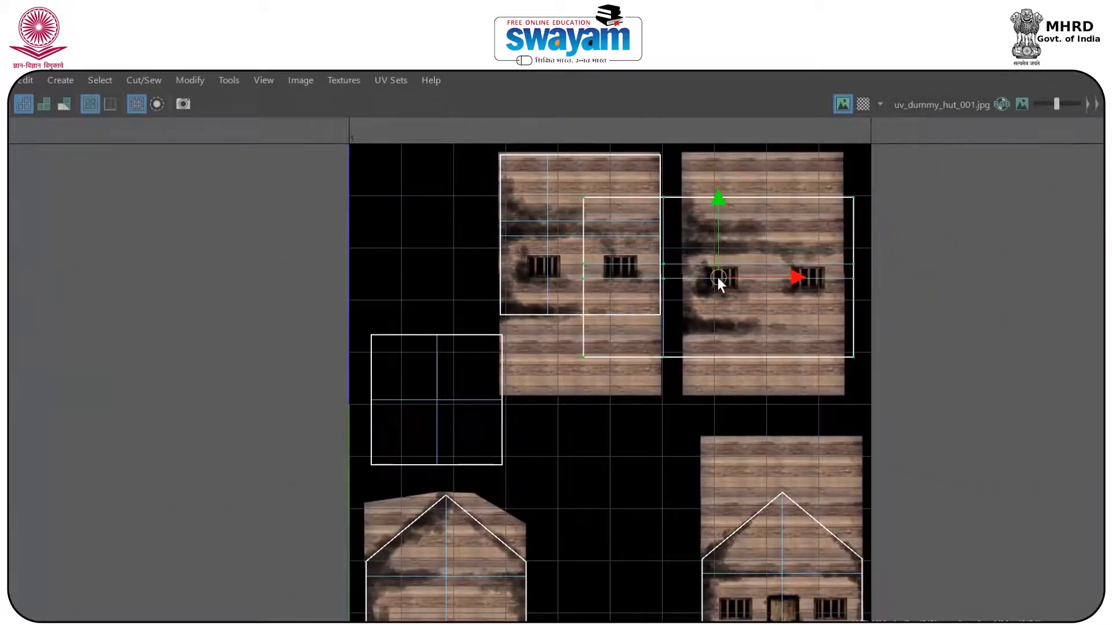
- Move the left-hand upper wall shell to the left and apply Create UV Shell to it
click(486, 149)
drag(444, 132, 557, 318)
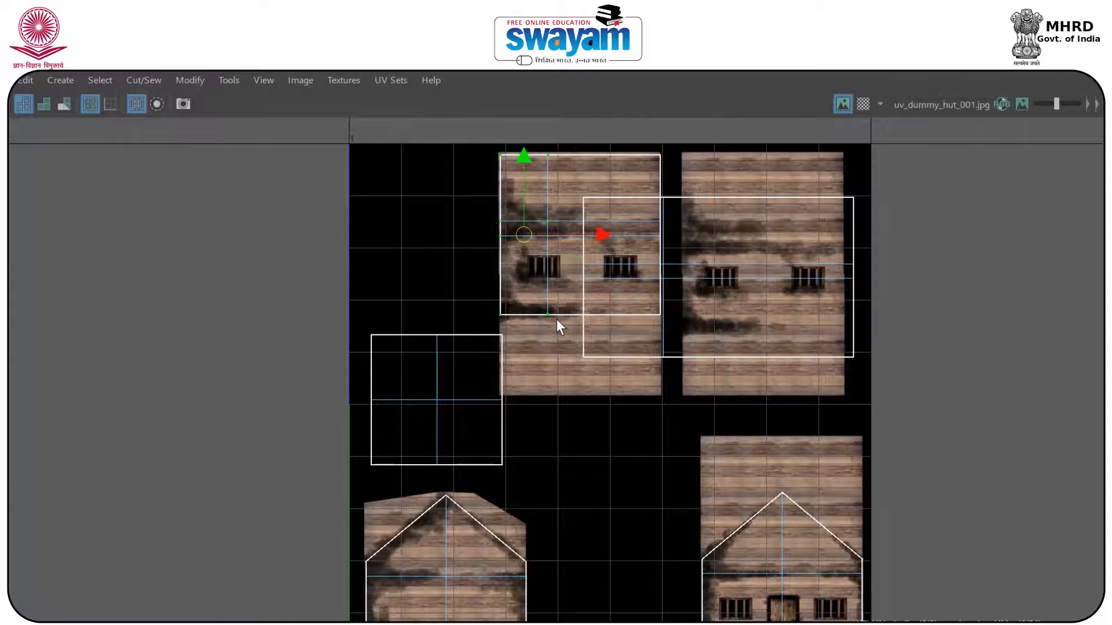
drag(643, 147, 665, 210)
drag(654, 239, 571, 249)
drag(517, 71, 630, 152)
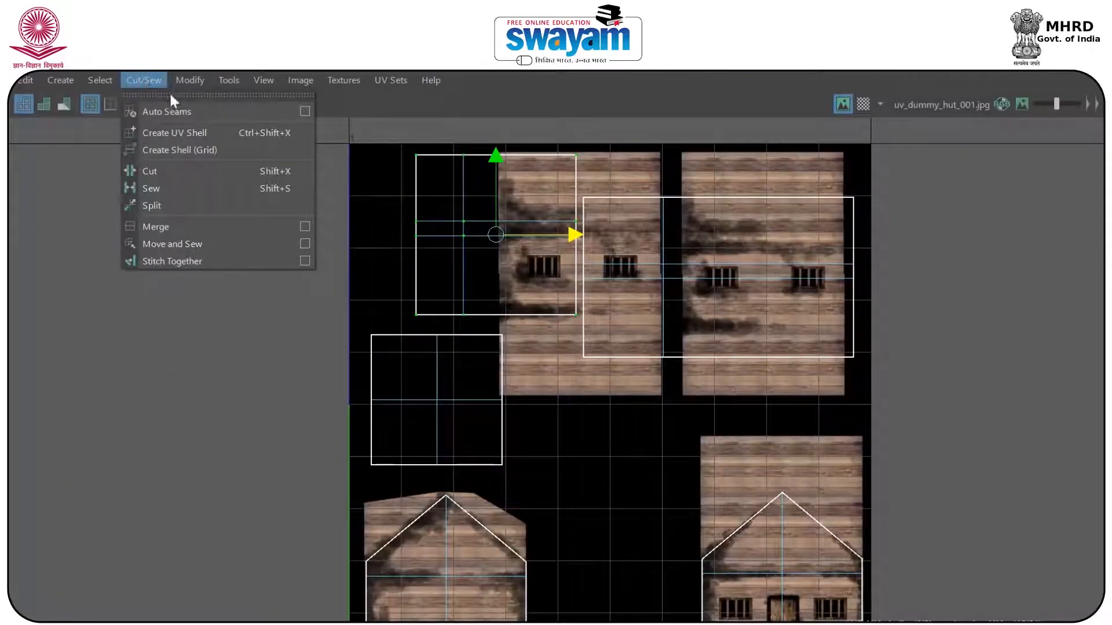
click(191, 134)
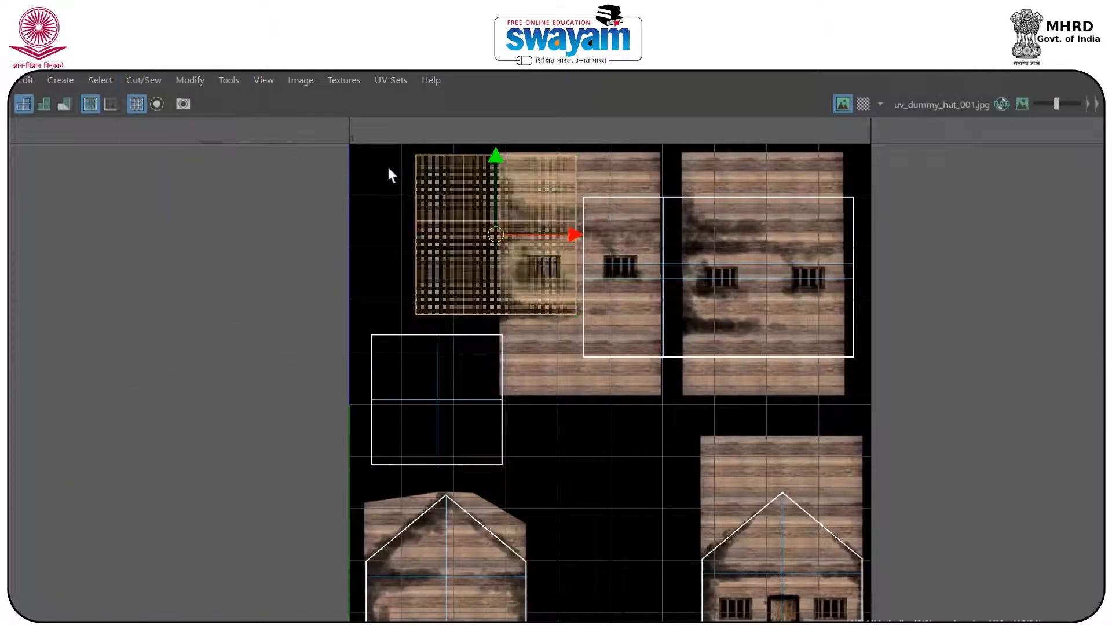
- Widen the left-hand upper wall shell horizontally and position it in the upper-left part of the UV tile
drag(495, 235, 664, 277)
scroll(740, 278, up, 2)
key(r)
drag(731, 280, 473, 238)
key(w)
key(r)
key(w)
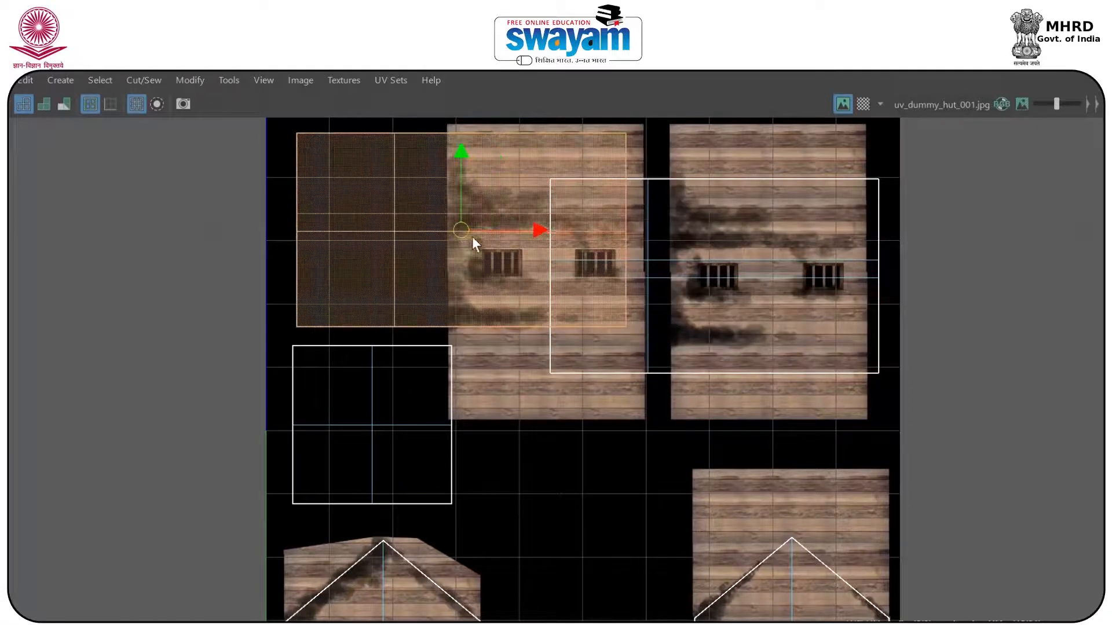
- Return to the perspective view, reselect the hut body and show its UVs in the maximized UV Editor
click(700, 204)
drag(715, 278, 674, 439)
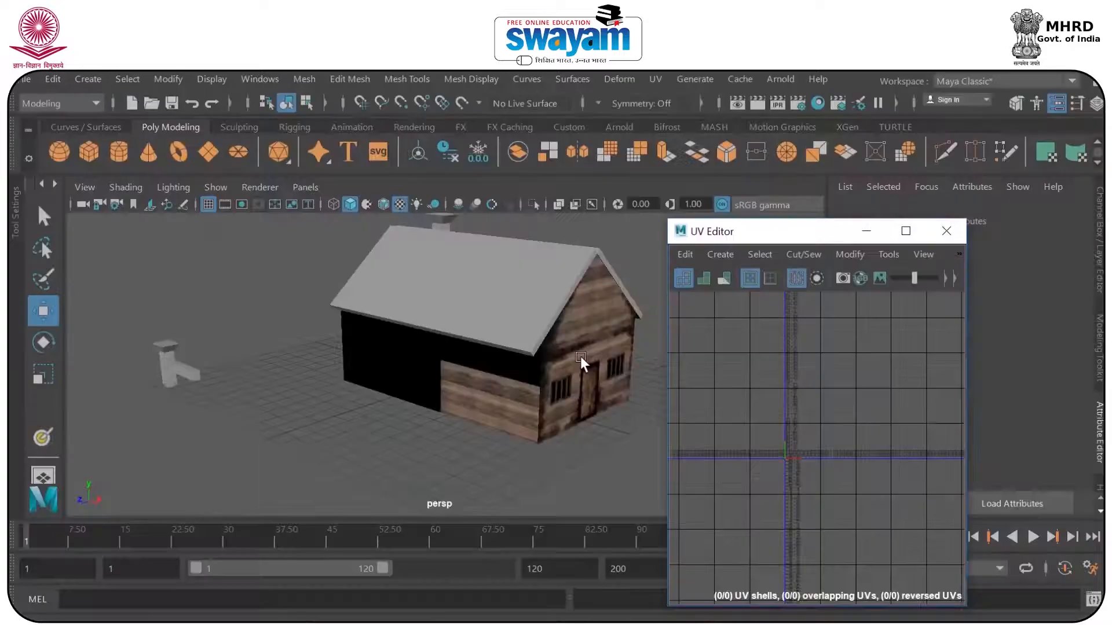
click(581, 356)
scroll(799, 440, up, 6)
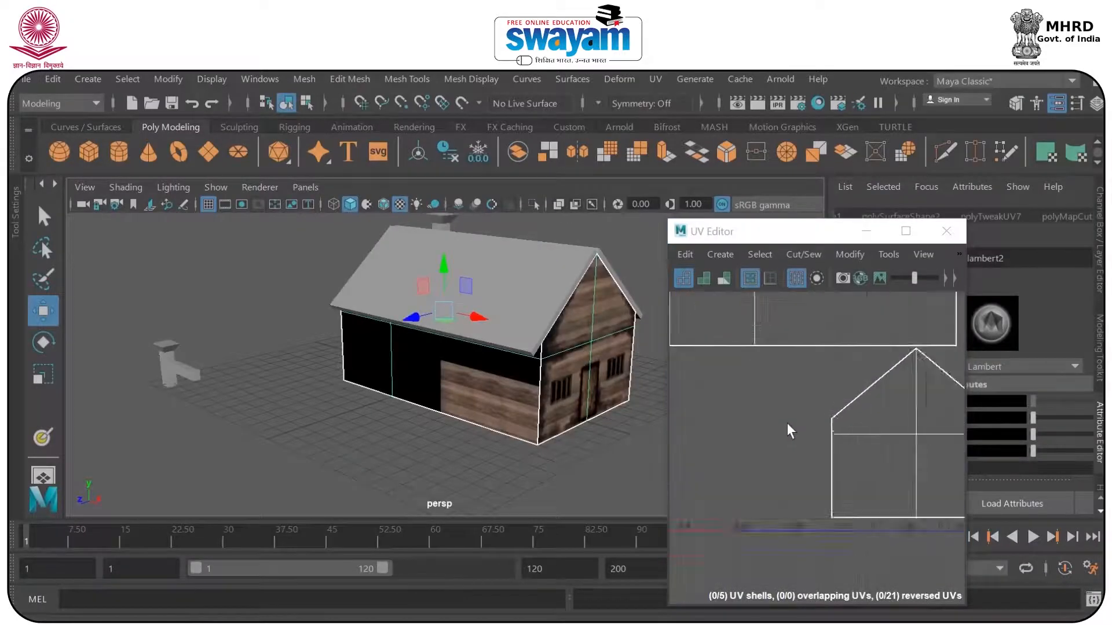
click(907, 232)
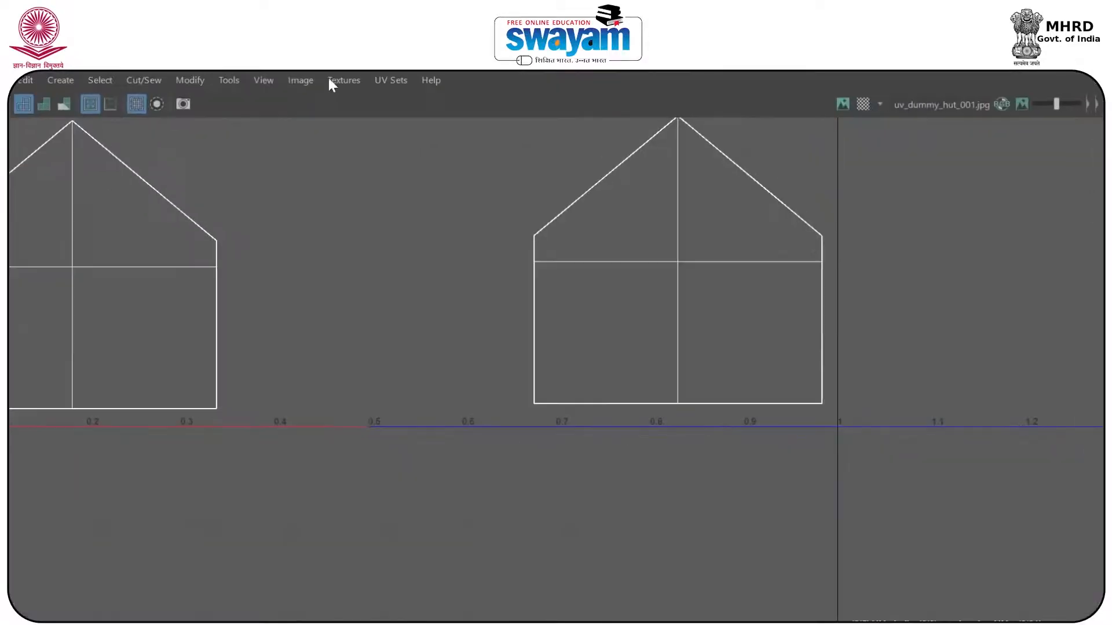
- Open the UV Snapshot options and browse to the Desktop folder holding the existing uv_dummy_hut_001 files
click(259, 80)
mouse_move(290, 82)
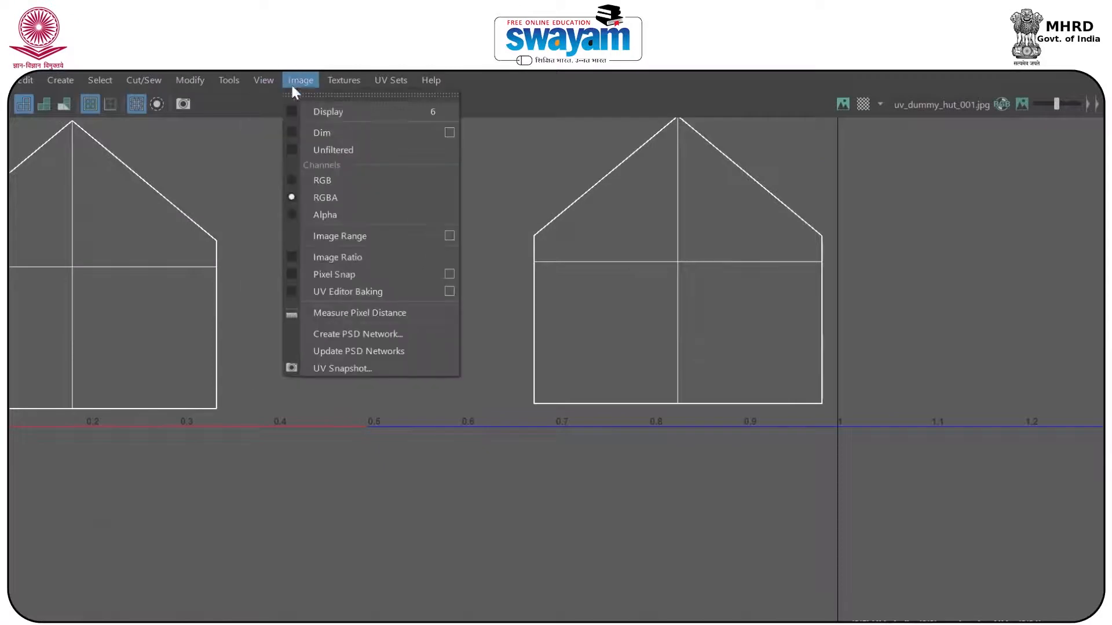
click(336, 367)
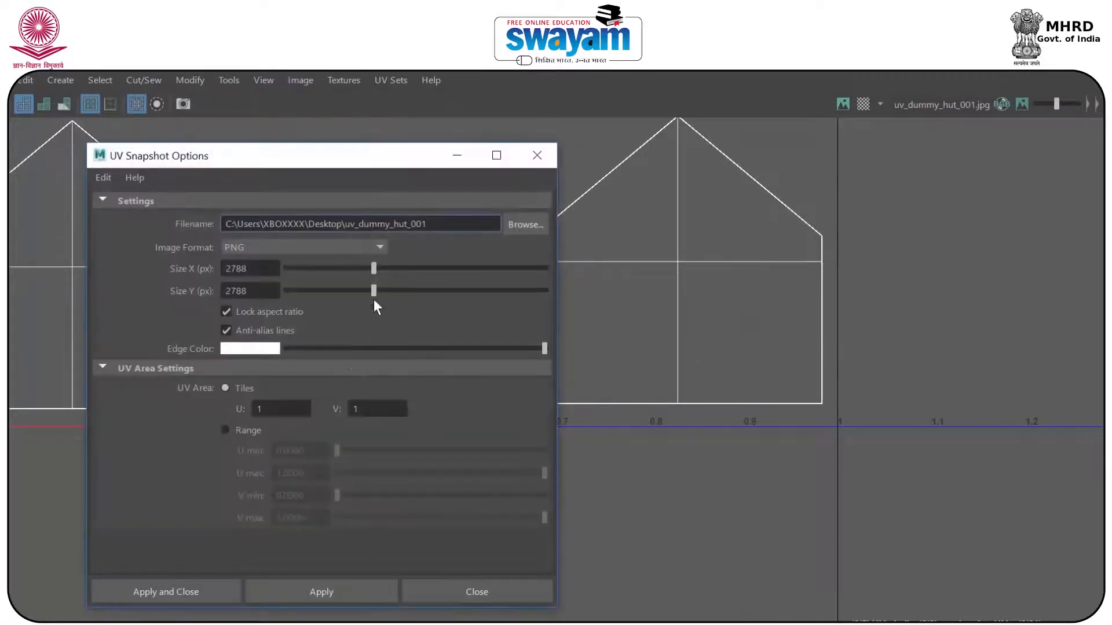
click(523, 224)
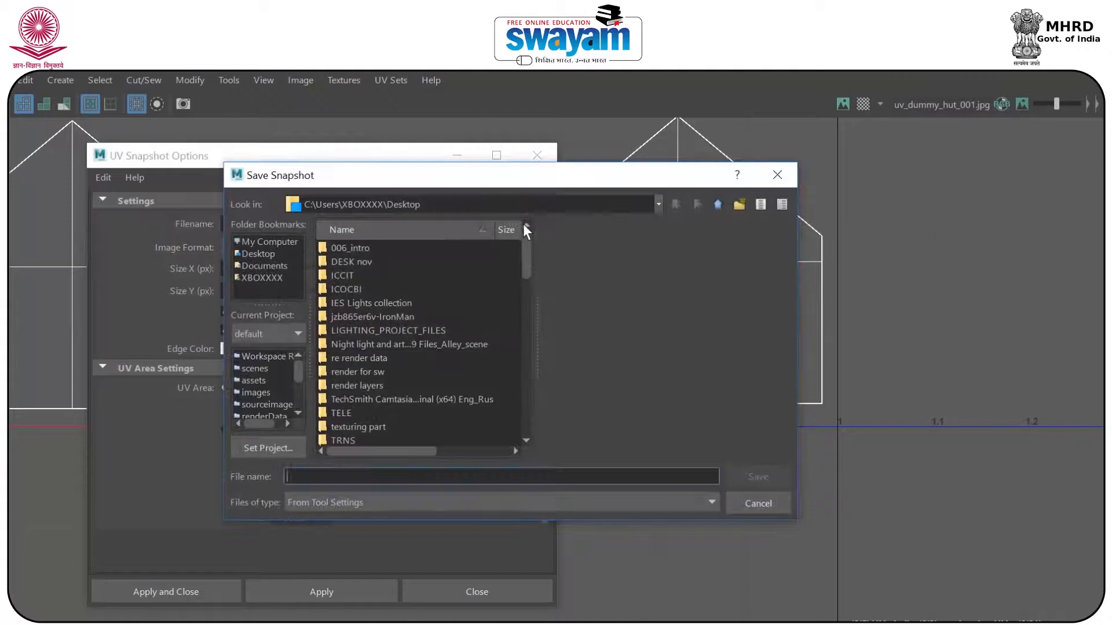
drag(524, 259, 521, 436)
click(369, 483)
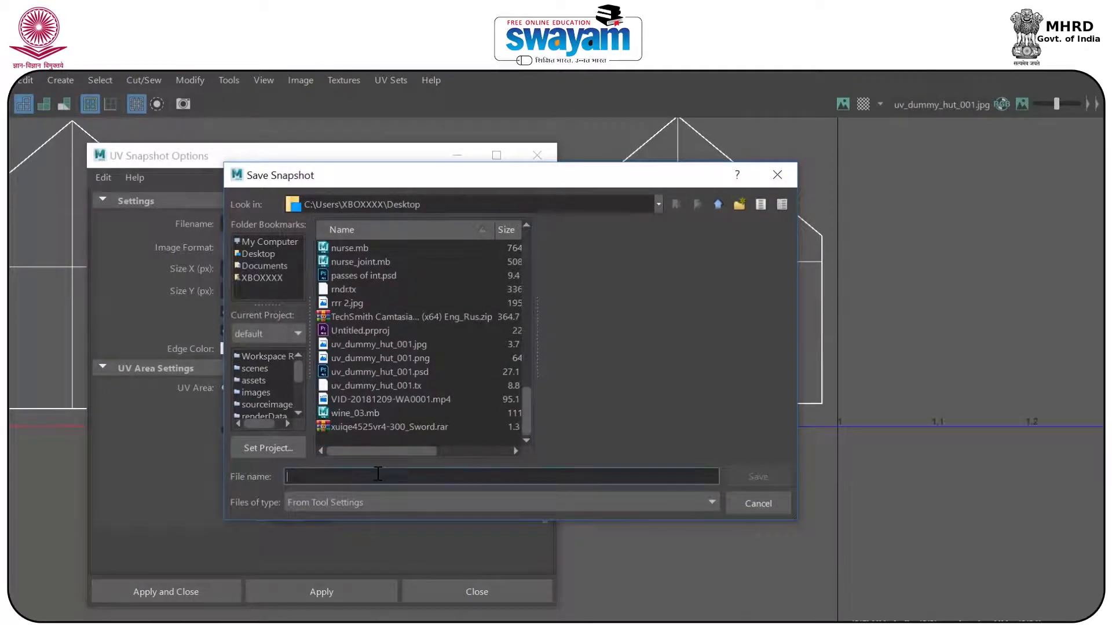
- Name the snapshot uv_dummy_hut_002 and export it to the Desktop as a PNG
click(382, 358)
click(417, 477)
key(BackSpace)
key(BackSpace)
key(BackSpace)
key(BackSpace)
key(BackSpace)
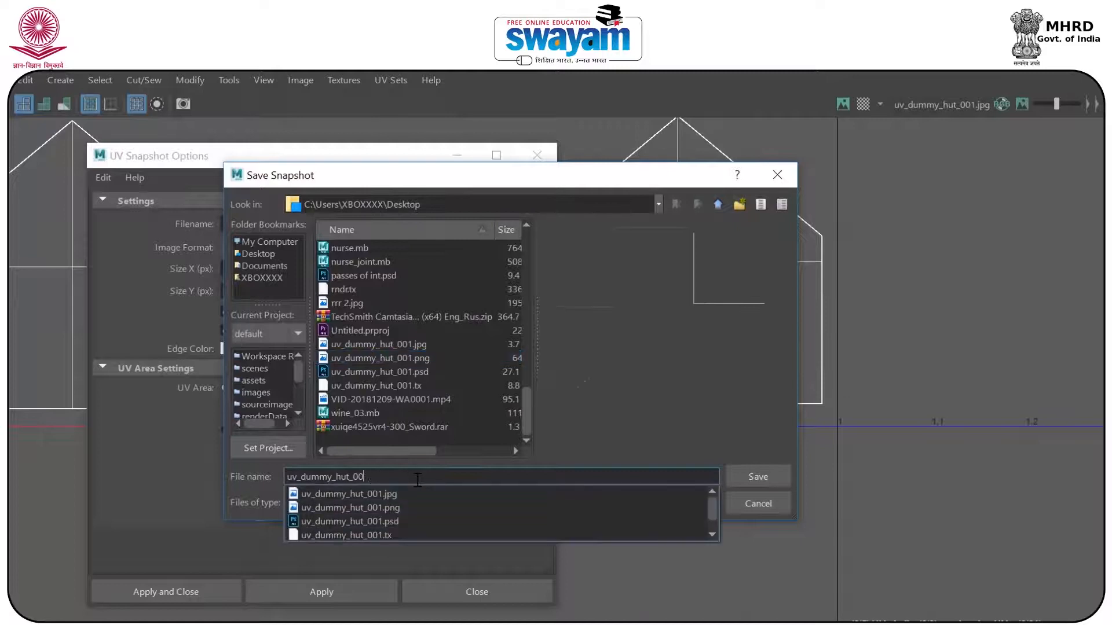
text(2)
key(Return)
click(178, 590)
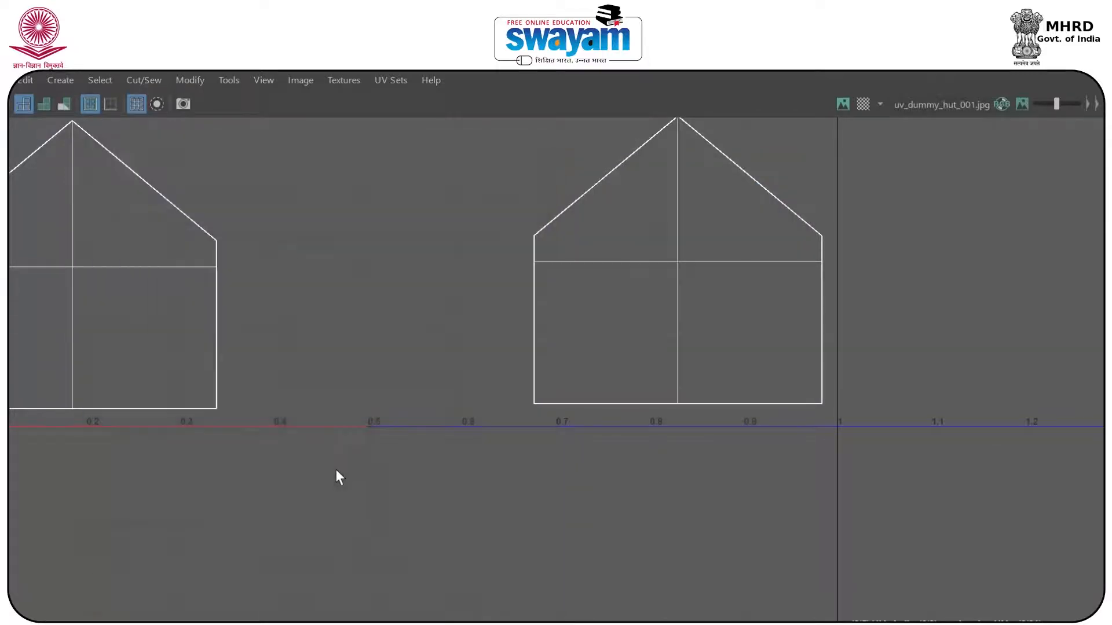
- Place the uv_dummy_hut_002 PNG from the Desktop into the uv_dummy_hut_001.psd document in Photoshop
scroll(641, 240, down, 10)
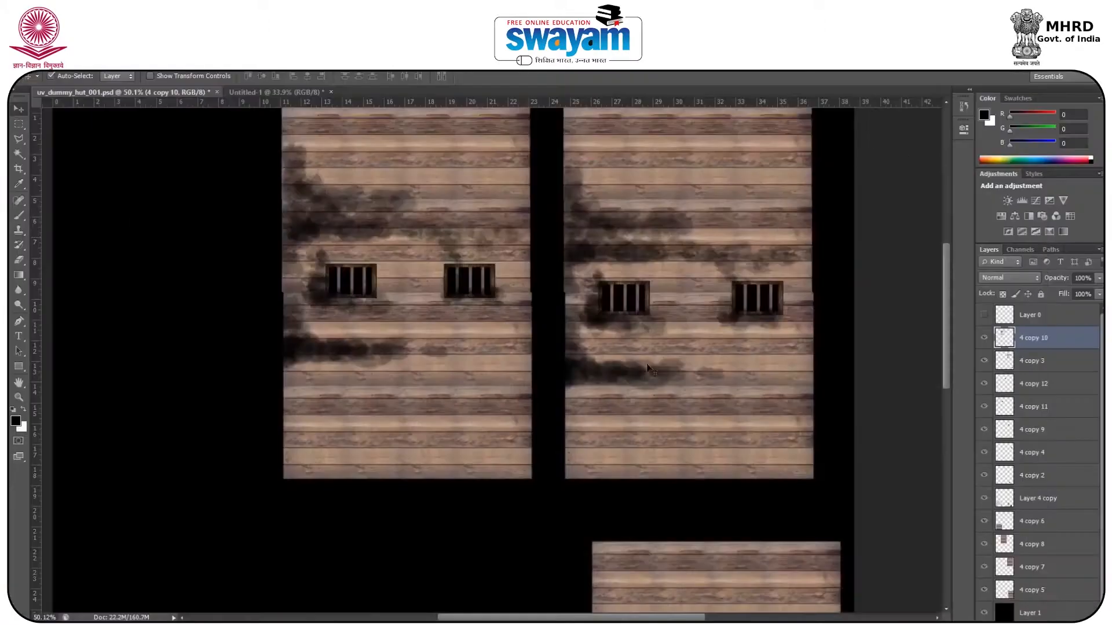
scroll(582, 294, down, 3)
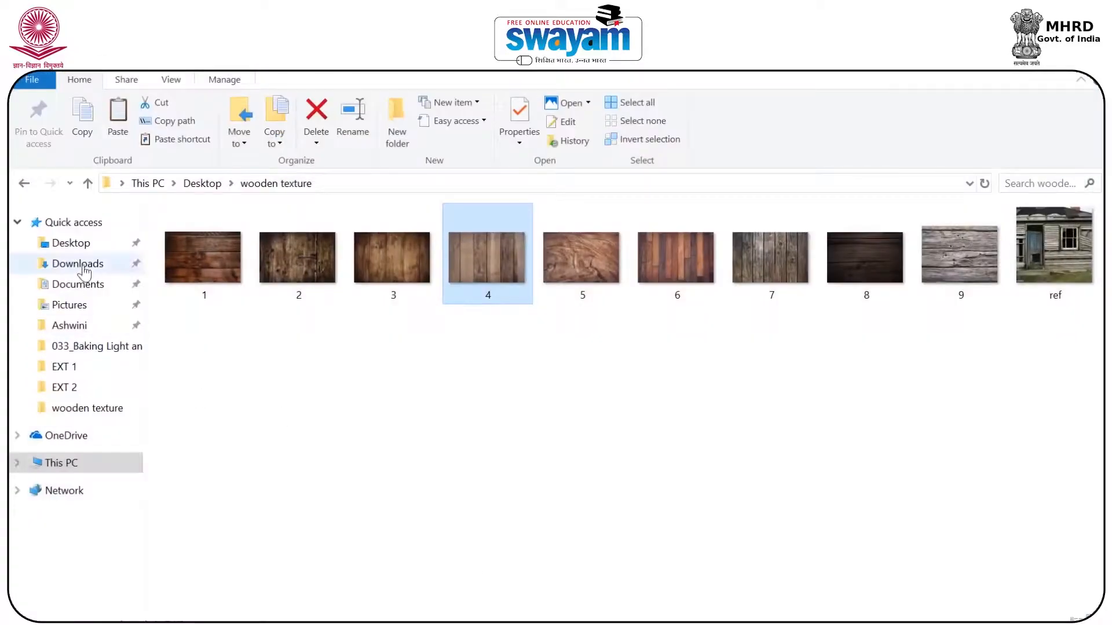
click(71, 243)
scroll(737, 405, down, 15)
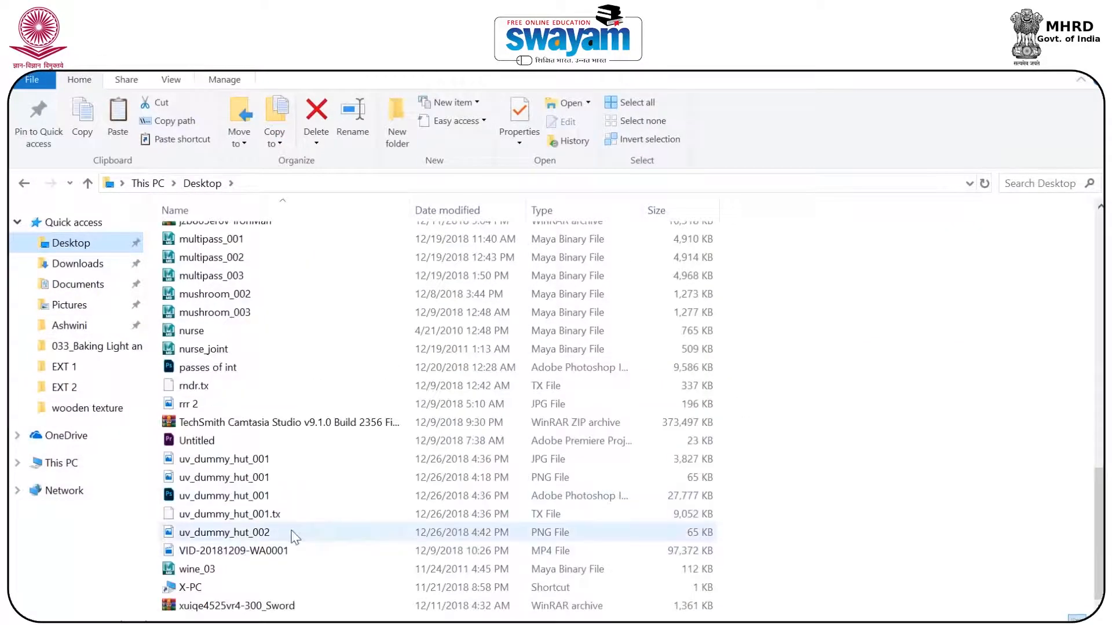
drag(294, 537, 484, 369)
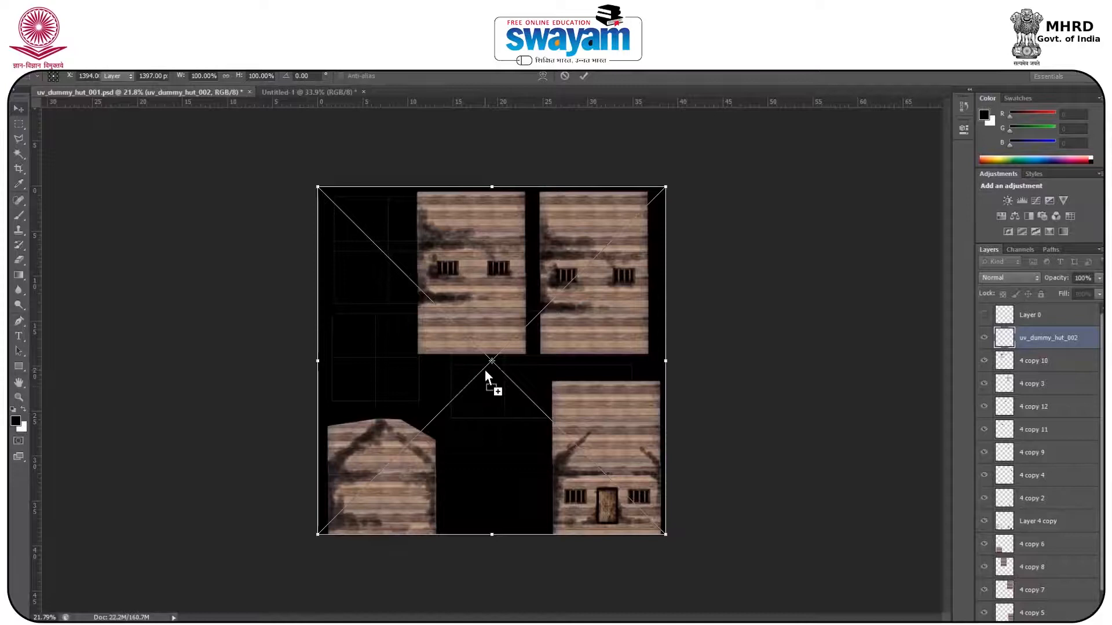
key(Return)
- Delete the old hidden Layer 0 and rasterize the uv_dummy_hut_002 layer
scroll(583, 414, up, 3)
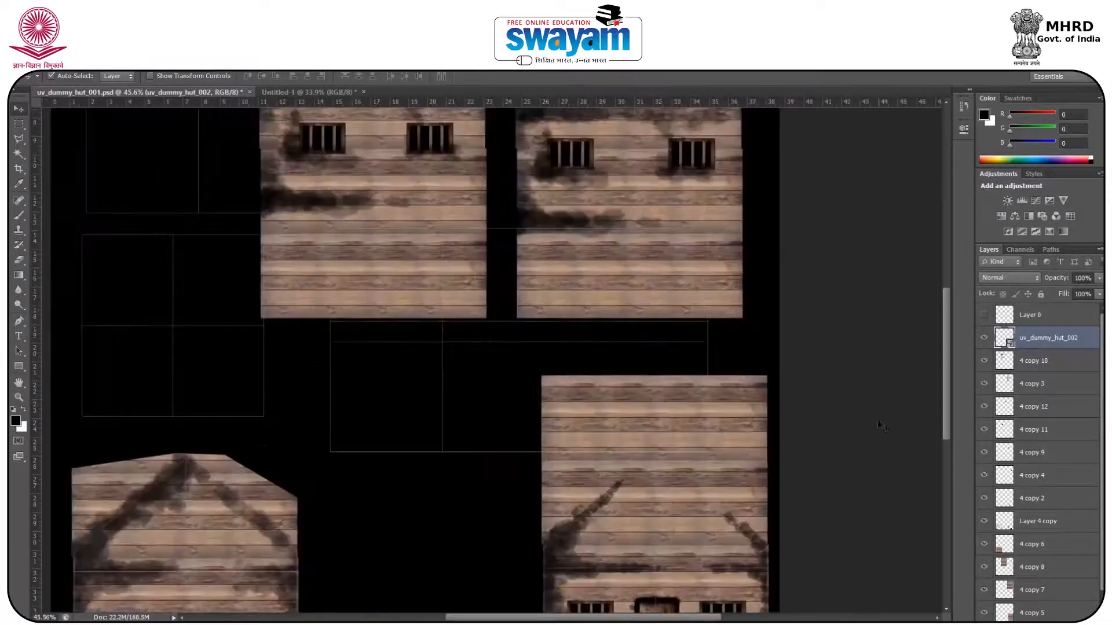
key(ctrl+0)
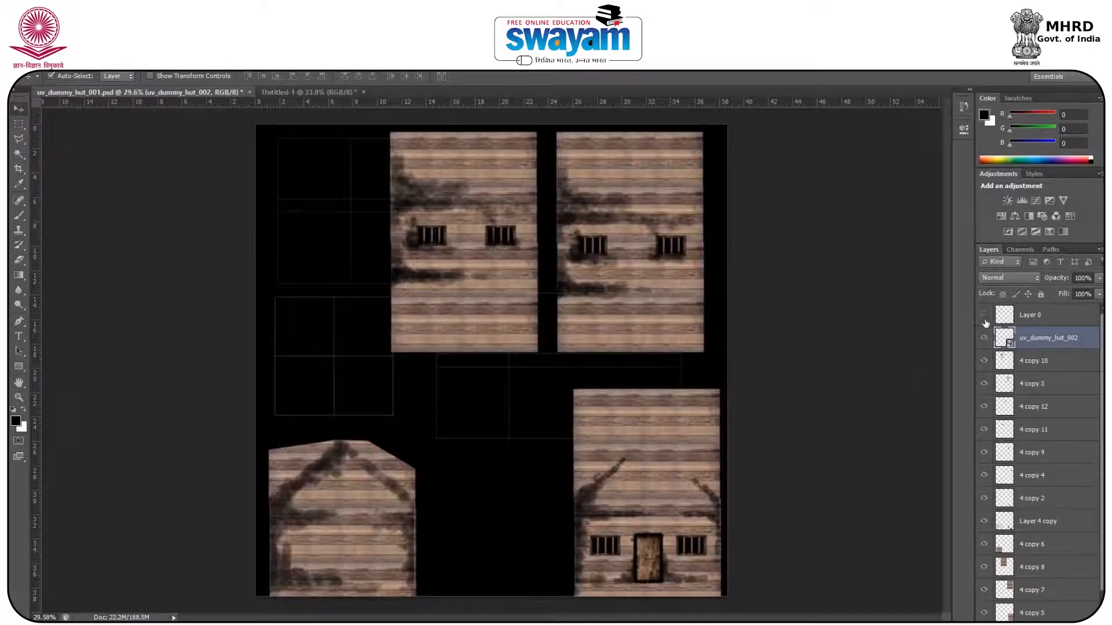
click(1036, 319)
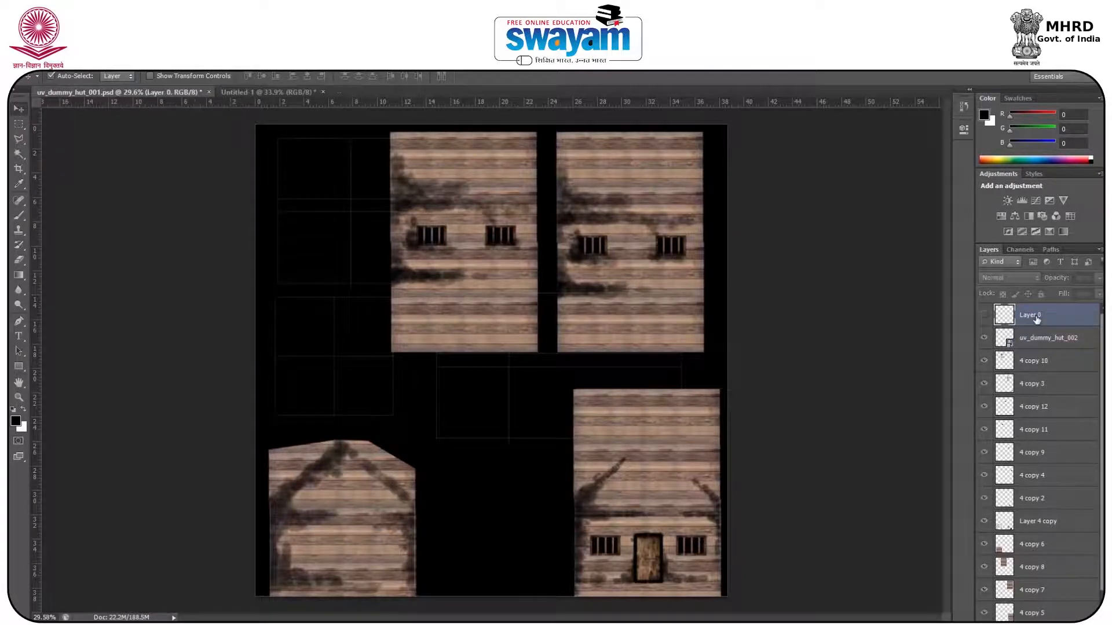
key(Delete)
right_click(1040, 316)
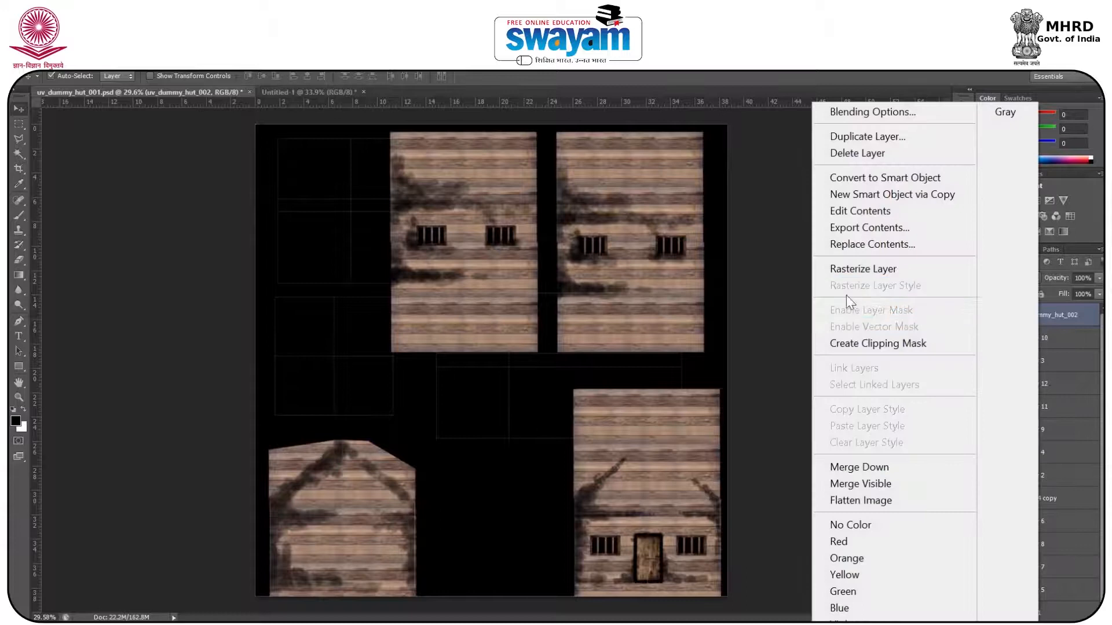
click(860, 268)
- Duplicate the 4 copy 8 plank layer and place the two pieces side by side over the wide upper-left wall shell
scroll(594, 191, up, 5)
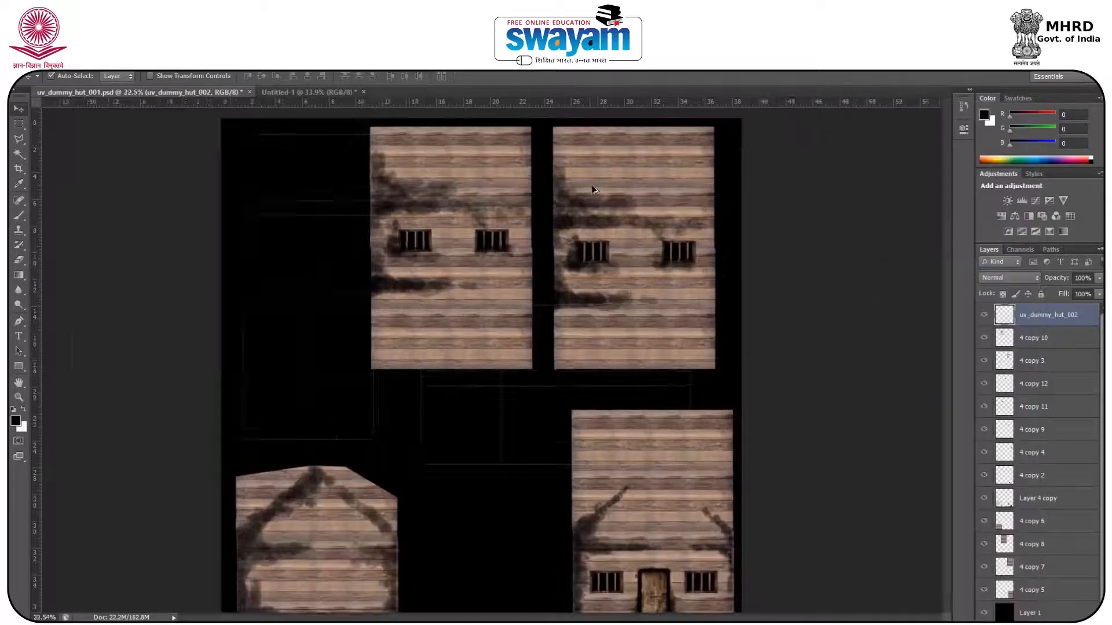
scroll(601, 207, down, 5)
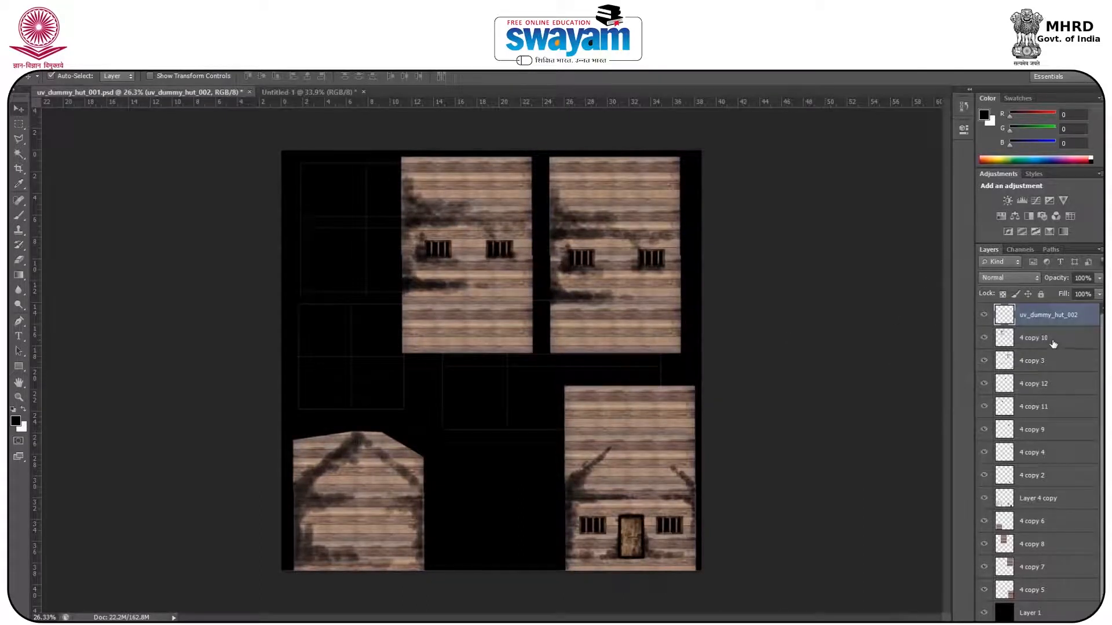
click(1053, 344)
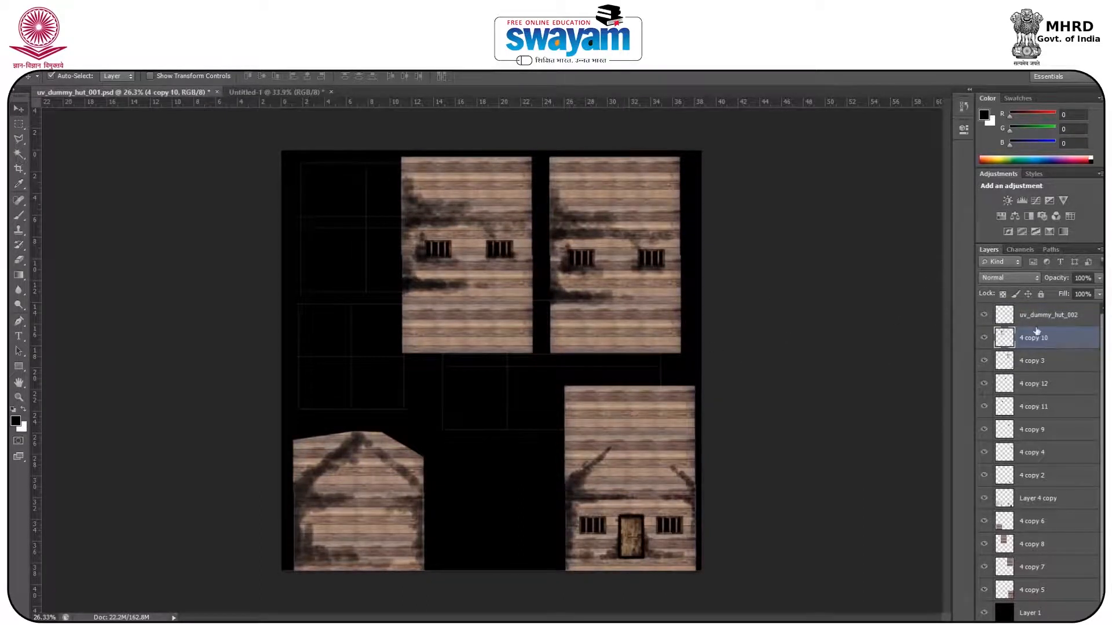
scroll(450, 218, up, 3)
scroll(392, 314, down, 2)
right_click(440, 165)
click(460, 169)
click(982, 546)
click(978, 545)
drag(510, 166, 471, 178)
key(ctrl+j)
scroll(389, 265, up, 2)
- Hide the dark stain and both barred windows on the upper-left wall, layers 4 copy 10, 4 copy 11 and 4 copy 12
right_click(389, 265)
click(1019, 338)
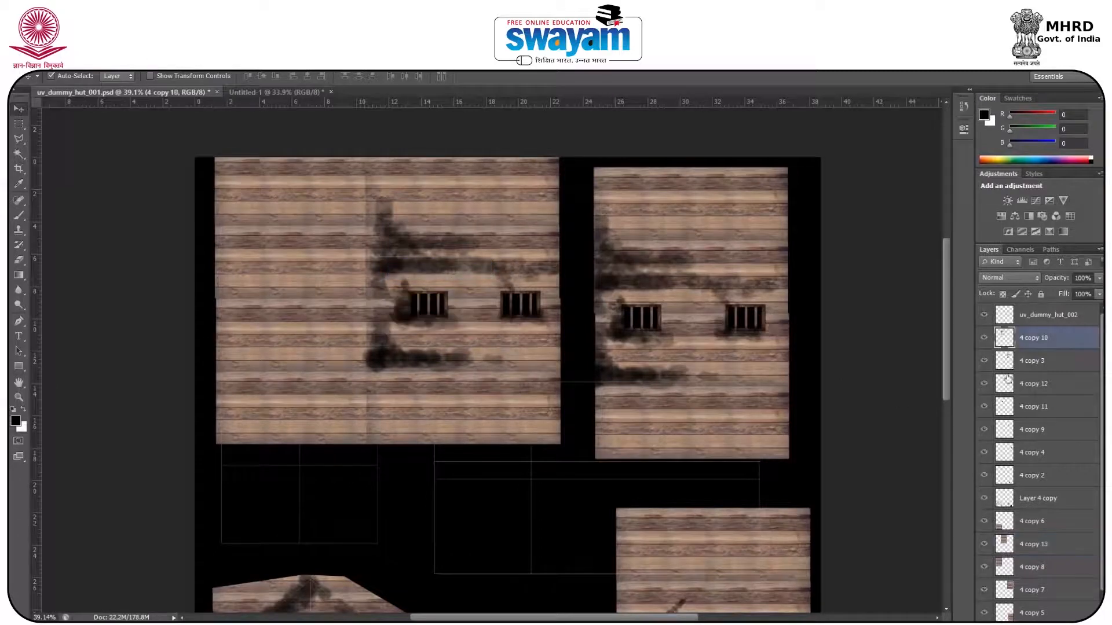
click(982, 337)
right_click(426, 313)
click(446, 316)
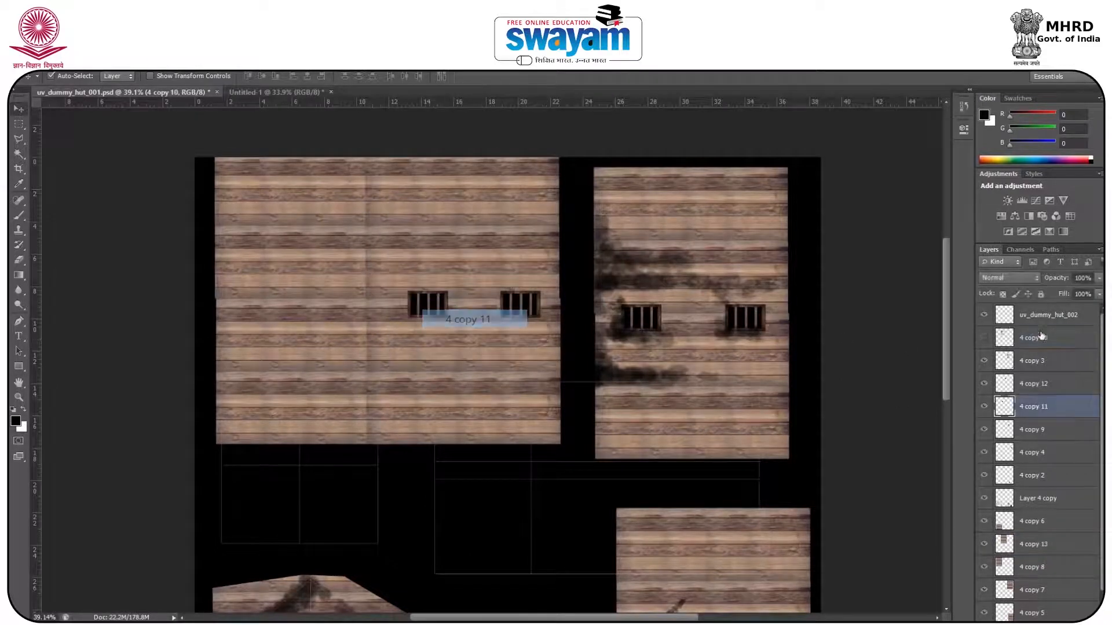
click(984, 406)
right_click(536, 315)
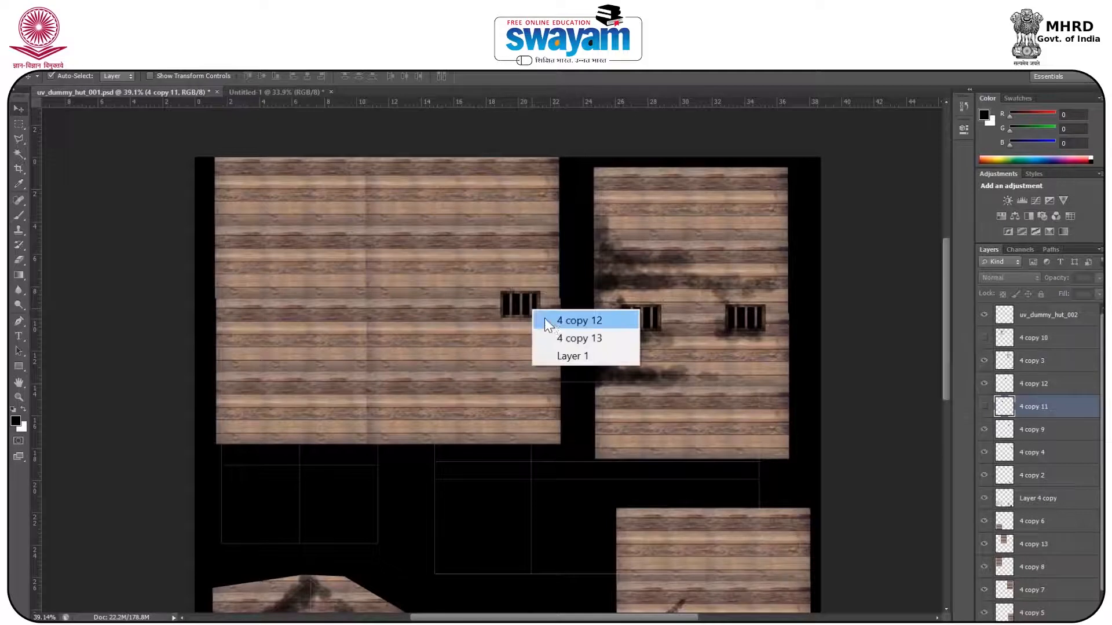
click(547, 318)
click(984, 385)
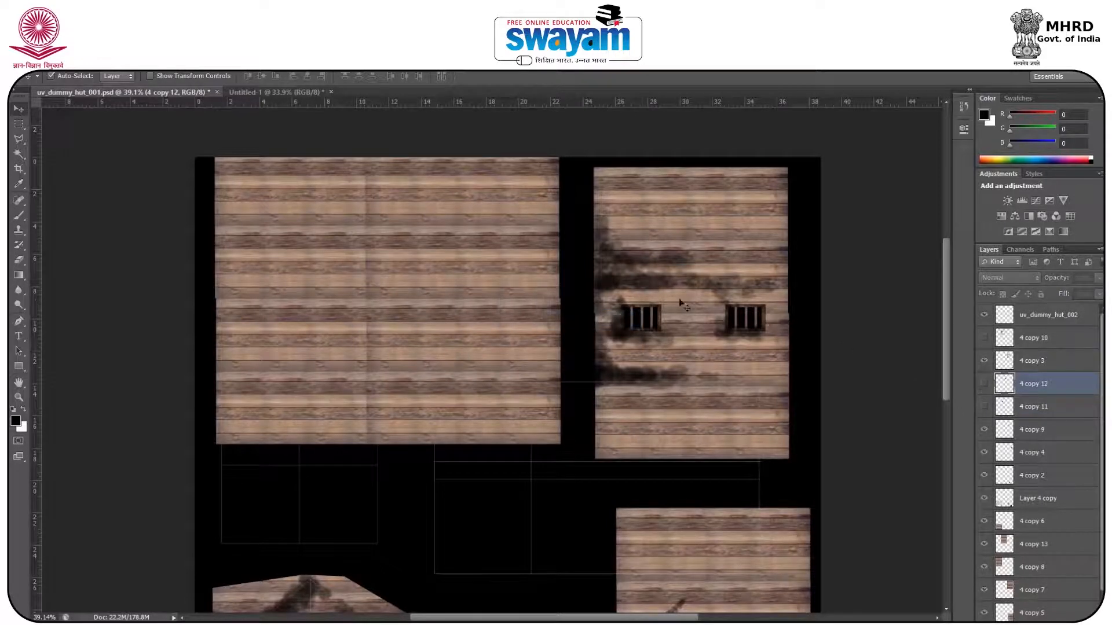
- Hide the dark stain and both barred windows on the upper-right wall, layers 4 copy 3, 4 copy 9 and 4 copy 4
right_click(610, 285)
click(629, 293)
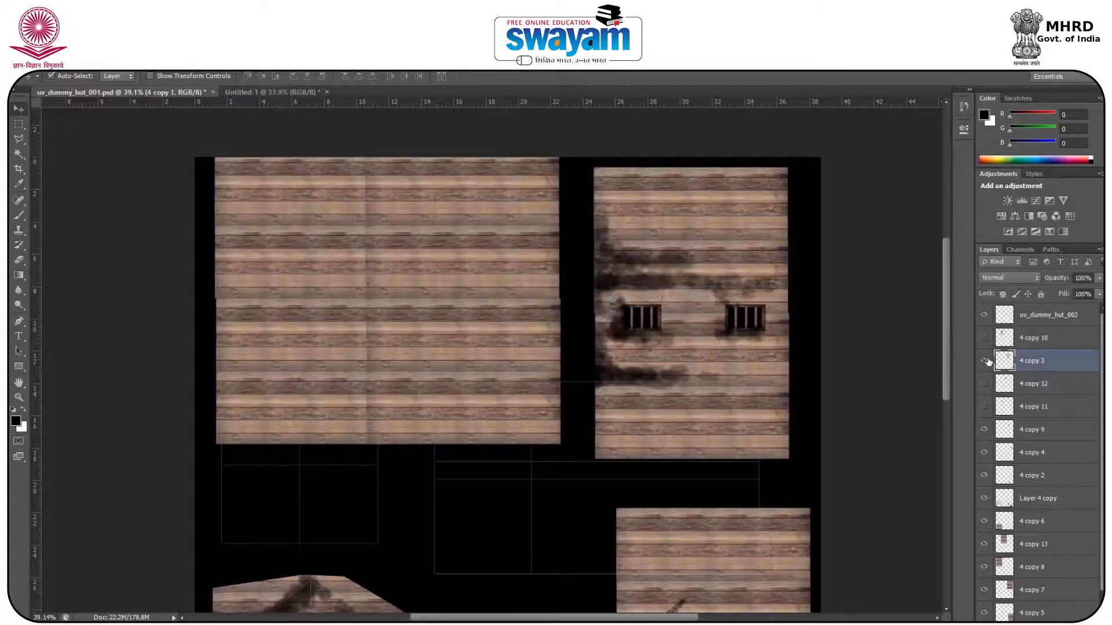
click(985, 361)
right_click(640, 321)
click(671, 325)
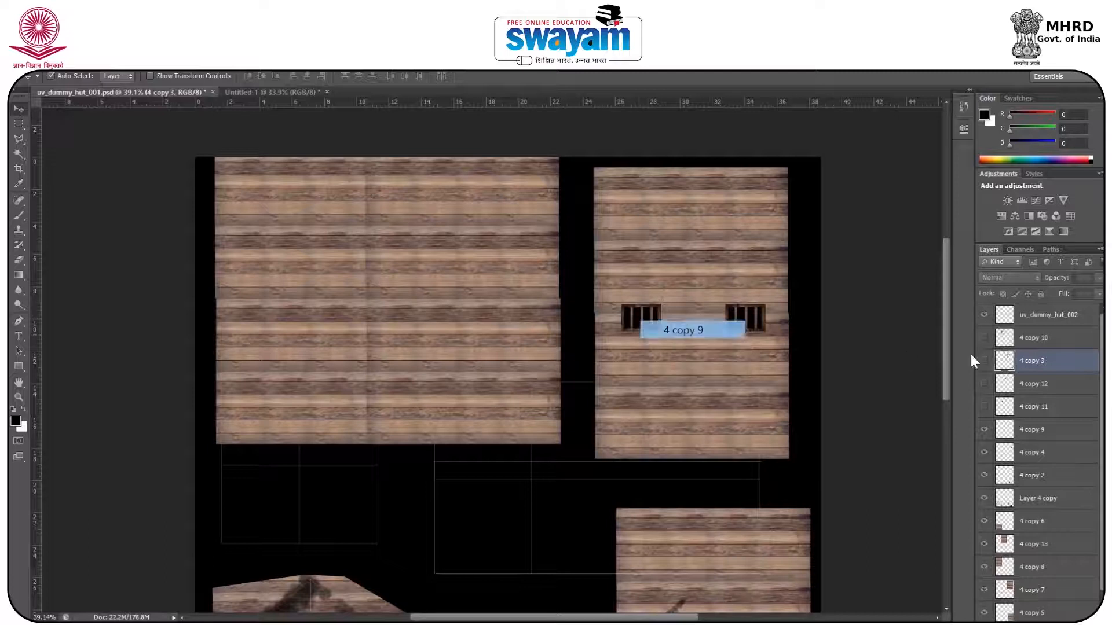
click(983, 429)
right_click(754, 317)
click(776, 322)
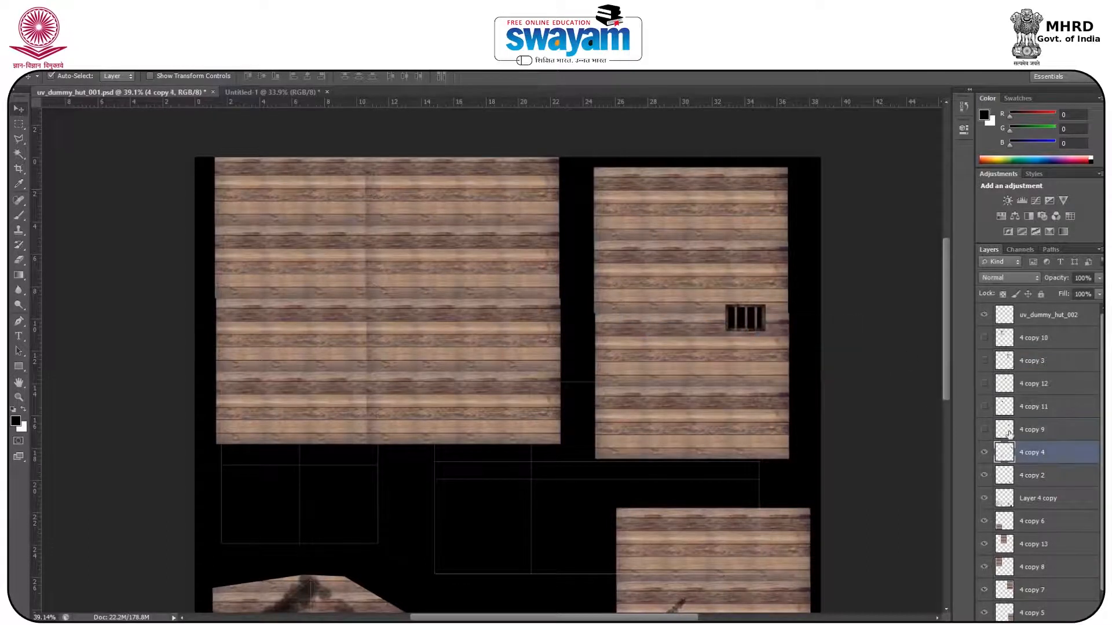
click(985, 452)
- Shift the 4 copy 13 plank layer slightly left so that it overlaps the neighbouring planks
scroll(367, 310, up, 5)
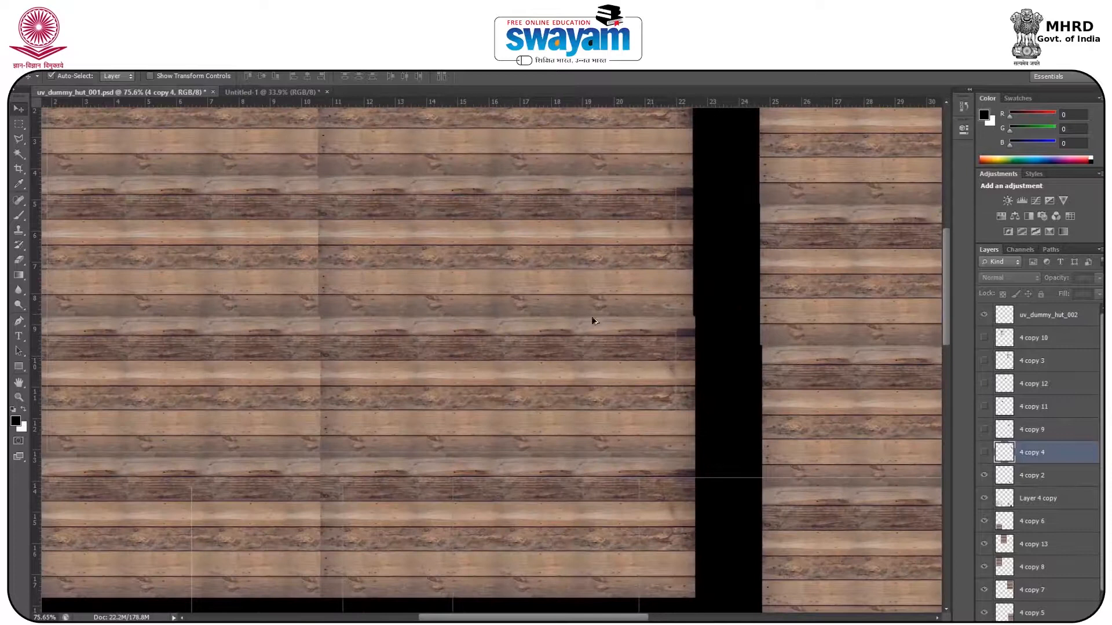
scroll(654, 362, down, 4)
scroll(453, 200, up, 3)
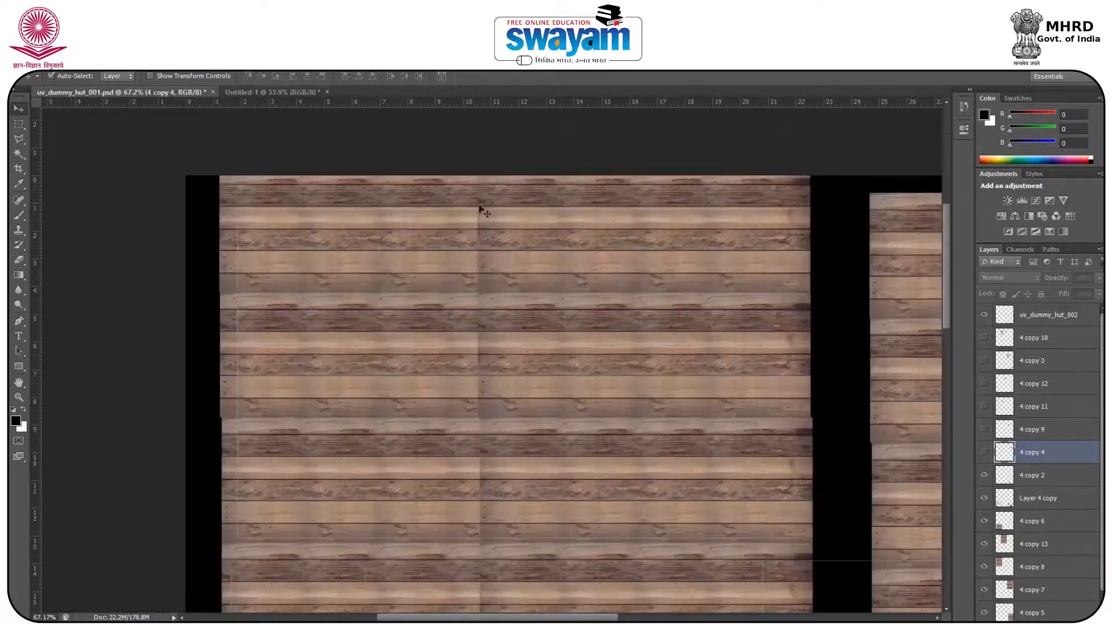
mouse_move(510, 234)
mouse_down()
mouse_move(495, 230)
mouse_move(504, 234)
mouse_up()
- Blend the vertical seam between the two plank pieces by erasing along the edge of 4 copy 13 with a size 100 Eraser
click(15, 258)
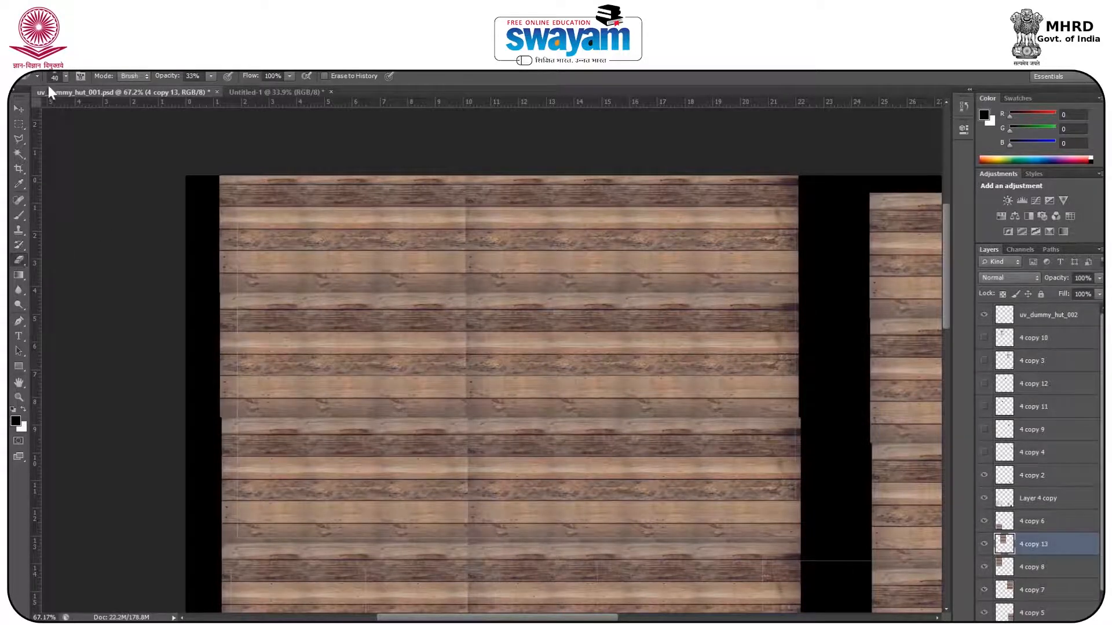
click(66, 76)
click(375, 193)
key(bracketright)
key(bracketright)
key(bracketright)
key(bracketright)
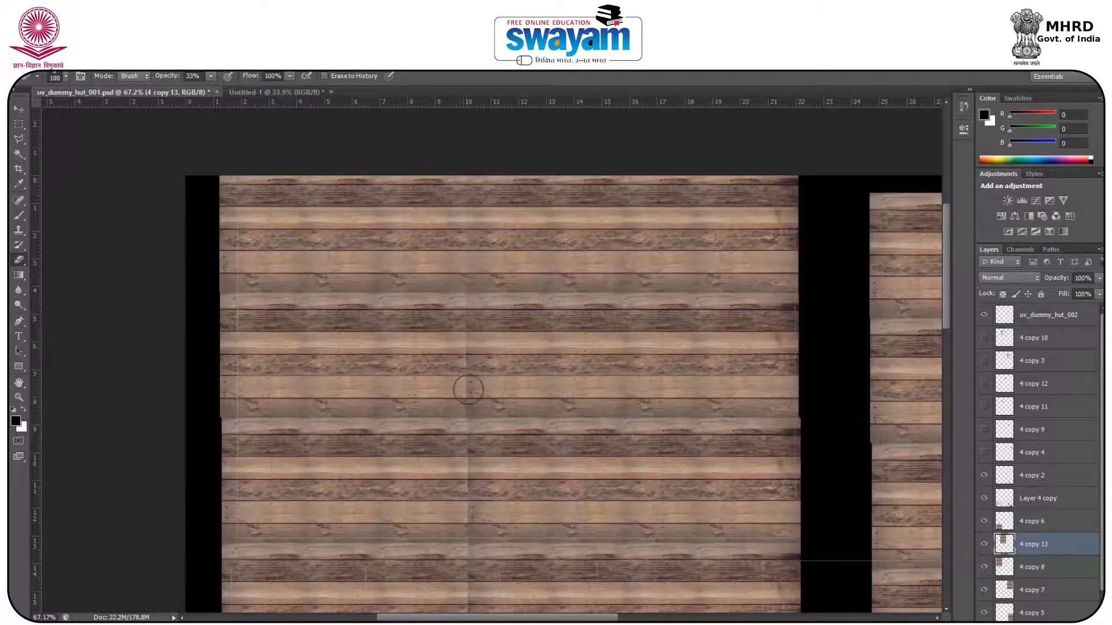
scroll(467, 375, down, 5)
mouse_move(468, 499)
mouse_down()
mouse_move(464, 417)
mouse_move(457, 527)
mouse_move(468, 534)
mouse_move(455, 367)
mouse_move(462, 224)
mouse_move(460, 261)
mouse_up()
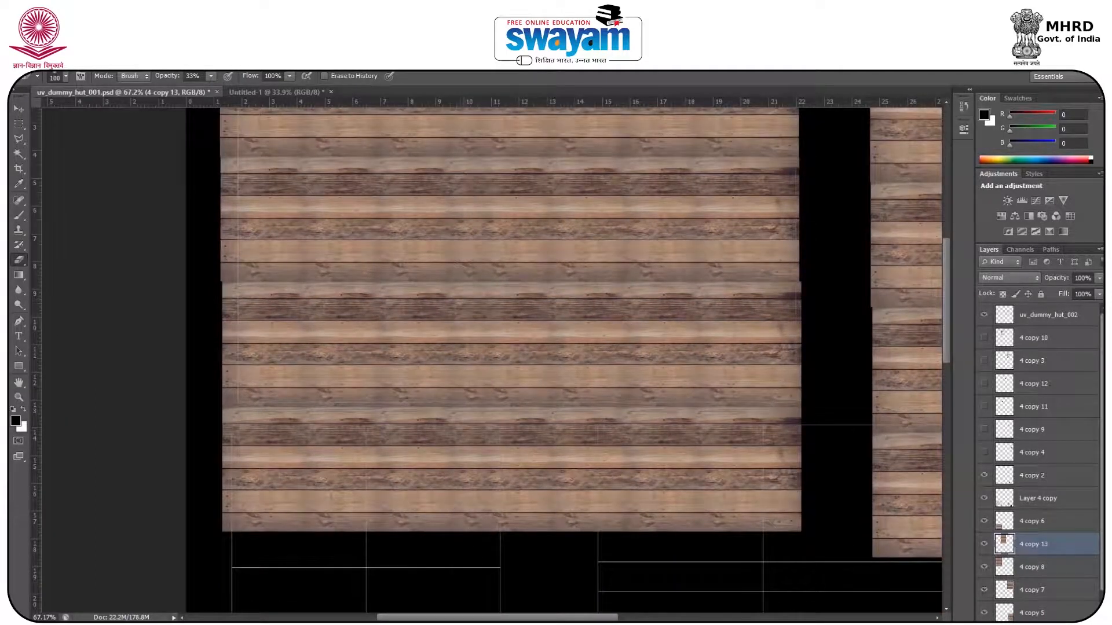
- Switch to the Move tool and examine the blended seam and edges of the upper-left plank wall against the UV lines
click(15, 109)
scroll(416, 204, down, 3)
scroll(415, 203, up, 5)
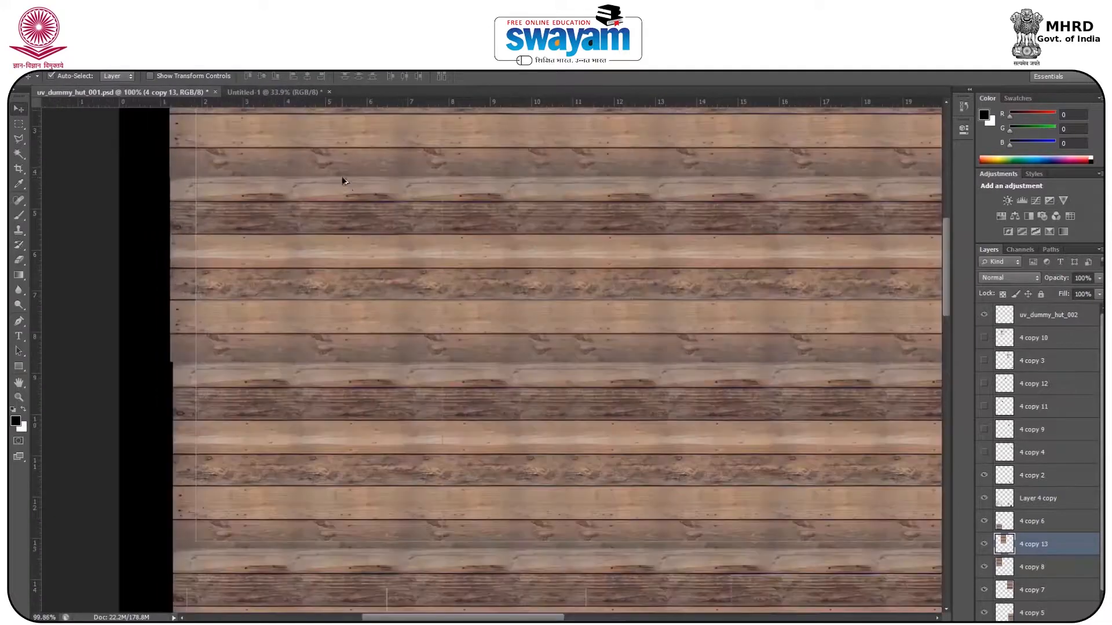
scroll(372, 452, up, 5)
scroll(340, 340, down, 3)
scroll(351, 363, up, 1)
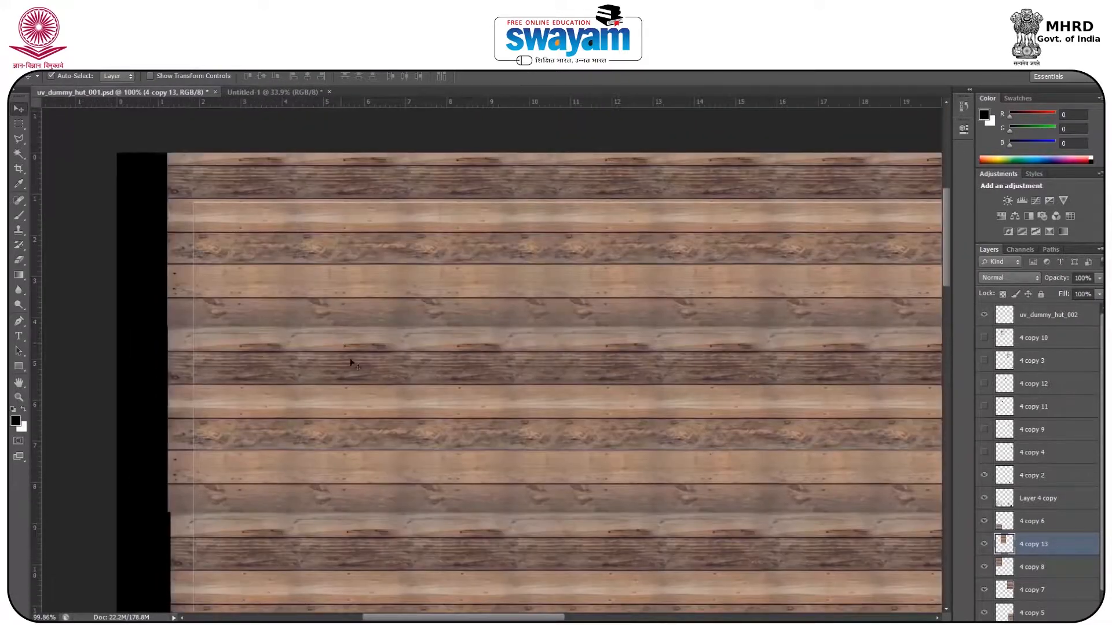
scroll(380, 377, up, 1)
drag(380, 381, 482, 264)
scroll(516, 296, down, 5)
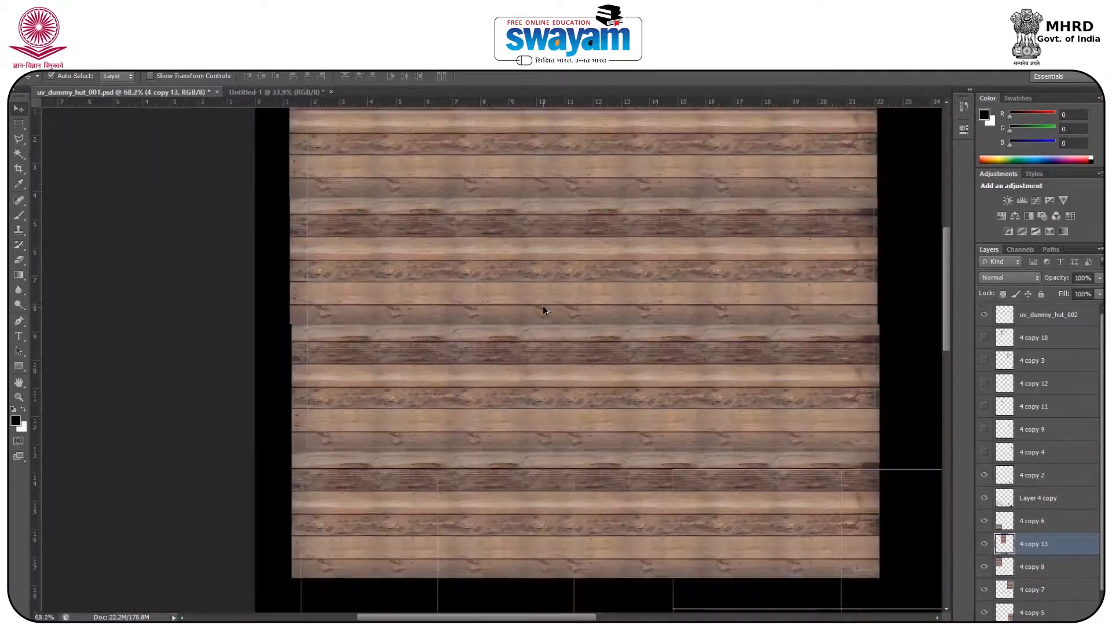
scroll(544, 306, down, 4)
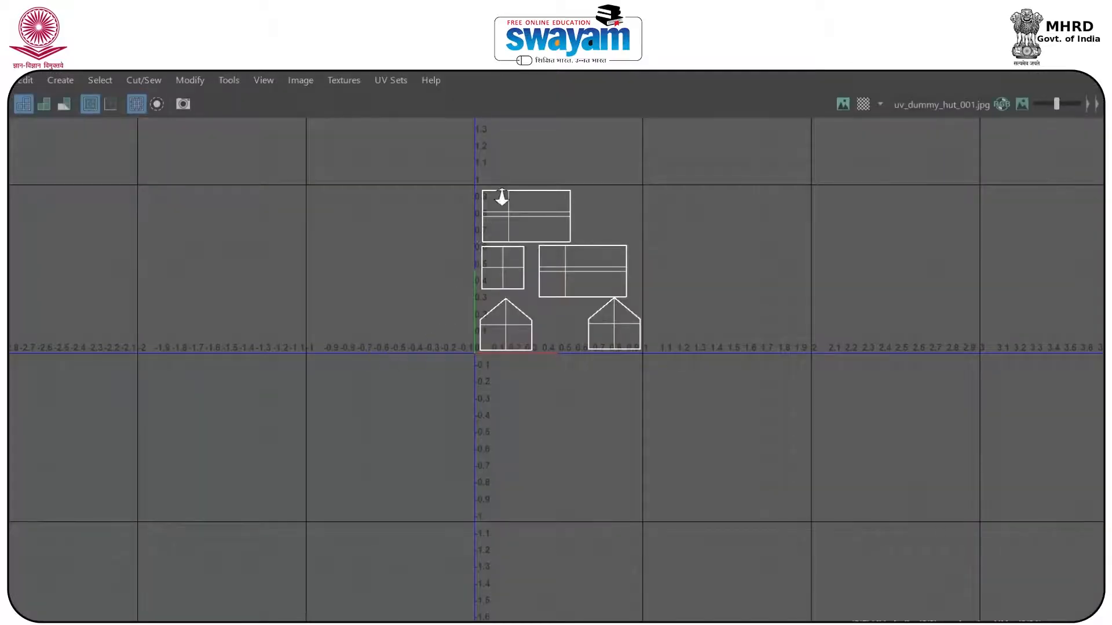
- Select the upper UVs of the topmost long-wall shell and examine the matching wall on the hut model
scroll(501, 196, up, 5)
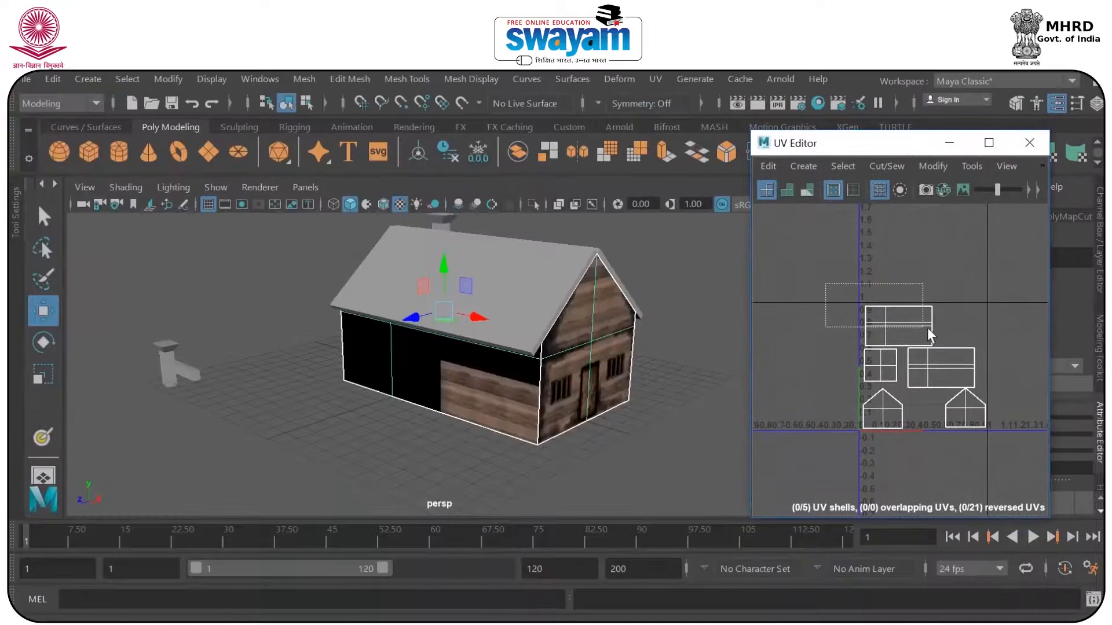
right_click(890, 335)
click(973, 318)
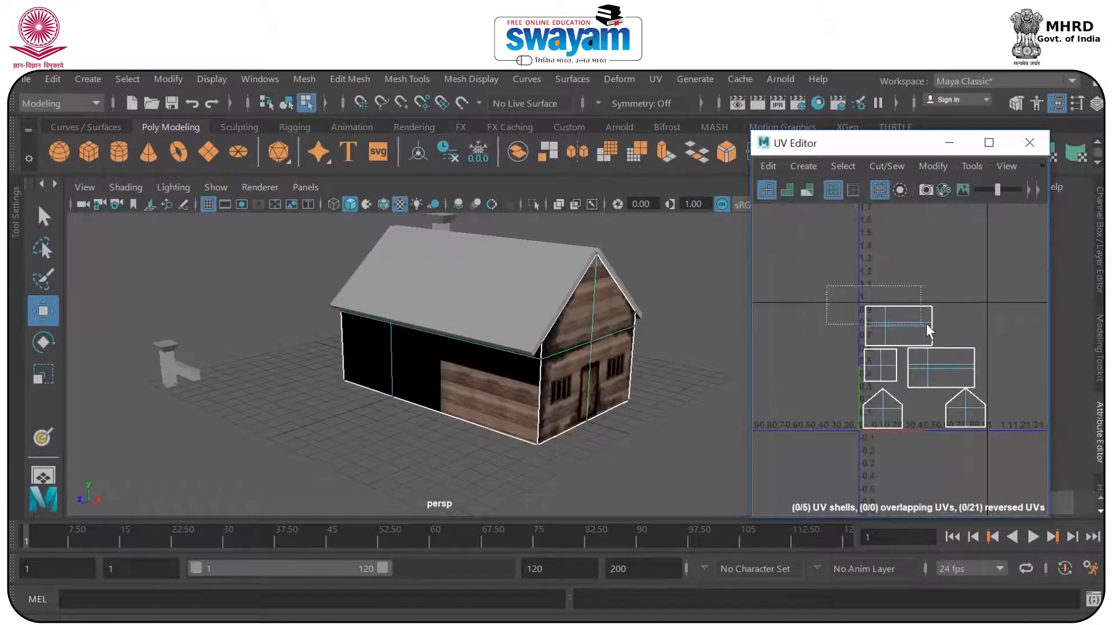
drag(712, 347, 464, 323)
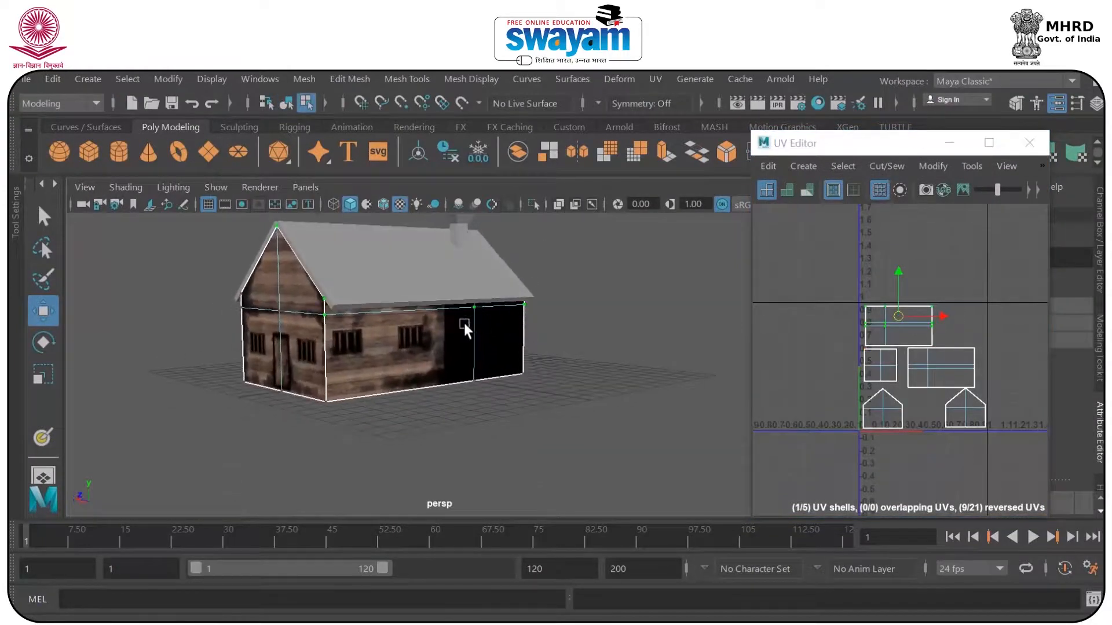
click(1030, 142)
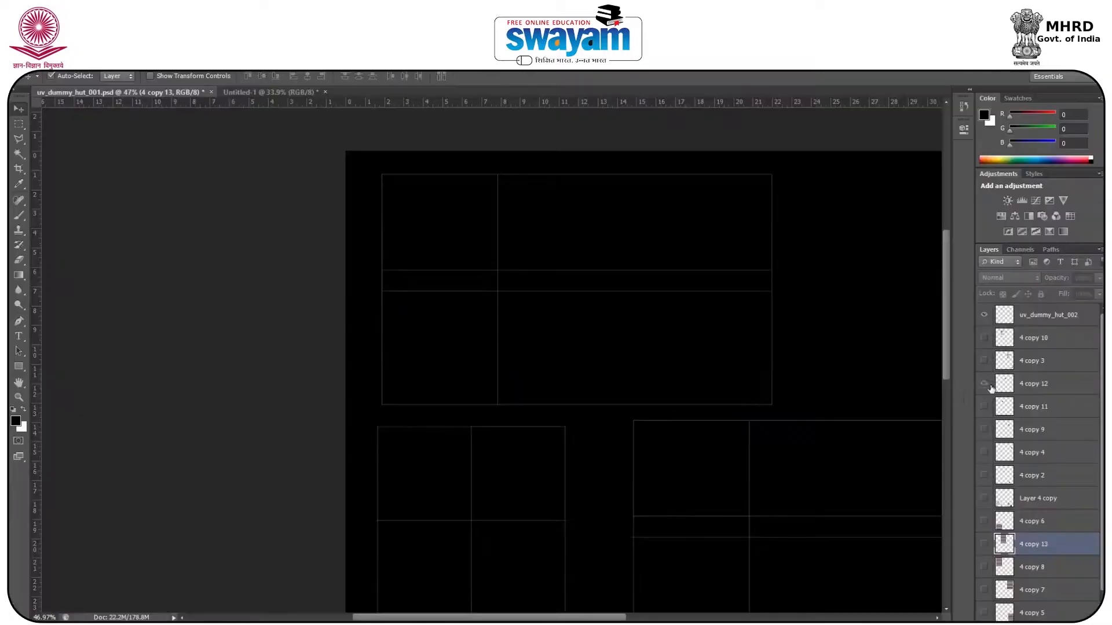
- Move the 4 copy 11 barred window left onto the vertical UV line and show plank layers 4 copy 13 and 4 copy 8
drag(739, 330, 495, 321)
click(984, 408)
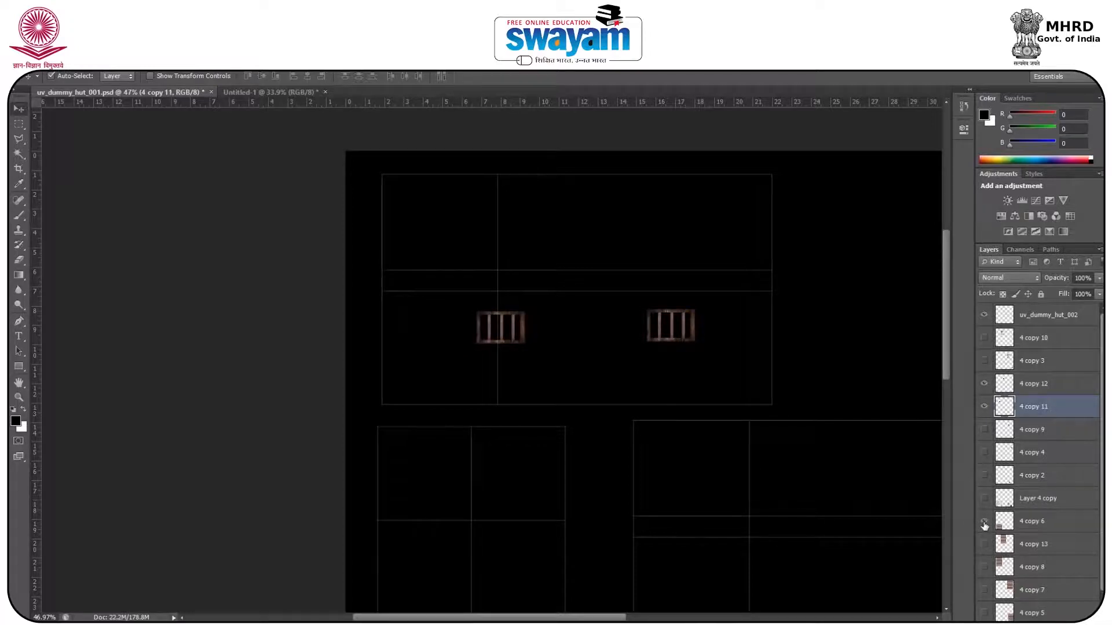
scroll(1019, 420, down, 1)
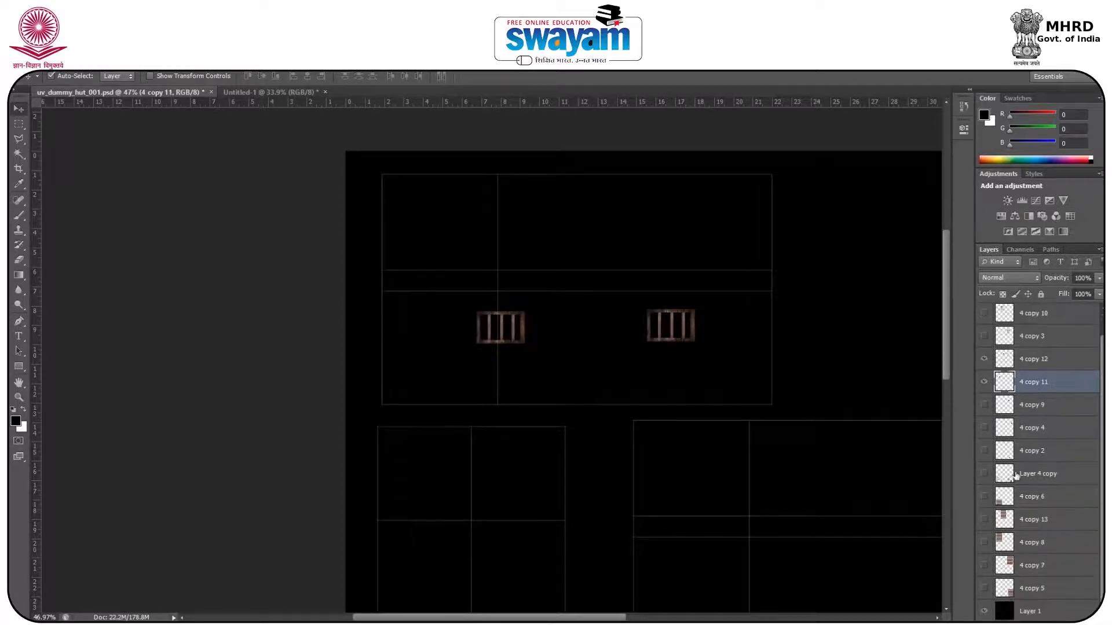
click(984, 520)
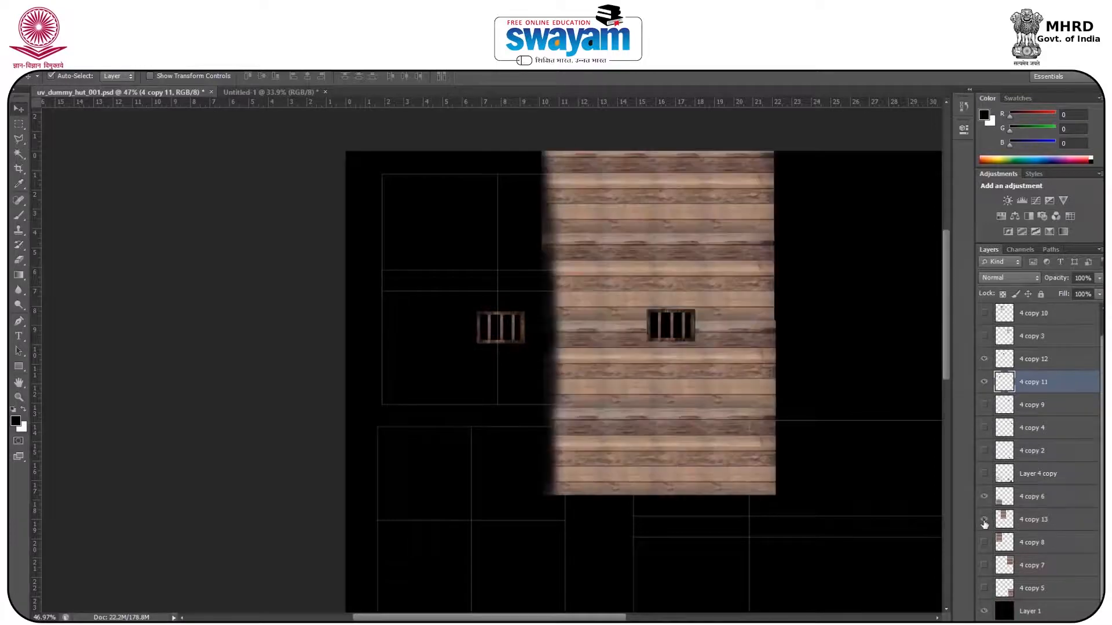
click(984, 543)
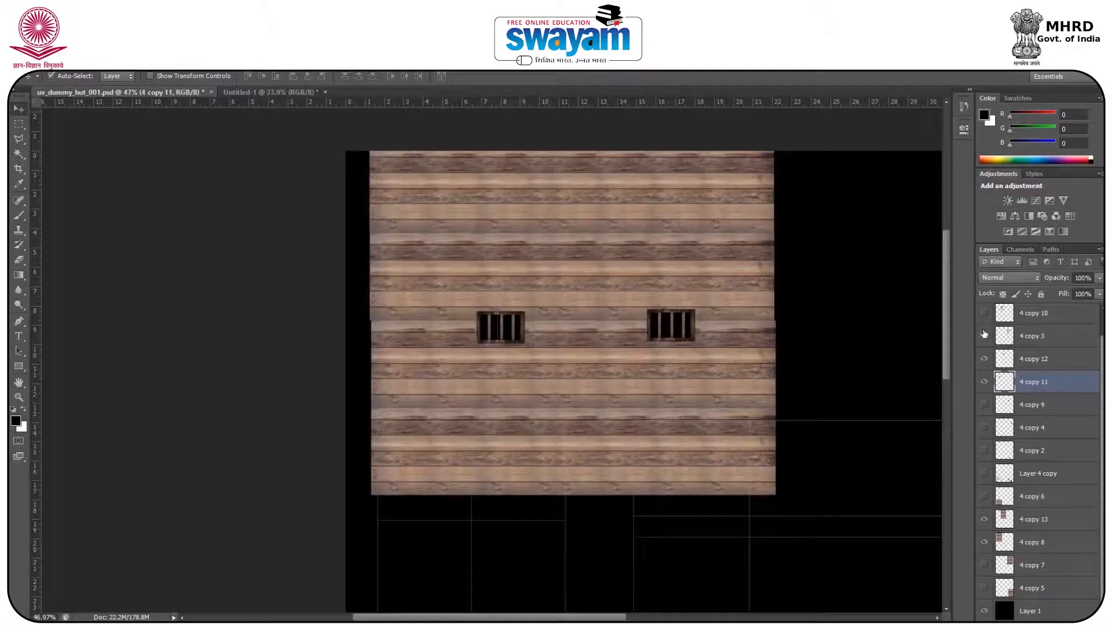
- Show stain layers 4 copy 10 and 4 copy 3 and shift the 4 copy 10 stain left, around the wall's left window
click(984, 313)
scroll(1031, 375, up, 1)
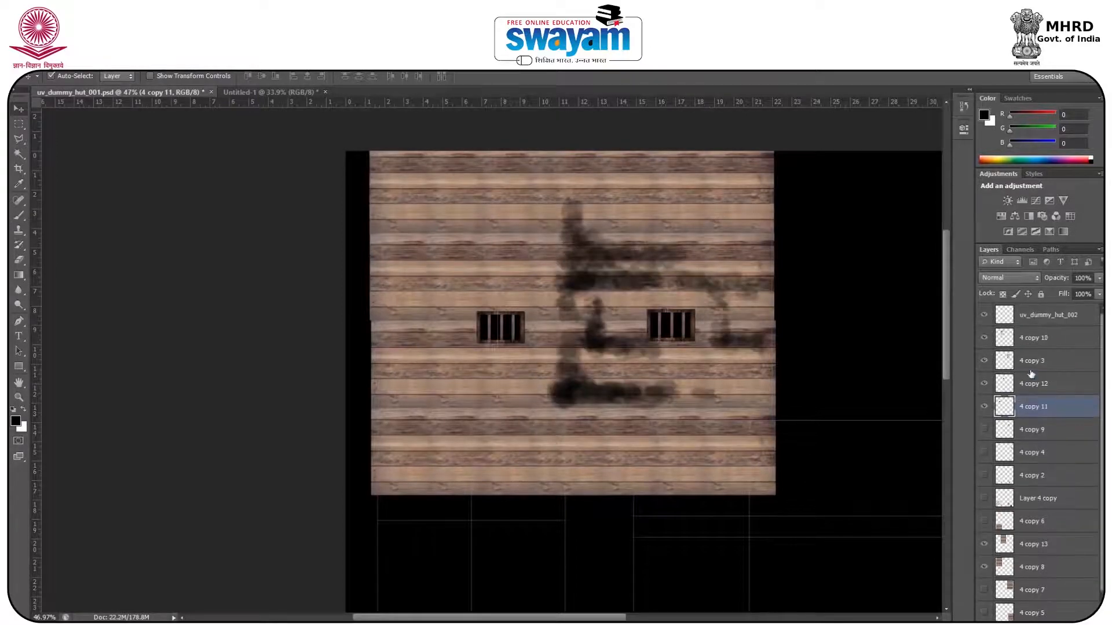
mouse_move(598, 282)
mouse_down()
mouse_move(454, 282)
mouse_move(473, 282)
mouse_up()
scroll(618, 310, up, 3)
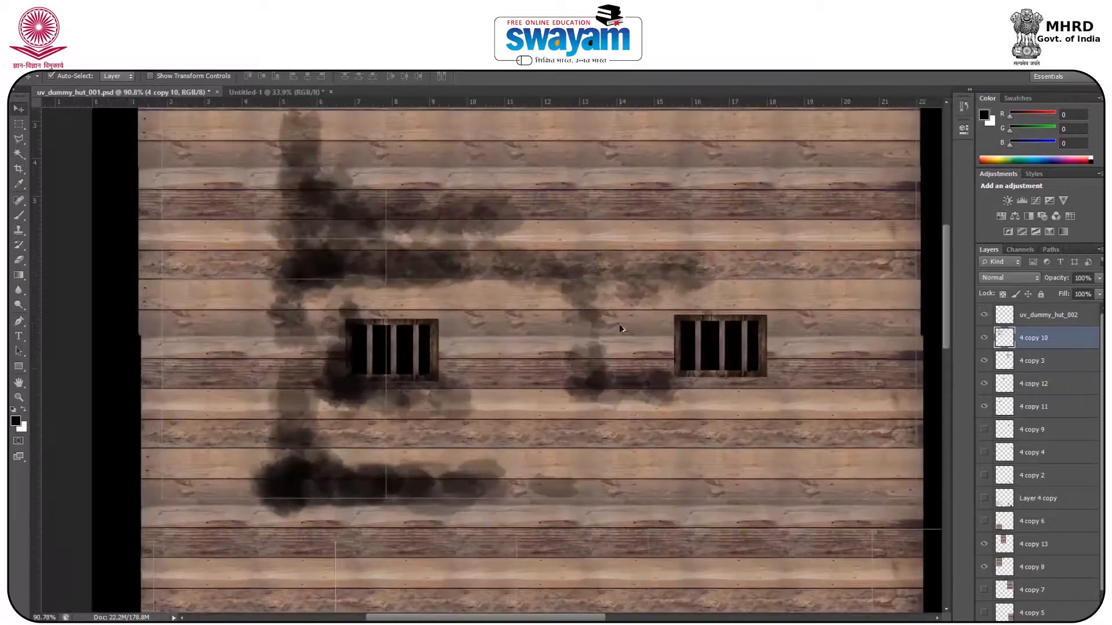
- Fade the 4 copy 10 stain between the windows with the Eraser and paint dark stains around the right window at 28% brush opacity
click(19, 261)
mouse_move(580, 374)
mouse_down()
mouse_move(665, 363)
mouse_move(574, 363)
mouse_move(646, 283)
mouse_move(695, 272)
mouse_up()
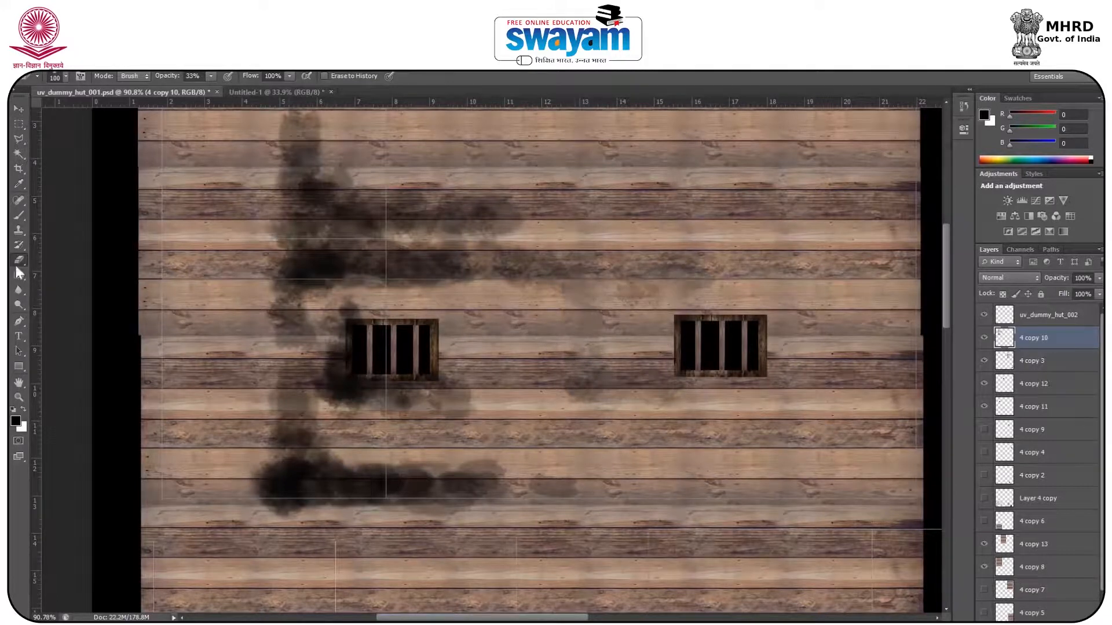
click(19, 215)
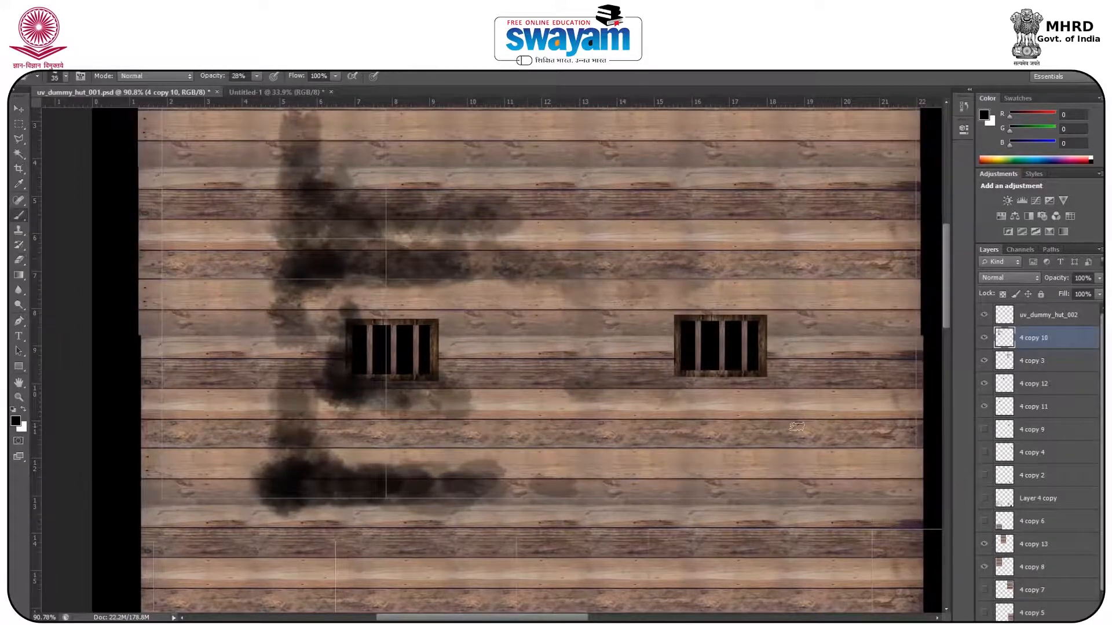
click(984, 337)
mouse_move(670, 380)
mouse_down()
mouse_move(668, 296)
mouse_move(660, 382)
mouse_move(776, 373)
mouse_up()
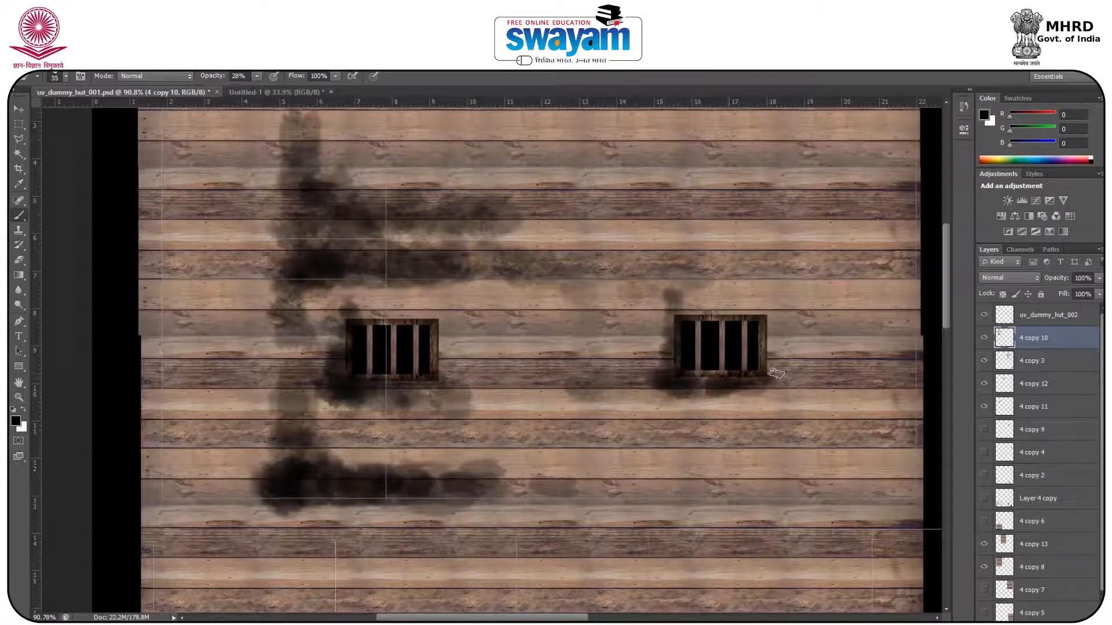
mouse_move(661, 340)
mouse_down()
mouse_move(668, 283)
mouse_move(679, 313)
mouse_move(736, 305)
mouse_move(672, 320)
mouse_move(654, 359)
mouse_move(672, 251)
mouse_move(679, 297)
mouse_move(727, 310)
mouse_move(700, 297)
mouse_move(654, 344)
mouse_move(651, 365)
mouse_move(666, 330)
mouse_up()
scroll(728, 304, down, 3)
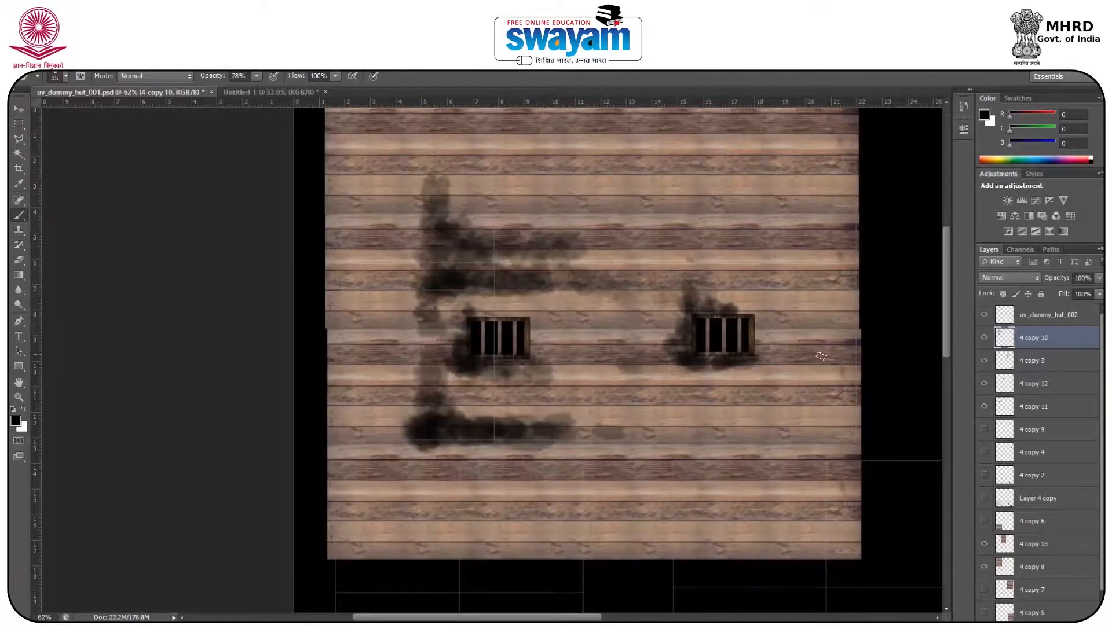
- Show the 4 copy 5 and 4 copy 7 plank layers on the right side of the texture
scroll(821, 356, down, 4)
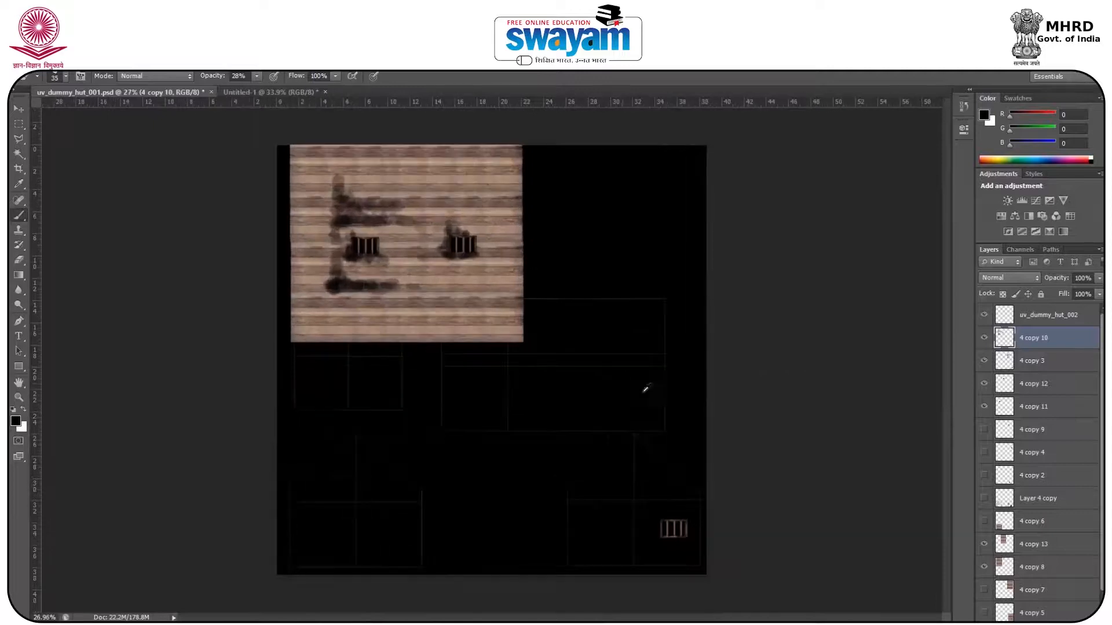
scroll(1027, 507, down, 1)
click(984, 589)
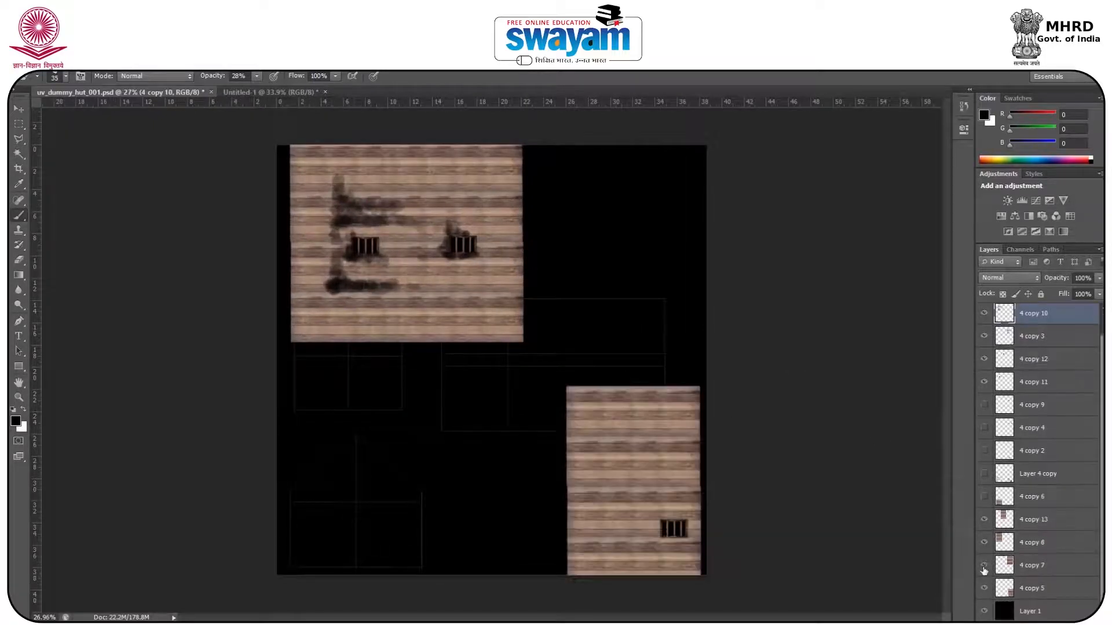
click(984, 565)
- Merge the 4 copy 13 and 4 copy 8 plank pieces of the upper-left wall into one layer
click(983, 542)
click(983, 542)
click(986, 542)
click(986, 542)
click(984, 519)
click(984, 520)
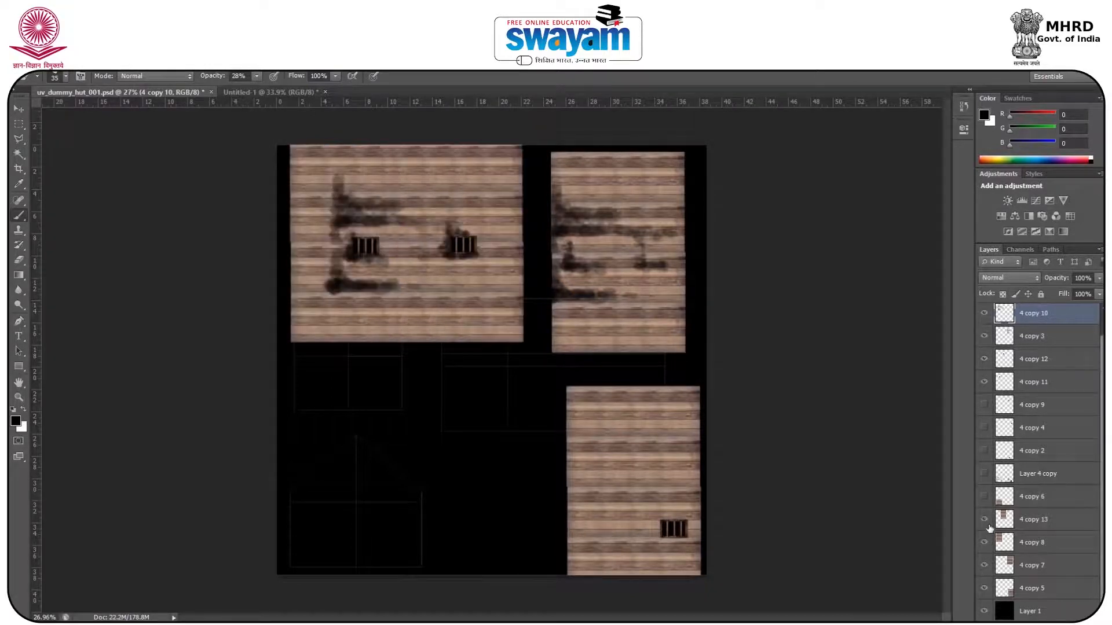
click(1035, 520)
shift+click(1035, 542)
right_click(1037, 542)
click(880, 468)
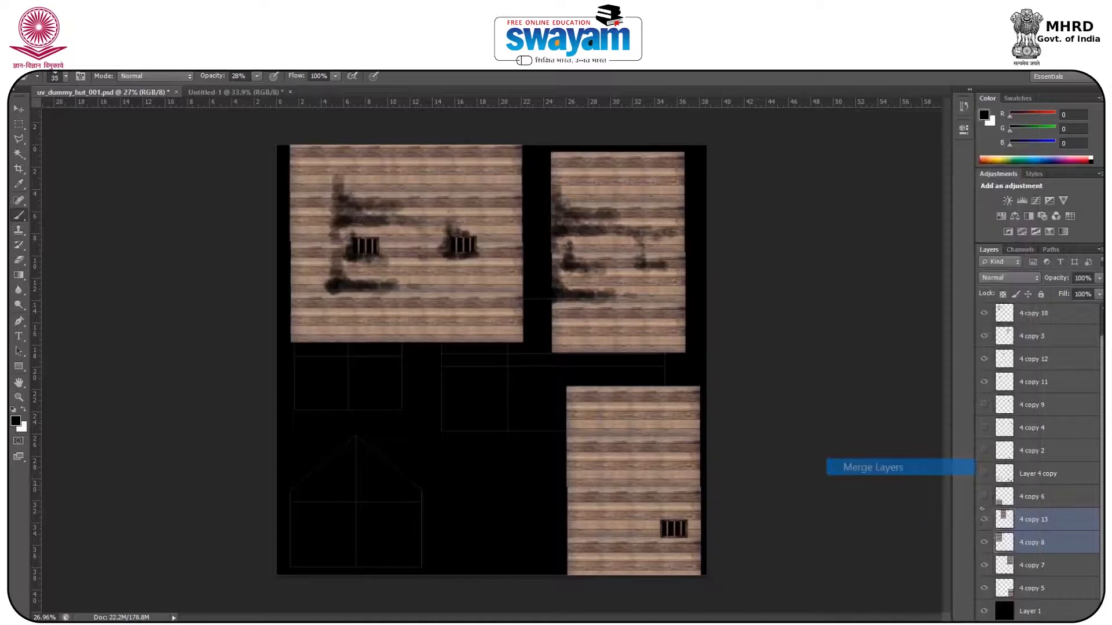
- Show the gable wall layers 4 copy 6, Layer 4 copy and 4 copy 2, plus the 4 copy 4 window
click(984, 545)
click(985, 545)
click(985, 521)
click(985, 521)
click(985, 521)
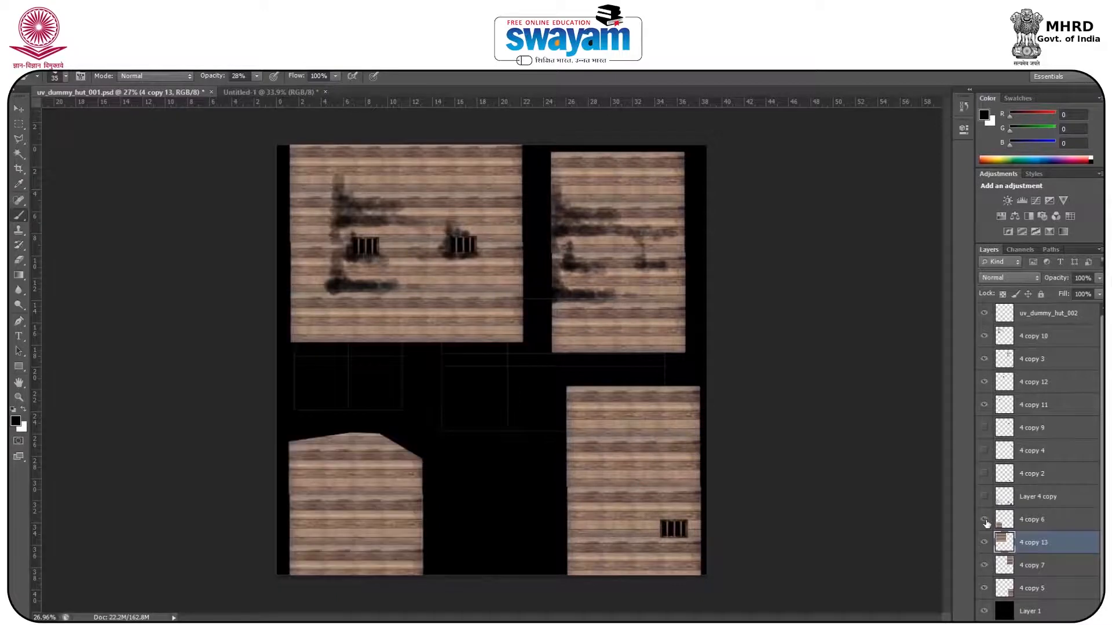
click(985, 498)
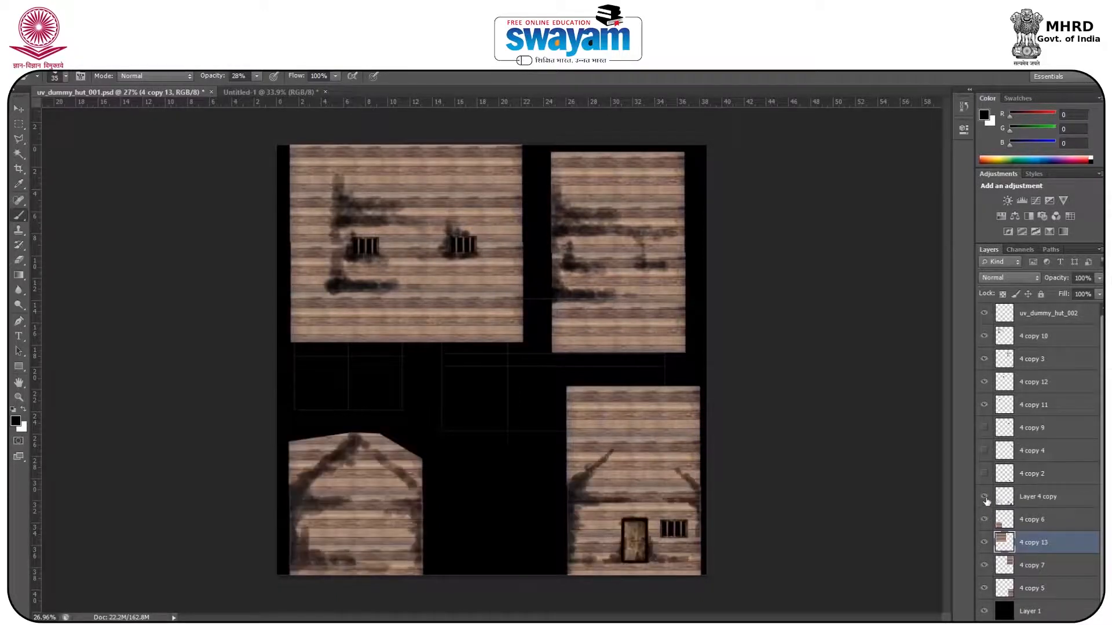
click(984, 475)
click(984, 455)
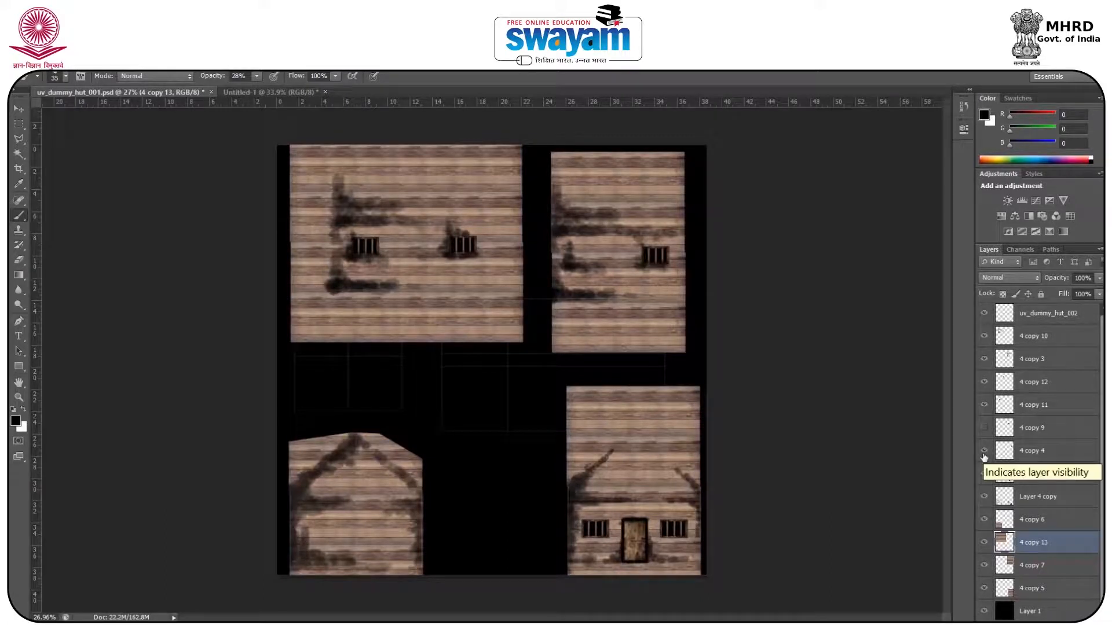
- Delete the two barred window layers of the upper-right wall, 4 copy 4 and 4 copy 9
click(1056, 457)
key(Delete)
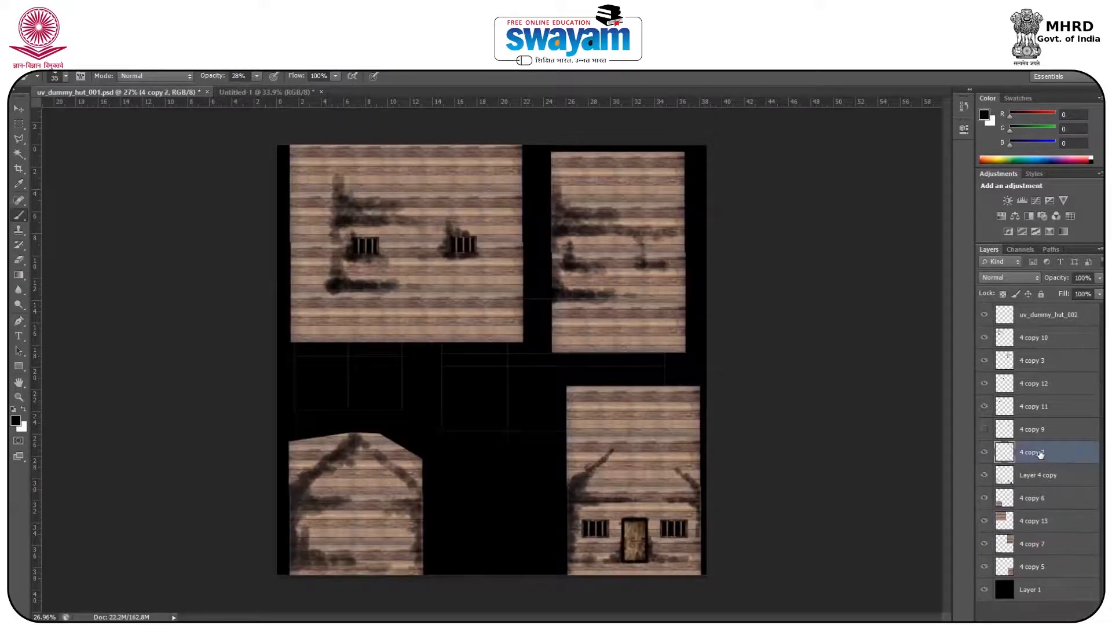
click(983, 431)
click(1052, 431)
key(Delete)
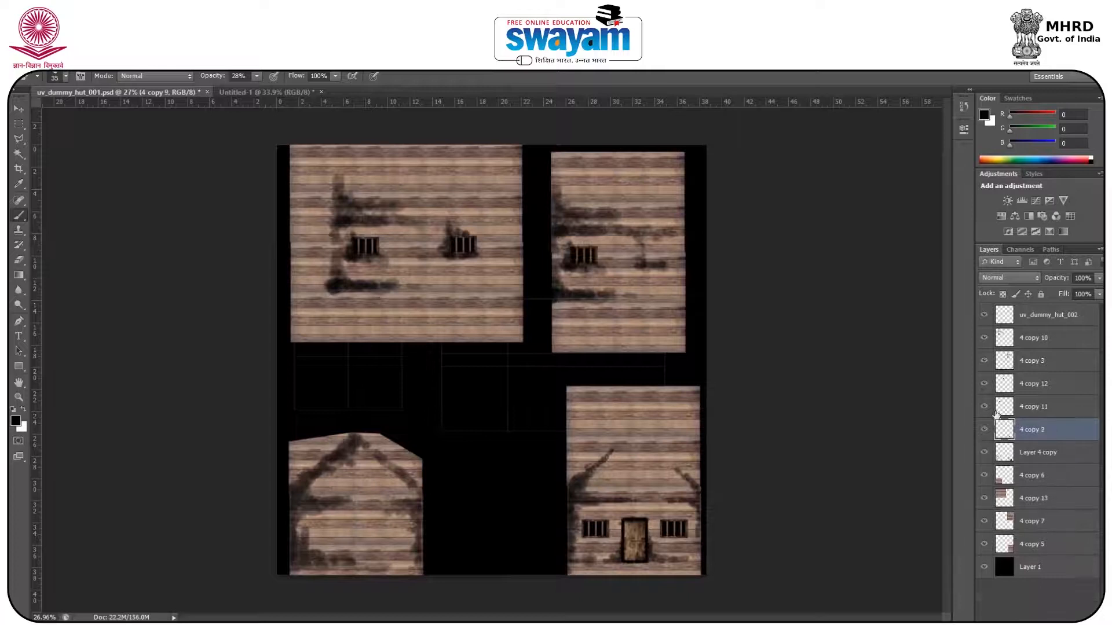
- Toggle the visibility of layers 4 copy 11, 4 copy 12 and 4 copy 3 to identify what each contains
click(983, 407)
click(984, 407)
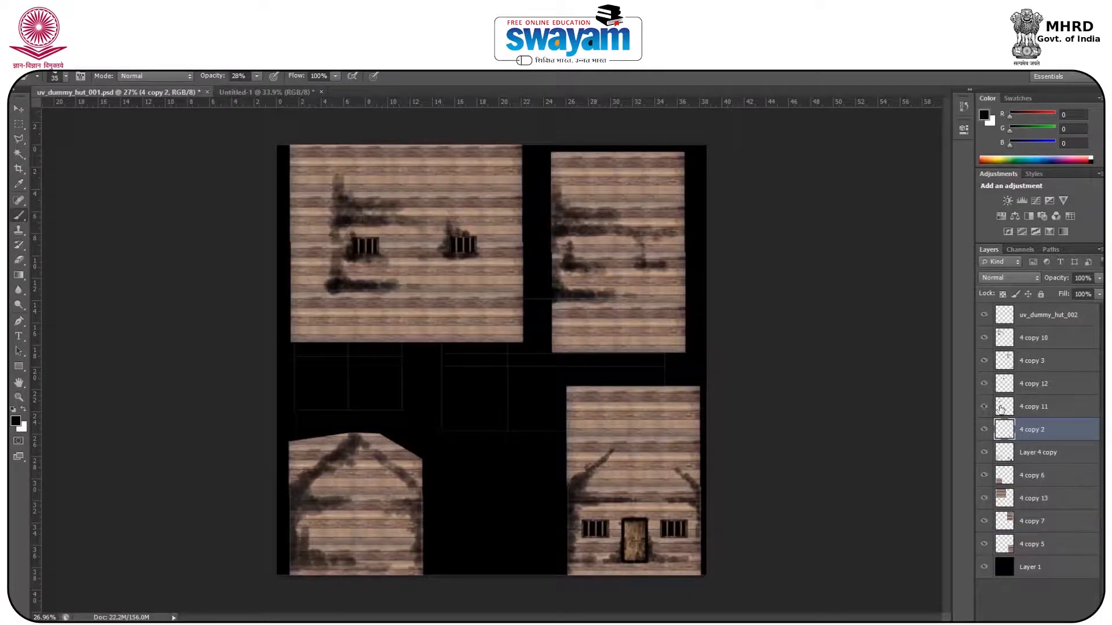
click(1046, 407)
click(983, 385)
click(983, 385)
shift+click(1035, 384)
click(984, 362)
click(983, 361)
- Try deleting the whole 4 copy 3 stain layer and undo the deletion
click(1026, 362)
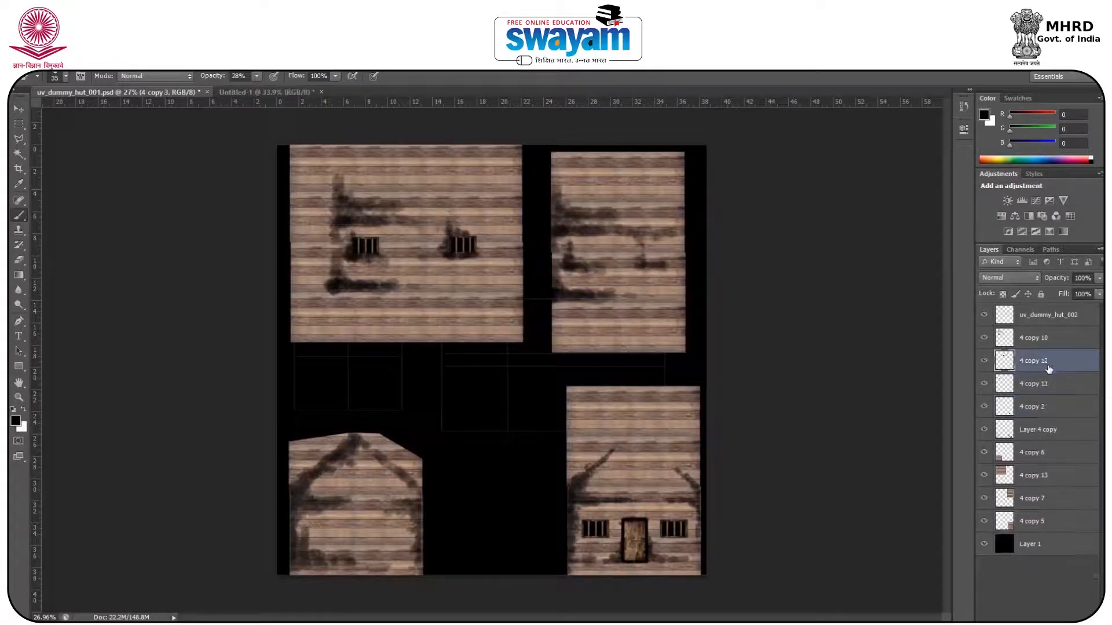
key(Delete)
key(ctrl+z)
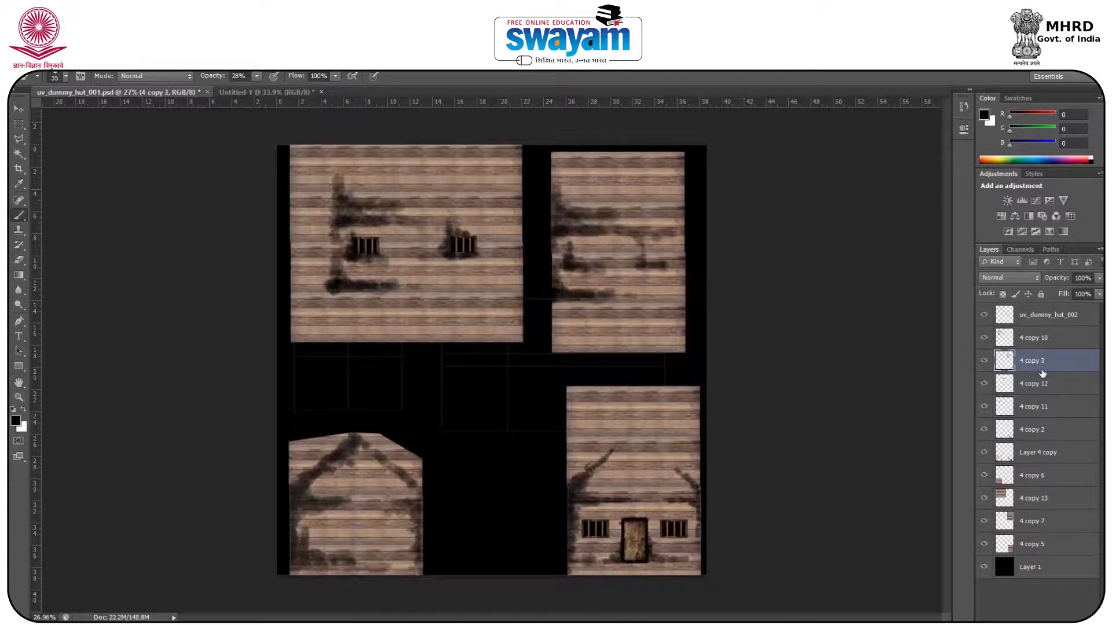
- Outline the upper-right wall's stain with the Polygonal Lasso on layer 4 copy 3, delete it and clear the selection
scroll(625, 466, up, 3)
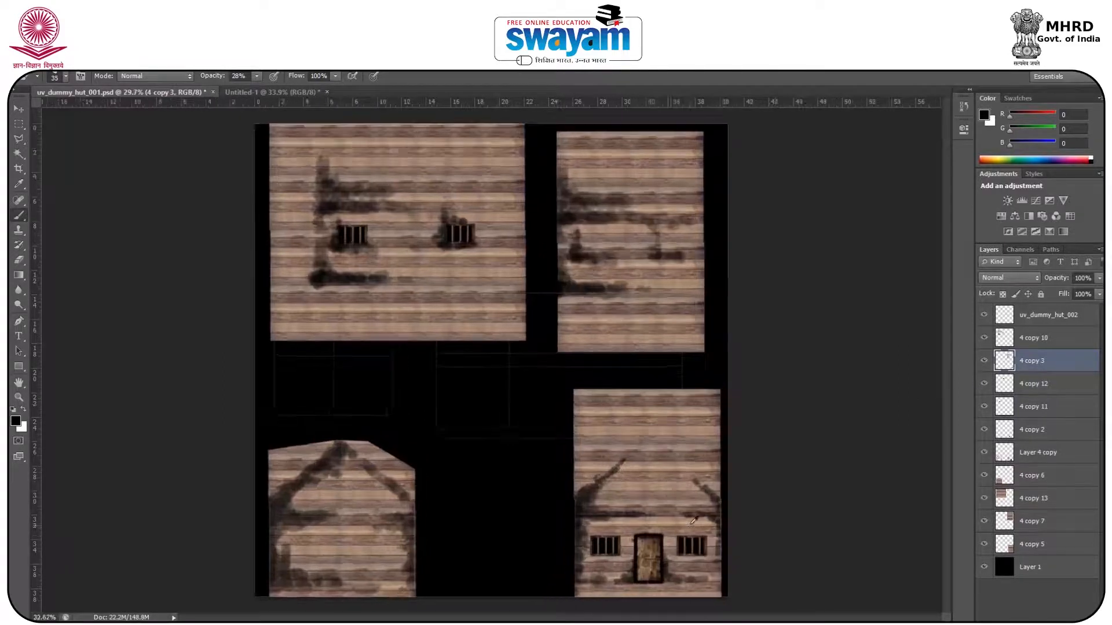
key(l)
drag(519, 148, 529, 287)
click(517, 152)
click(494, 201)
click(503, 330)
click(775, 367)
click(761, 202)
double_click(662, 164)
key(Delete)
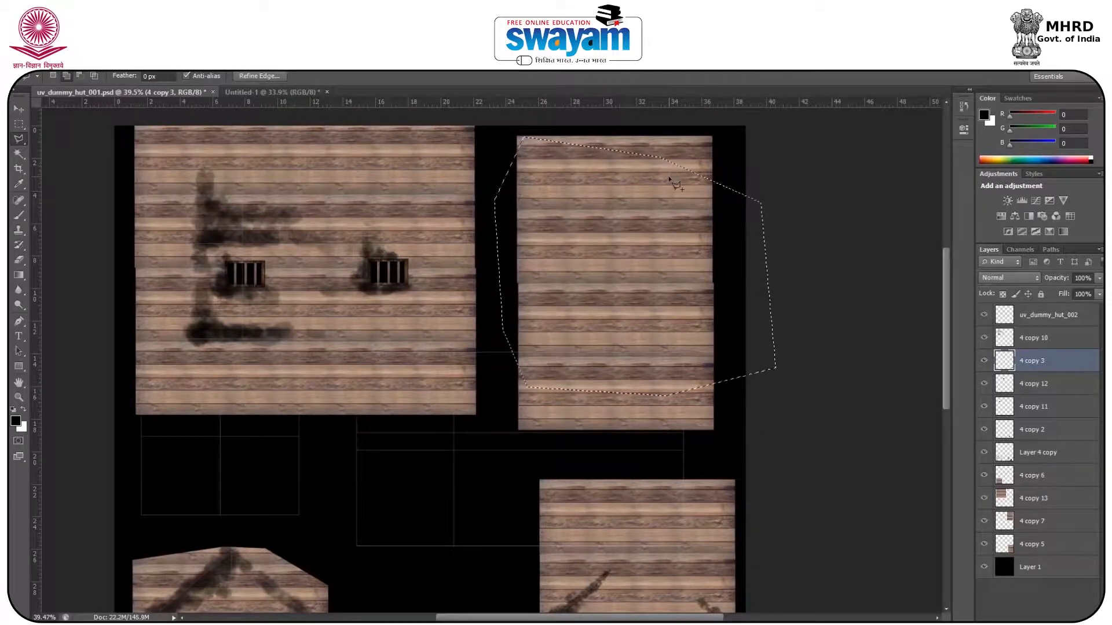
key(ctrl+d)
- Select the upper-right plank wall, 4 copy 7, with the Move tool and delete that layer
key(c)
key(v)
right_click(592, 231)
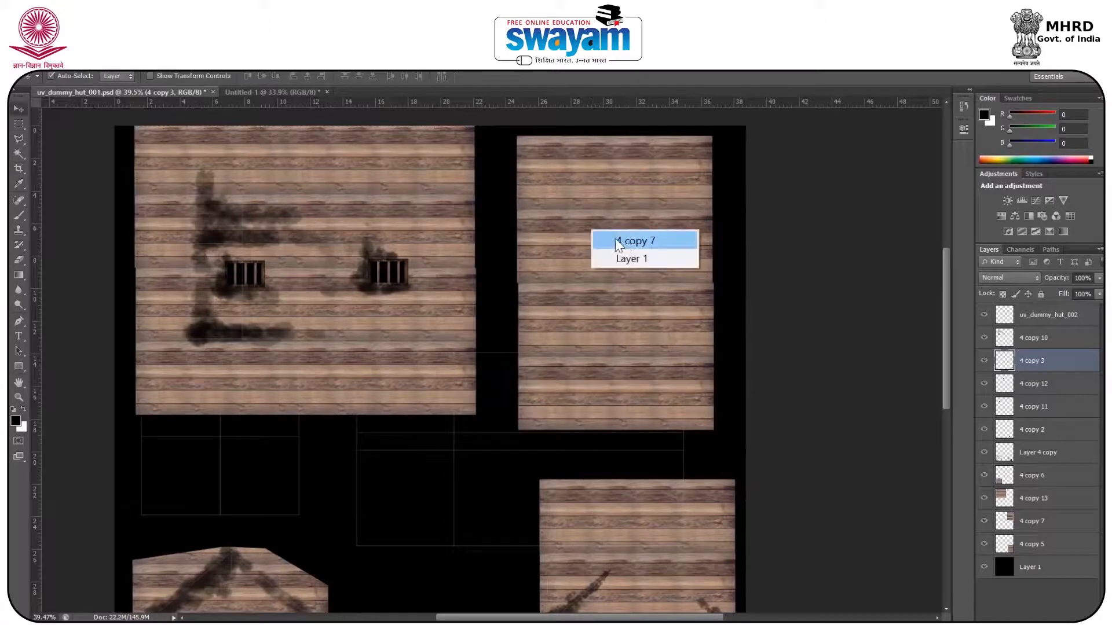
click(615, 241)
click(984, 522)
click(983, 522)
key(ctrl+0)
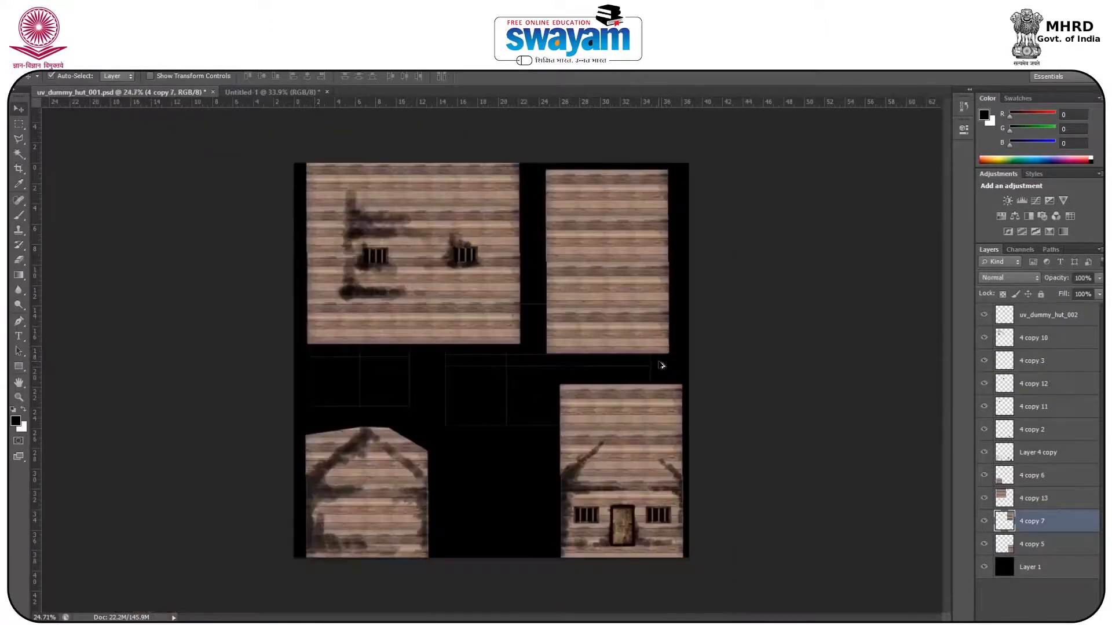
key(Delete)
- Duplicate the merged 4 copy 13 plank wall and place the copy over the second long wall's UV shell
scroll(558, 303, up, 4)
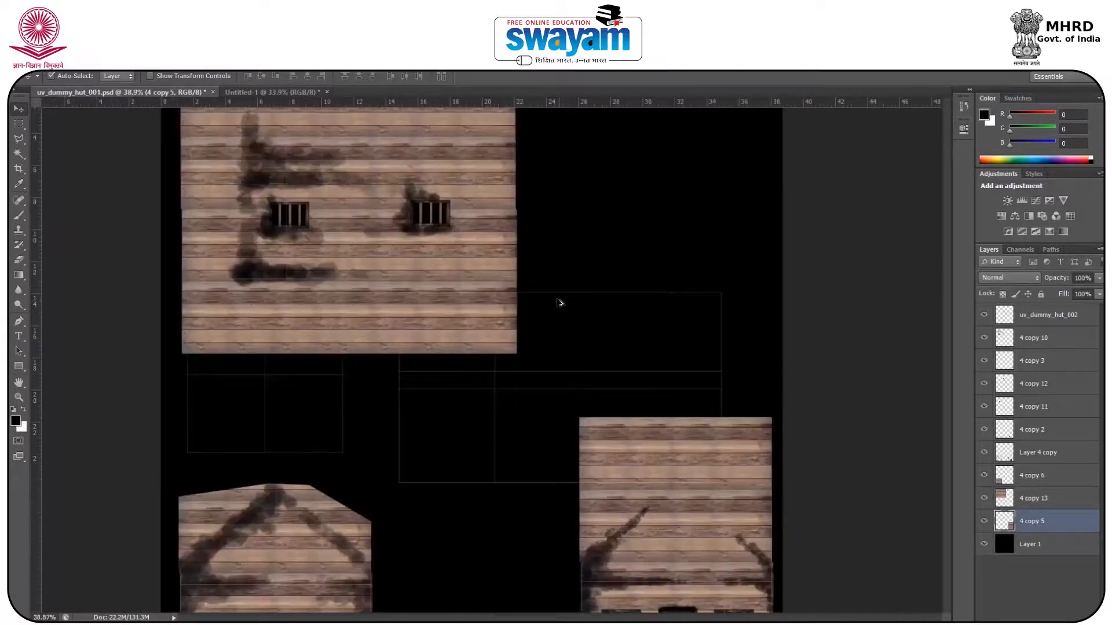
scroll(356, 347, down, 4)
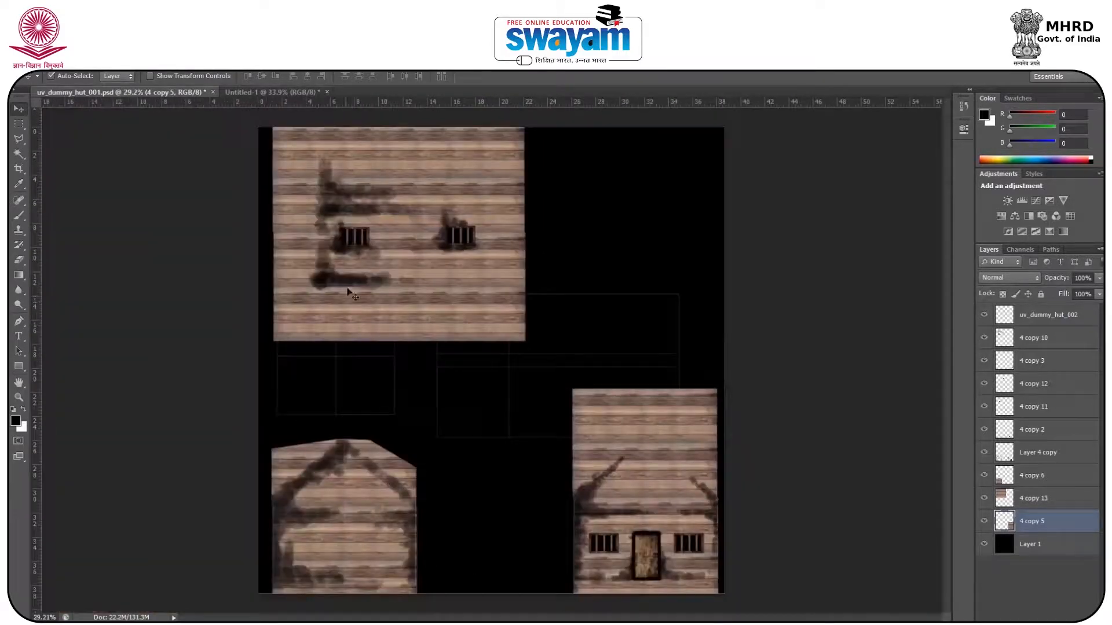
right_click(422, 297)
click(445, 308)
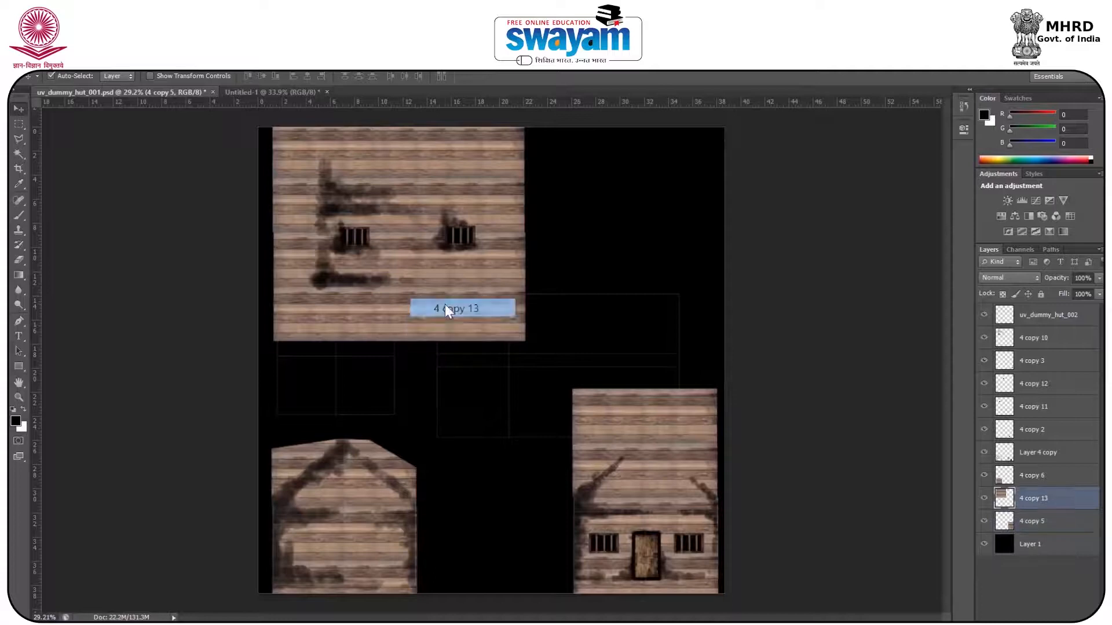
right_click(427, 307)
click(447, 313)
drag(429, 316, 576, 436)
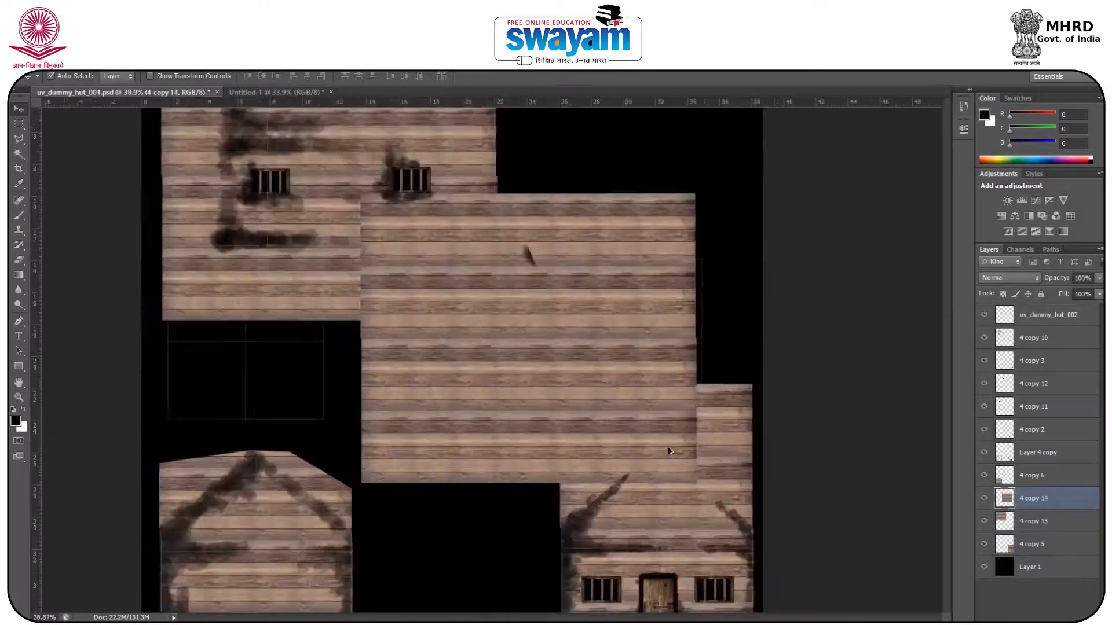
- Outline the surplus planks along the lower edge of layer 4 copy 14 with the Polygonal Lasso, delete them and deselect
scroll(666, 452, up, 6)
drag(734, 439, 764, 438)
click(18, 139)
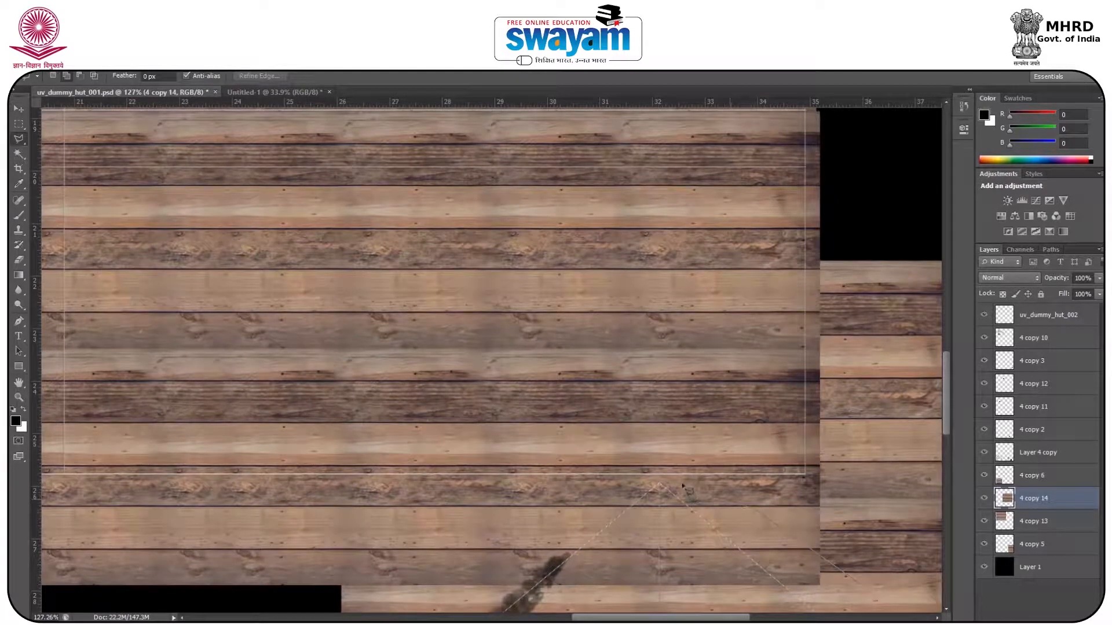
drag(443, 530, 610, 496)
drag(492, 502, 528, 495)
click(284, 487)
click(332, 556)
mouse_move(463, 572)
mouse_down()
mouse_move(455, 527)
mouse_move(330, 506)
mouse_up()
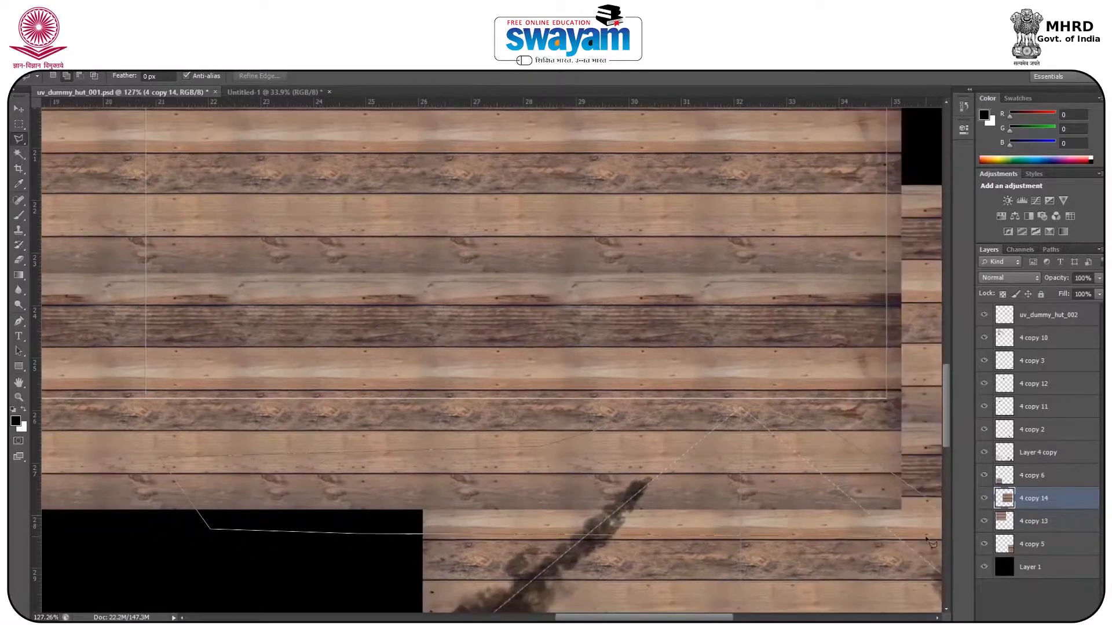
double_click(902, 537)
key(Delete)
key(ctrl+d)
- Lasso the surplus upper strip of layer 4 copy 14 above the UV shell's edge, delete it and clear the selection
scroll(402, 371, down, 3)
scroll(423, 359, down, 2)
scroll(438, 352, left, 3)
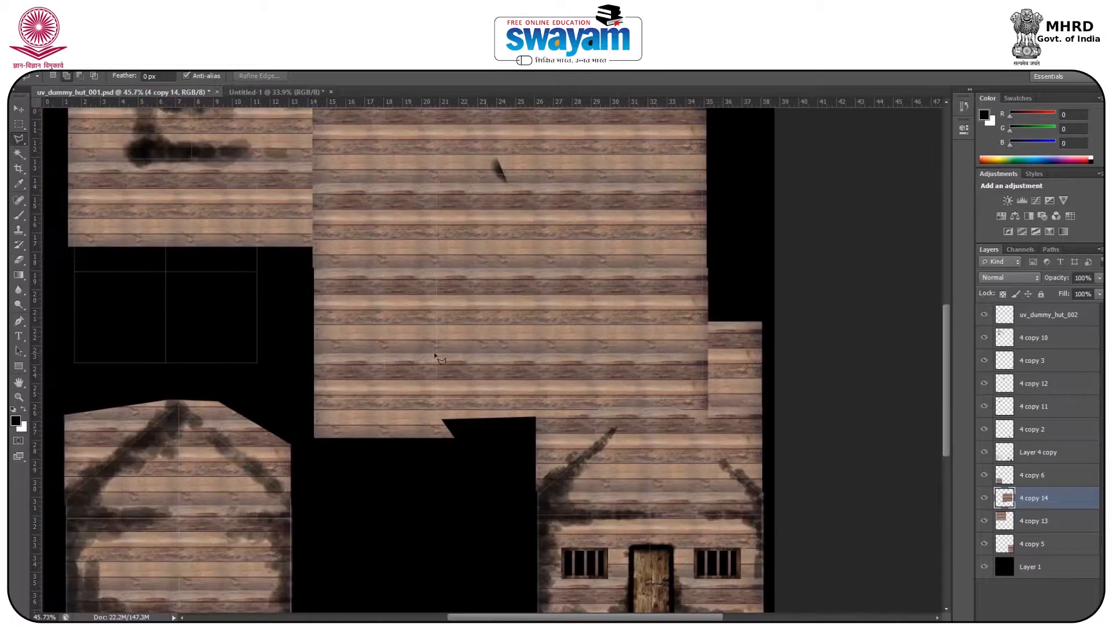
scroll(406, 376, up, 4)
scroll(423, 390, up, 8)
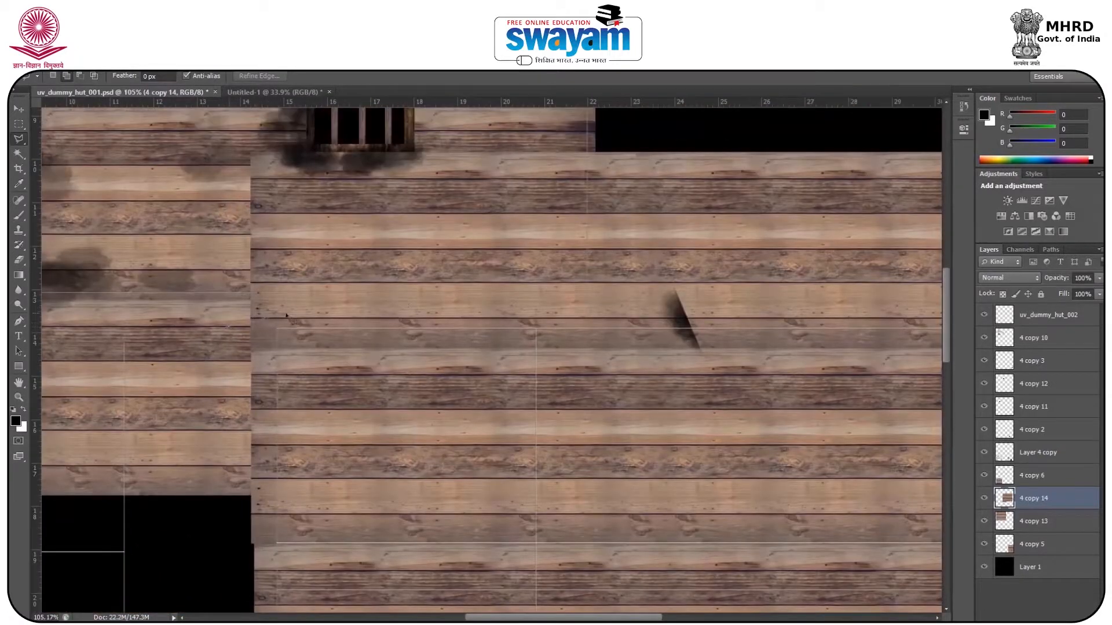
scroll(464, 330, right, 5)
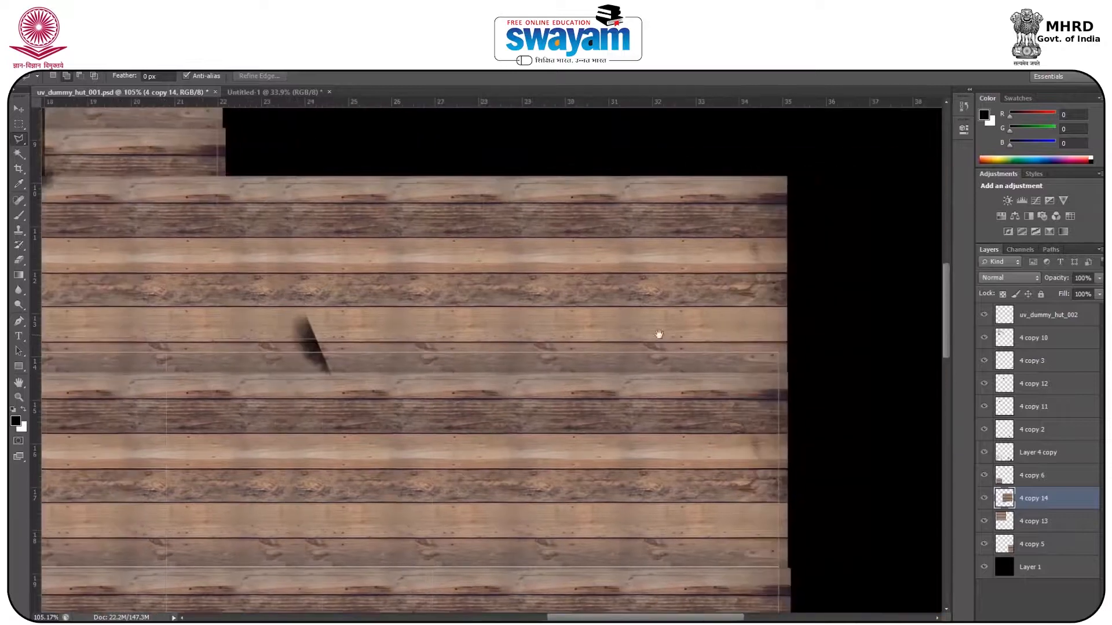
click(811, 157)
click(651, 133)
scroll(651, 133, left, 3)
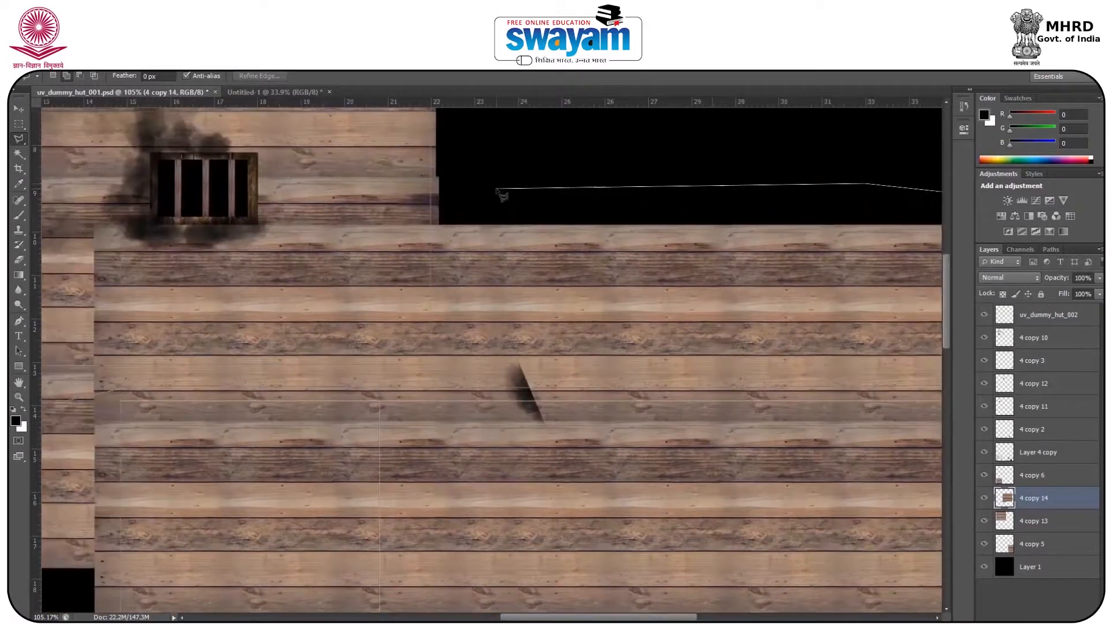
drag(234, 199, 384, 220)
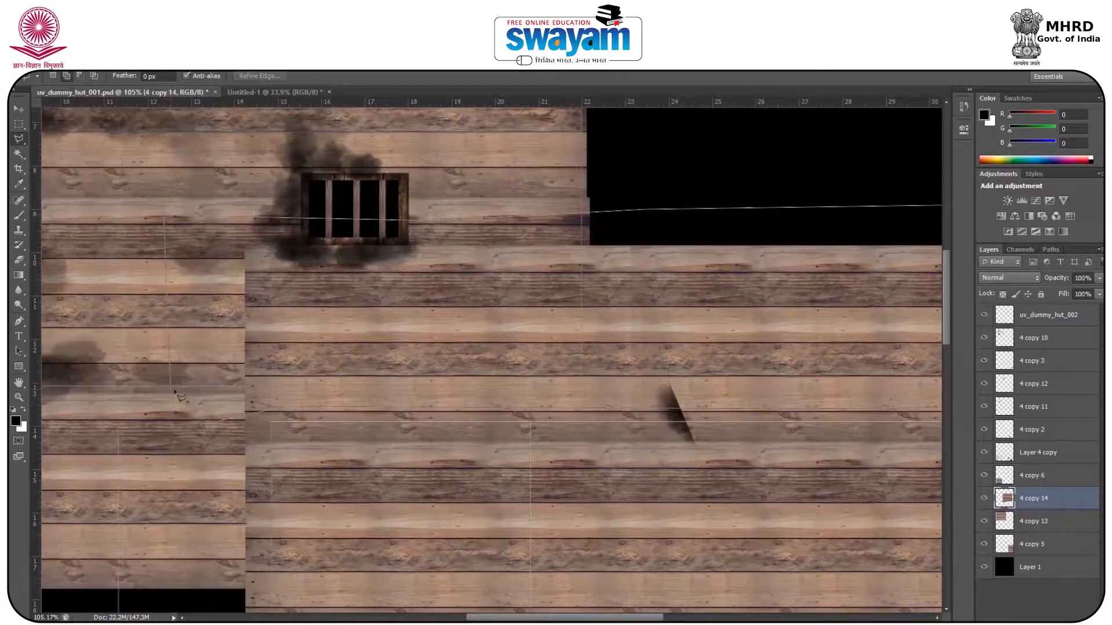
double_click(223, 399)
key(Delete)
key(ctrl+d)
- Select the 4 copy 3 layer and erase the leftover dark stain fragment on the second long wall
key(v)
right_click(681, 417)
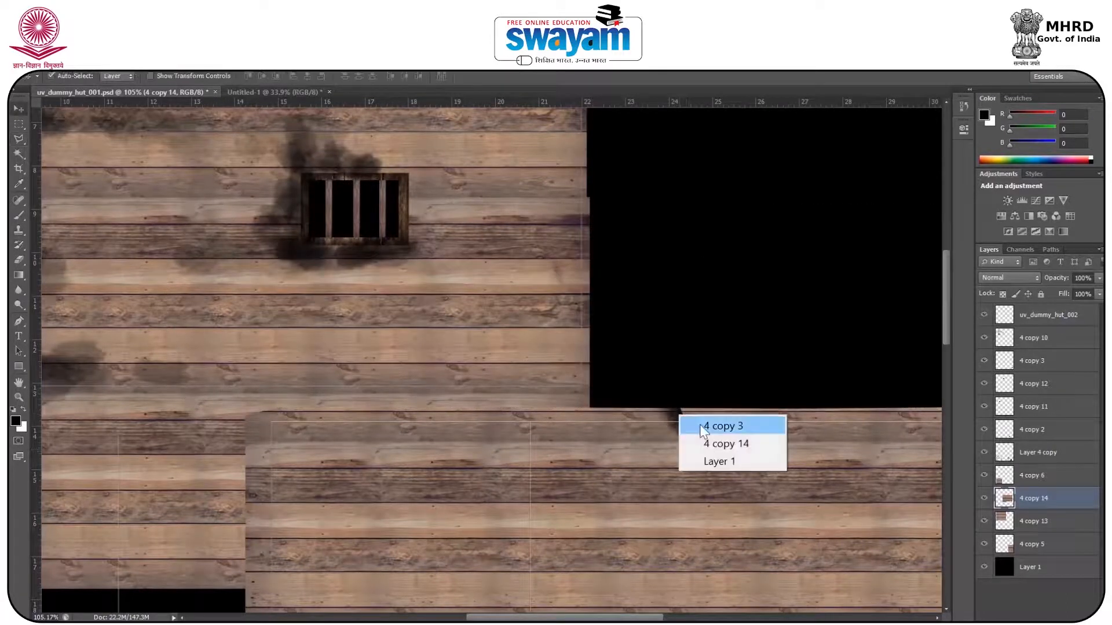
click(708, 426)
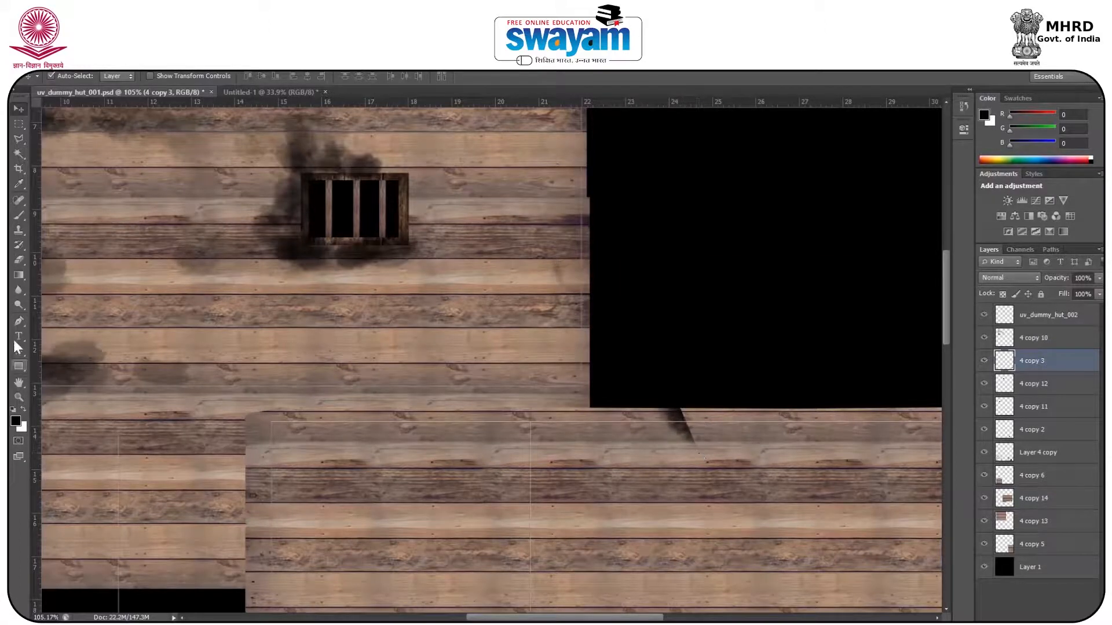
click(16, 259)
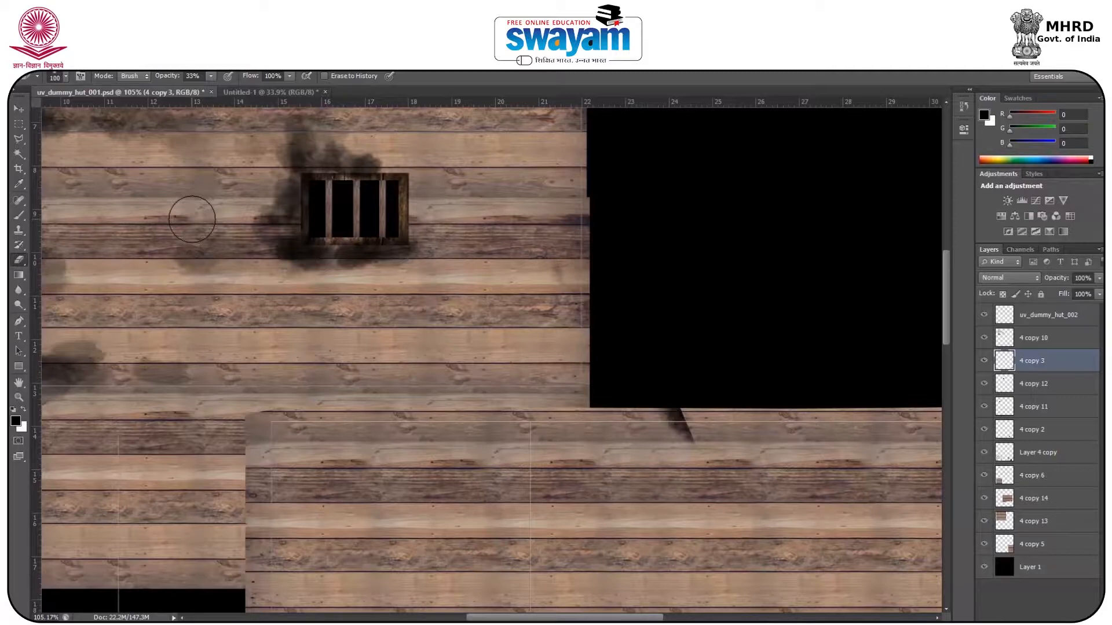
drag(681, 423, 672, 400)
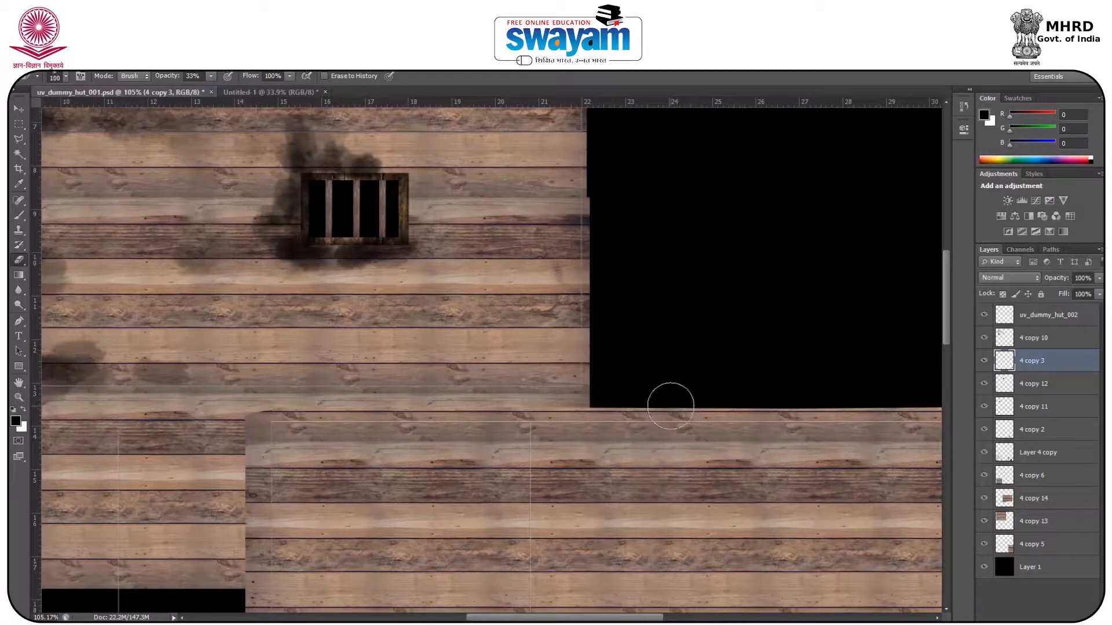
- Duplicate a barred window from the first long wall and place the copy on the left half of the second
scroll(687, 414, down, 2)
scroll(688, 415, down, 6)
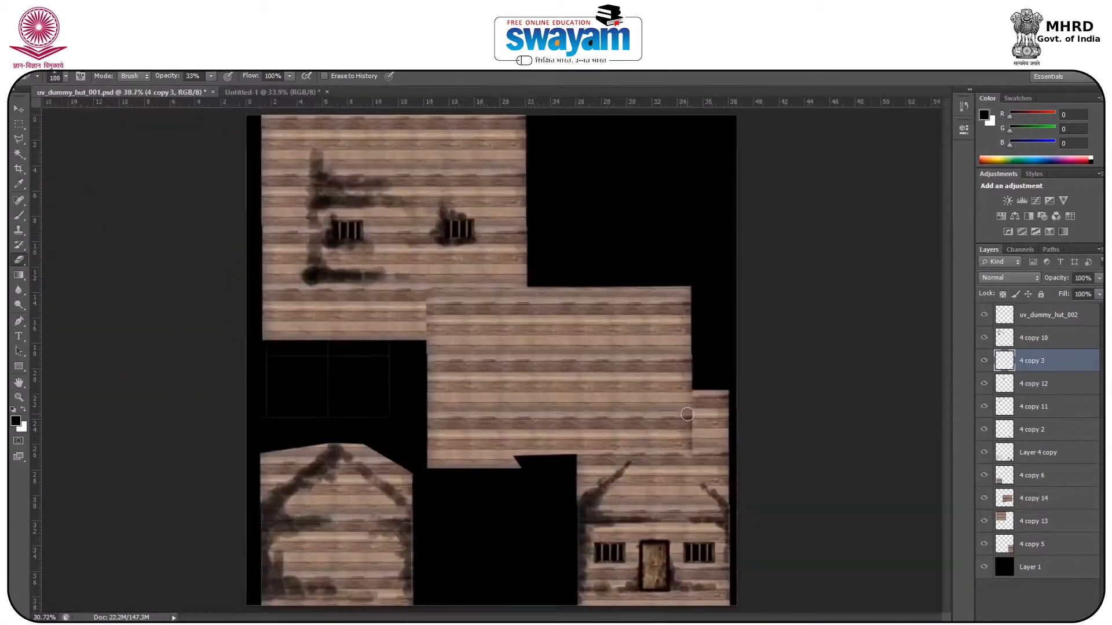
scroll(629, 449, up, 3)
scroll(628, 449, up, 1)
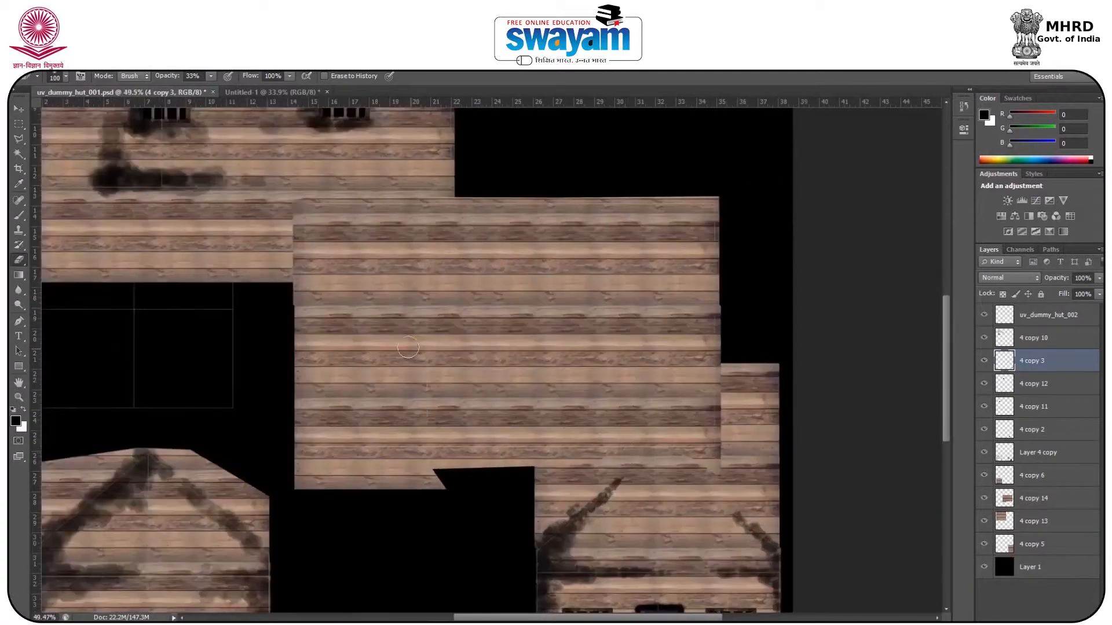
scroll(408, 348, up, 1)
click(18, 109)
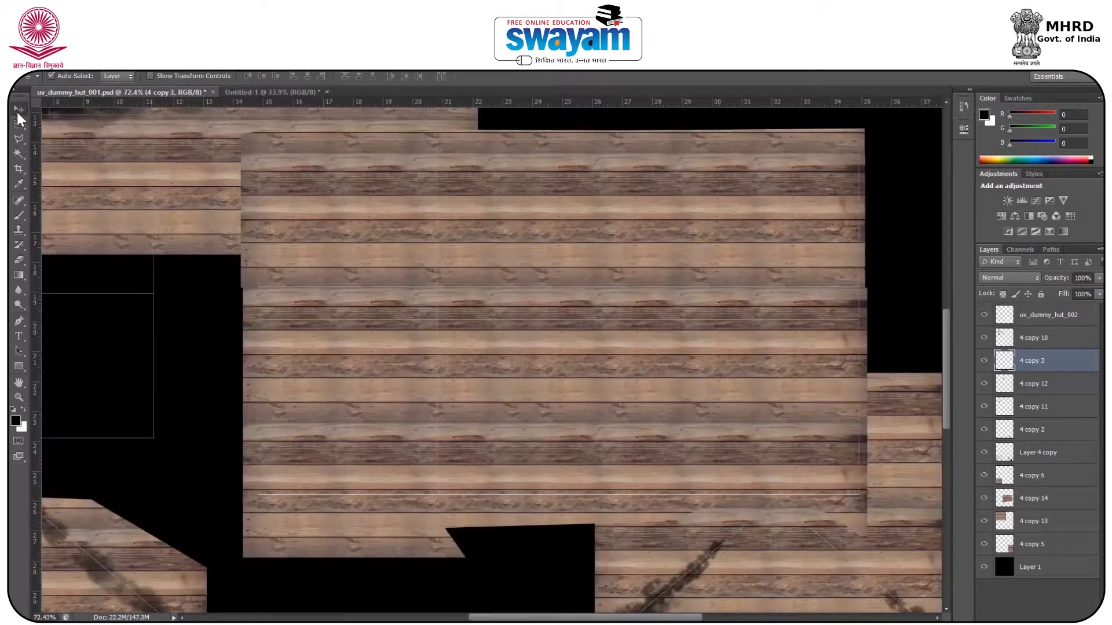
scroll(200, 184, down, 3)
drag(380, 269, 510, 393)
scroll(488, 394, up, 3)
scroll(284, 248, down, 2)
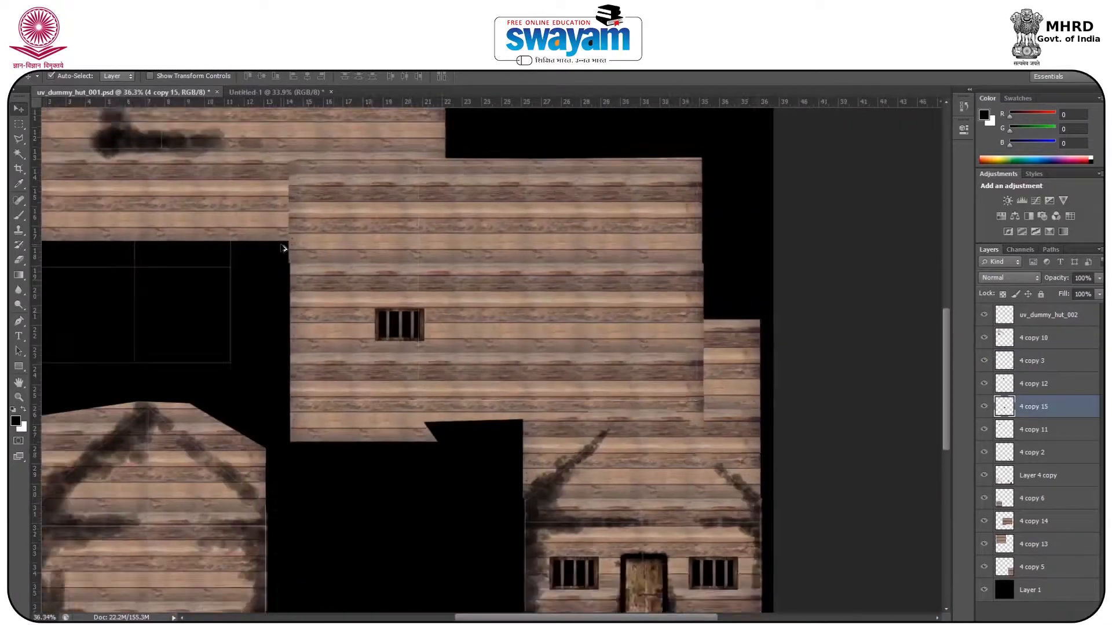
- Duplicate the second long wall's window and place the copy level with it on the wall's right half
scroll(284, 248, down, 3)
scroll(353, 229, up, 4)
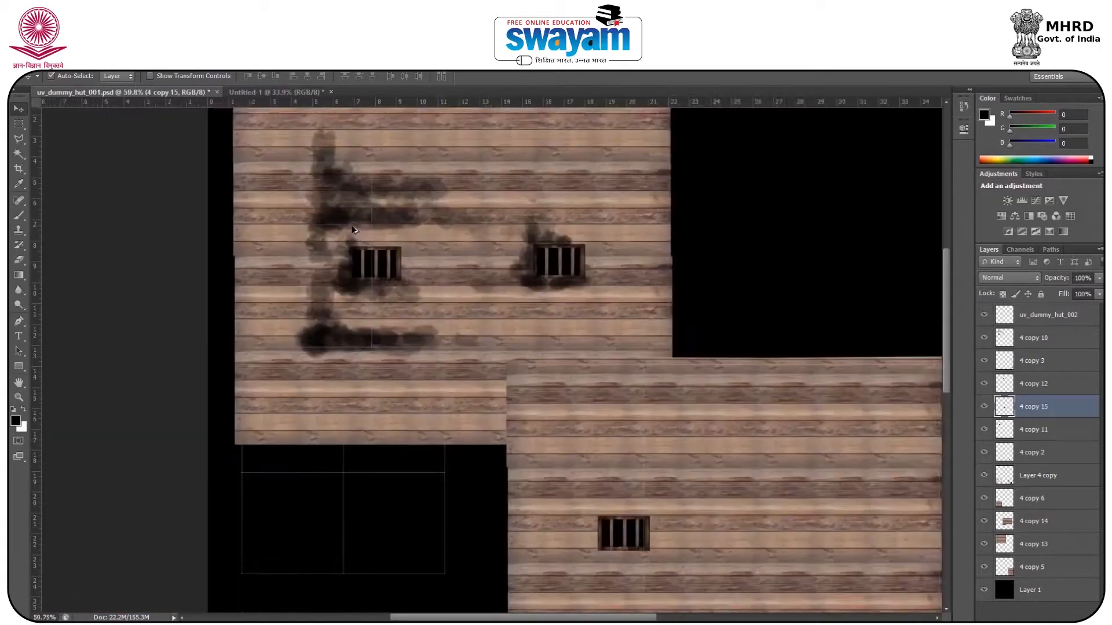
scroll(556, 377, down, 2)
scroll(558, 467, up, 4)
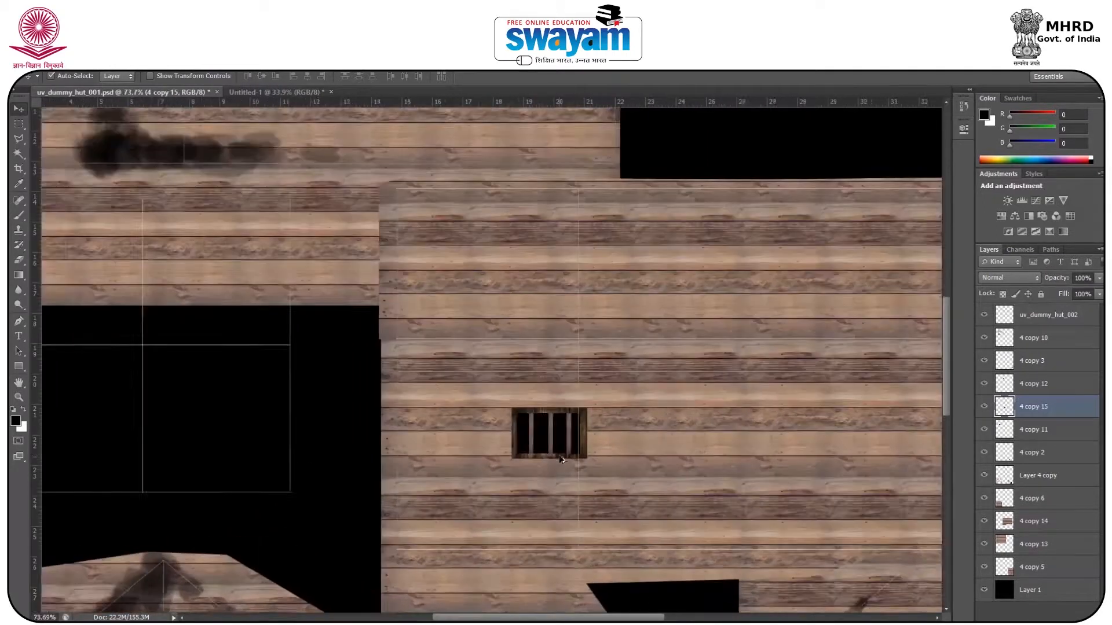
scroll(561, 459, up, 1)
drag(558, 435, 906, 432)
scroll(869, 429, down, 5)
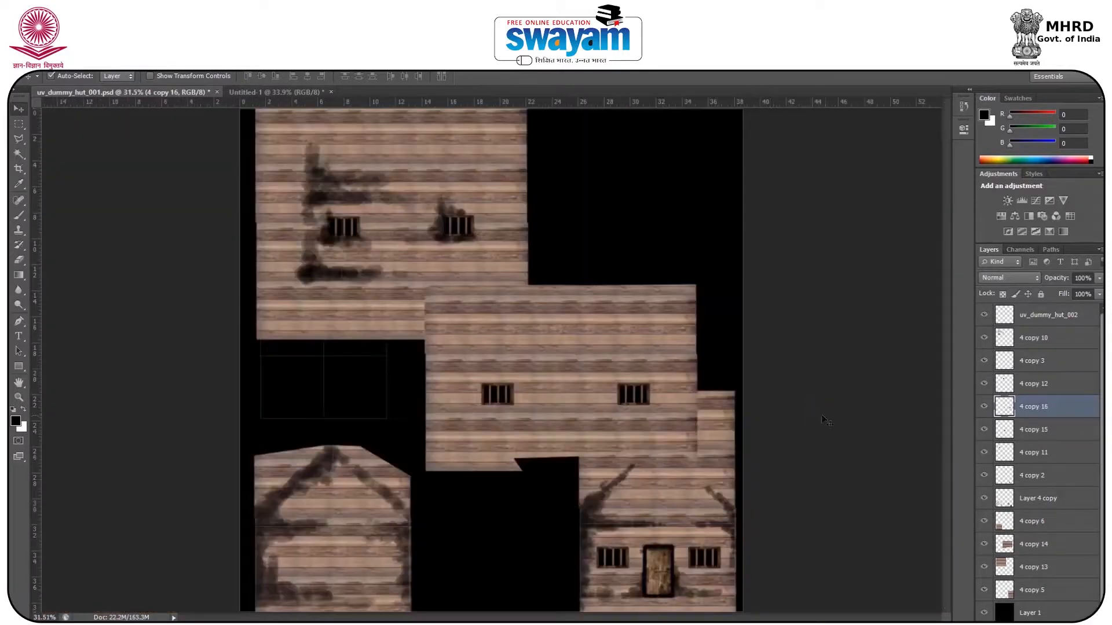
- Duplicate the first long wall's stains onto the second and shift its right window left to meet the stain
mouse_move(316, 179)
mouse_down()
mouse_move(461, 346)
mouse_move(563, 357)
mouse_move(464, 345)
mouse_move(483, 338)
mouse_up()
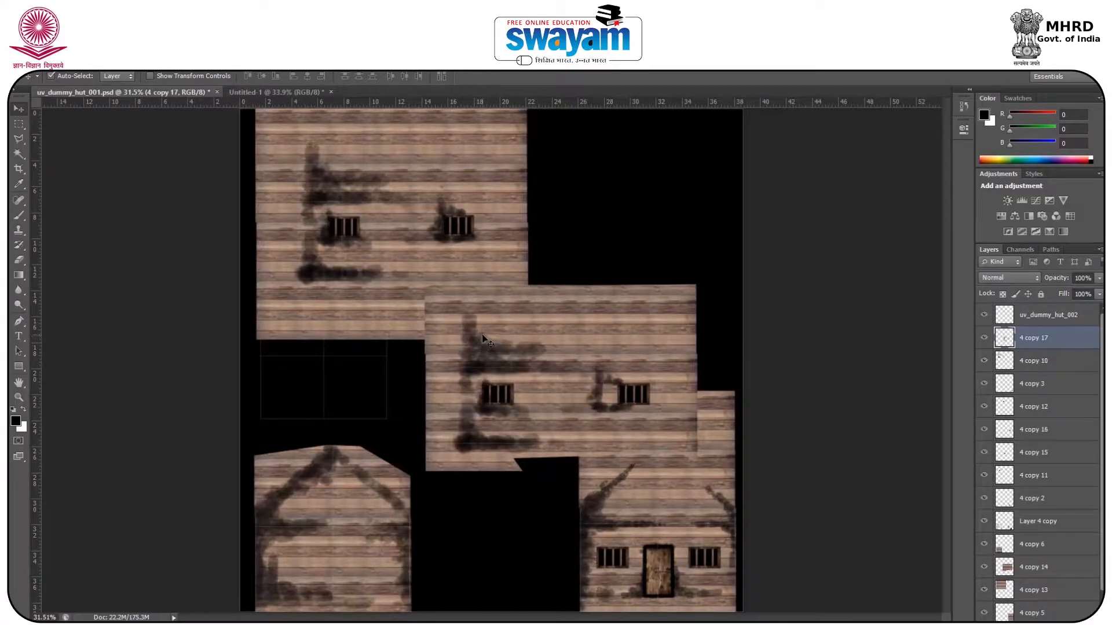
scroll(655, 411, up, 2)
drag(637, 399, 605, 396)
scroll(309, 392, up, 2)
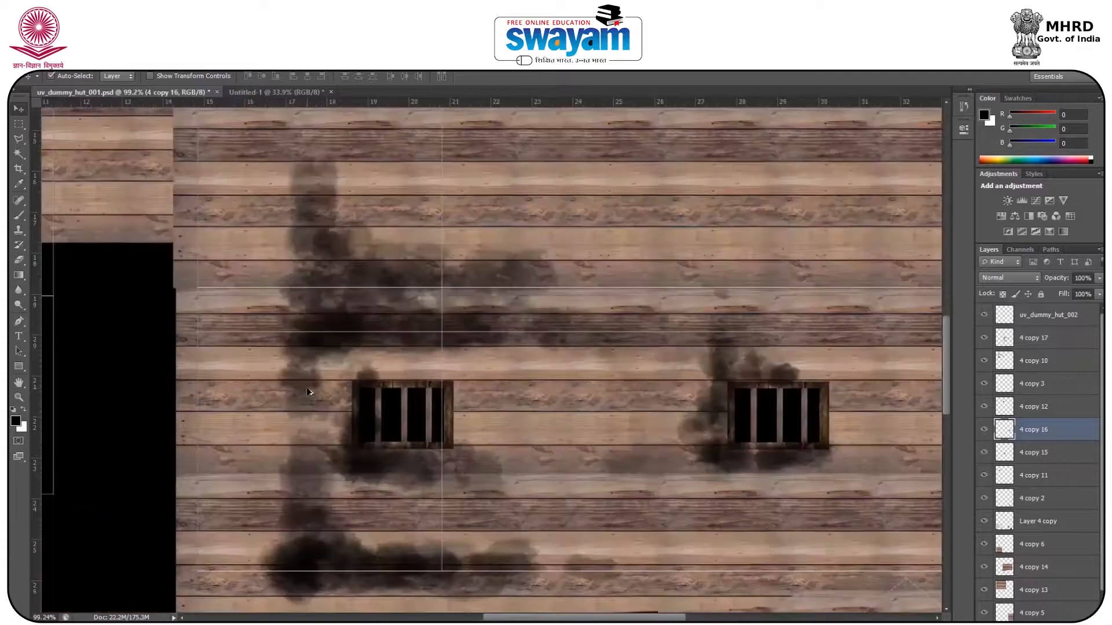
scroll(308, 392, down, 1)
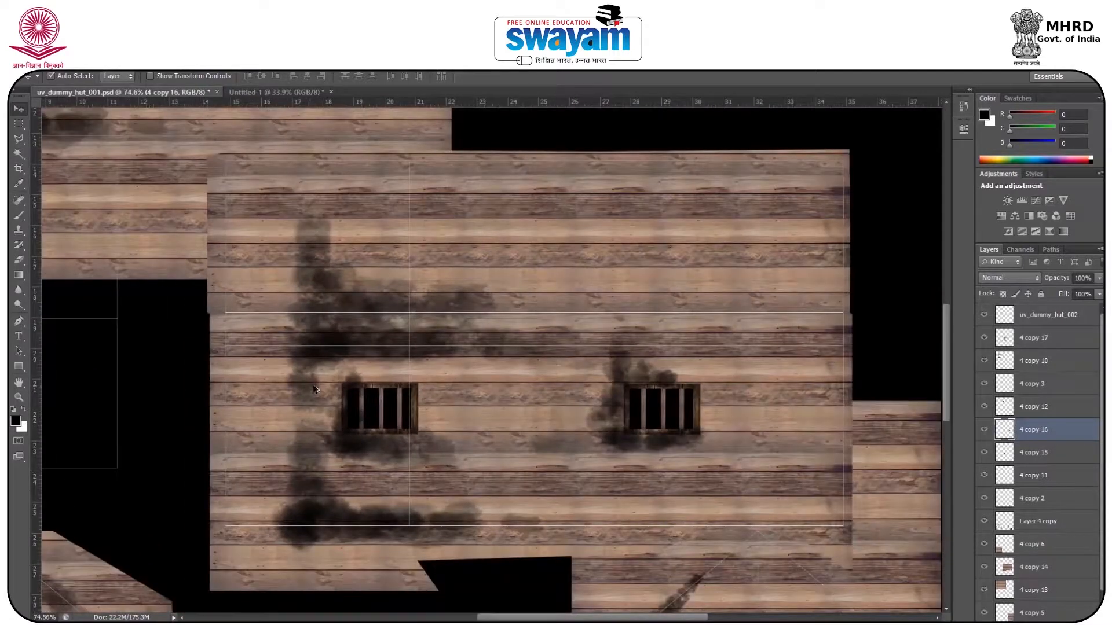
- Hide the 4 copy 11 window layer and nudge the 4 copy 17 stains to the right on the second long wall
click(983, 429)
click(981, 431)
click(985, 454)
right_click(350, 300)
click(357, 304)
key(shift+Right)
key(shift+Right)
key(shift+Right)
key(shift+Right)
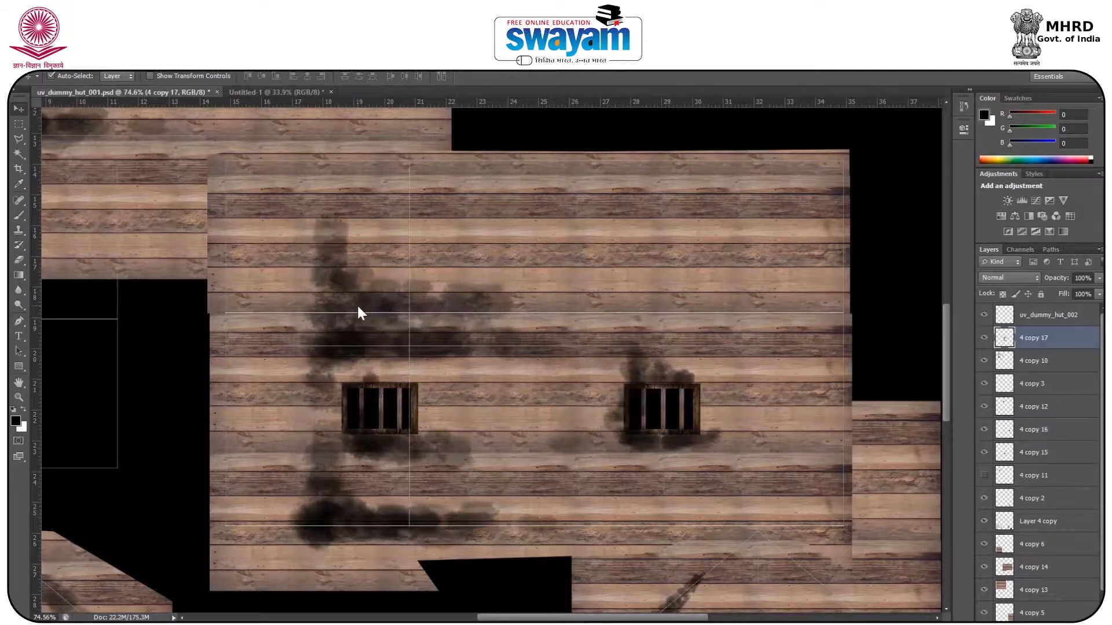
key(shift+Right)
key(shift+Right)
- Select the second long wall's left window, 4 copy 15, and nudge it right to line up with its stain
right_click(424, 390)
click(427, 393)
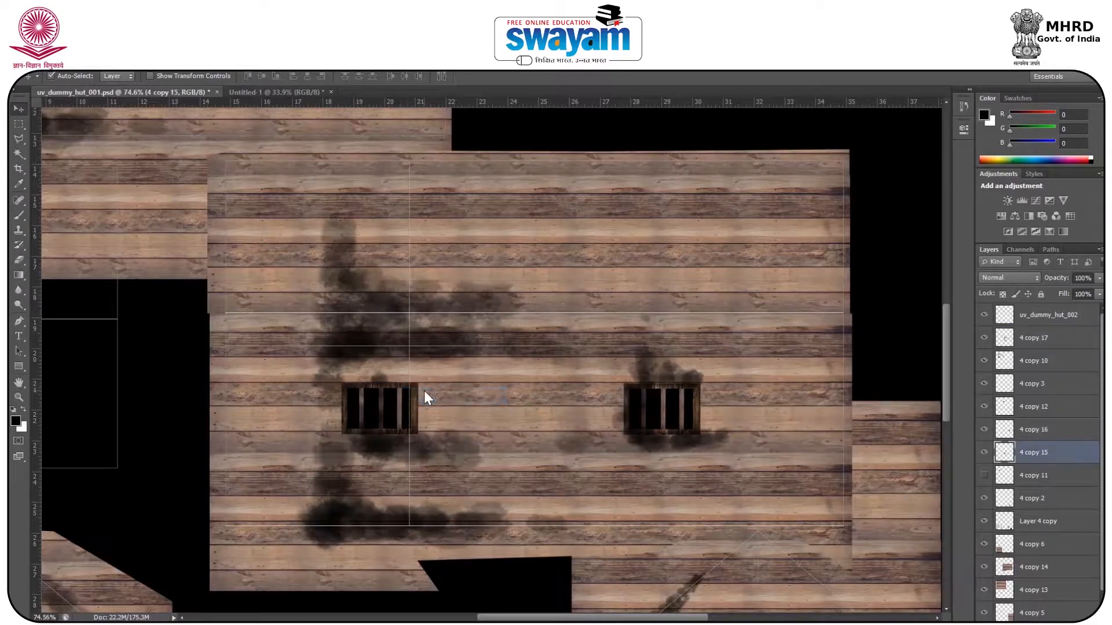
key(shift+Right)
key(shift+Right)
key(shift+Right)
key(shift+Right)
key(shift+Right)
key(shift+Right)
key(shift+Right)
key(shift+Right)
key(shift+Right)
- Select the second long wall's right window, 4 copy 16, and nudge it right to line up with its stain
click(679, 396)
key(shift+Right)
key(shift+Right)
key(shift+Right)
key(shift+Right)
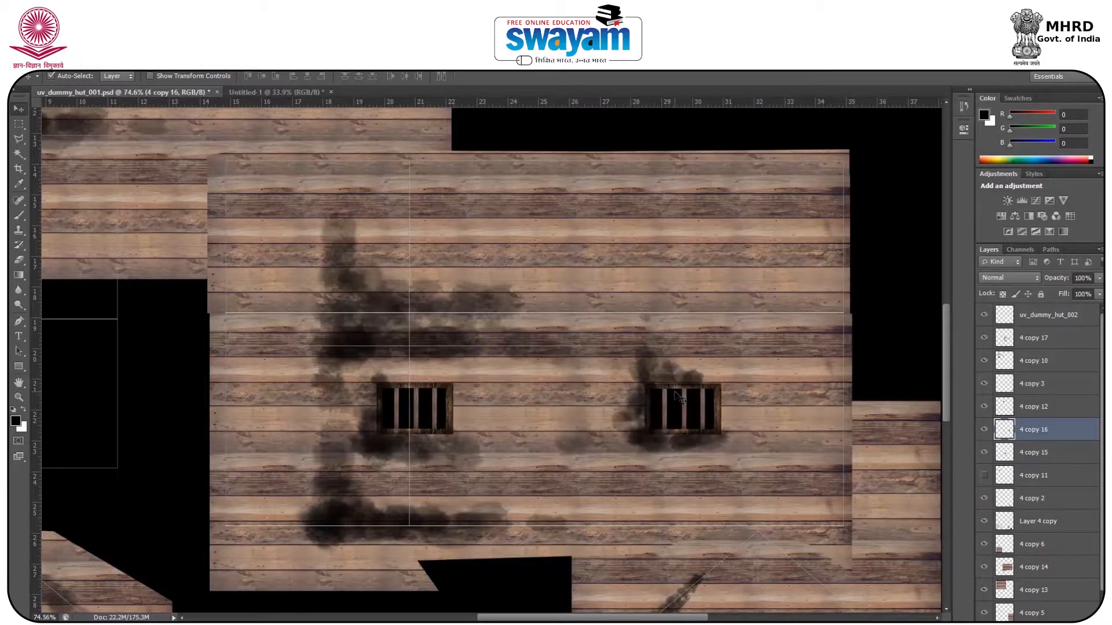
- Duplicate the 4 copy 16 window onto the first long wall's left stain and nudge the copy slightly left
scroll(679, 398, down, 5)
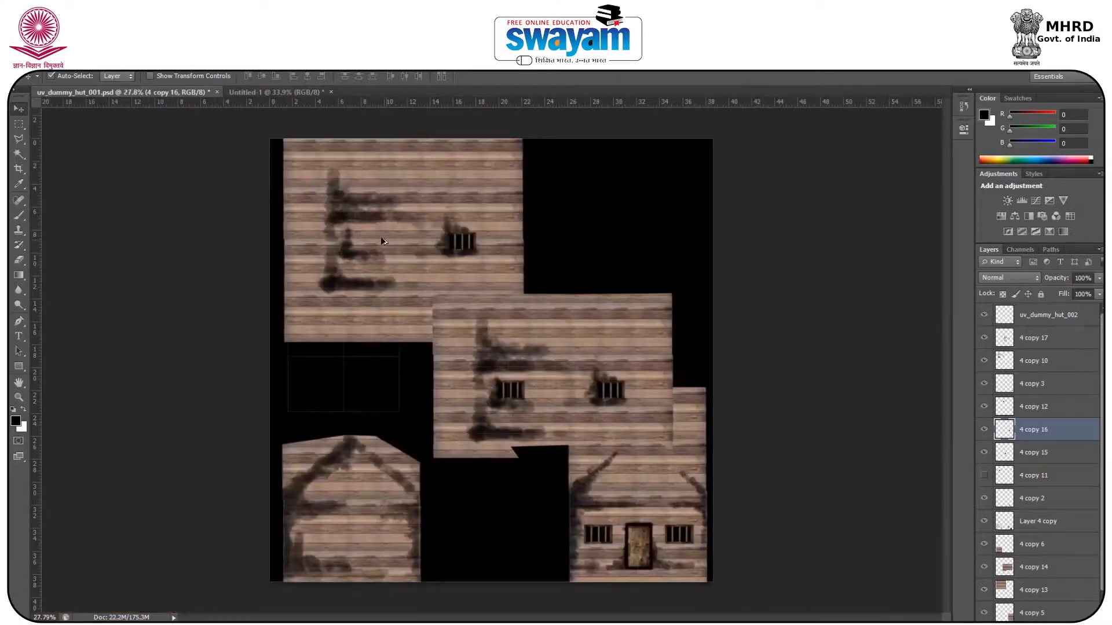
scroll(380, 244, up, 2)
drag(688, 429, 353, 229)
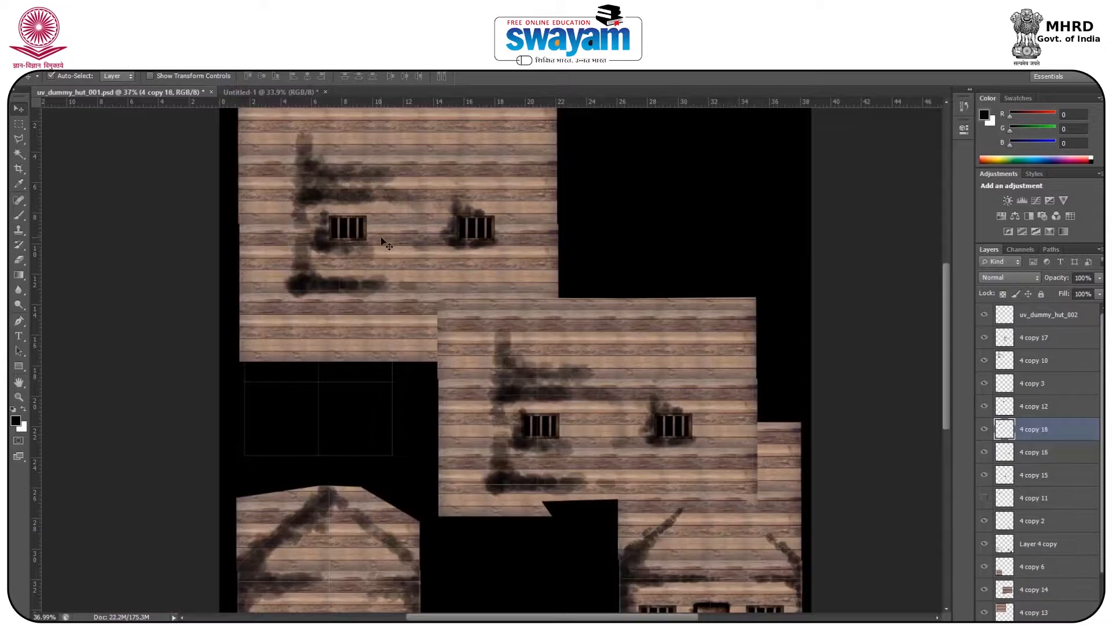
key(shift+Left)
scroll(257, 195, up, 5)
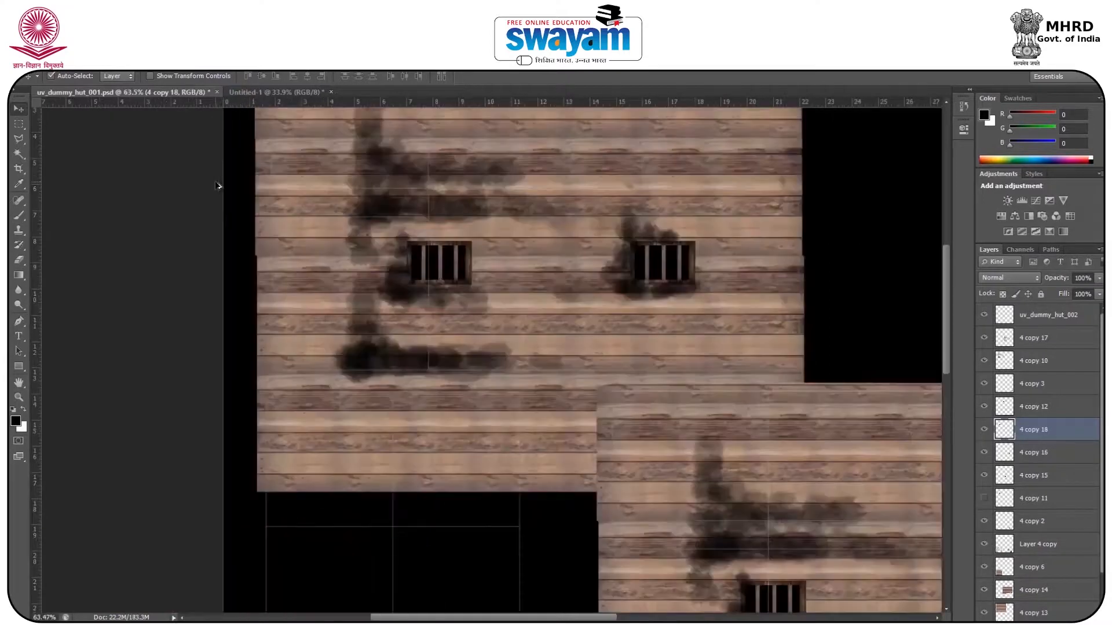
scroll(340, 227, down, 5)
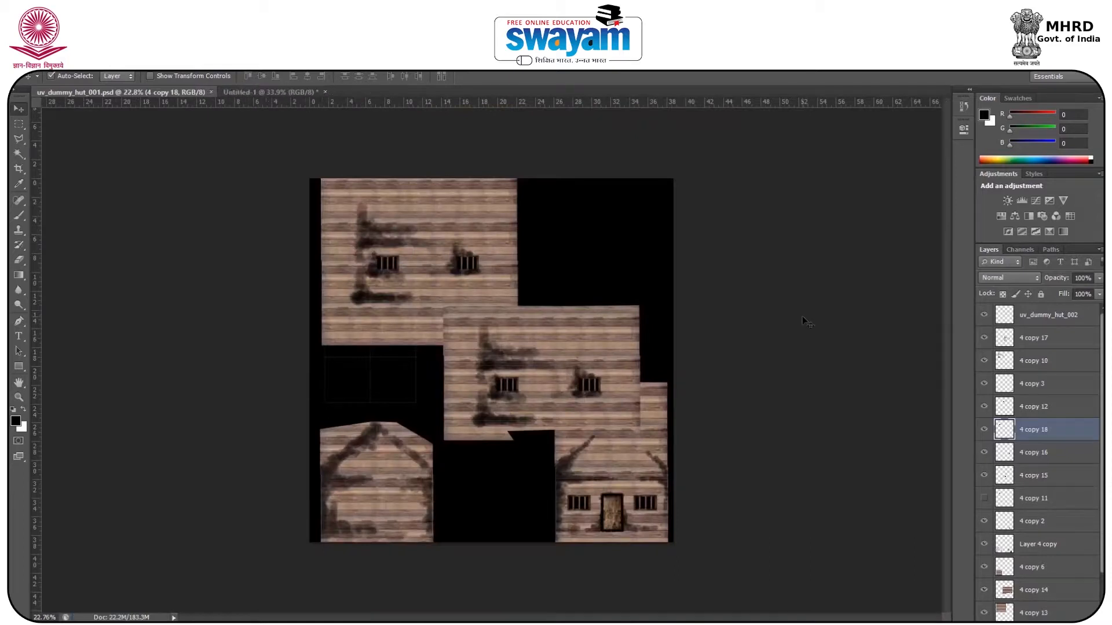
- Hide the uv_dummy_hut_002 layer and save the texture to the Desktop as the JPEG uv_dummy_hut_001.jpg at maximum quality 12, Baseline ("Standard")
click(983, 315)
click(42, 65)
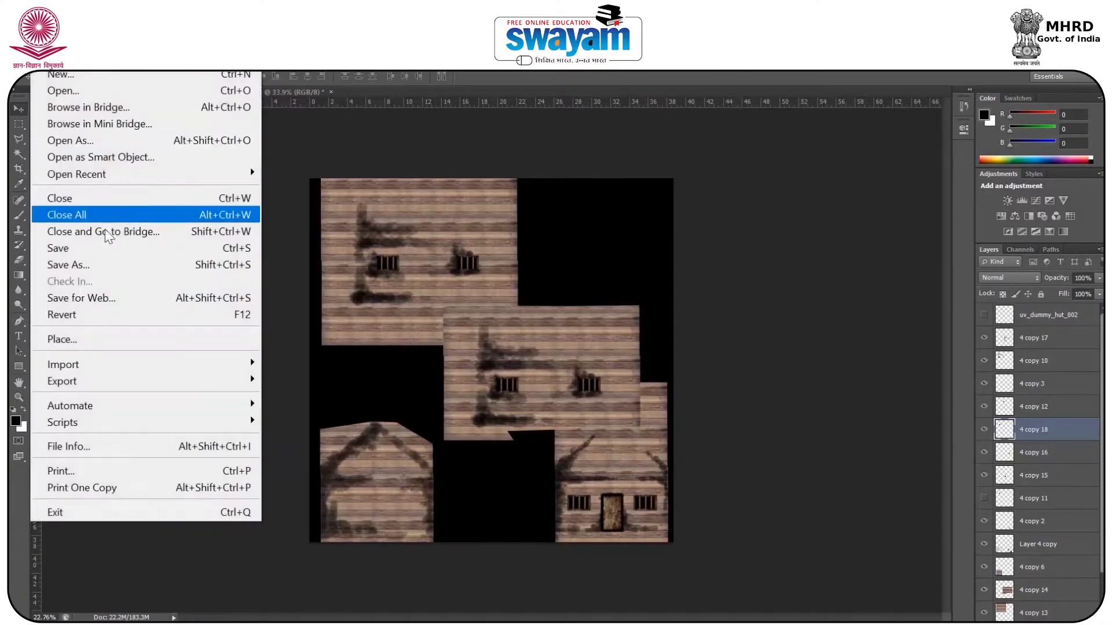
click(108, 267)
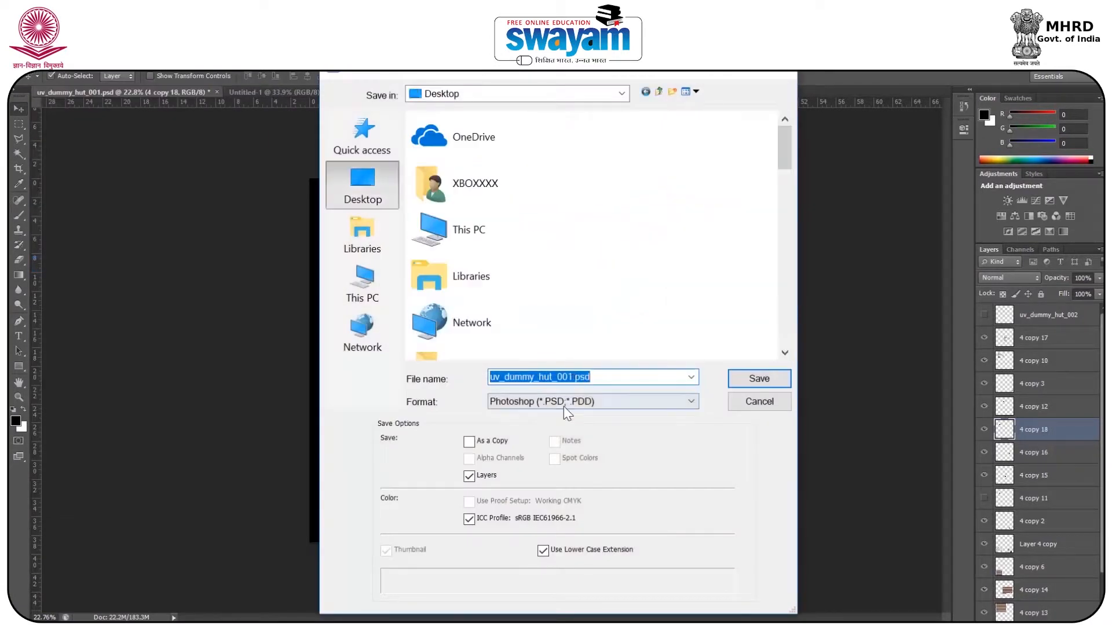
click(567, 402)
click(562, 512)
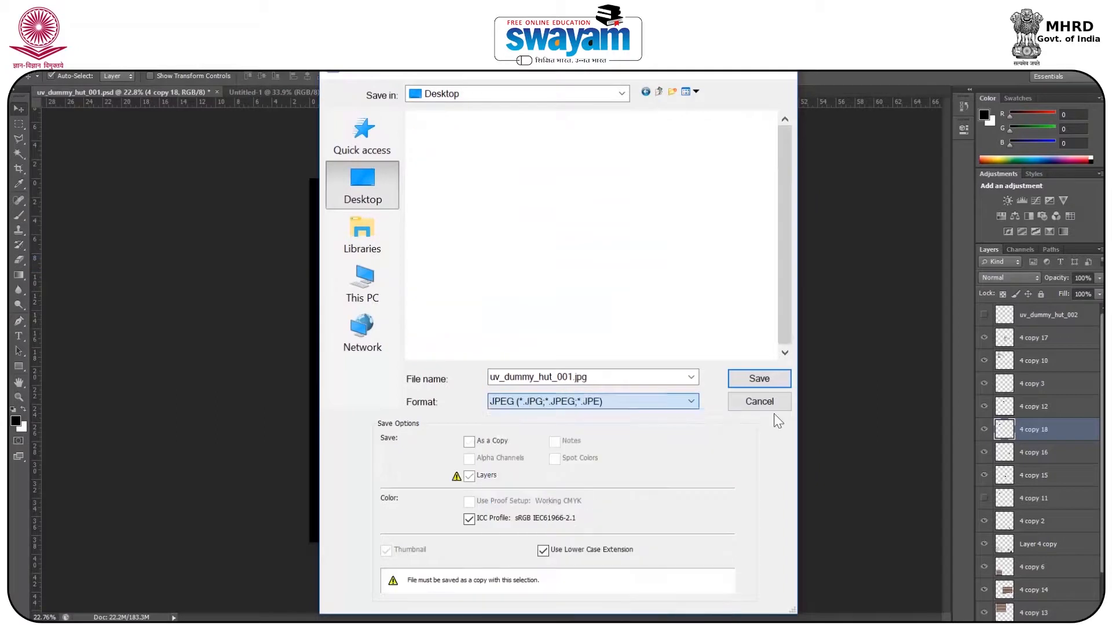
click(772, 382)
click(534, 277)
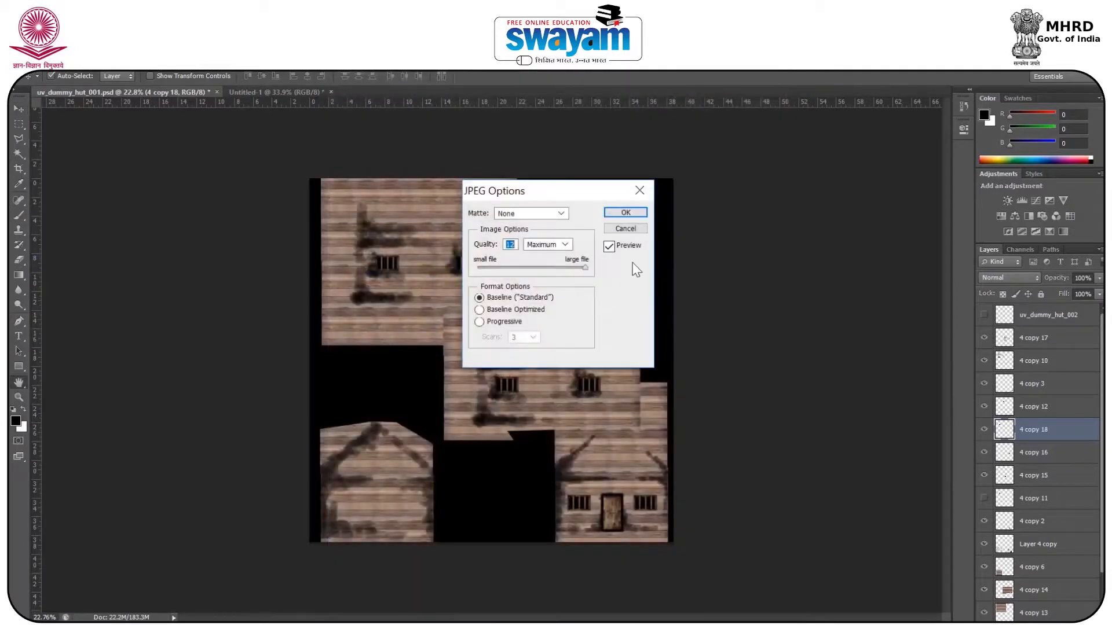
click(629, 213)
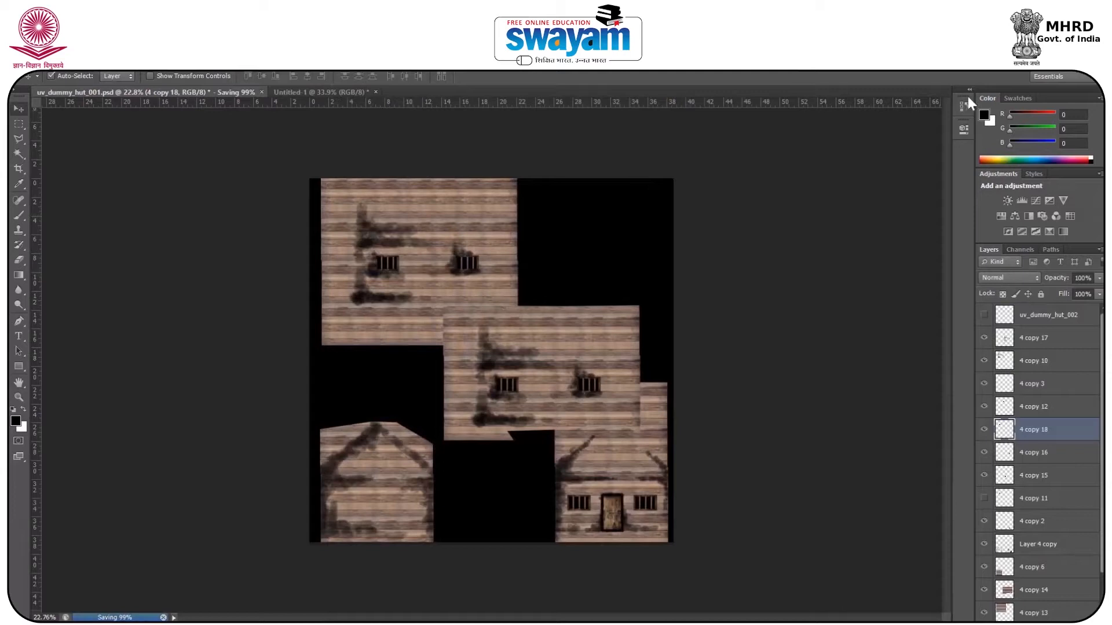
- Switch to Maya, return the hut walls mesh to Object Mode and close the UV Editor
key(alt+Tab)
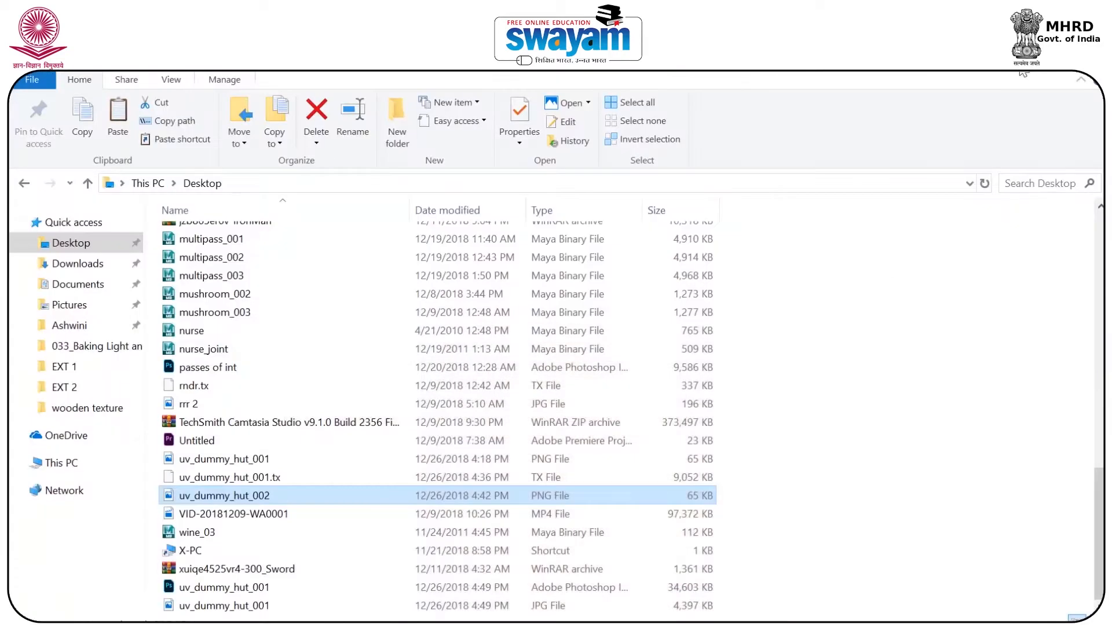
click(1024, 72)
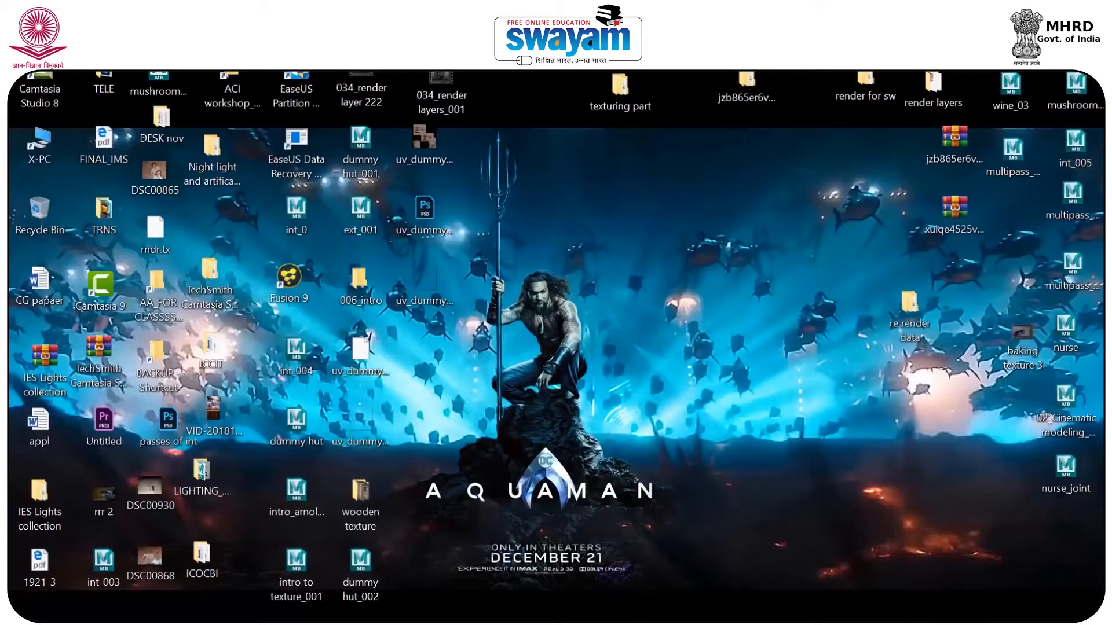
click(670, 603)
drag(497, 365, 566, 398)
right_click(405, 166)
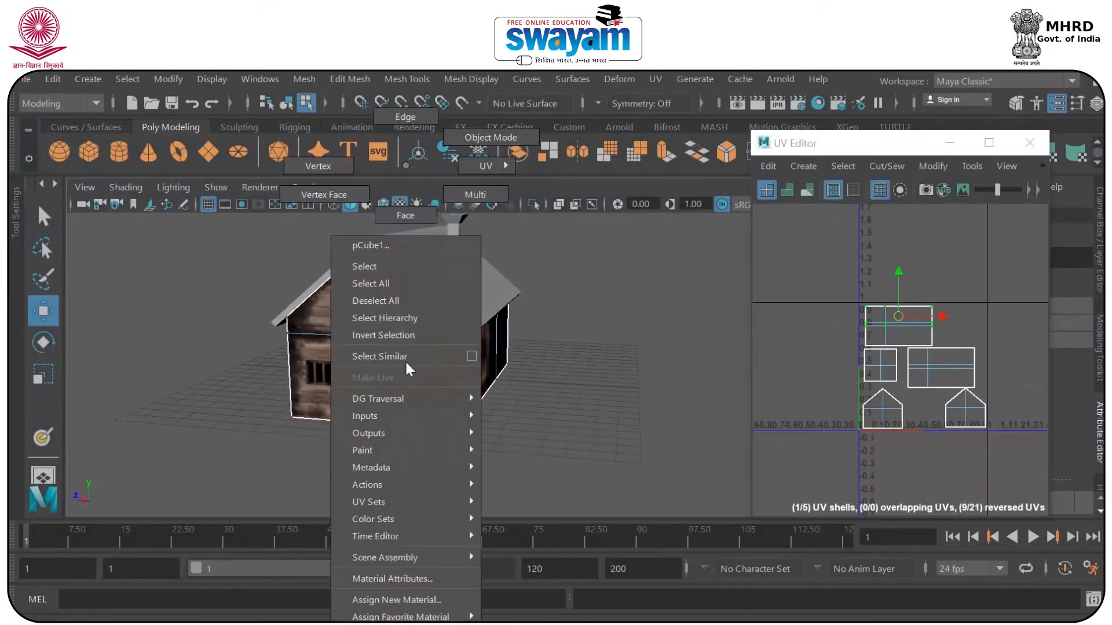
click(491, 137)
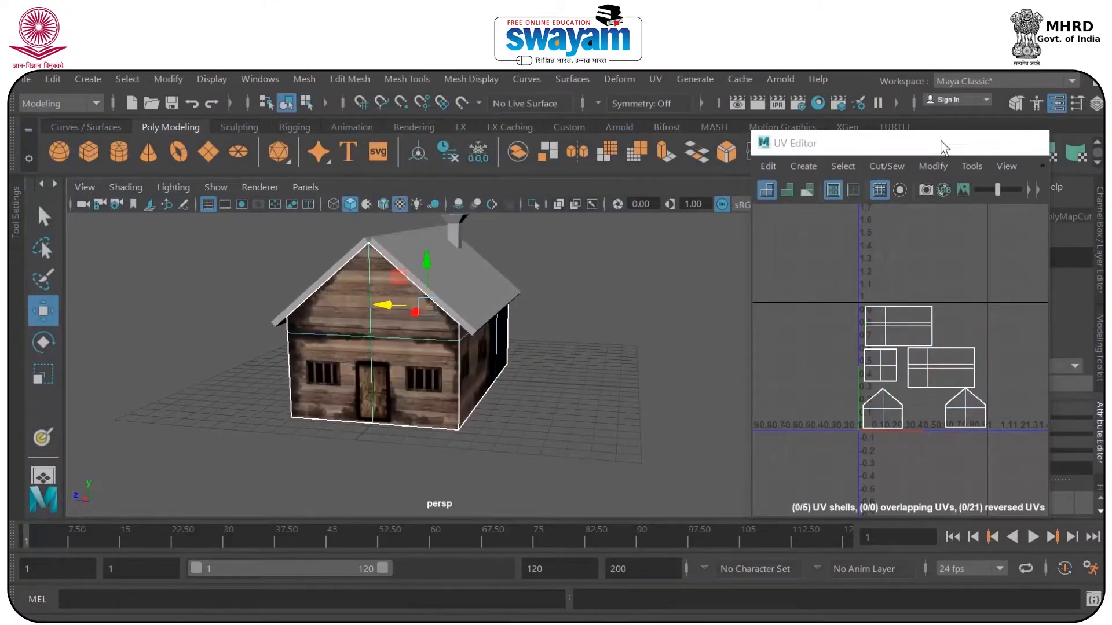
click(1038, 143)
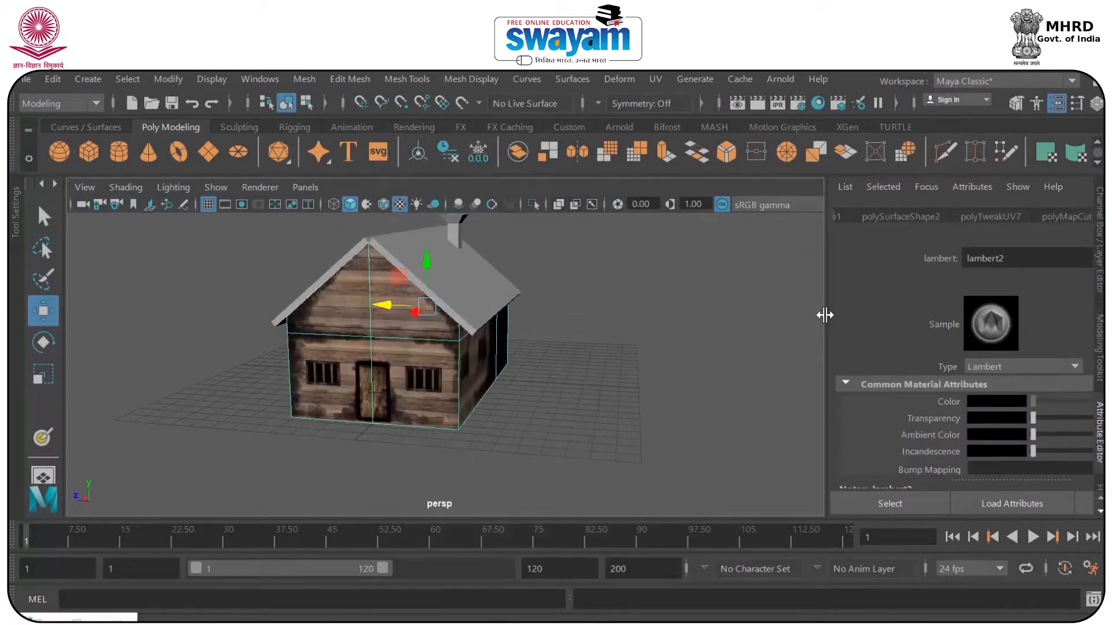
- Open the file1 texture on the lambert2 material's Color and reload uv_dummy_hut_001.jpg from the Desktop as its image
drag(825, 315, 732, 315)
click(1067, 401)
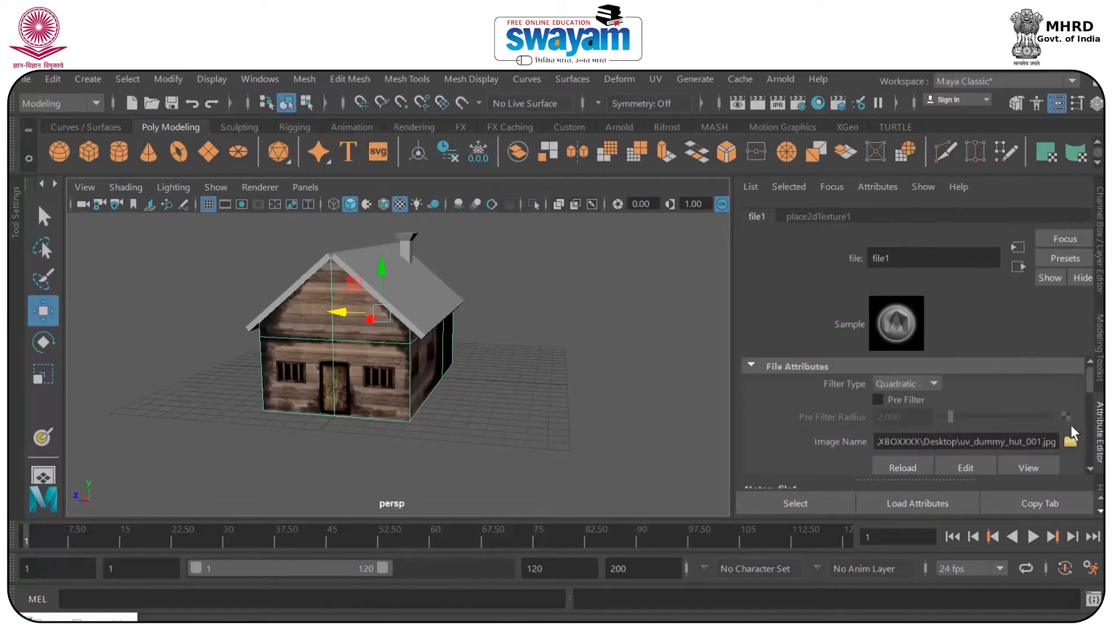
click(1069, 442)
scroll(479, 368, down, 4)
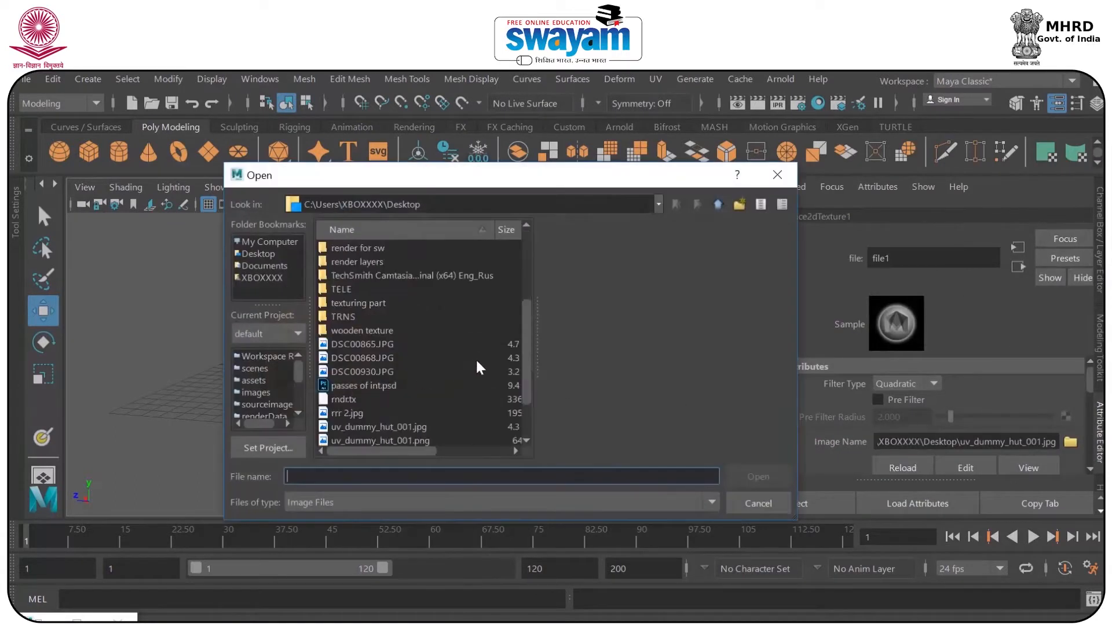
click(390, 374)
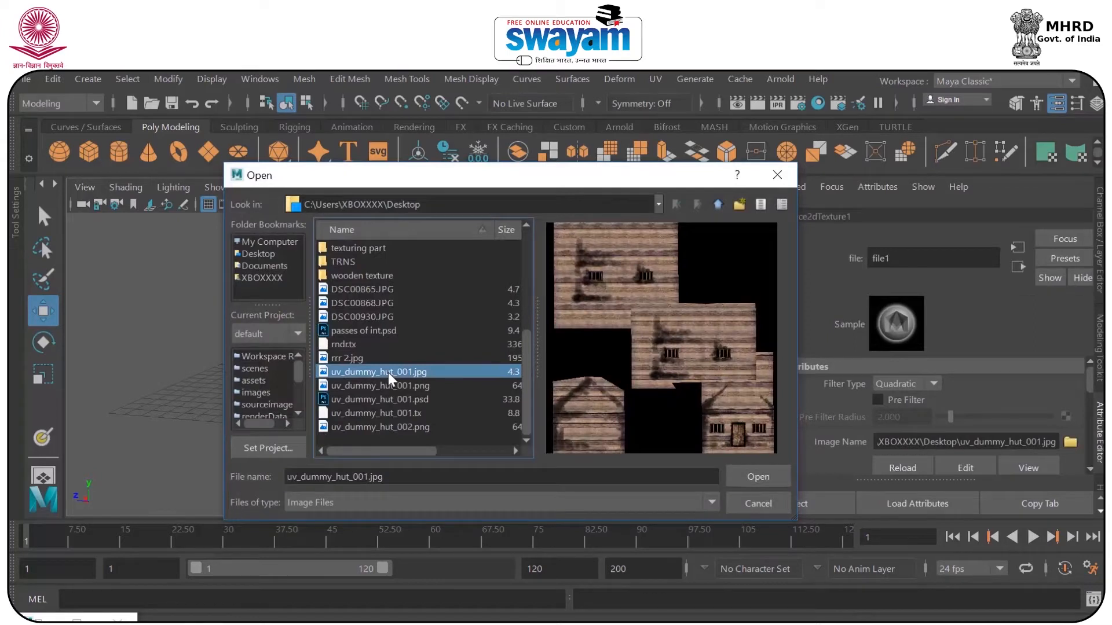
click(763, 477)
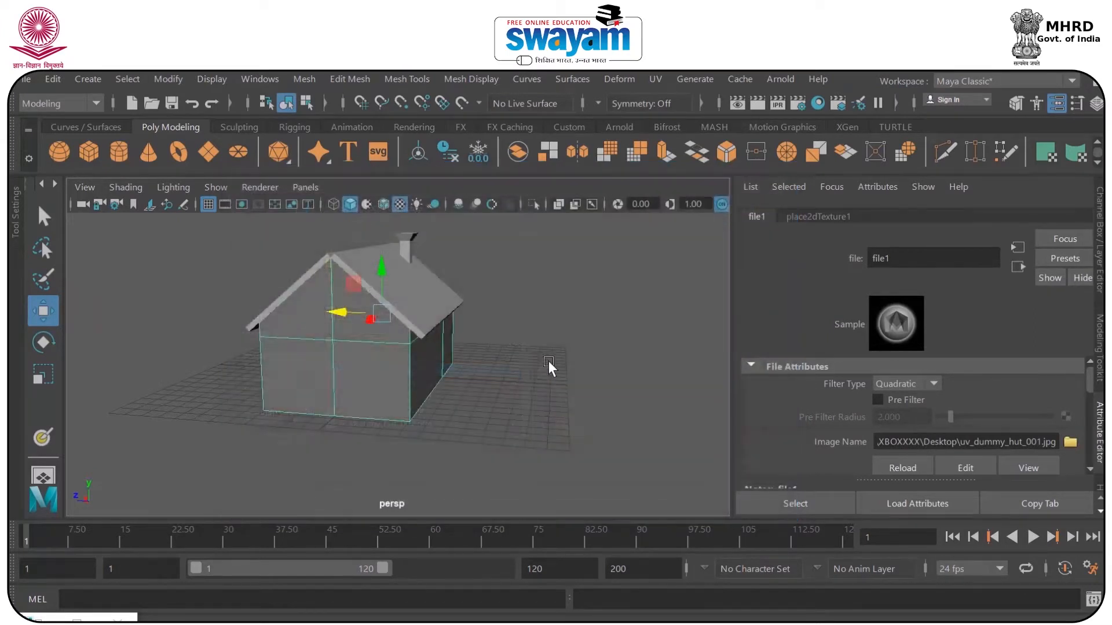
- Examine the updated texture on the hut's long wall and front, checking how the windows and stains line up
alt+drag(490, 382, 404, 353)
scroll(405, 347, up, 5)
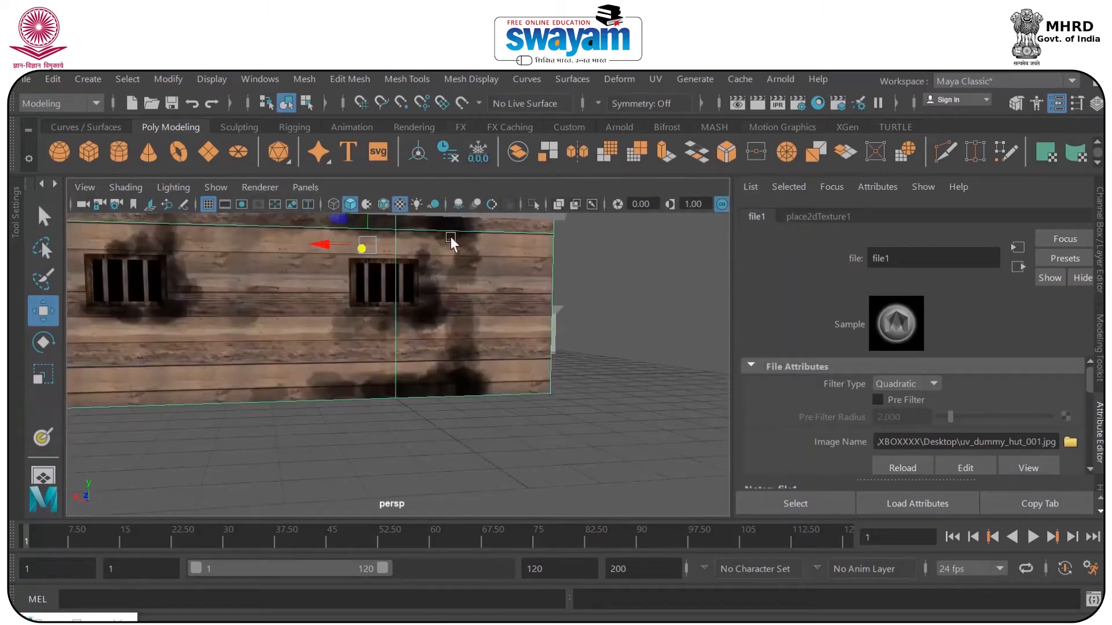
scroll(466, 385, down, 4)
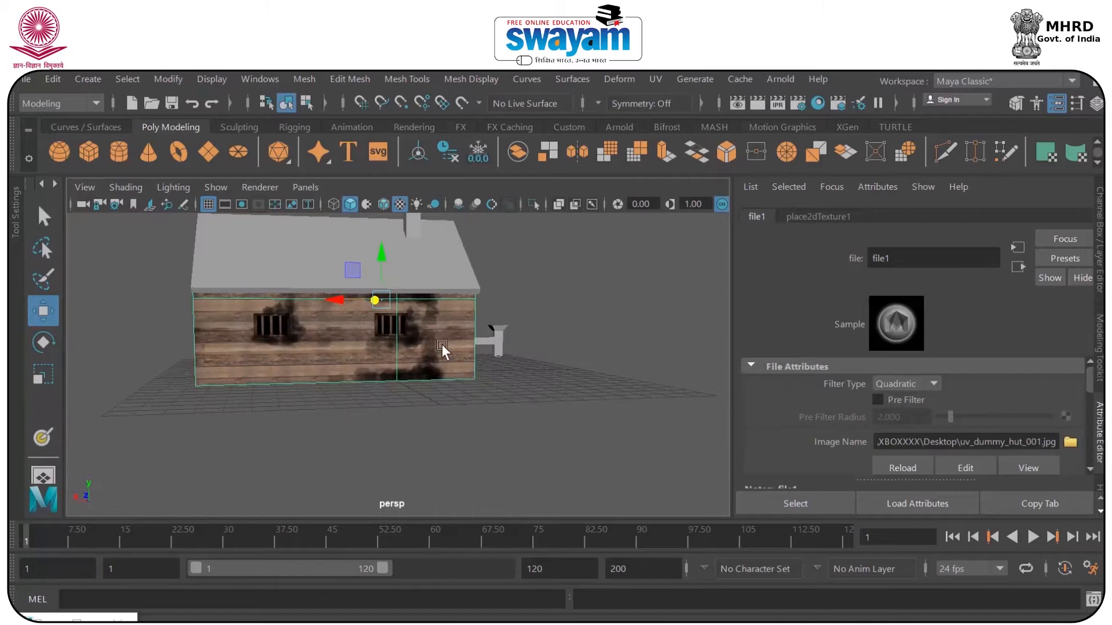
scroll(446, 351, up, 3)
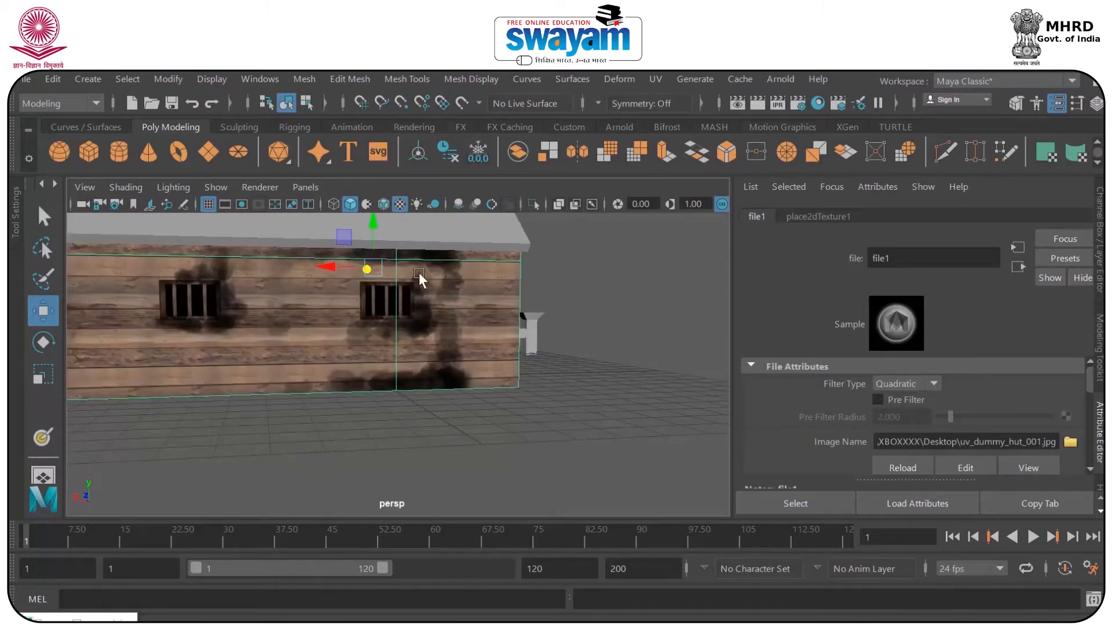
alt+drag(367, 380, 431, 371)
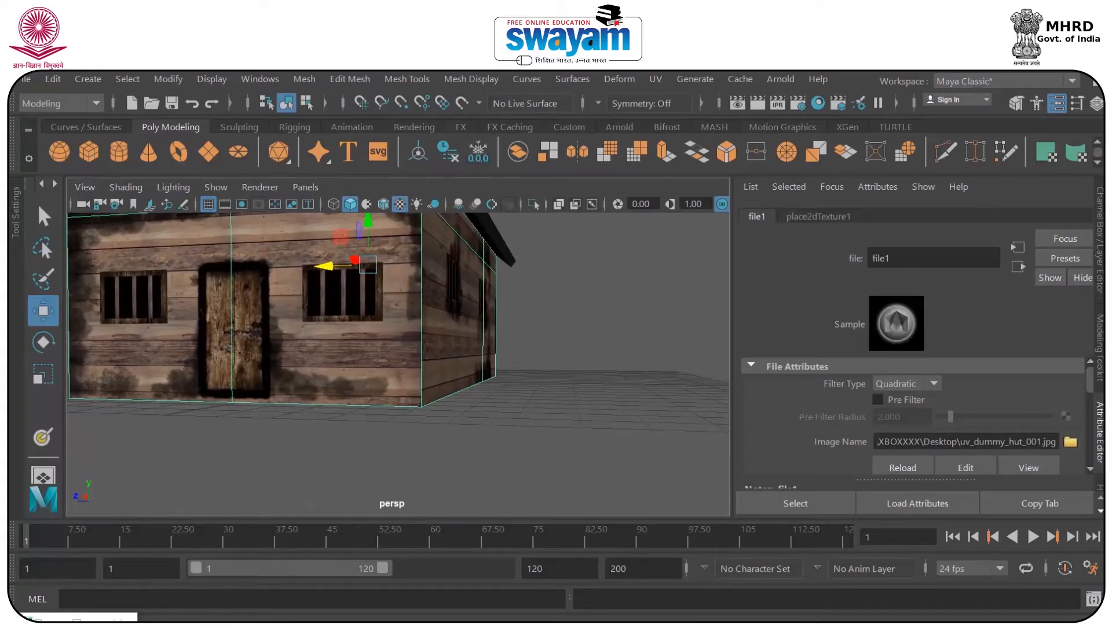